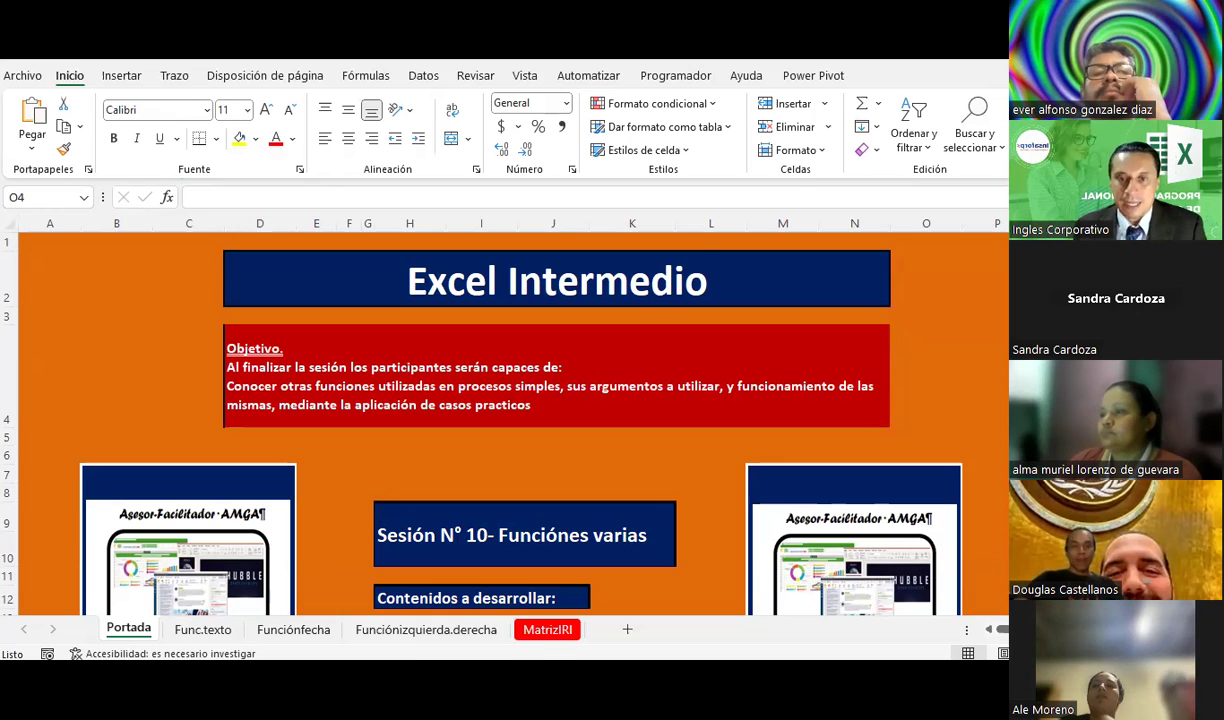
- Browse the cover sheet and select the Función izquierda topic entry
click(668, 441)
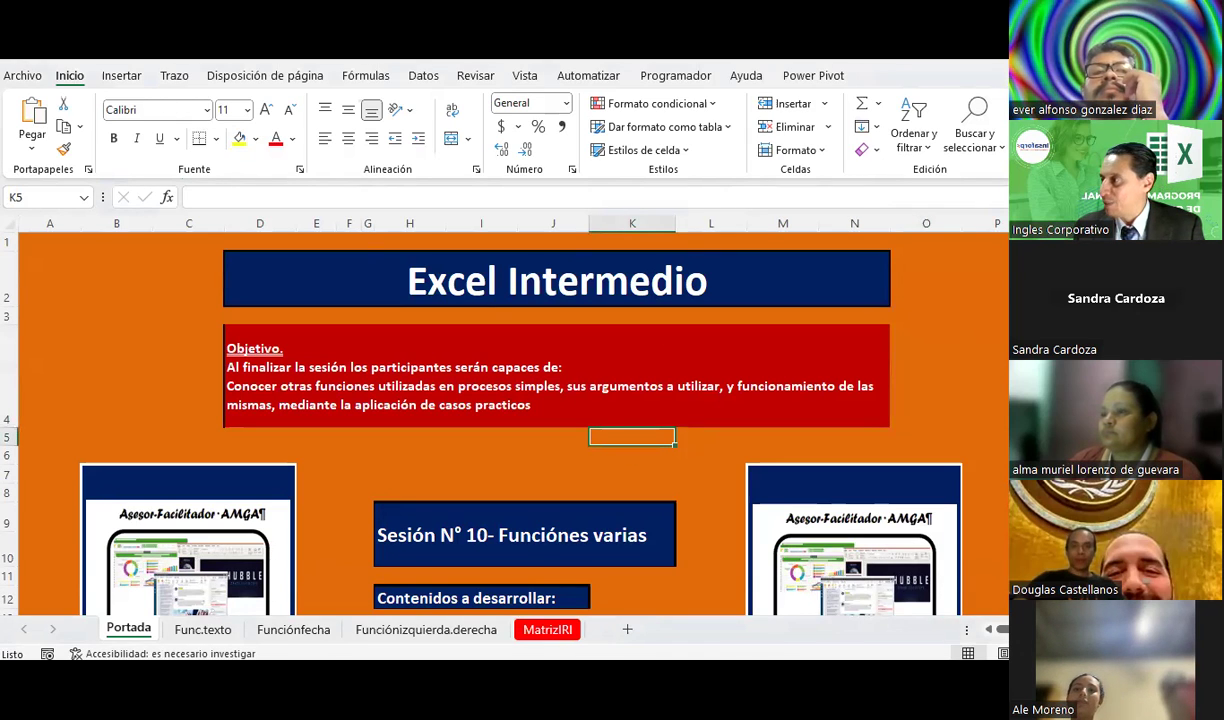
click(684, 459)
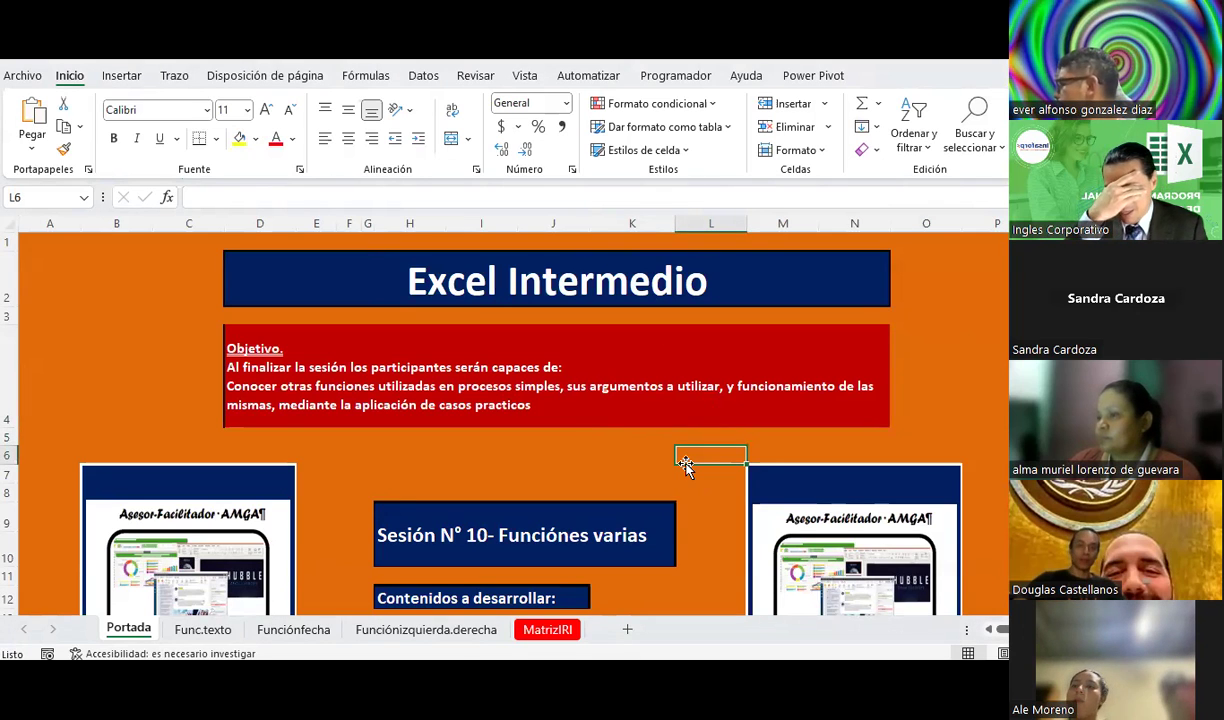
ctrl+scroll(684, 463, up, 1)
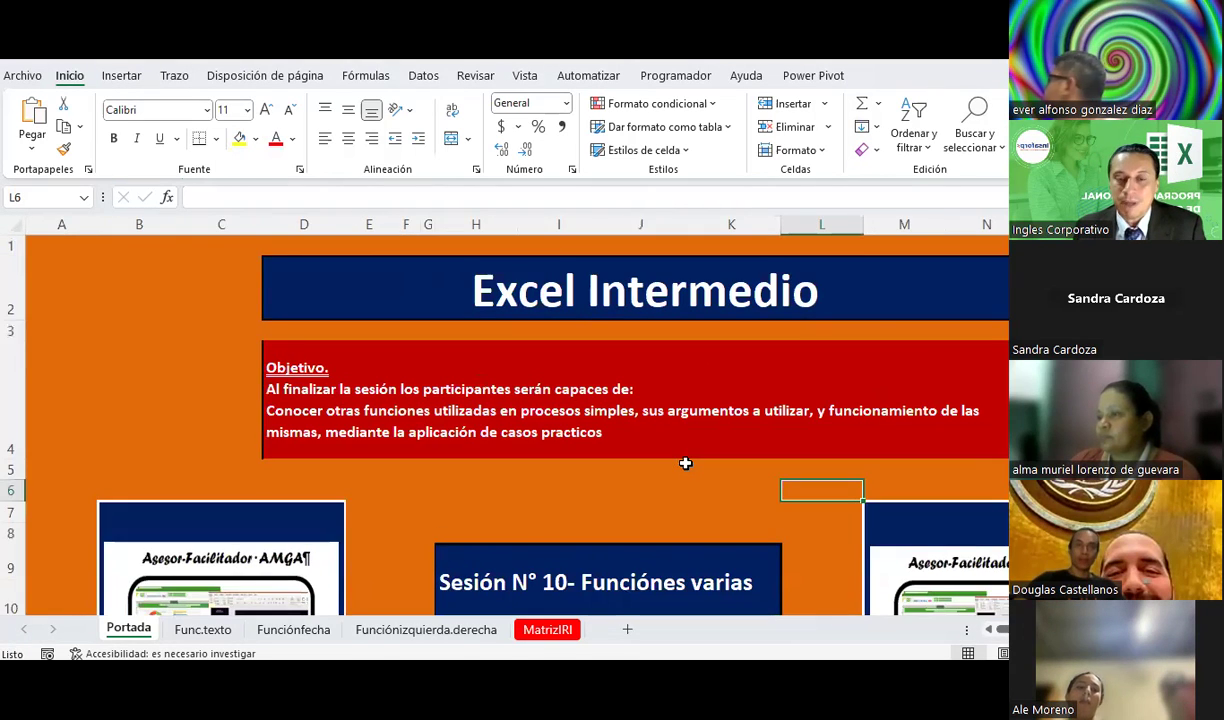
scroll(685, 463, down, 1)
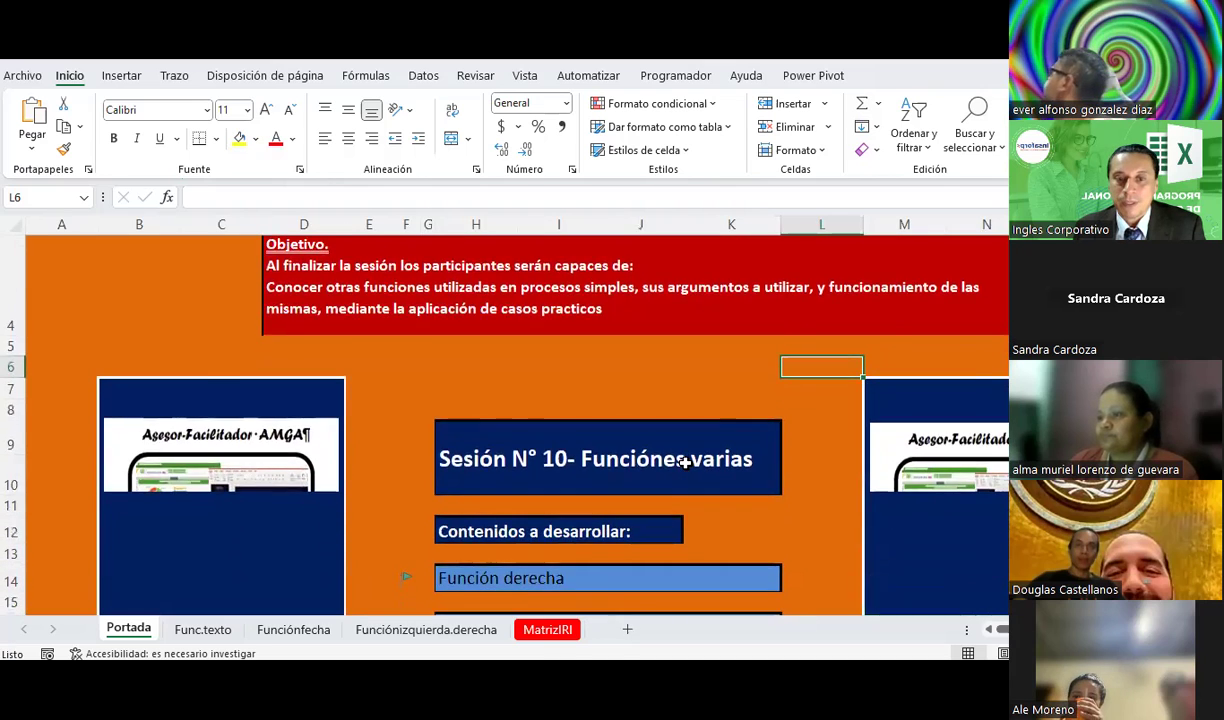
scroll(685, 463, down, 1)
scroll(680, 445, down, 1)
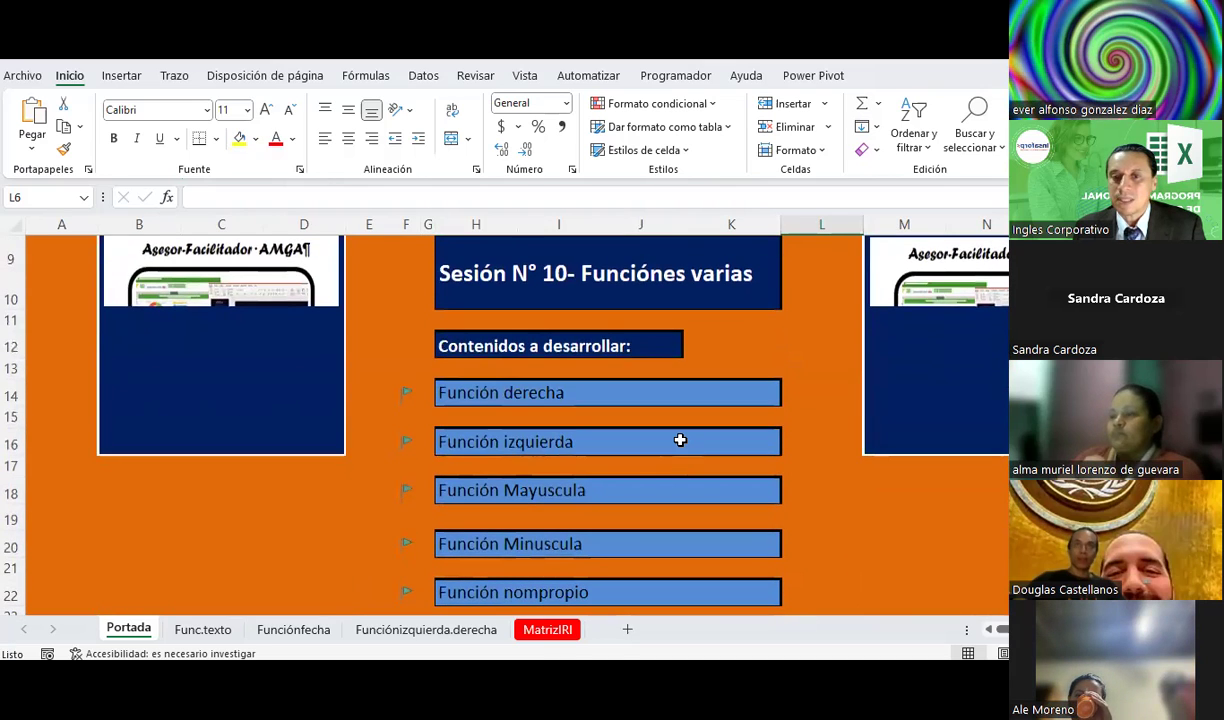
click(680, 440)
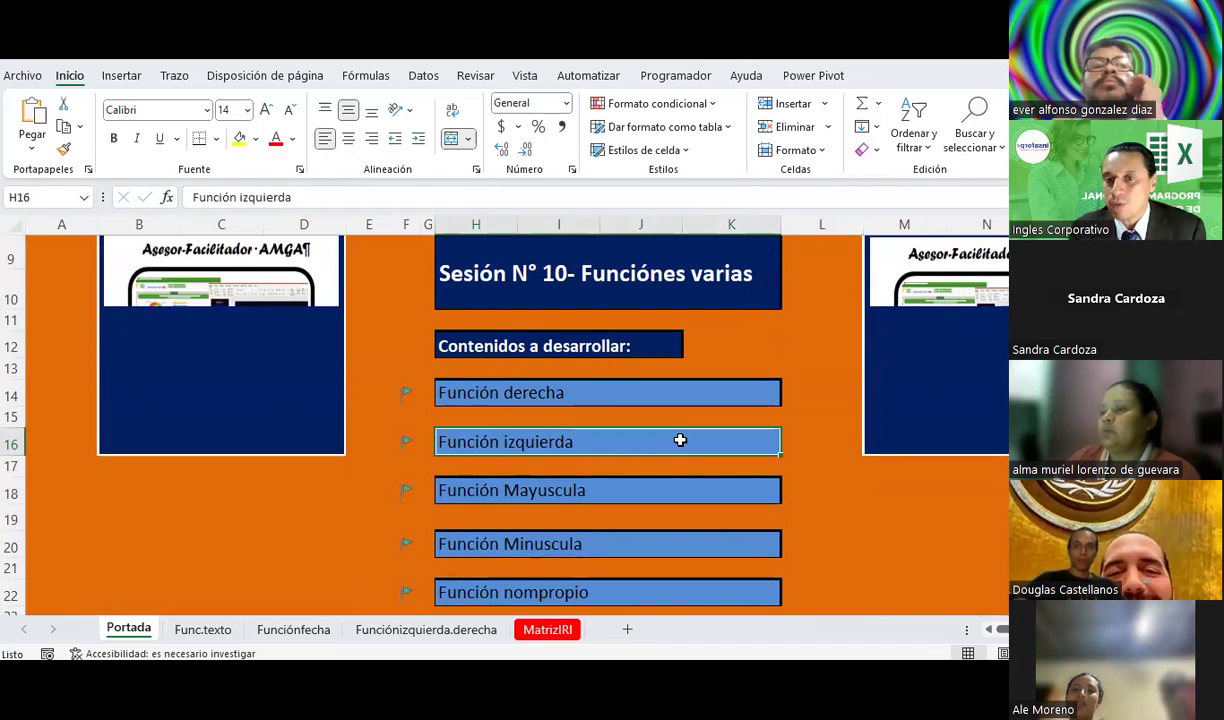
- Scroll further down the cover sheet and select the Función Fecha topic entry
scroll(680, 438, down, 2)
scroll(680, 438, down, 1)
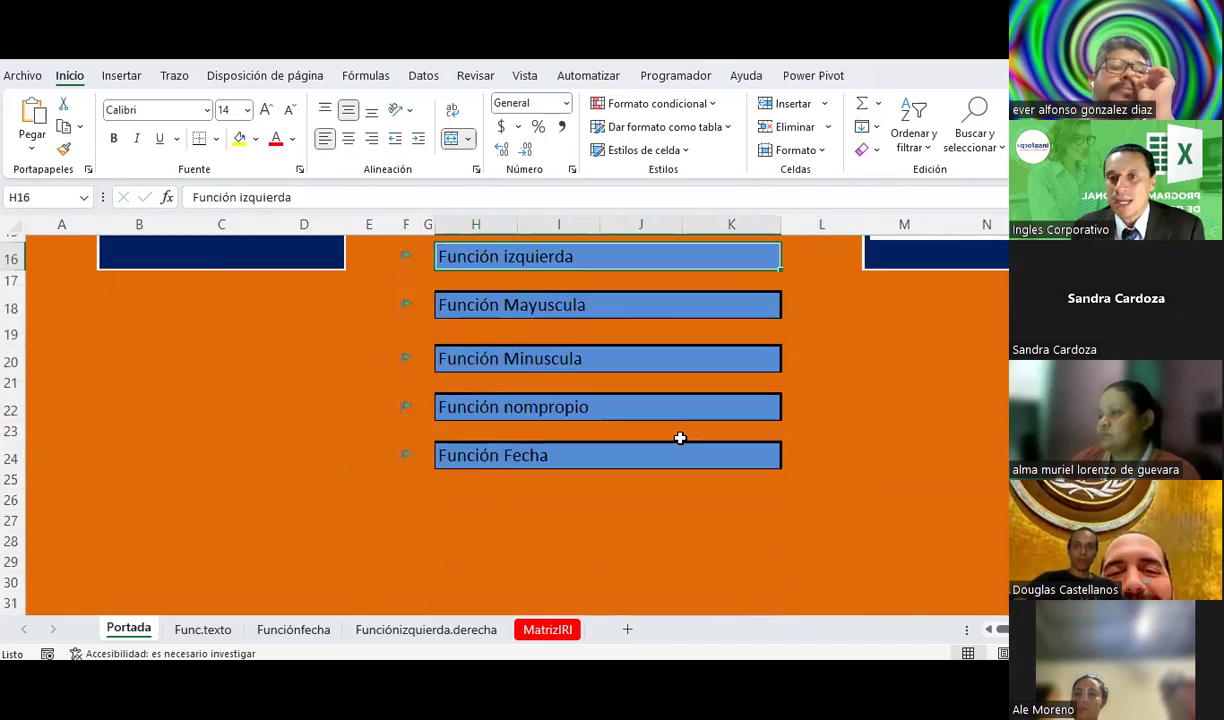
scroll(680, 438, up, 3)
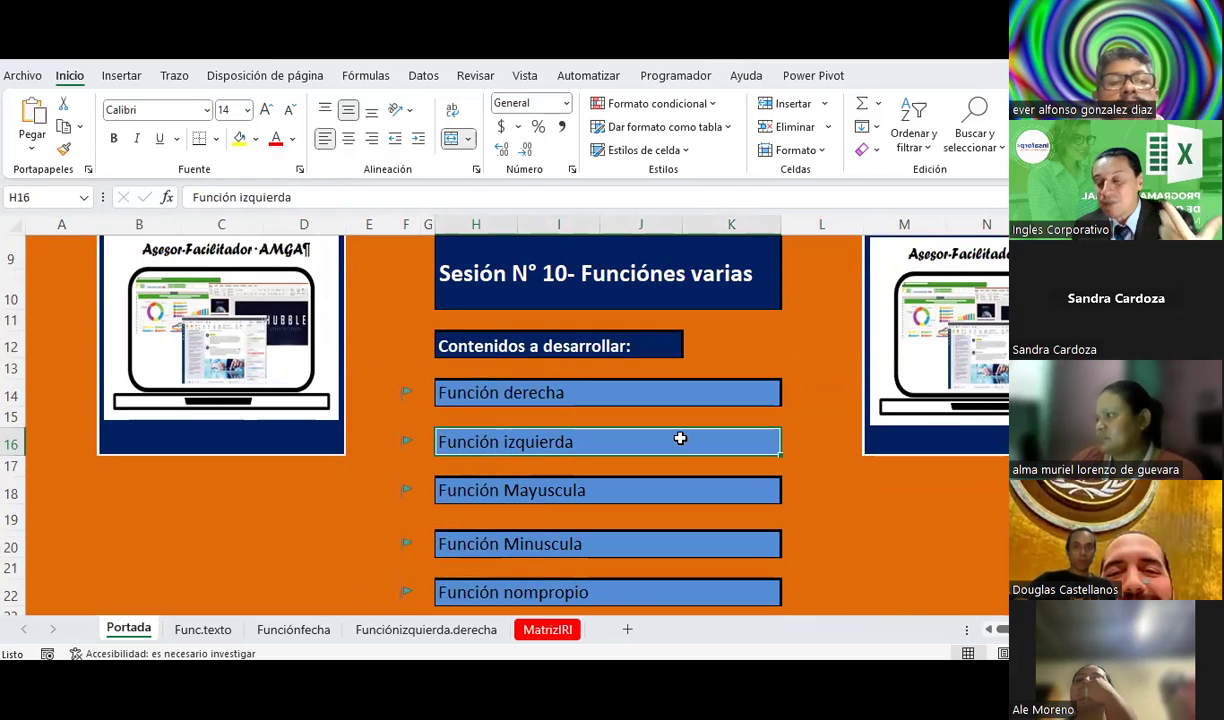
scroll(680, 438, down, 1)
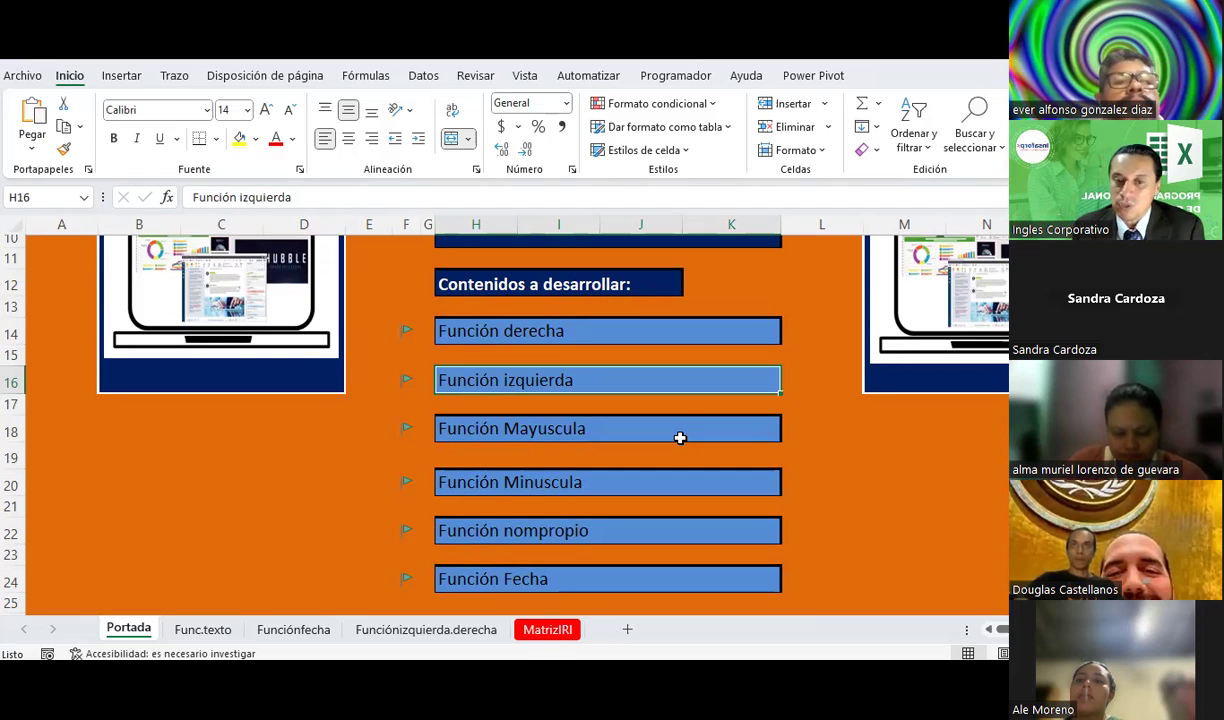
scroll(680, 437, down, 2)
click(639, 459)
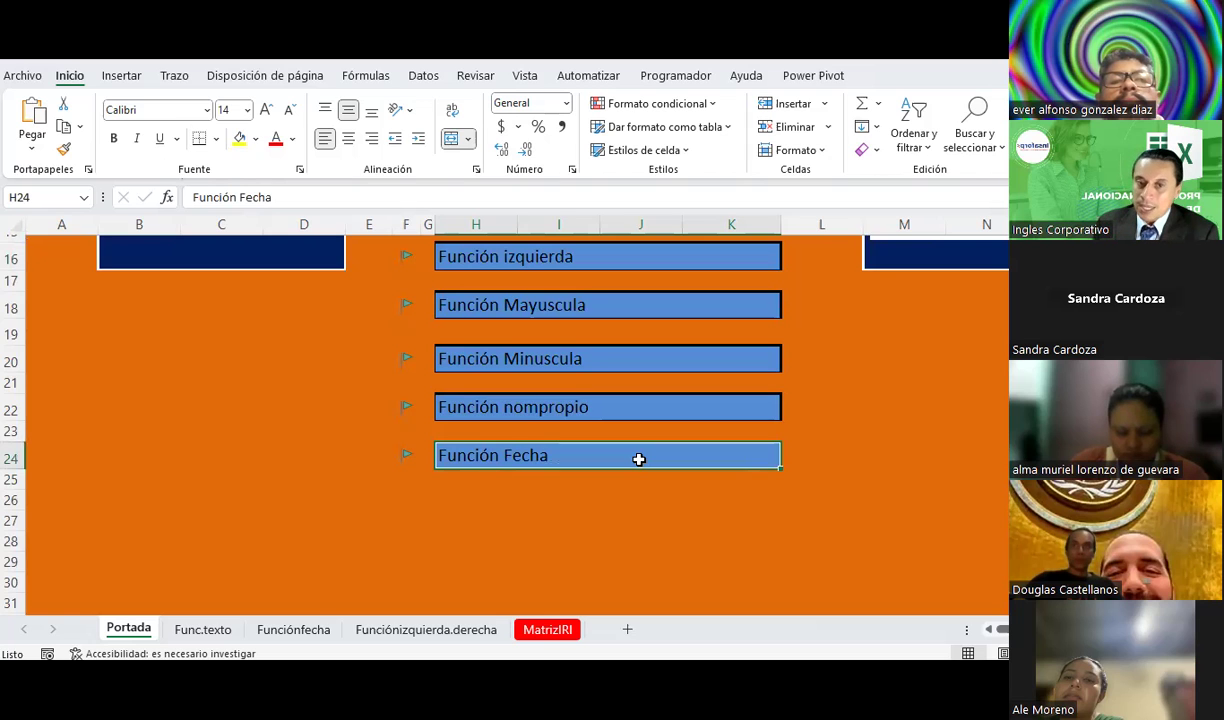
- Switch to the Func.texto sheet and scan its table of TEXTO examples
click(204, 626)
scroll(440, 456, down, 2)
scroll(440, 456, down, 1)
scroll(440, 456, up, 1)
scroll(440, 456, up, 1)
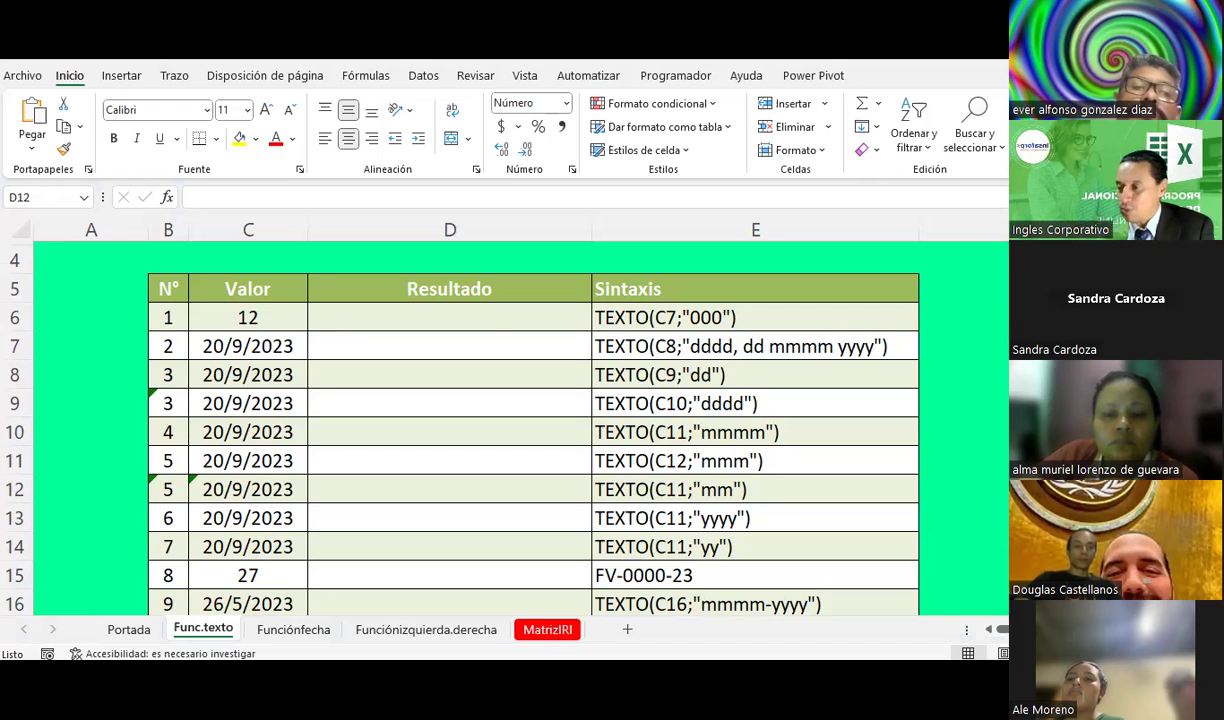
click(241, 317)
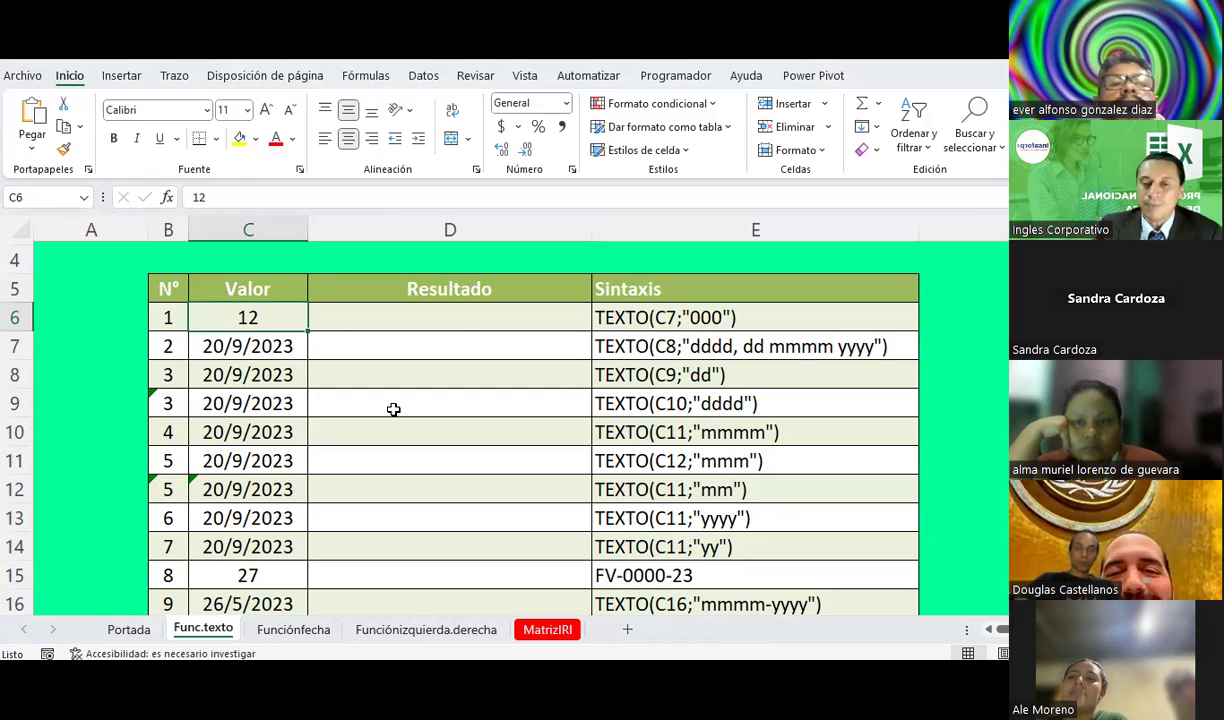
- Enter =TEXTO(C6;"000") in D6 so it shows 012, then select date cell C7
click(459, 319)
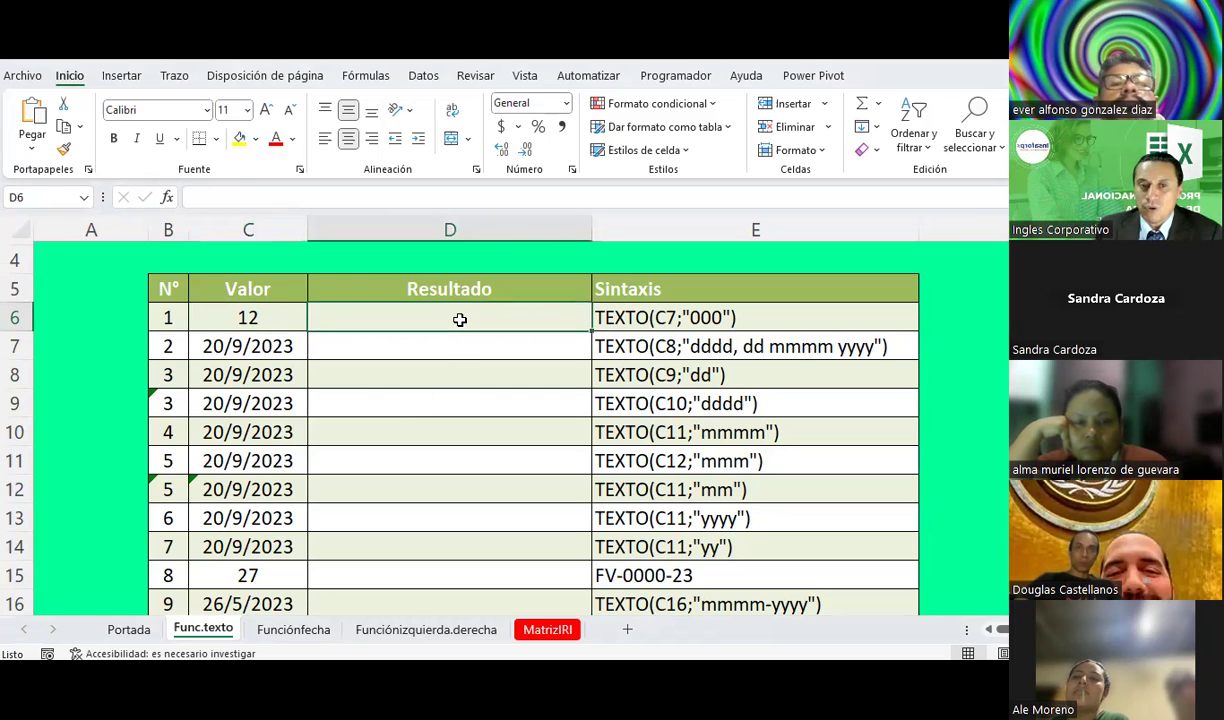
text(=)
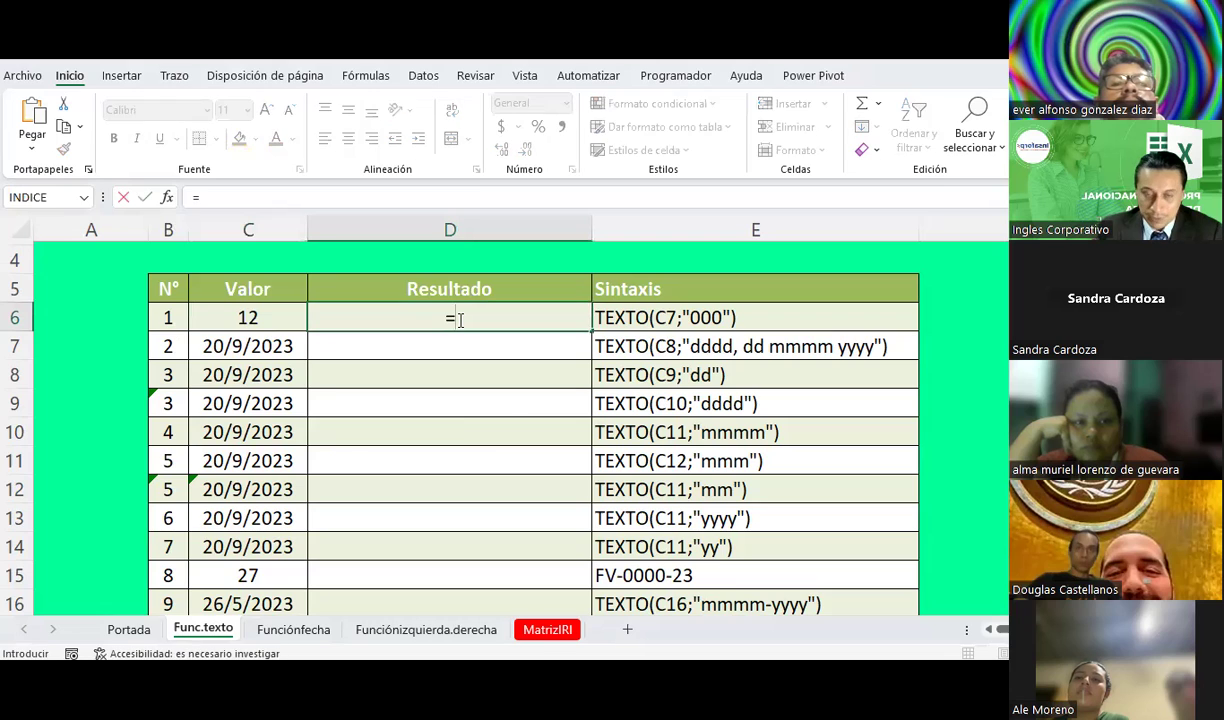
text(texto)
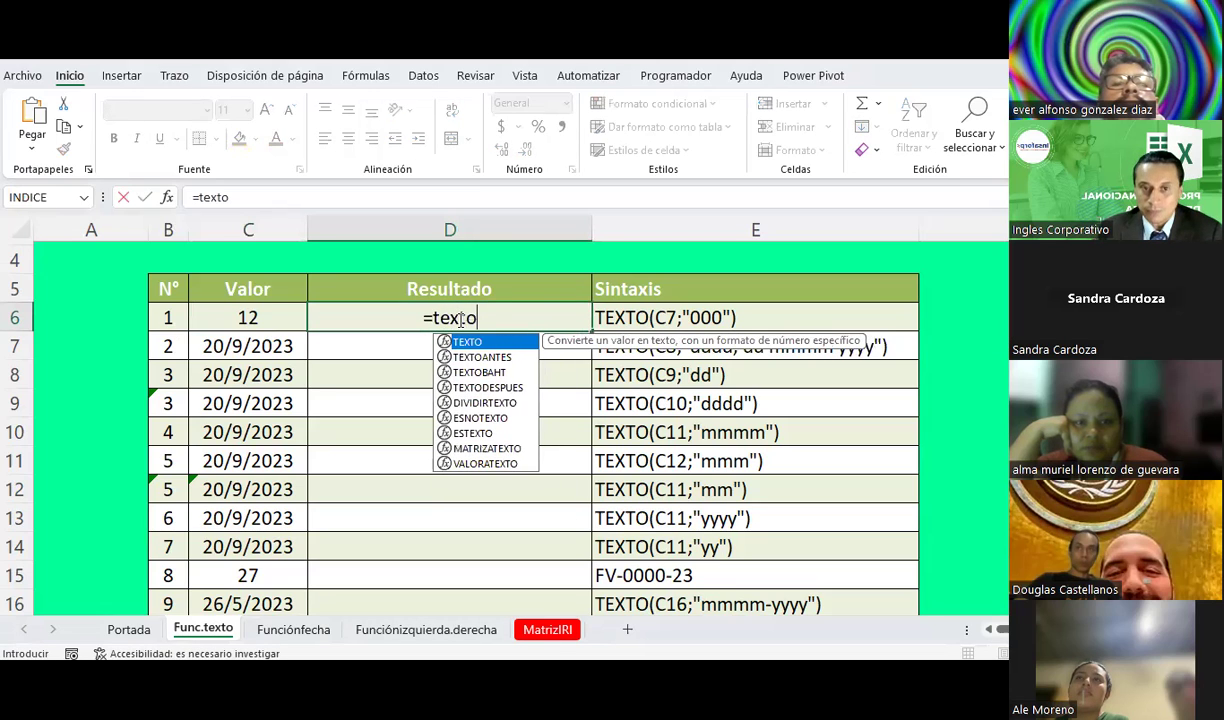
text(()
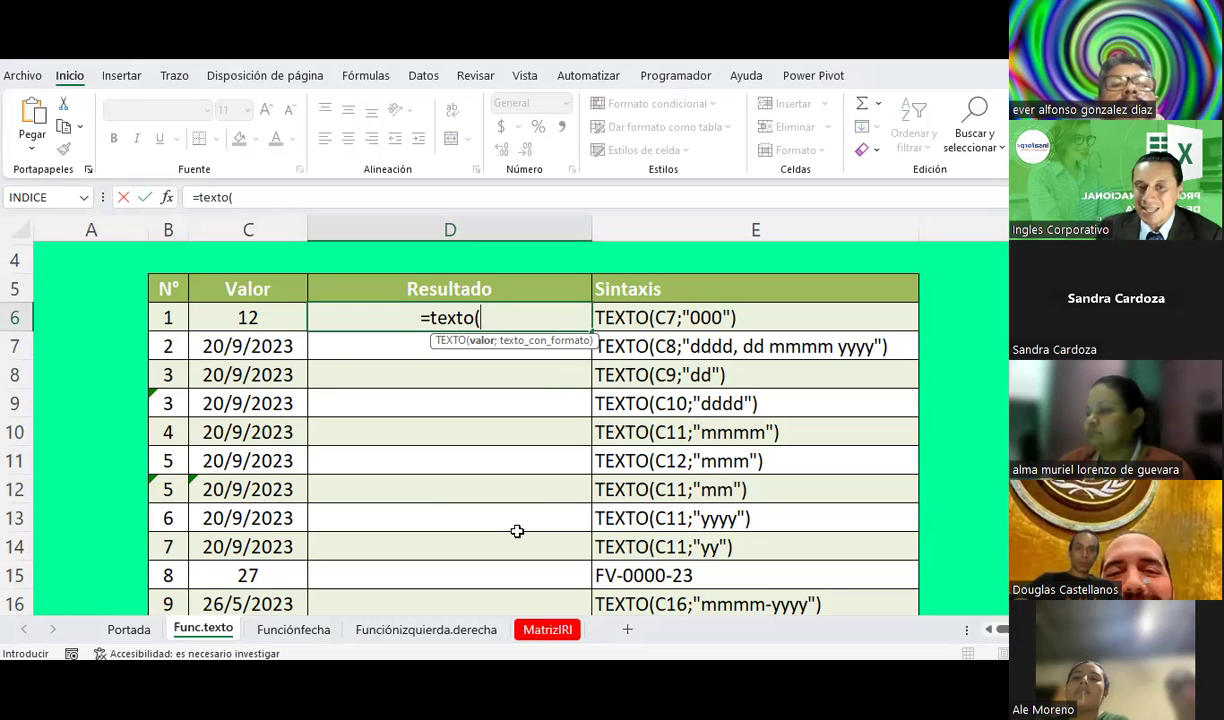
click(281, 325)
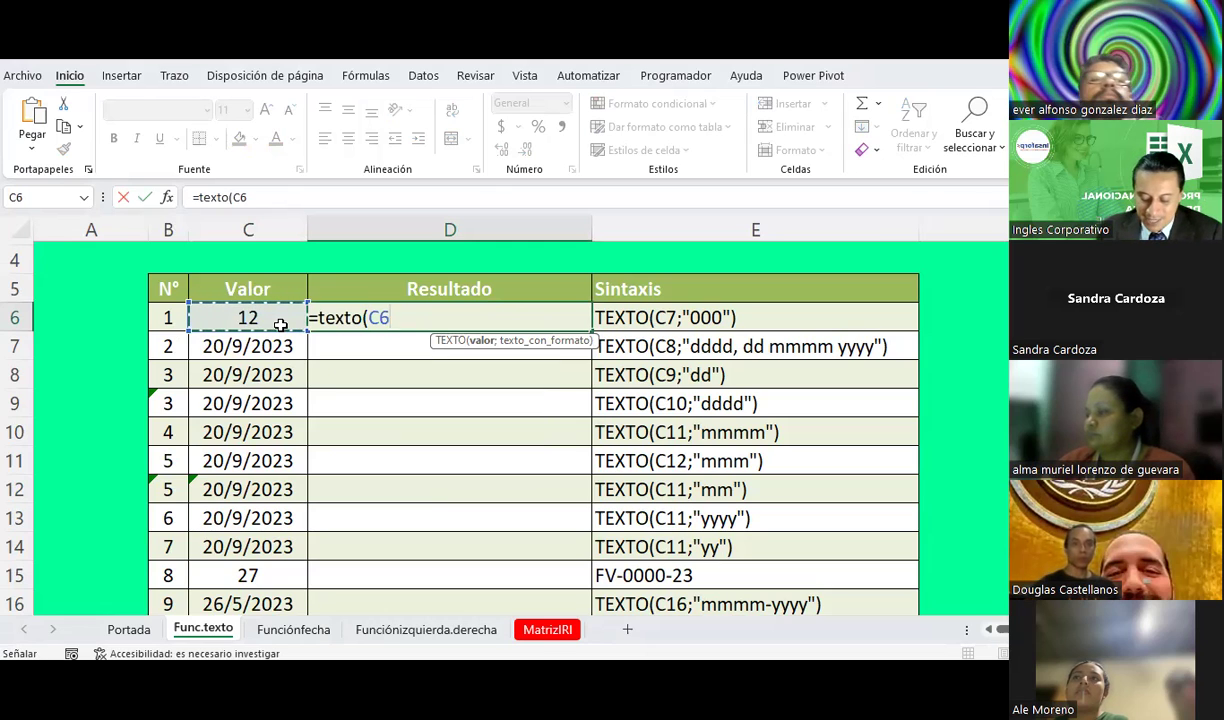
text(;")
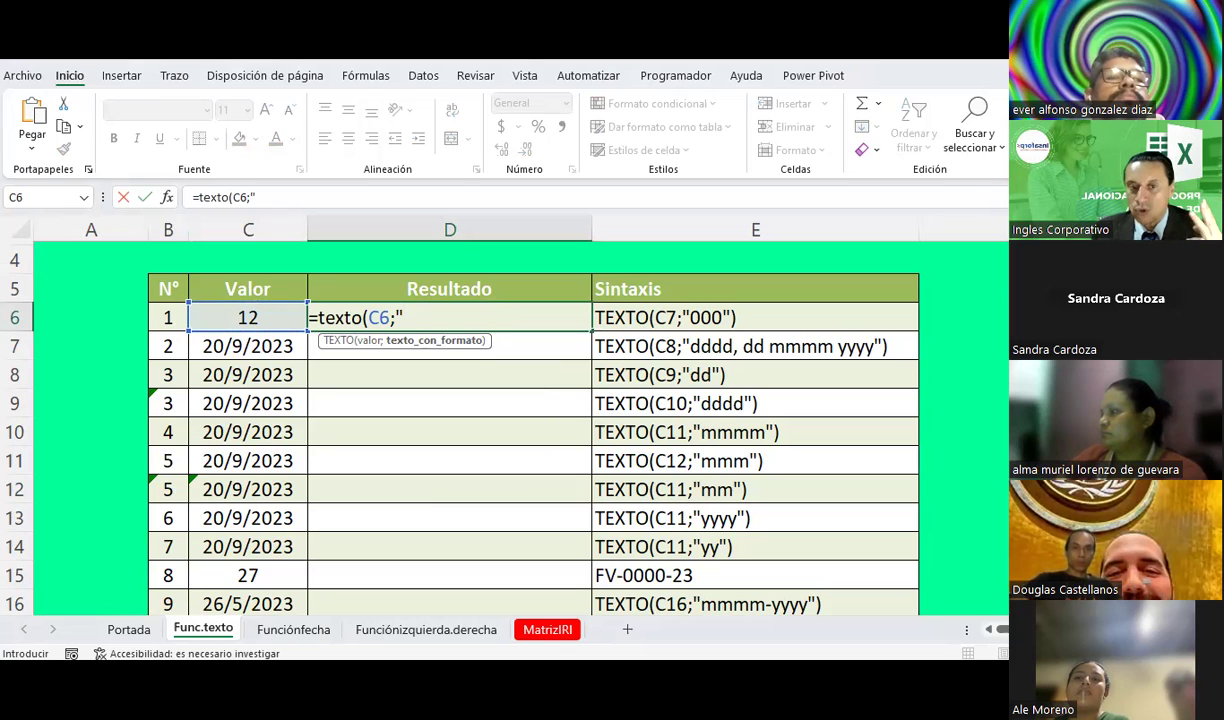
text(000)
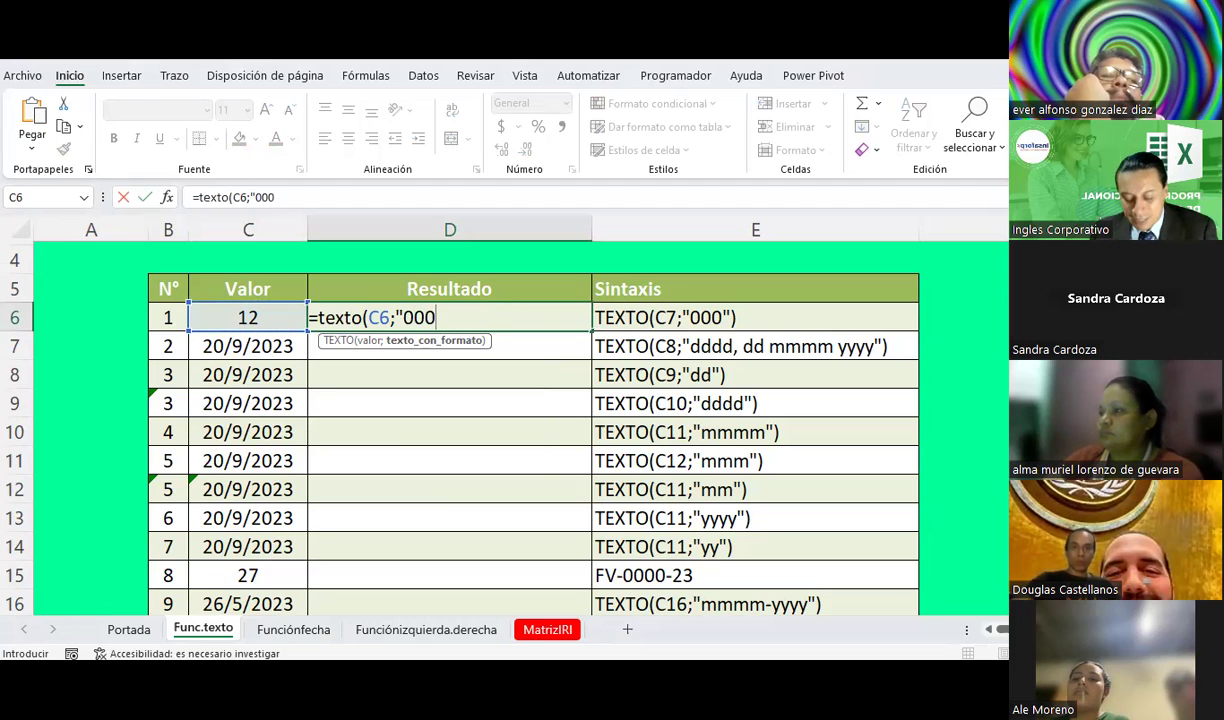
text("))
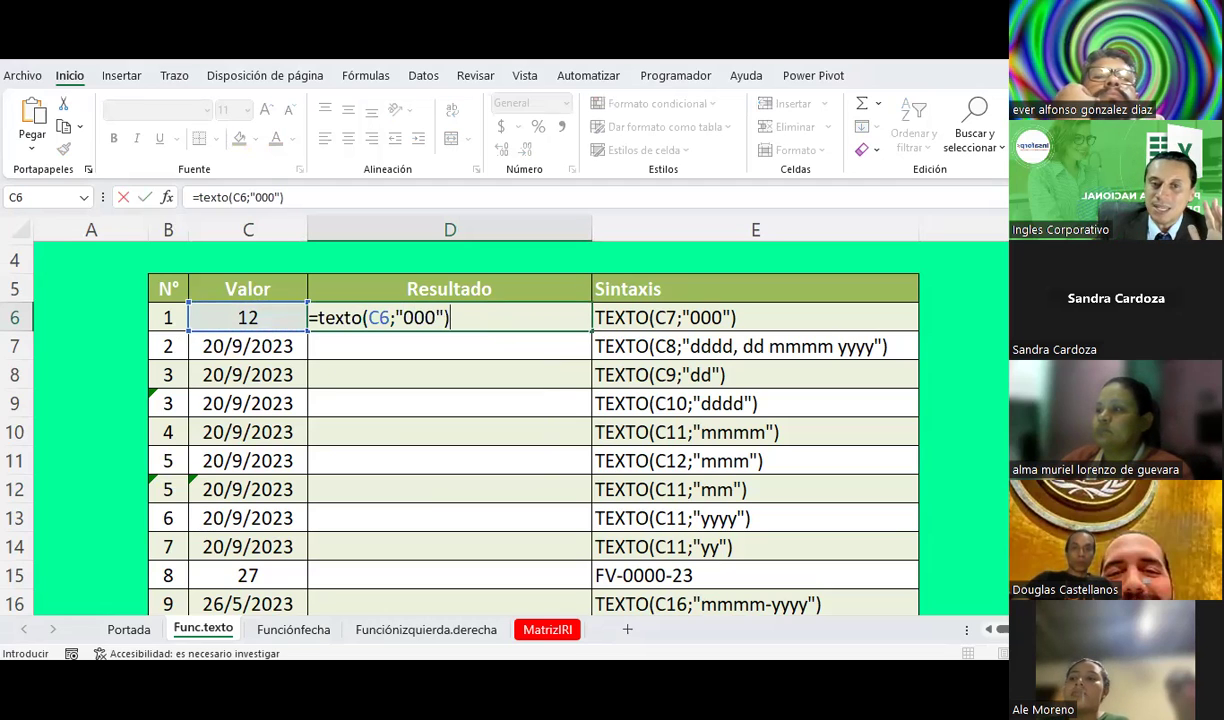
key(Return)
click(449, 317)
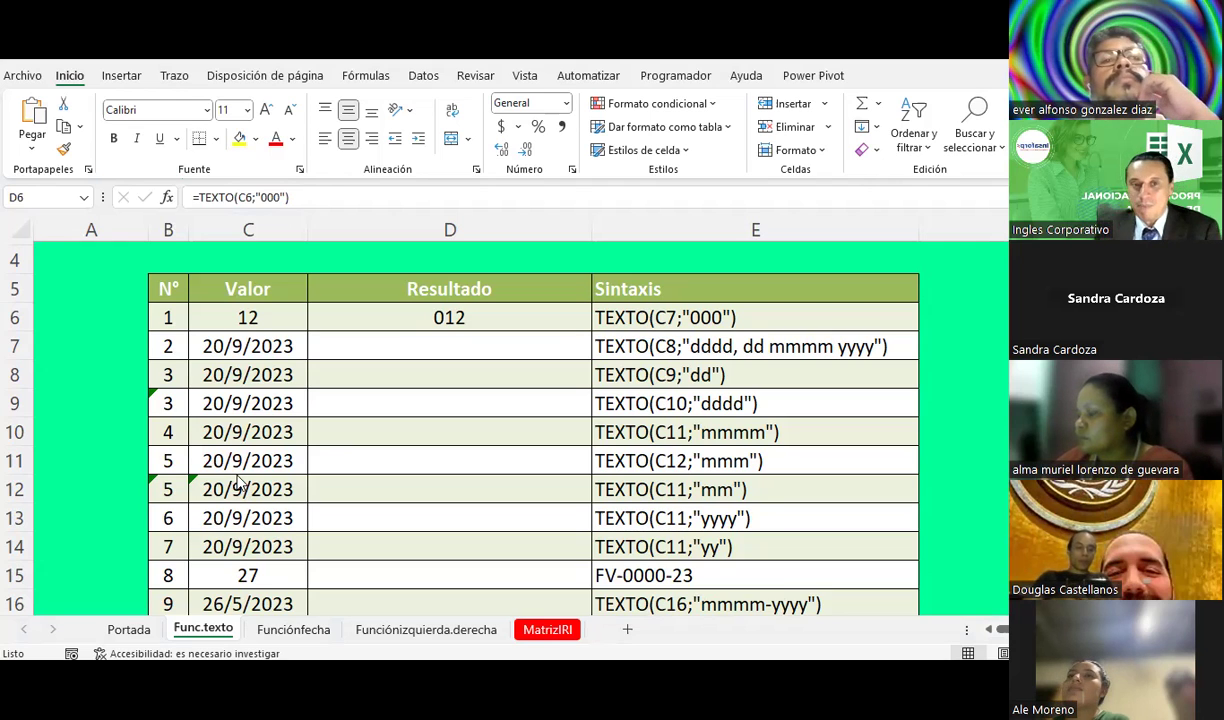
click(504, 344)
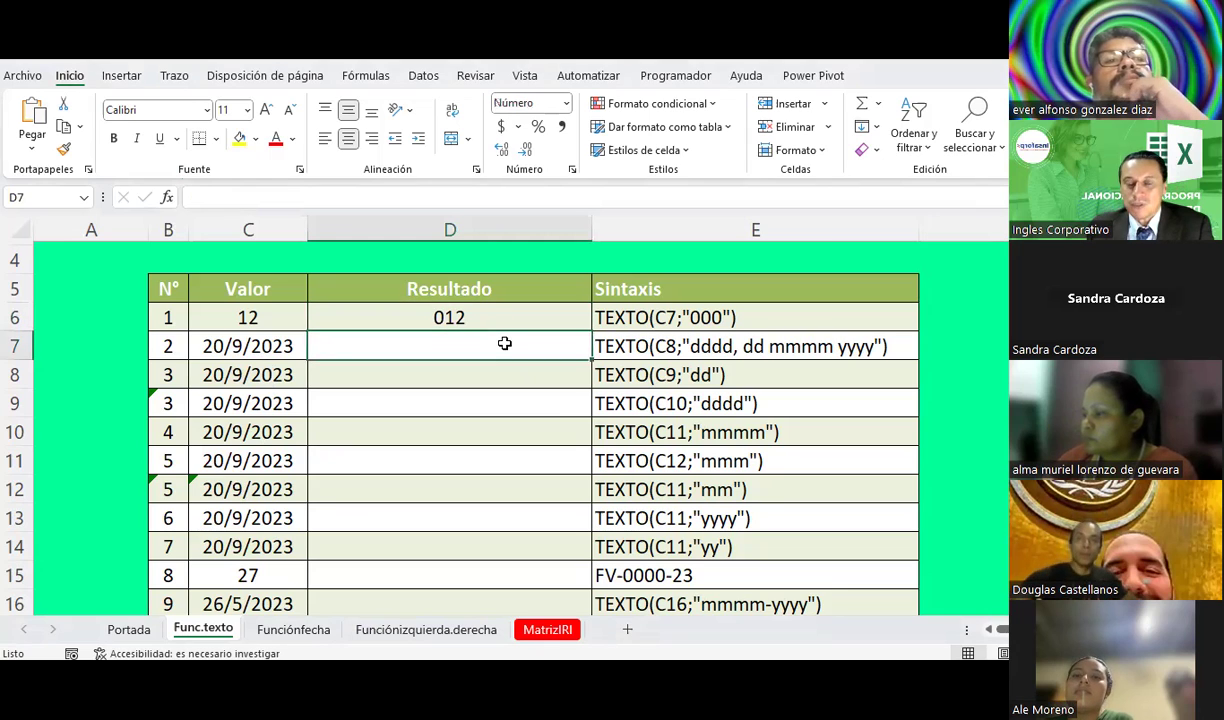
click(274, 348)
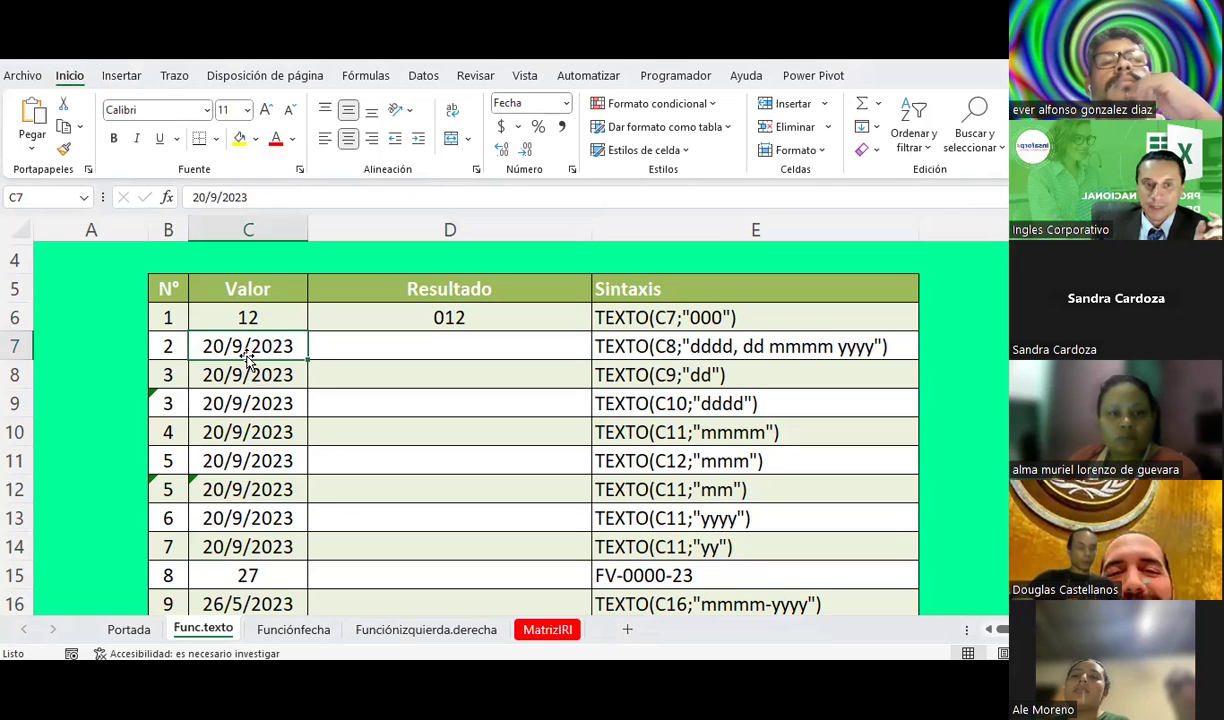
- Format C7 as Fecha larga and enter the date 9-10-23, giving lunes, 9 de octubre de 2023
click(565, 103)
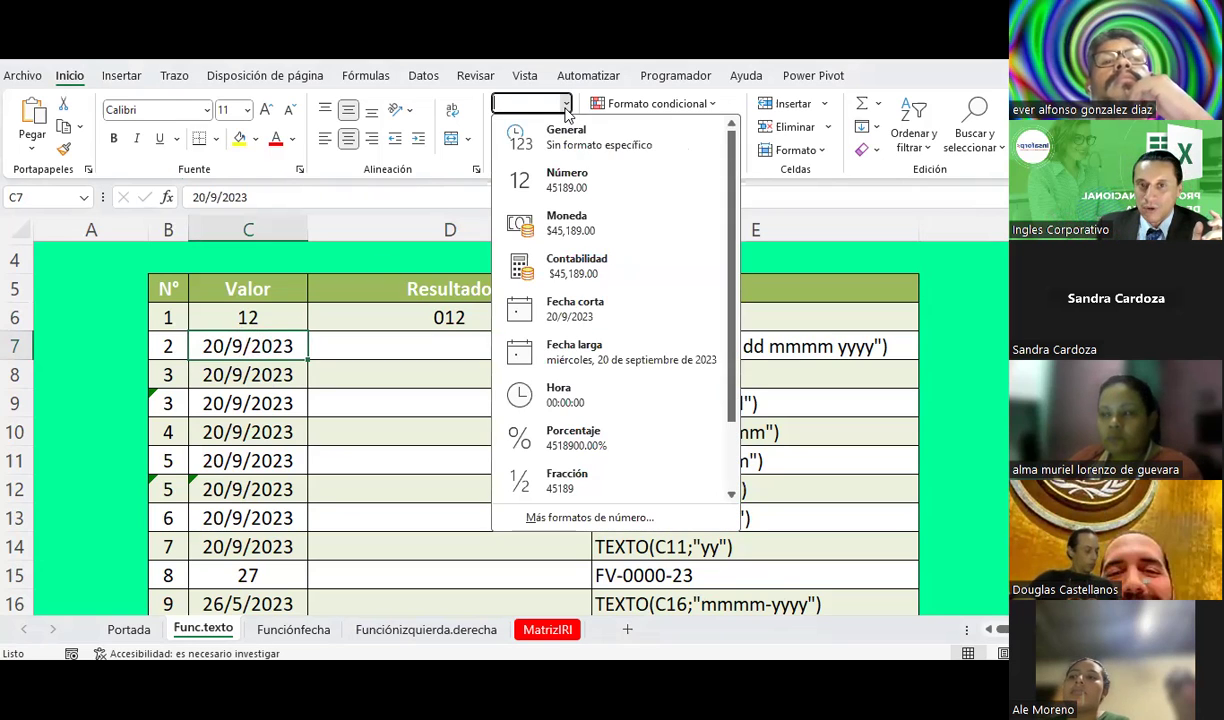
click(604, 352)
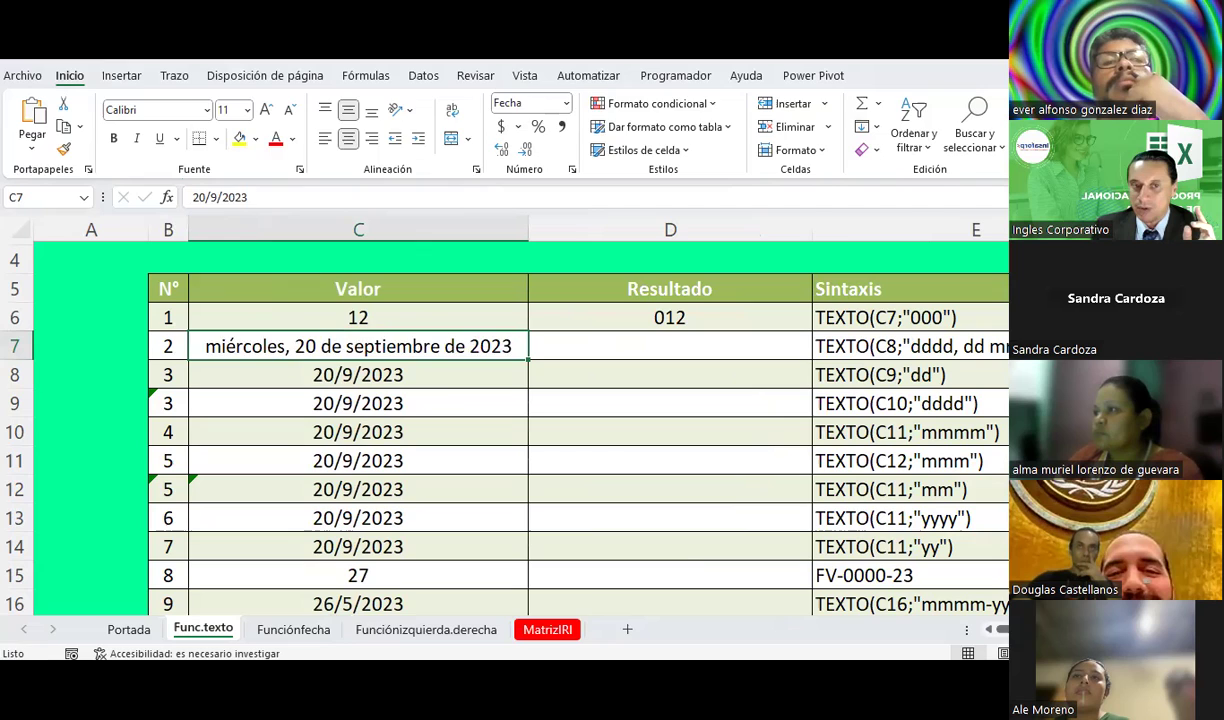
text(9)
text(23)
key(Return)
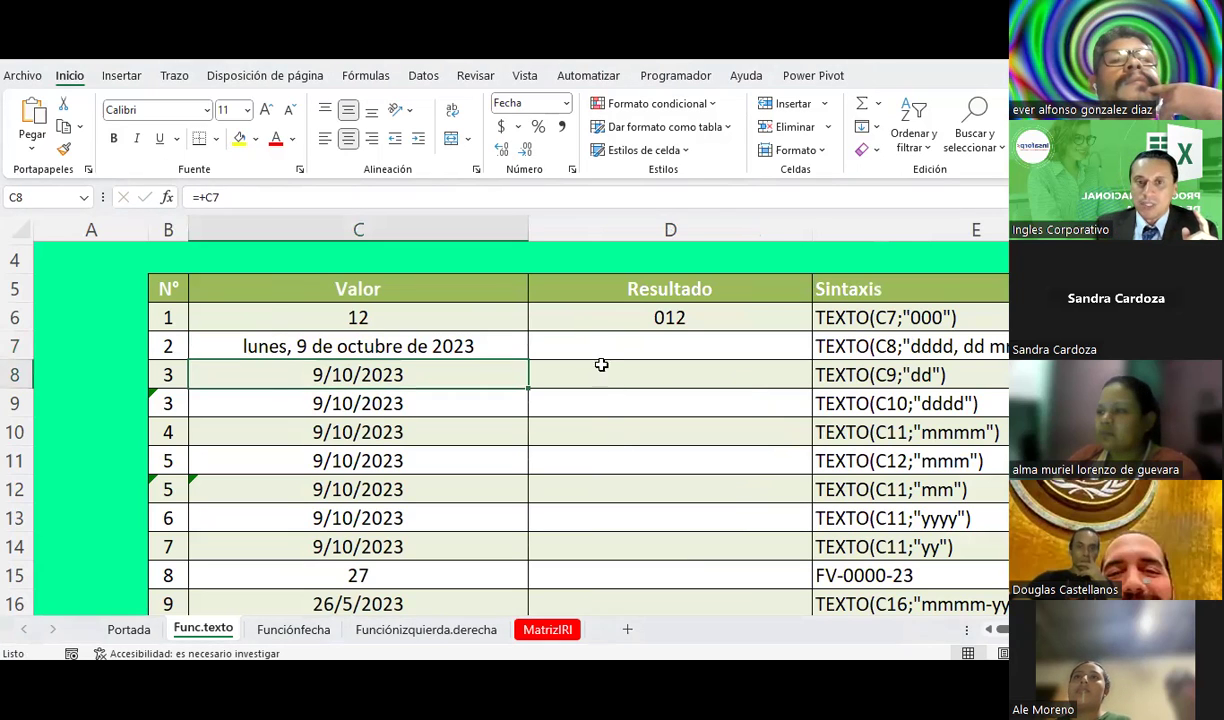
click(537, 348)
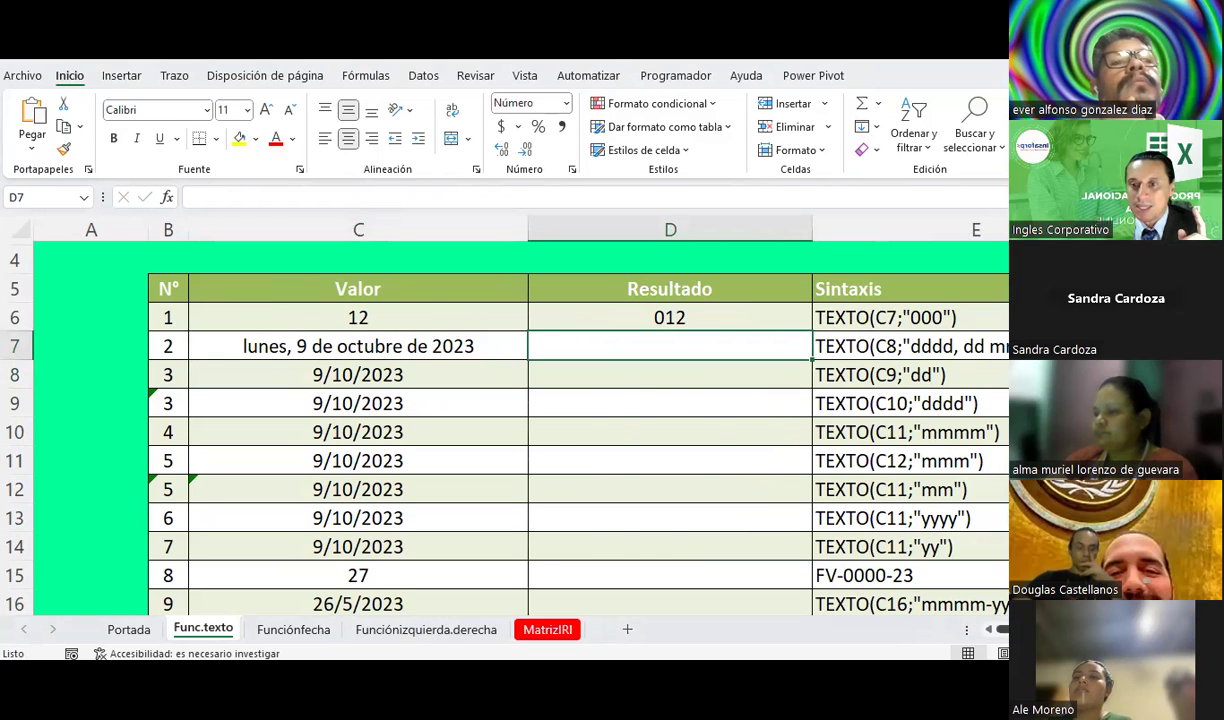
- Build the D7 formula =texto(C7;"dddd, dd mmmm yyyy") using C7's date, without committing it
scroll(743, 382, right, 1)
scroll(743, 382, right, 3)
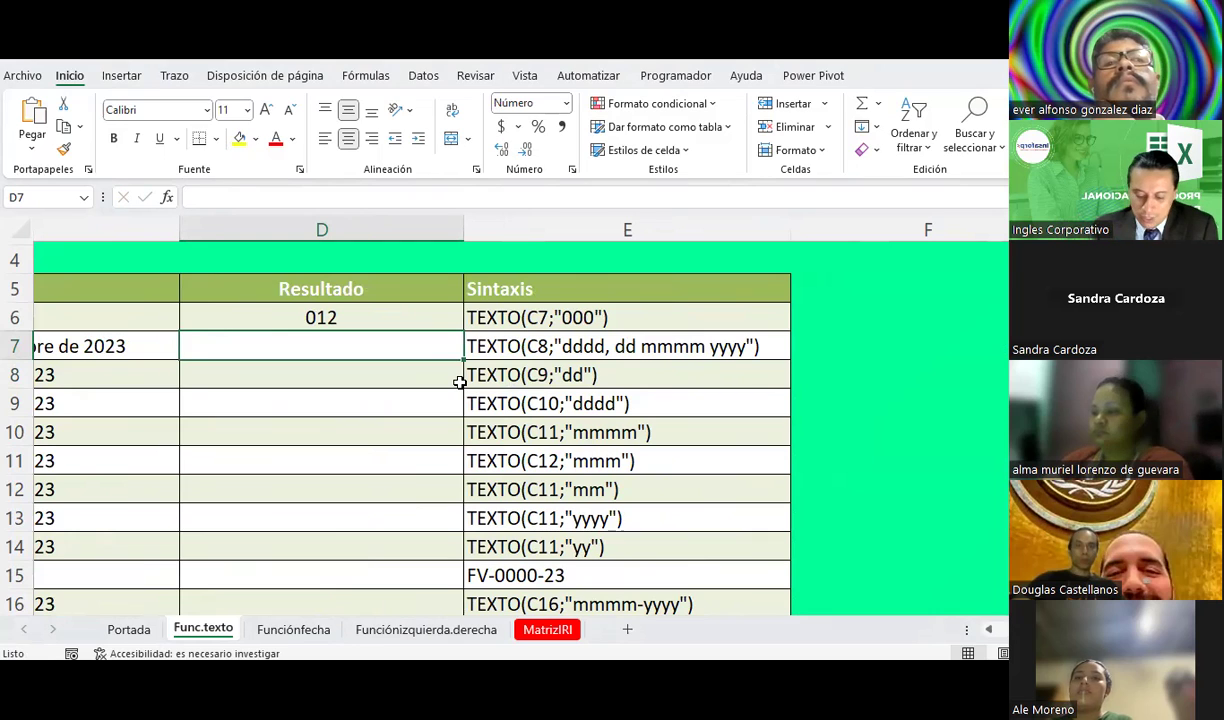
text(=texto()
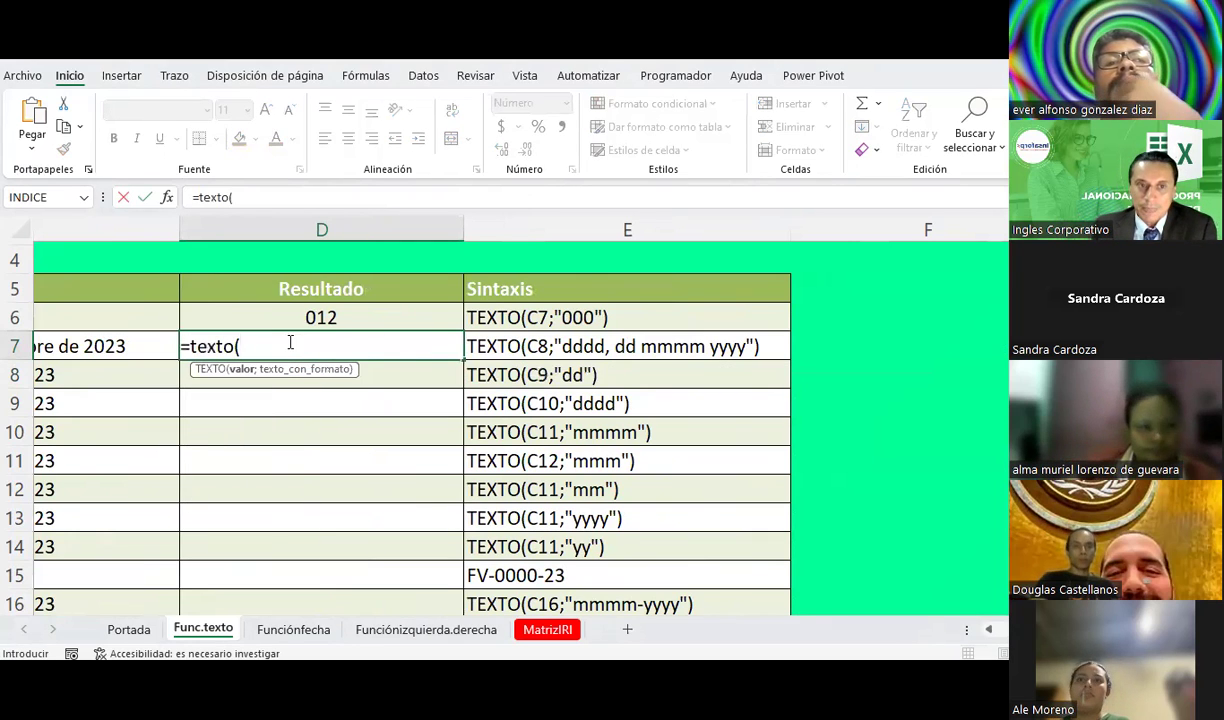
click(103, 347)
text(;)
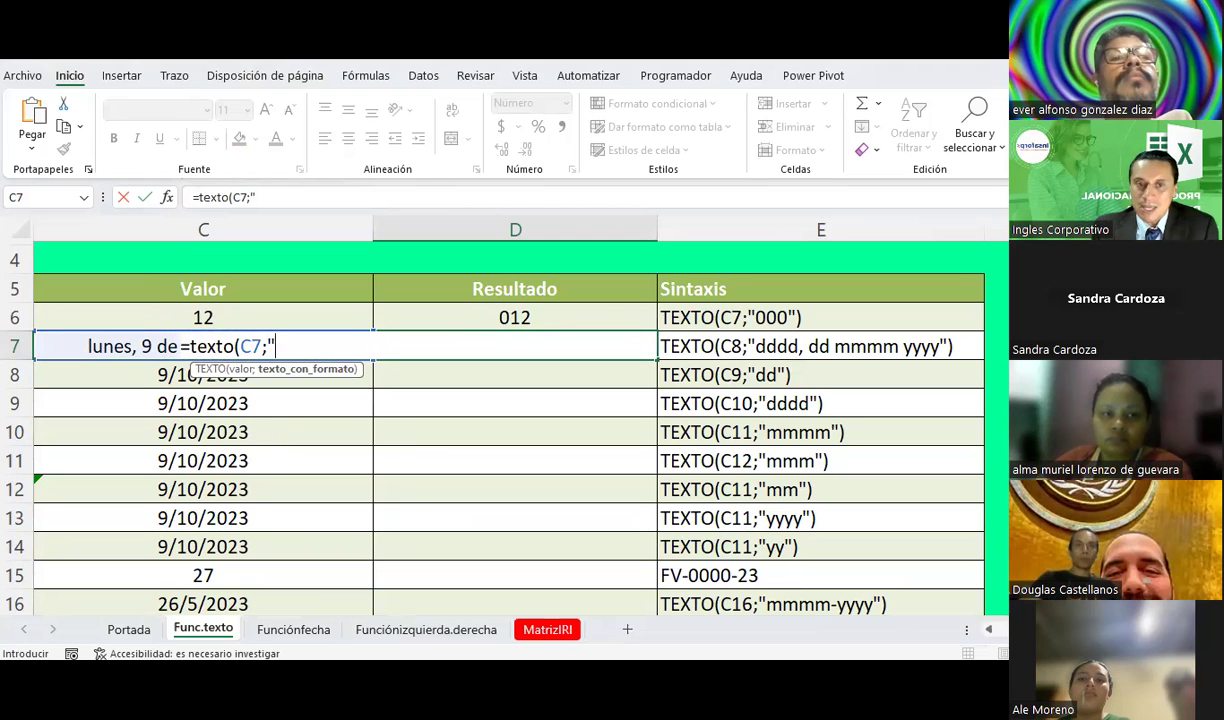
text(dddd)
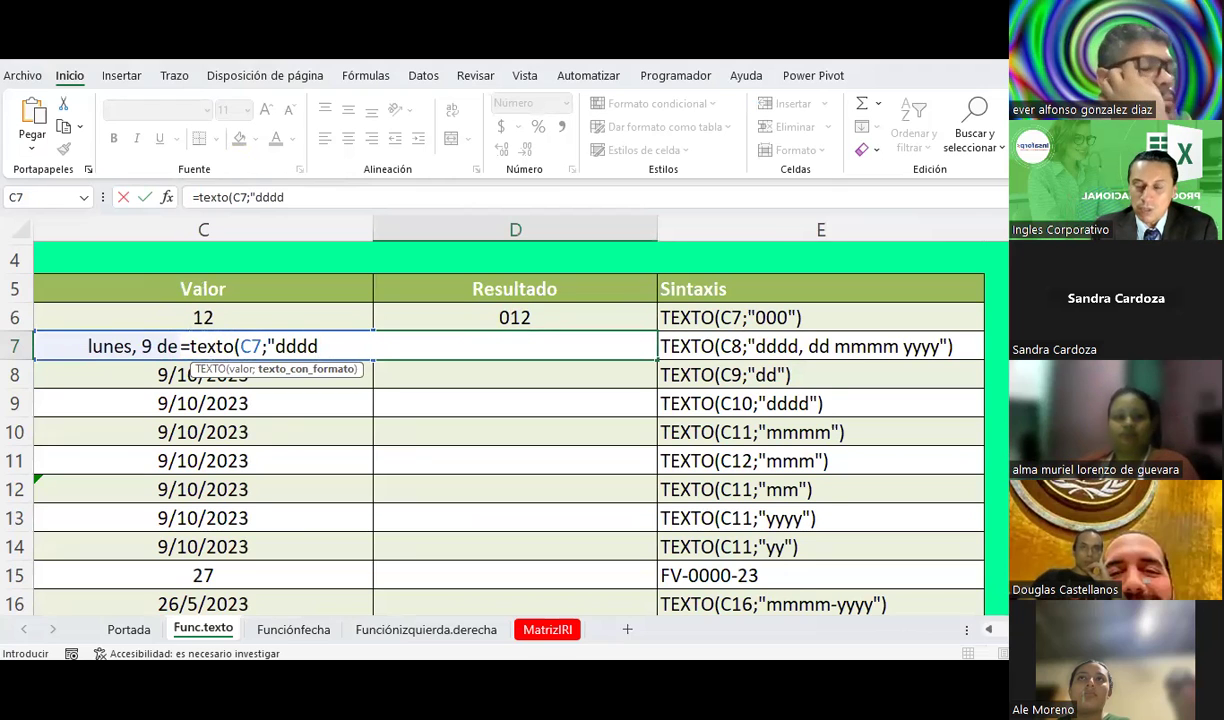
text(,)
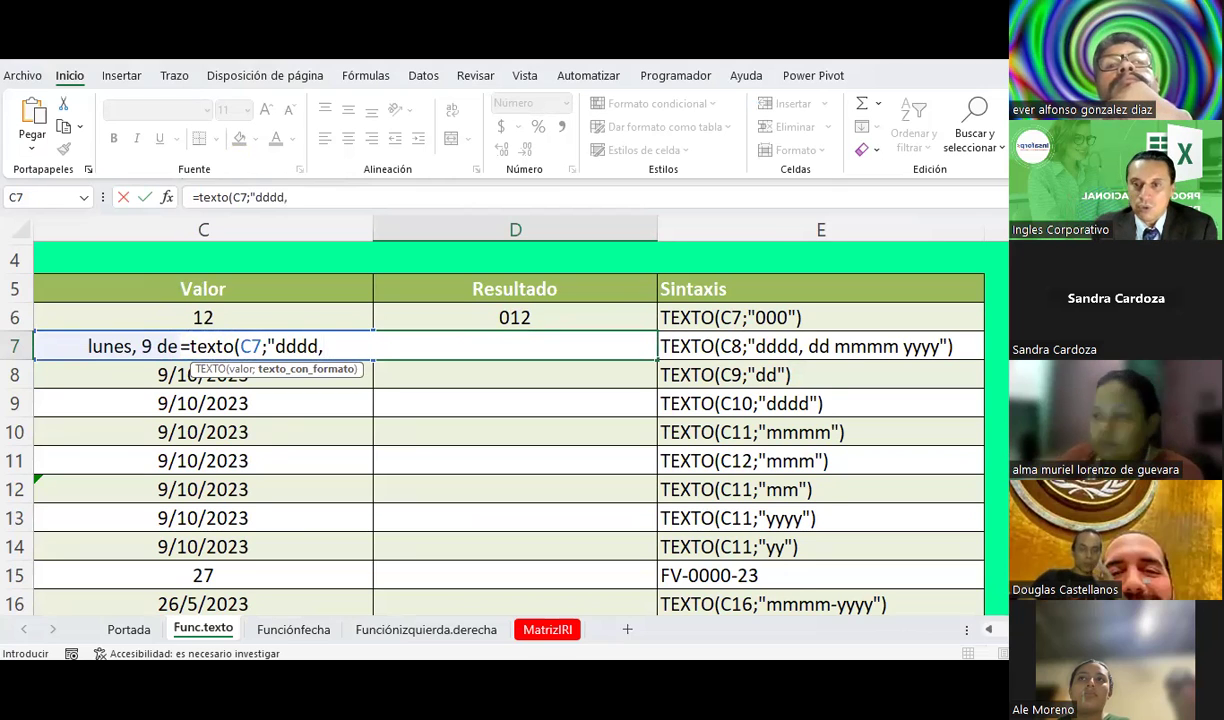
text( dd)
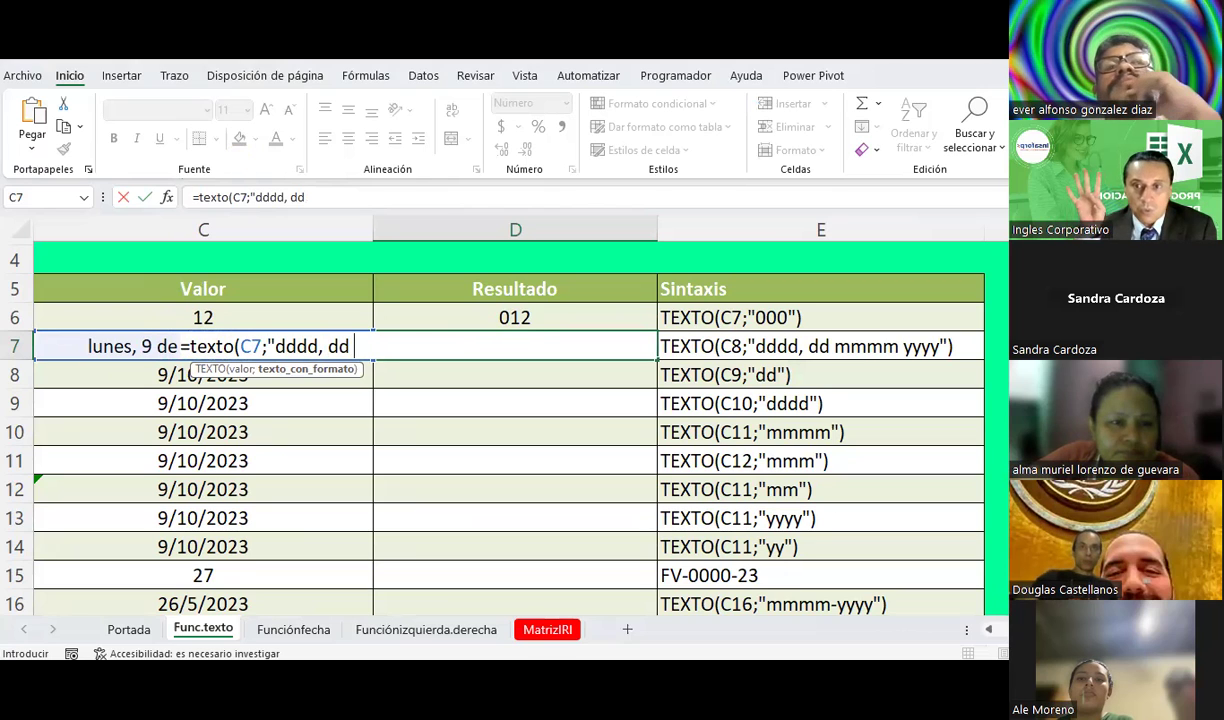
text( nnnn)
key(BackSpace)
key(BackSpace)
key(BackSpace)
key(BackSpace)
text(mmmm)
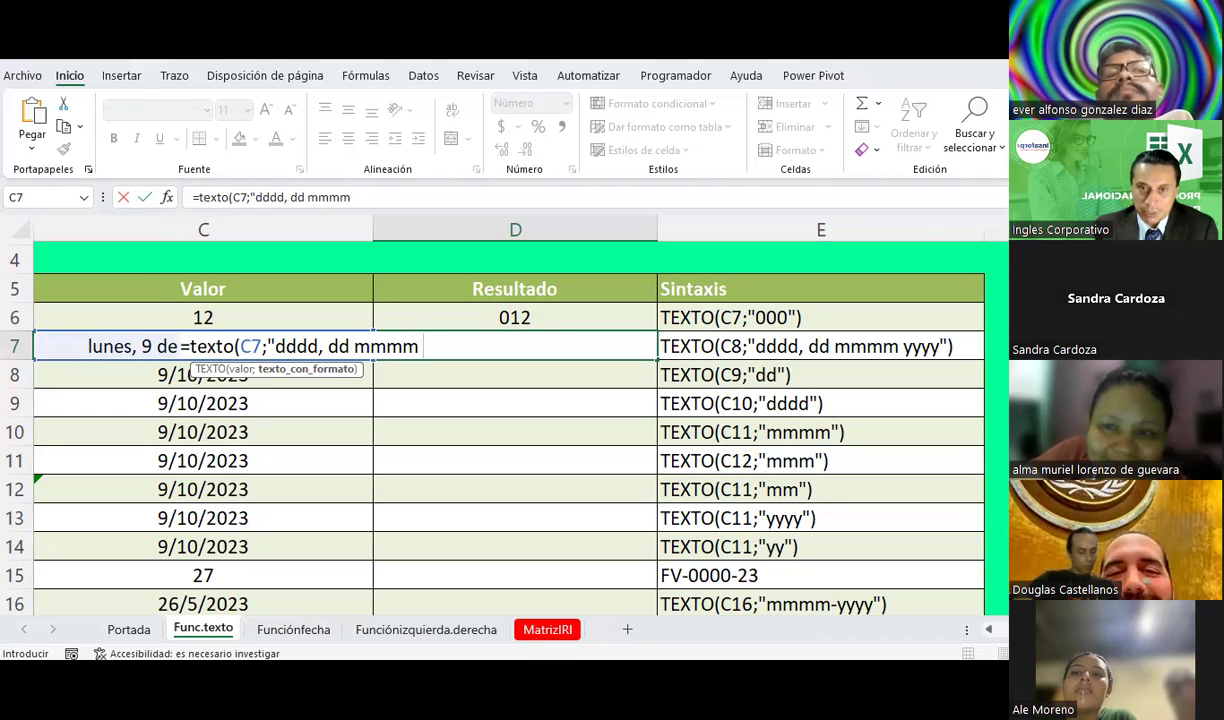
text(yyyy)
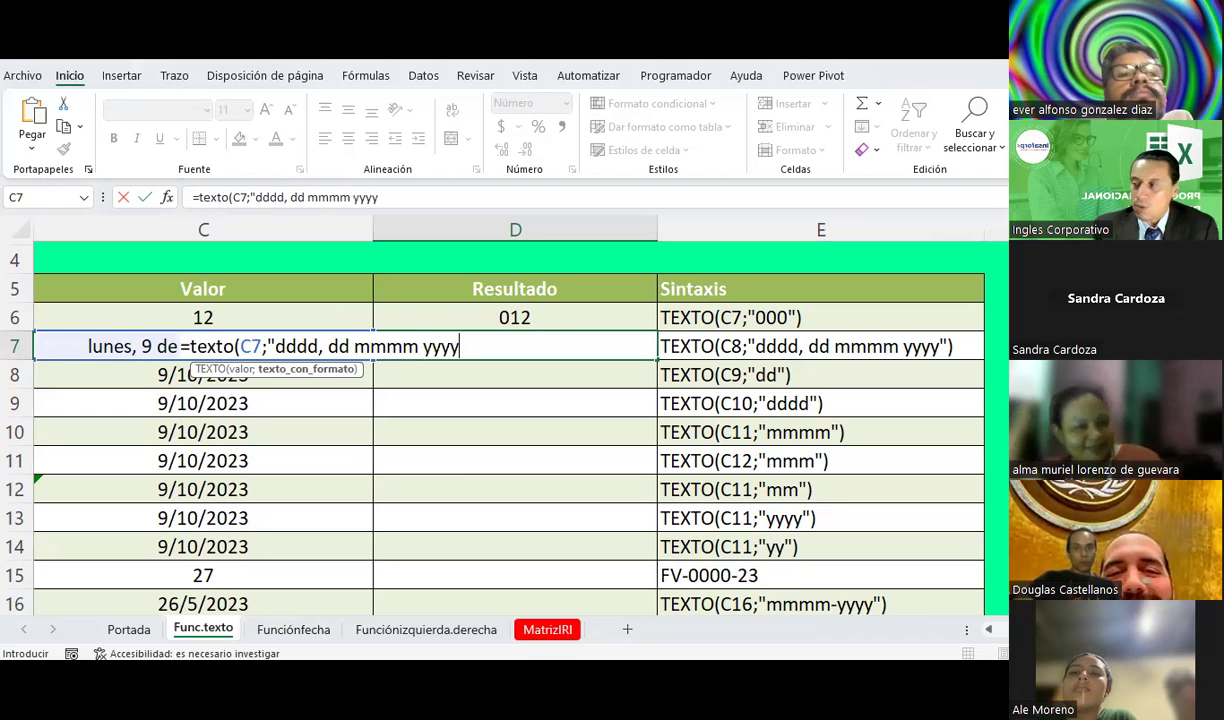
text(")
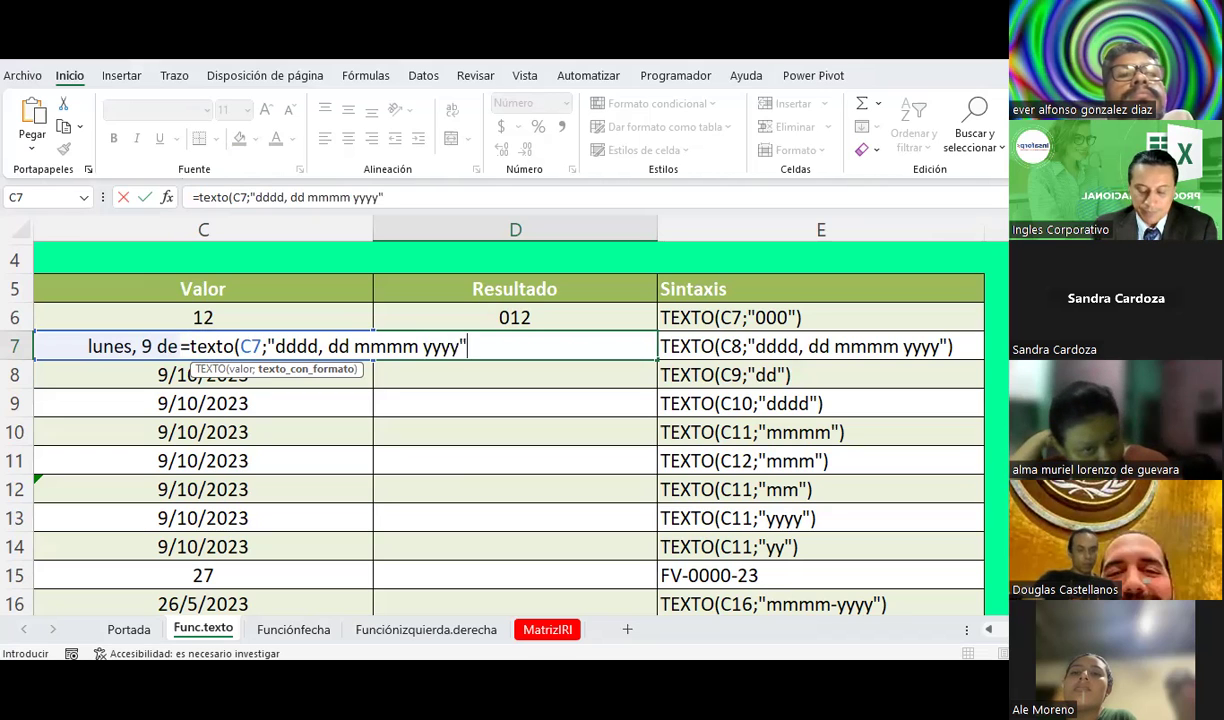
text())
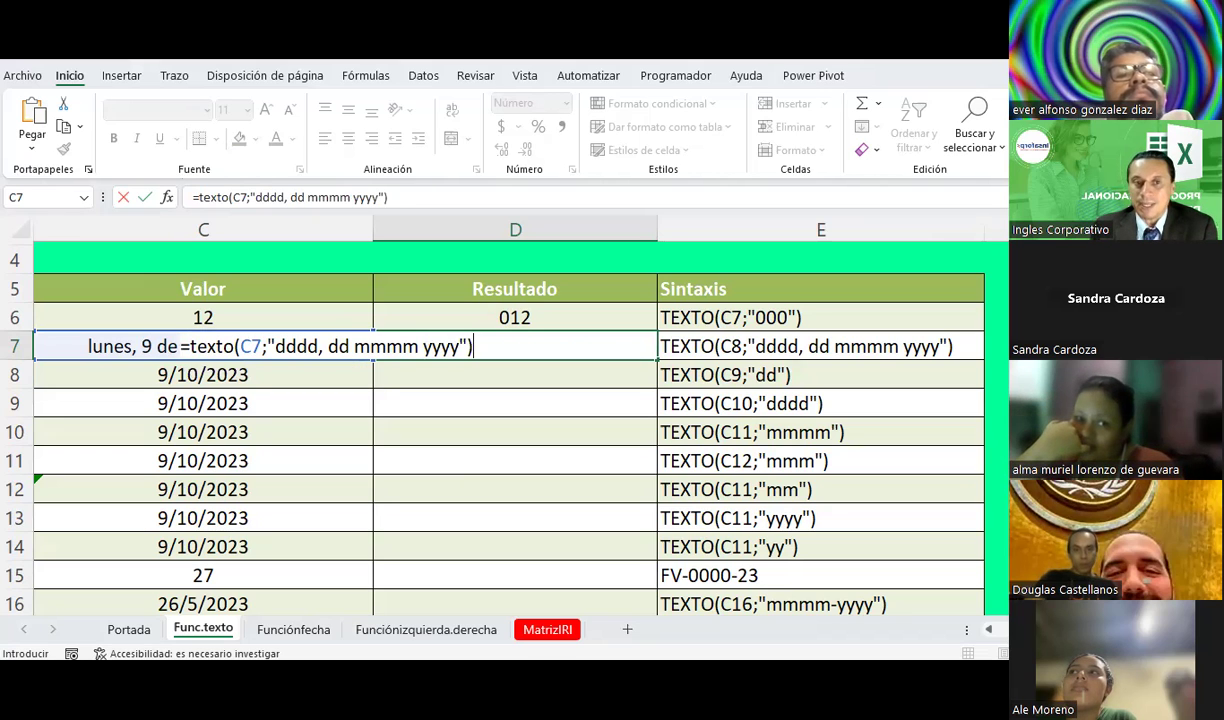
- Commit the D7 formula so it displays lunes, 09 octubre 2023
key(Return)
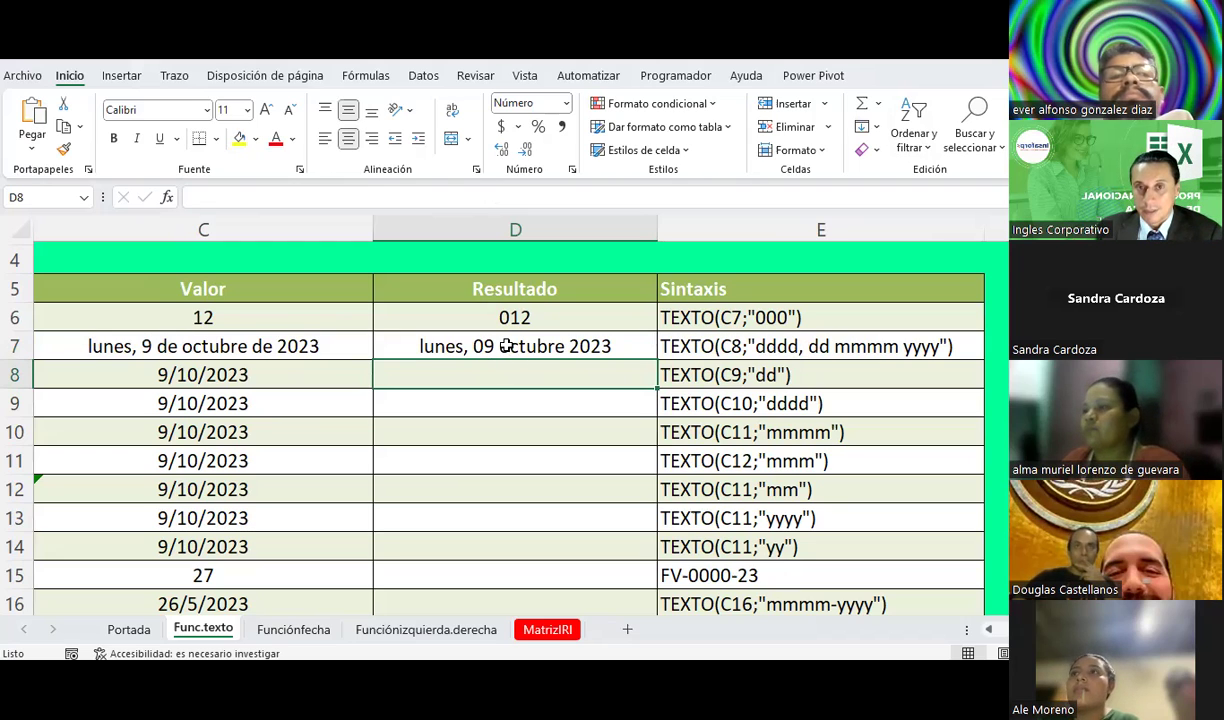
- Compare C7's stored date with the TEXTO result in D7
click(157, 339)
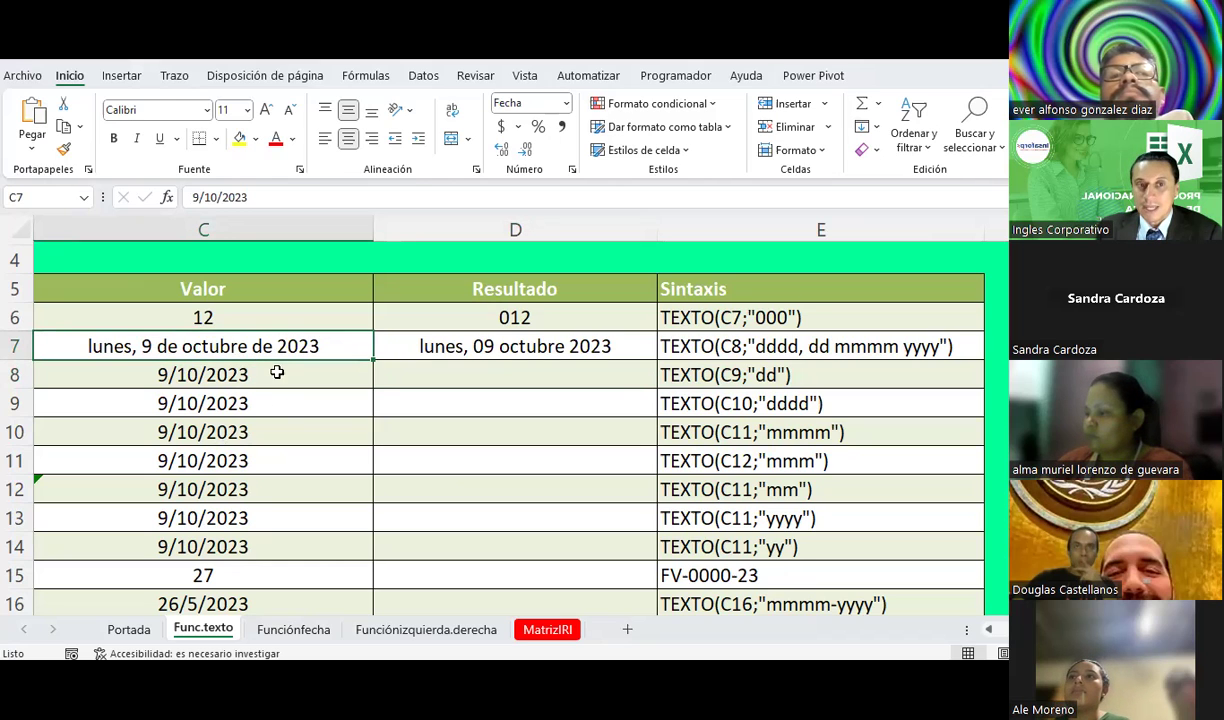
click(479, 346)
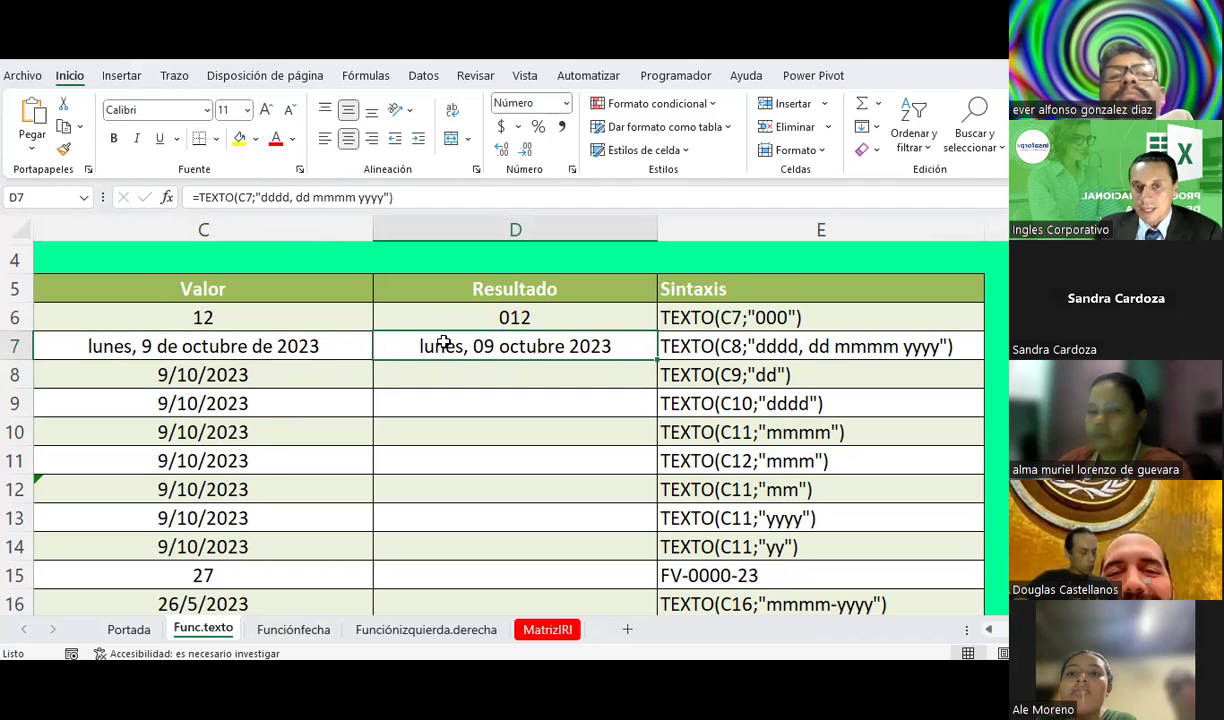
click(293, 340)
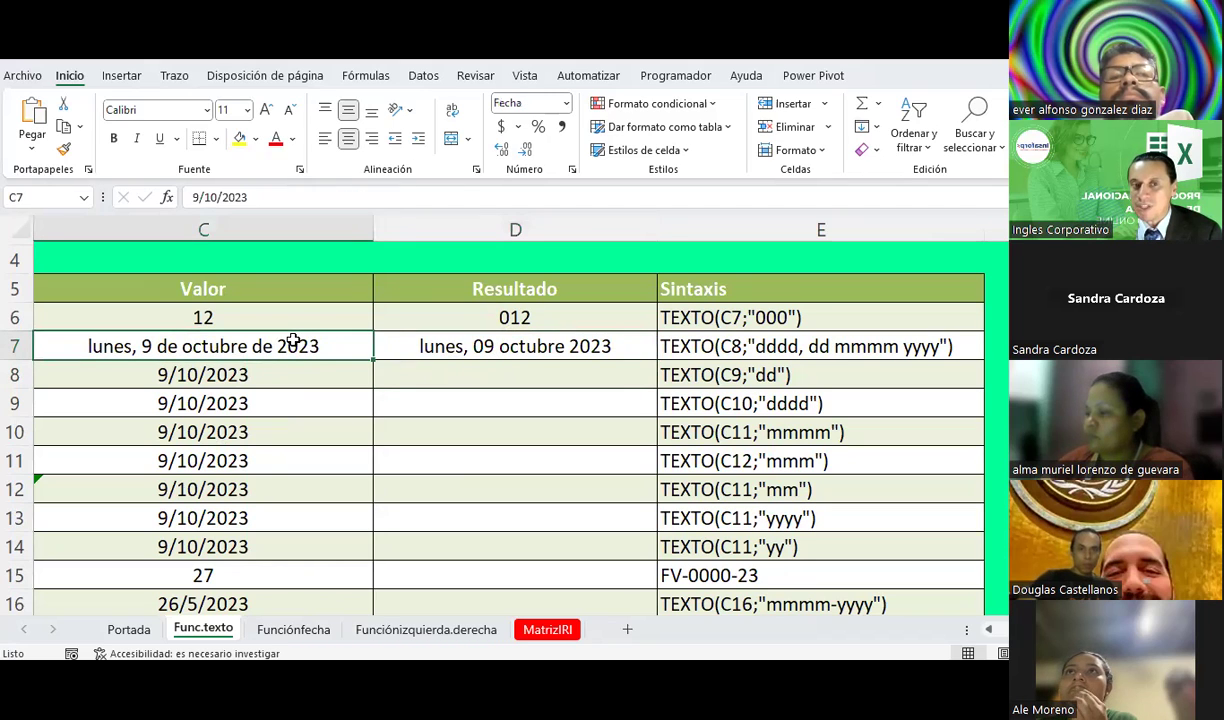
click(482, 346)
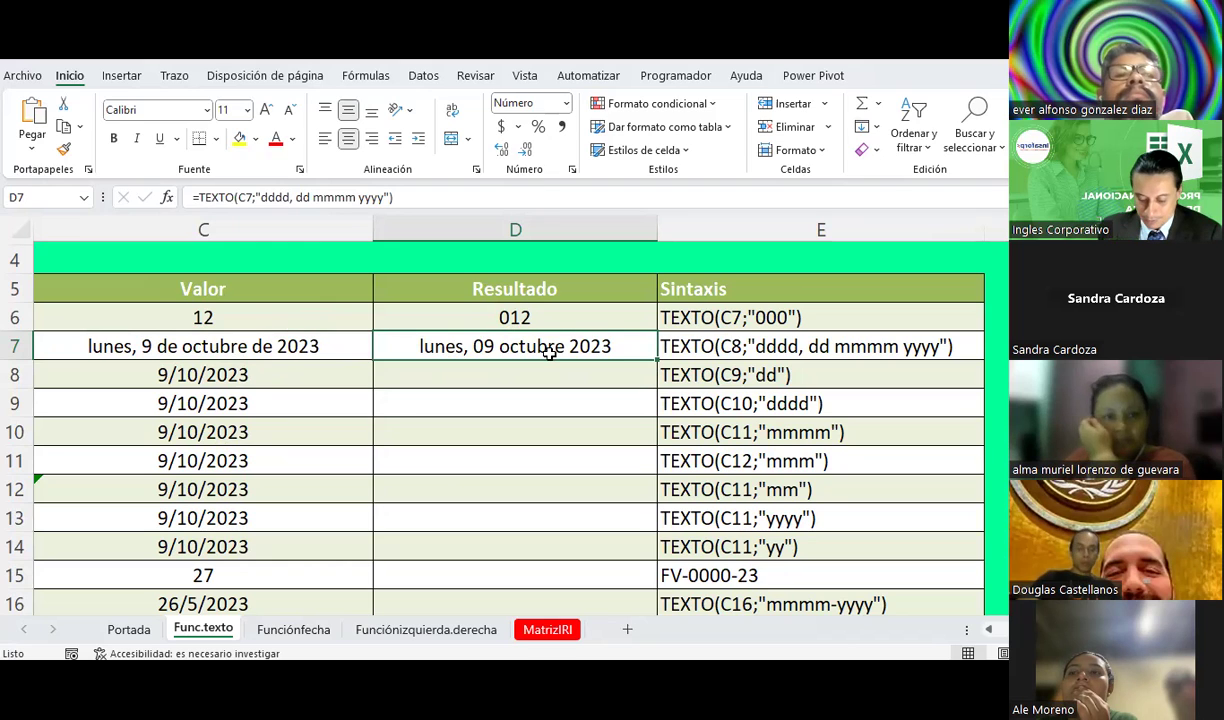
- Change C7 to the Fecha corta format so it reads 9/10/2023
click(263, 339)
click(565, 103)
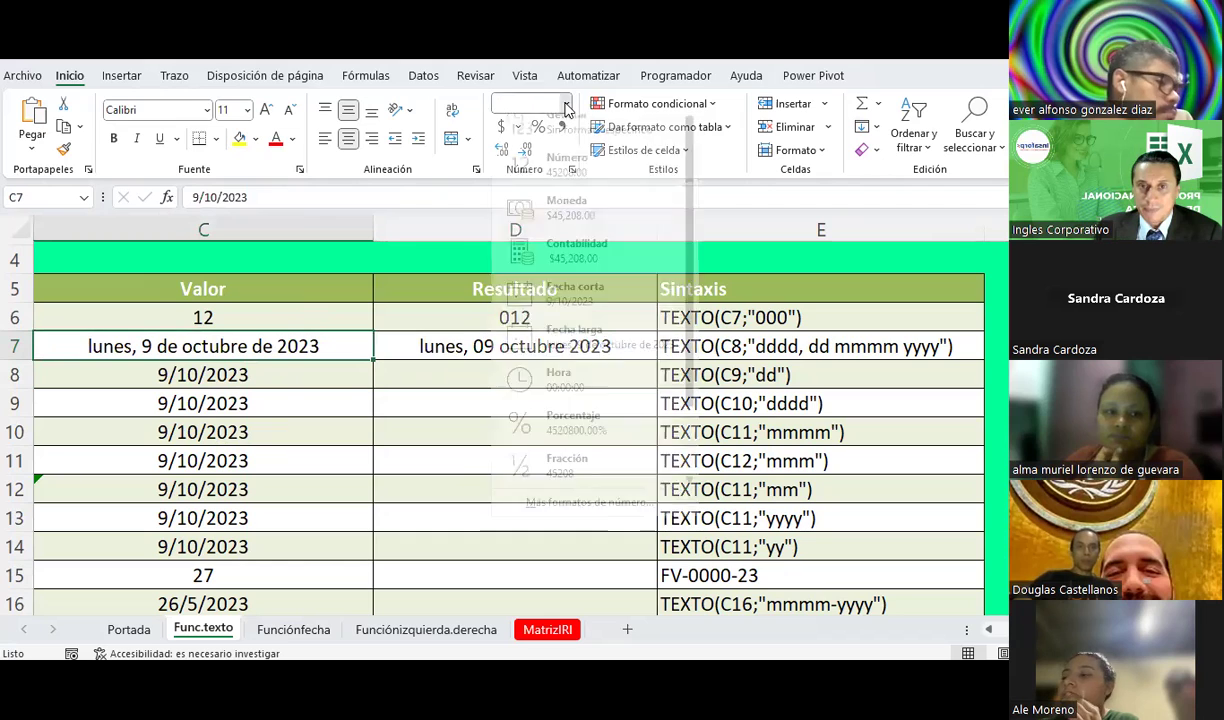
click(574, 310)
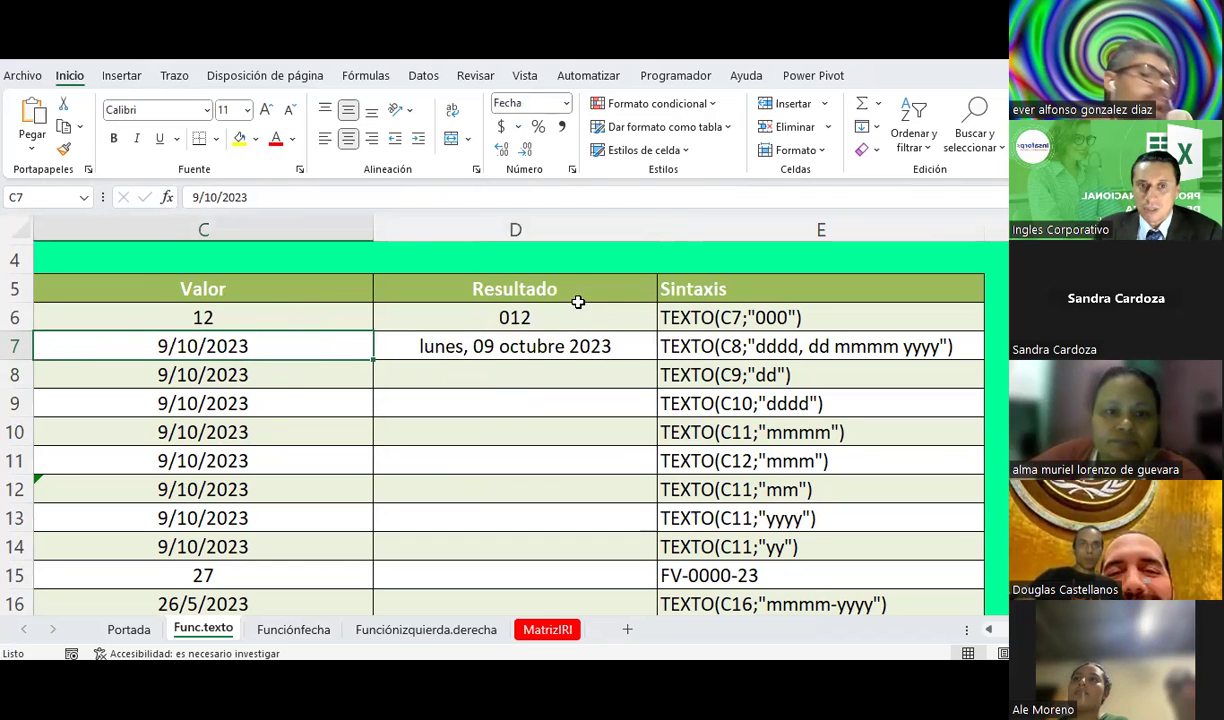
click(445, 350)
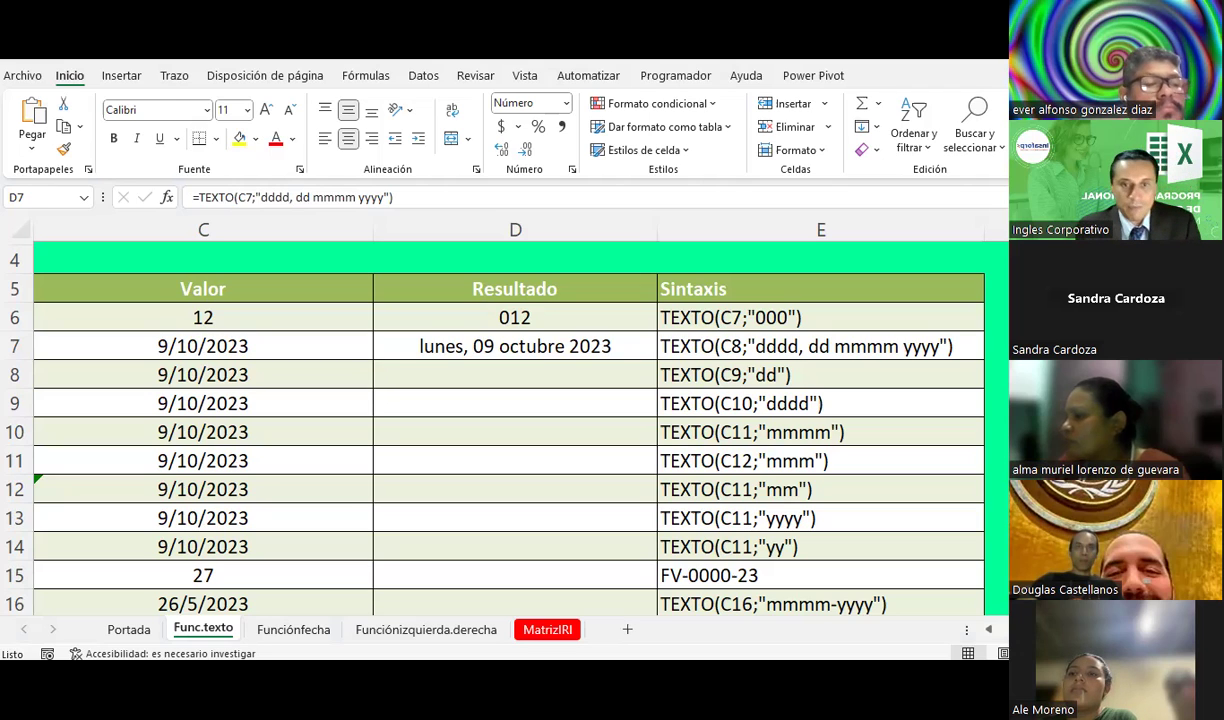
- Enter =TEXTO(C8;"dd") in D8 to show the day number 09
click(476, 382)
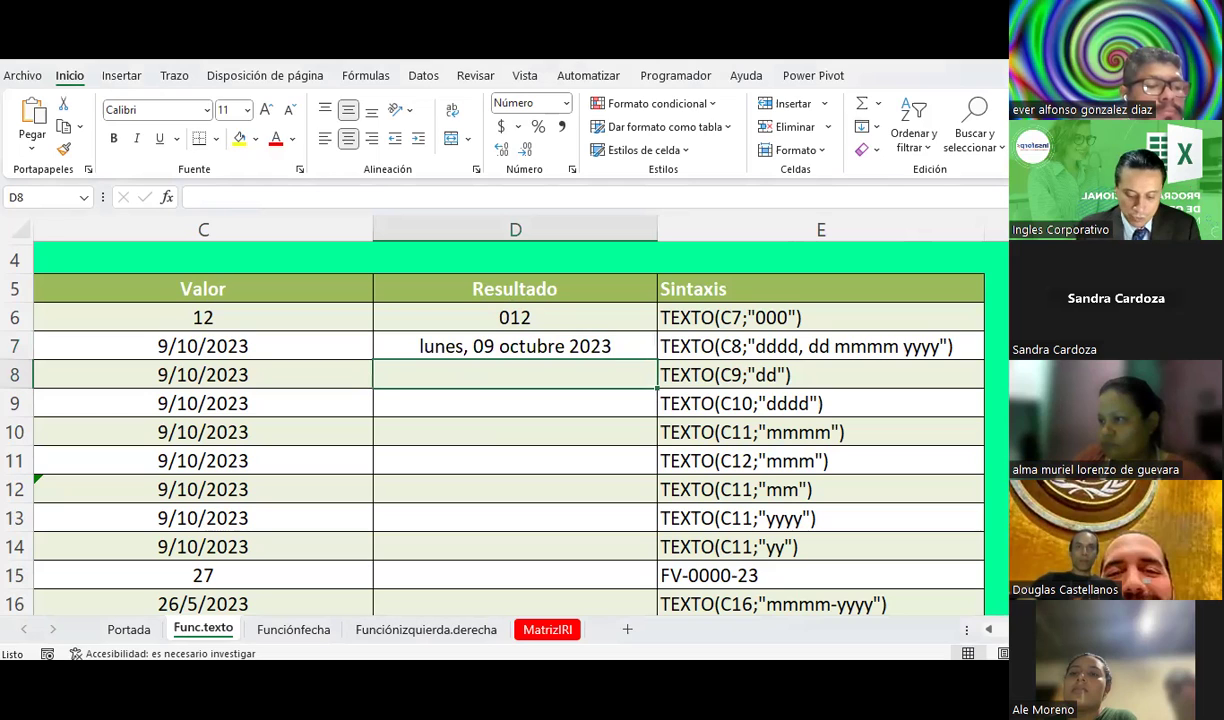
text(=texto()
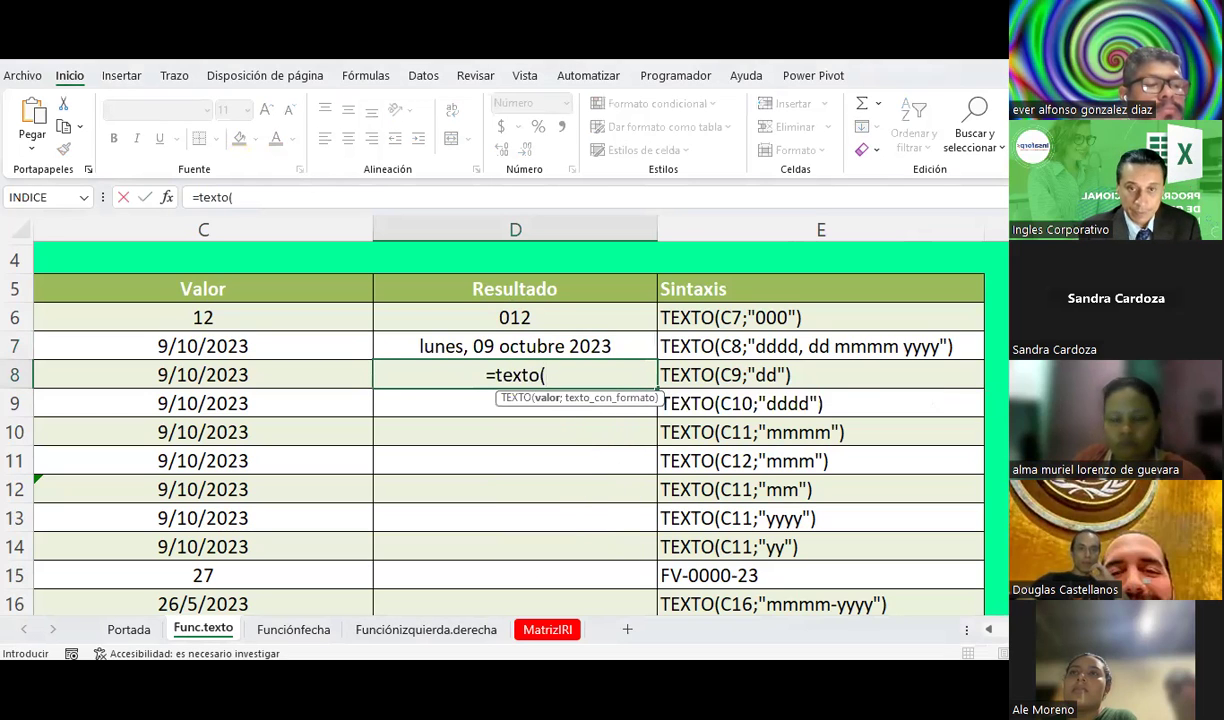
click(172, 374)
text(;"dd)
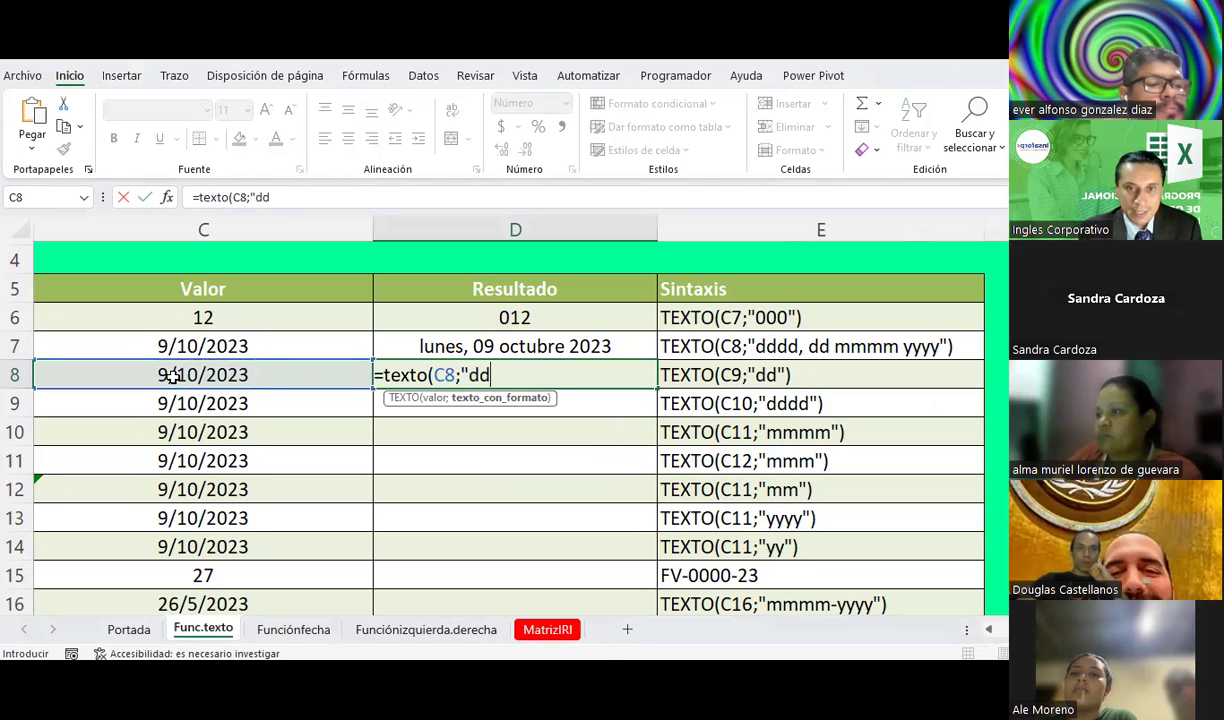
key(Return)
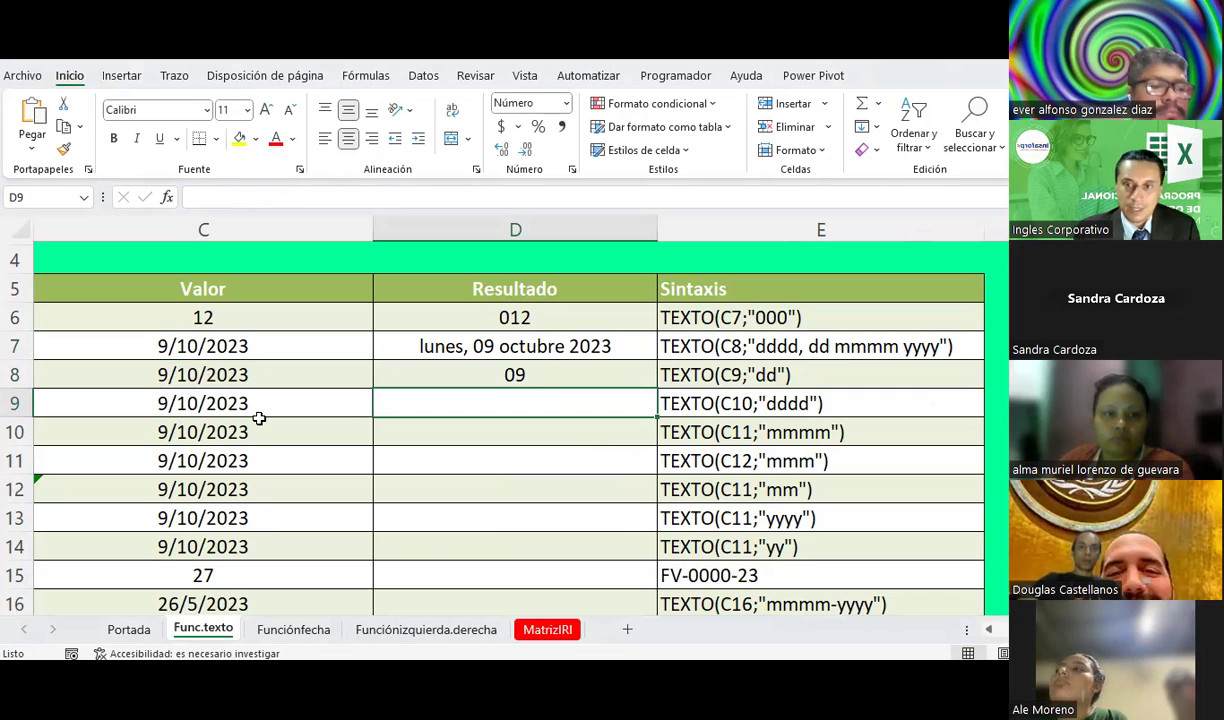
click(531, 374)
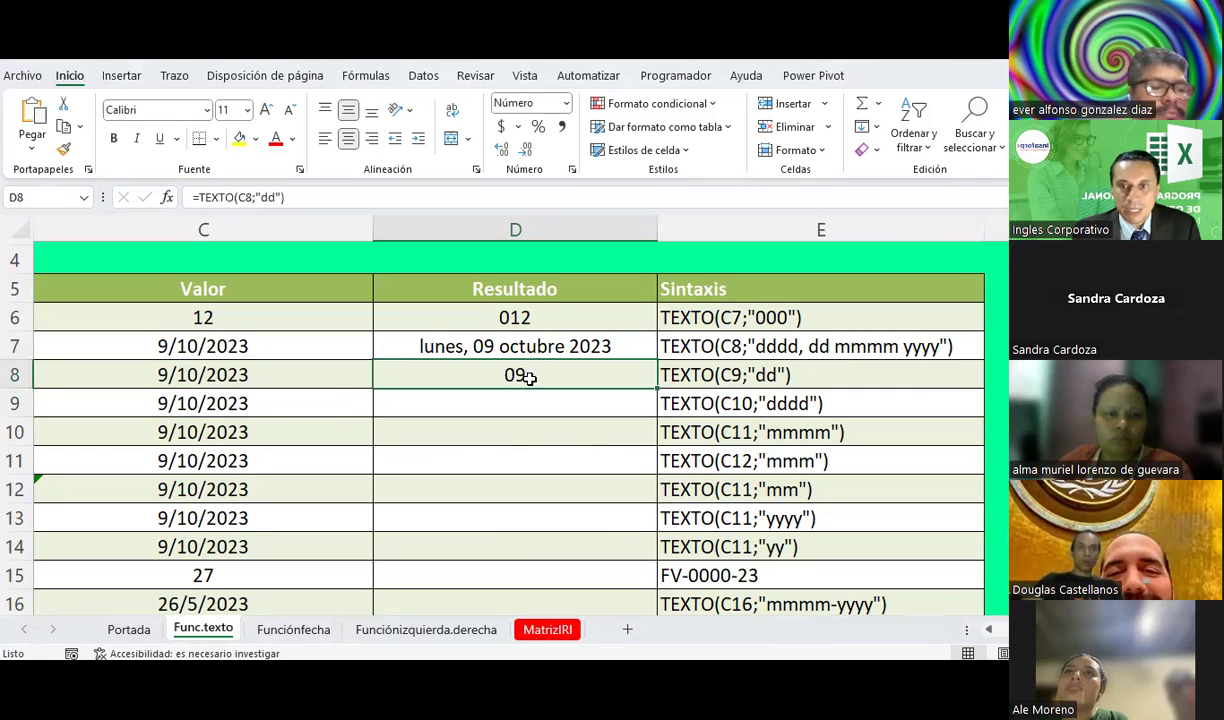
click(277, 196)
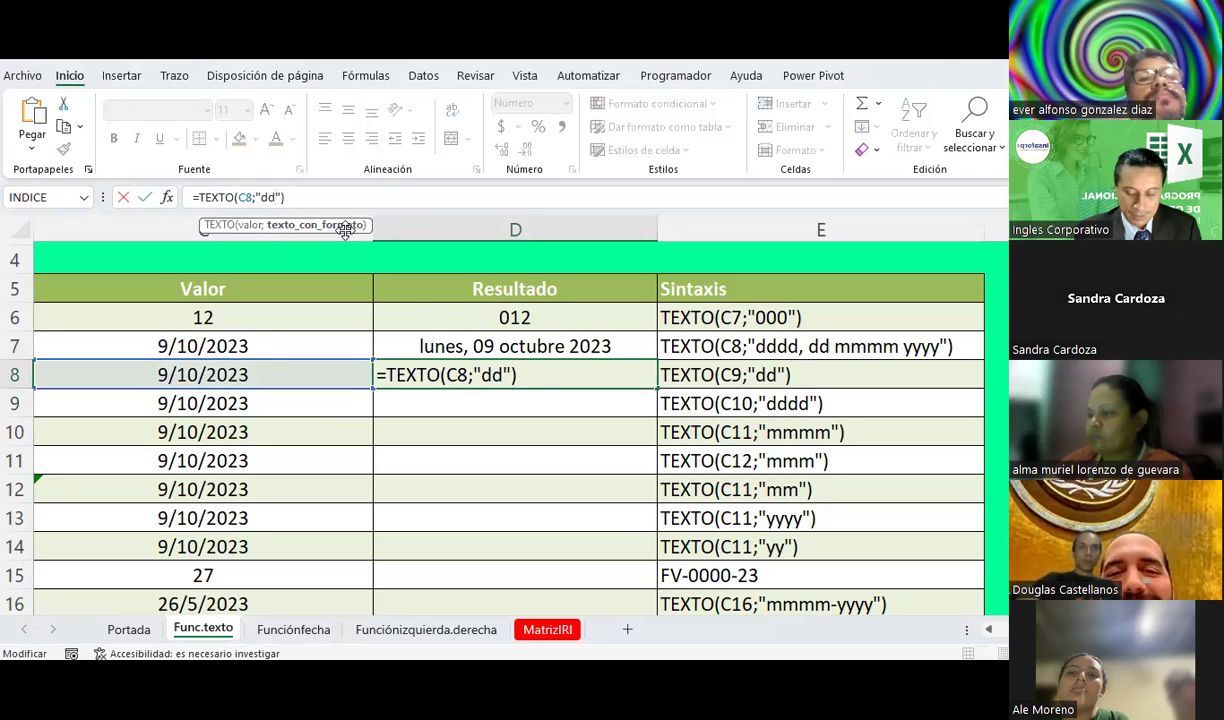
key(Return)
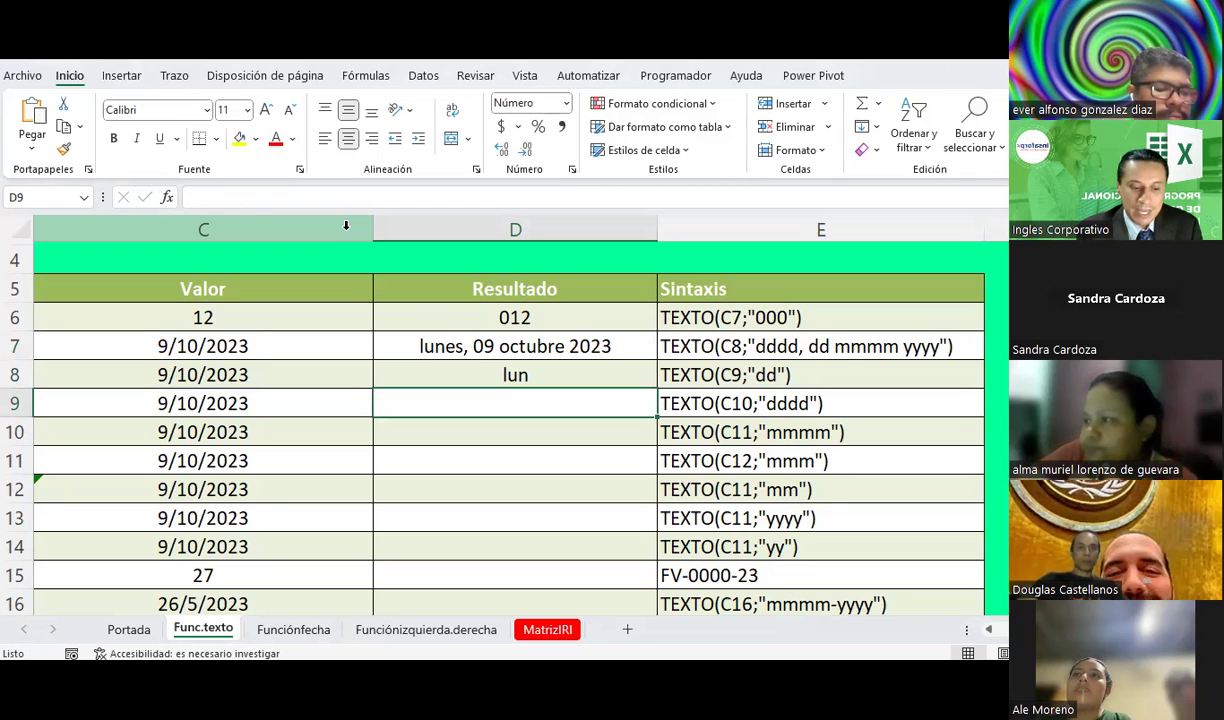
- Try the "ddd" code in D8, then revert it to "dd"
click(508, 375)
click(270, 196)
text(ddd"))
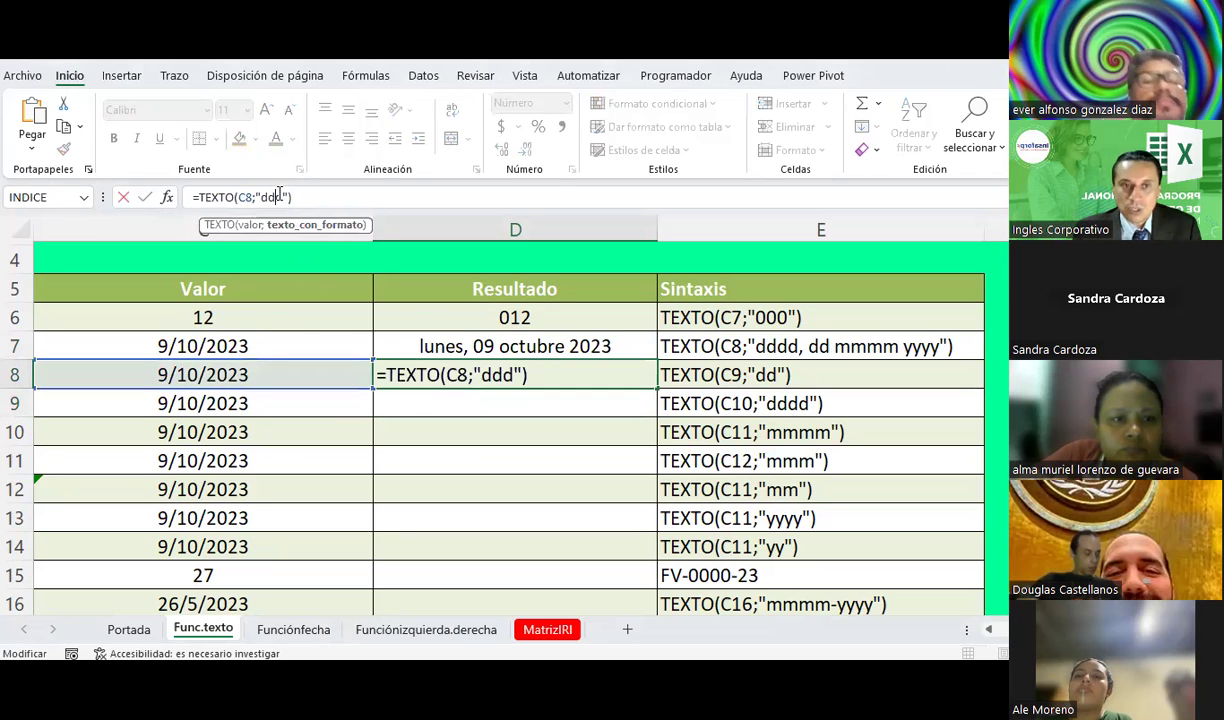
key(BackSpace)
key(Return)
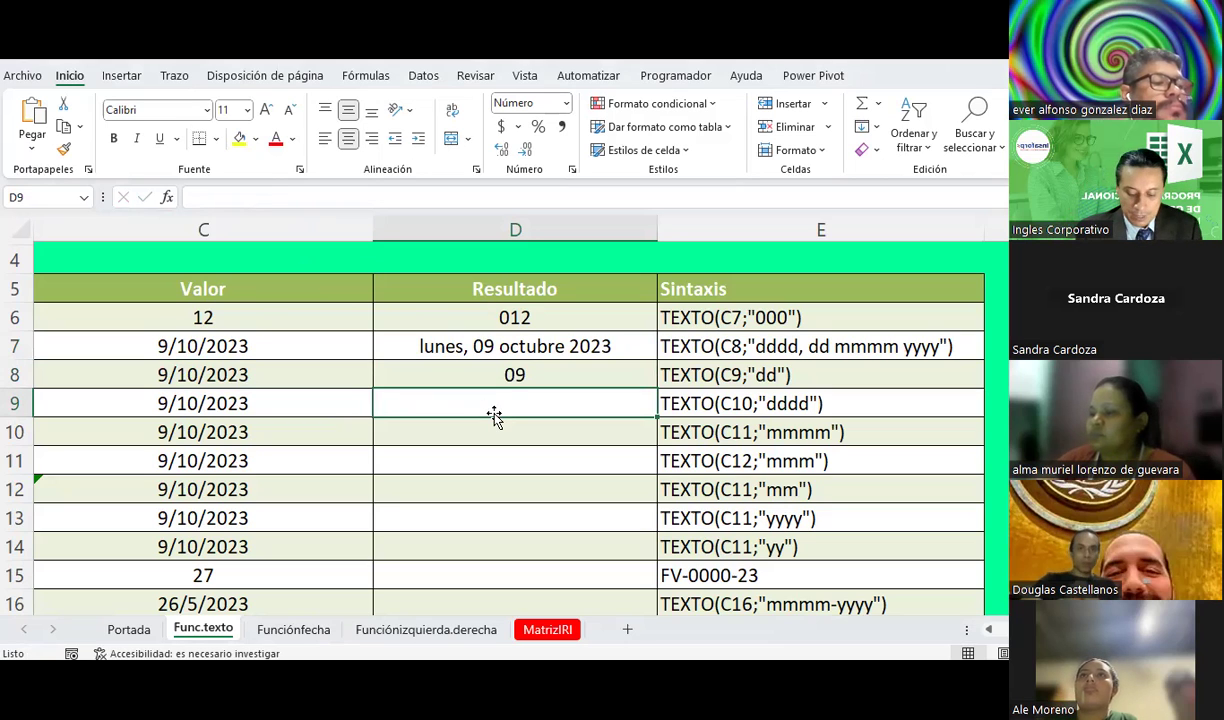
- Enter =texto(C9;"dddd") in D9 and =texto(C10;"mmmm") in D10, giving lunes and octubre
text(=t)
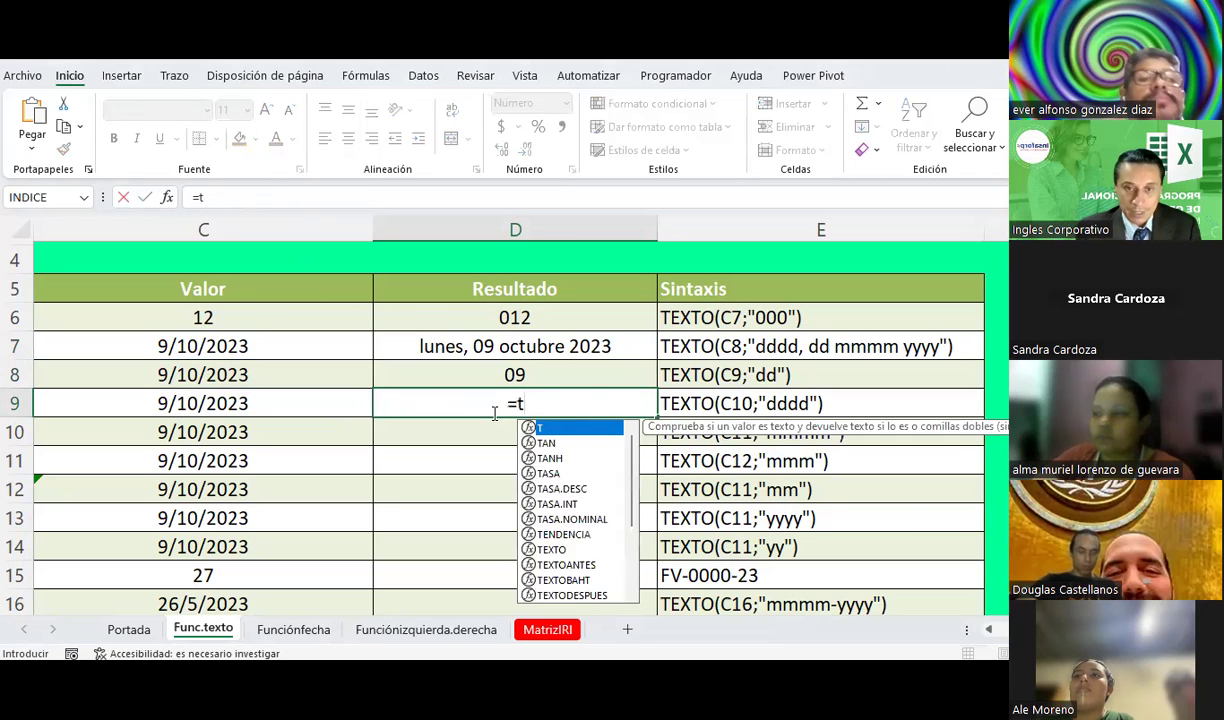
text(exto()
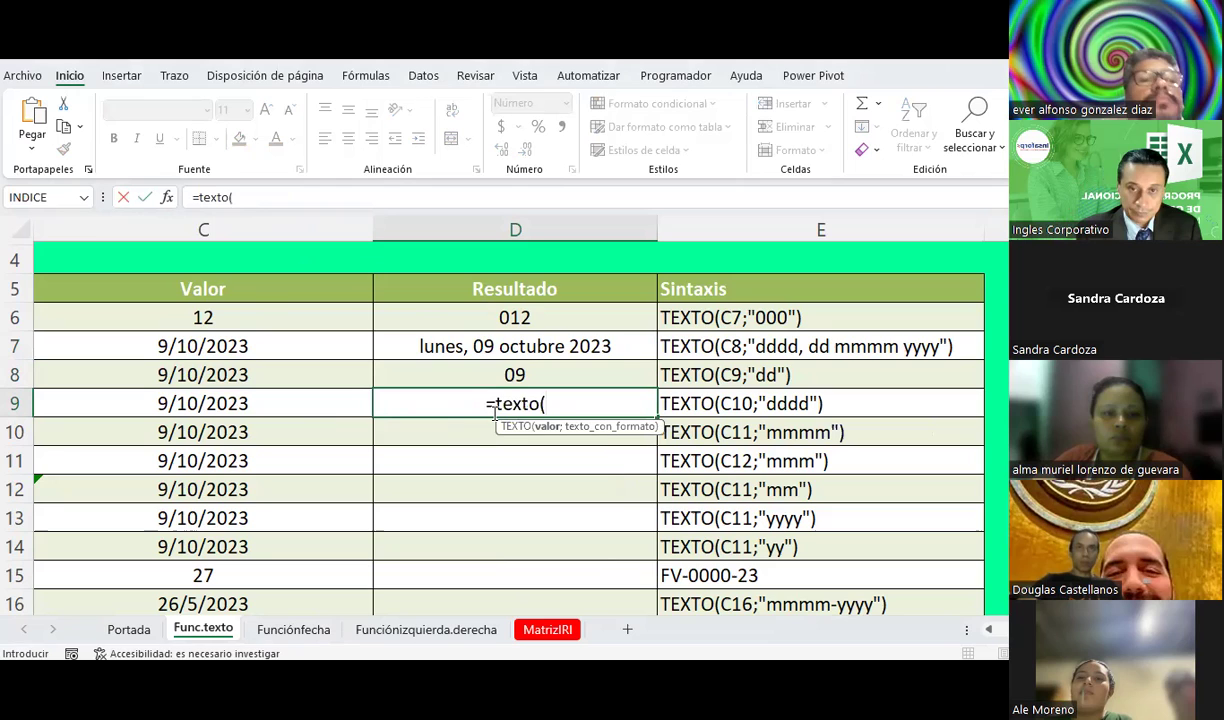
click(327, 402)
text(;"ddd)
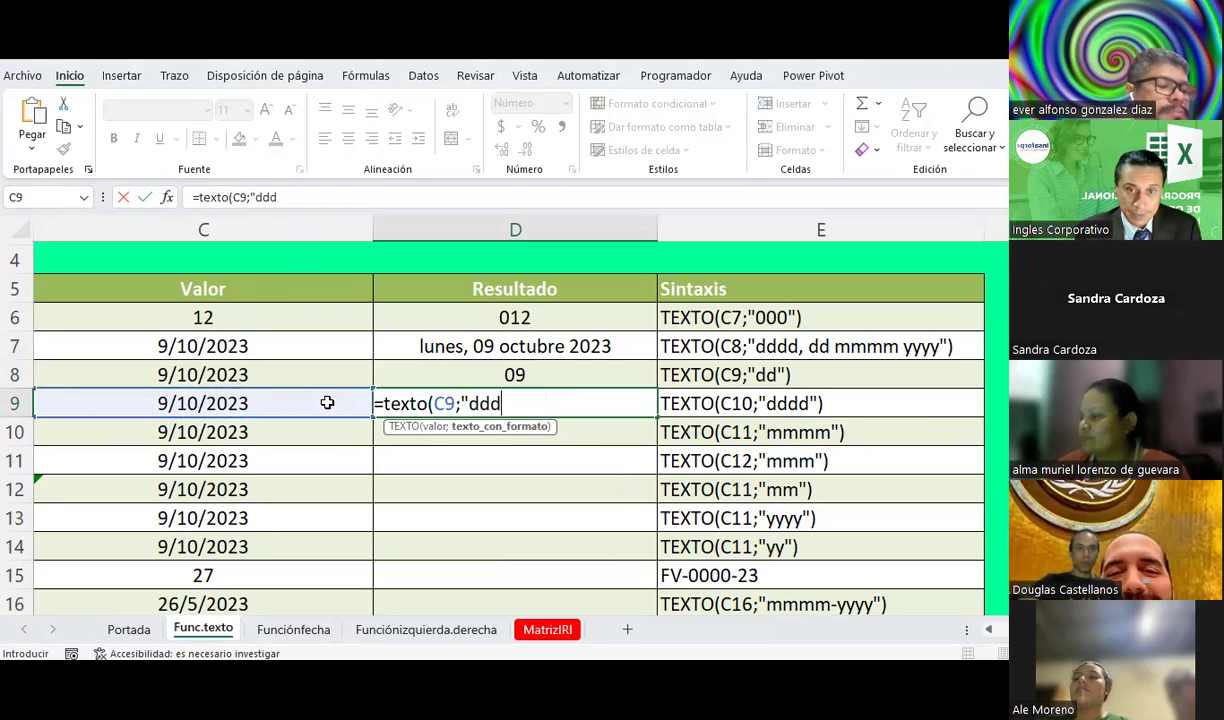
text("))
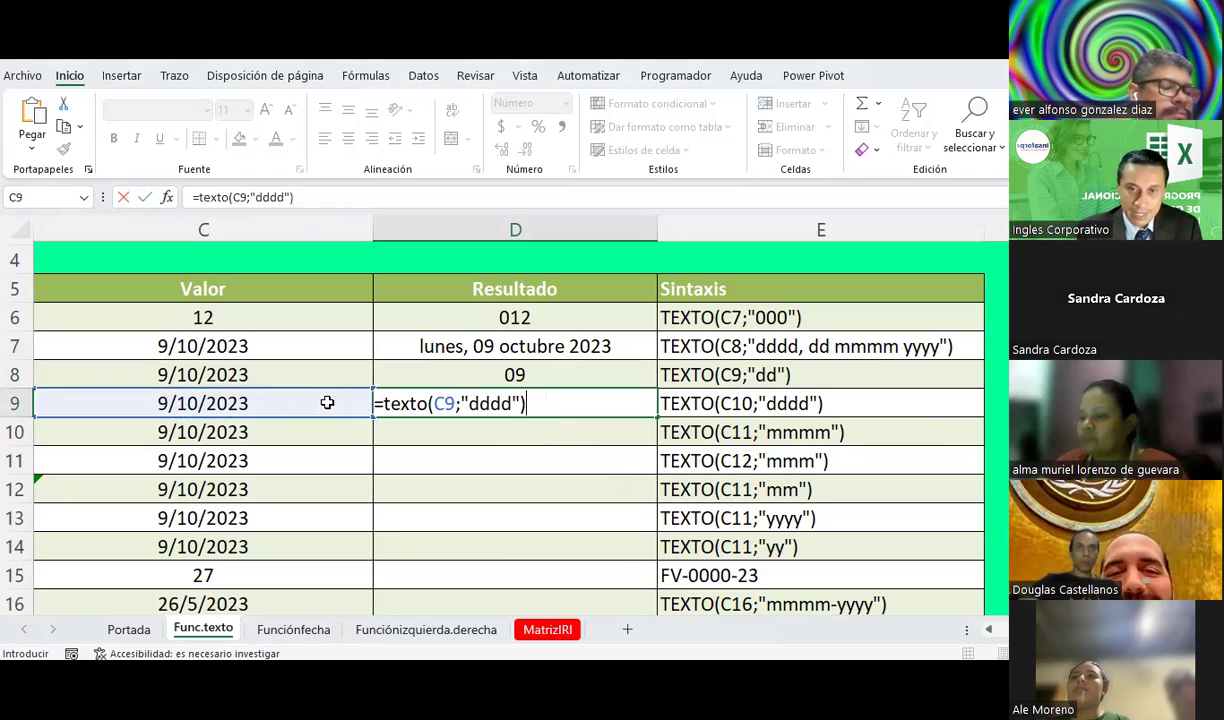
key(Return)
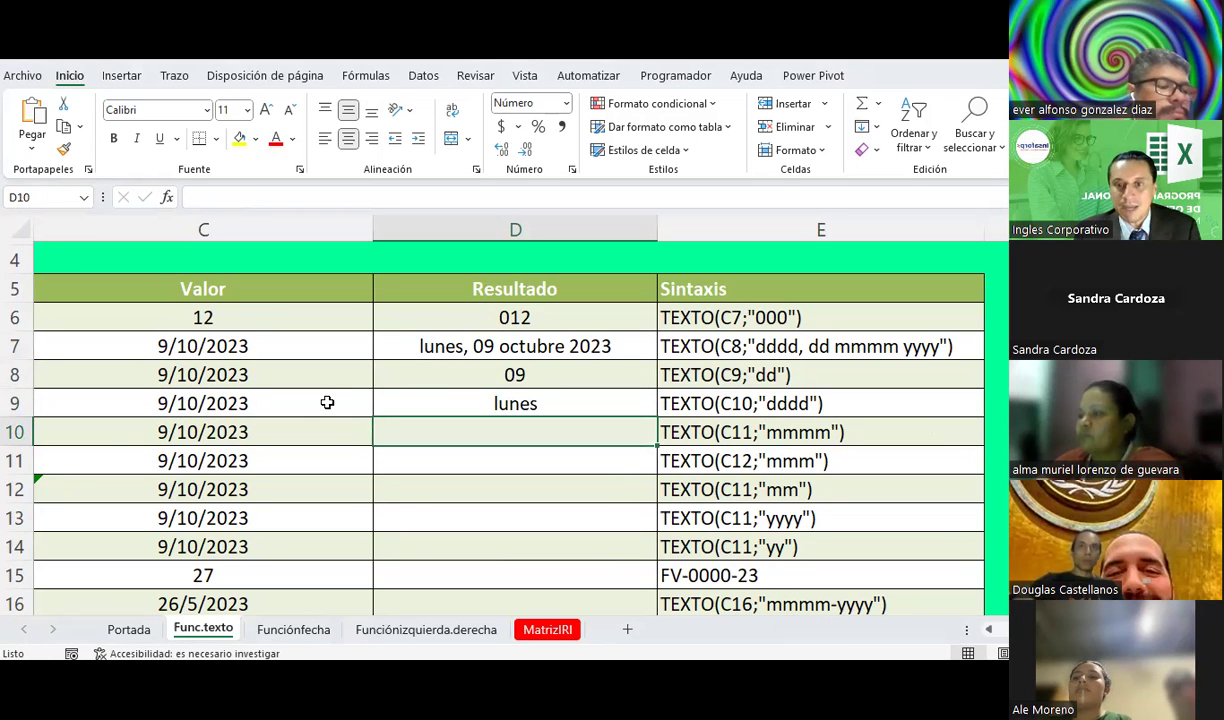
key(Escape)
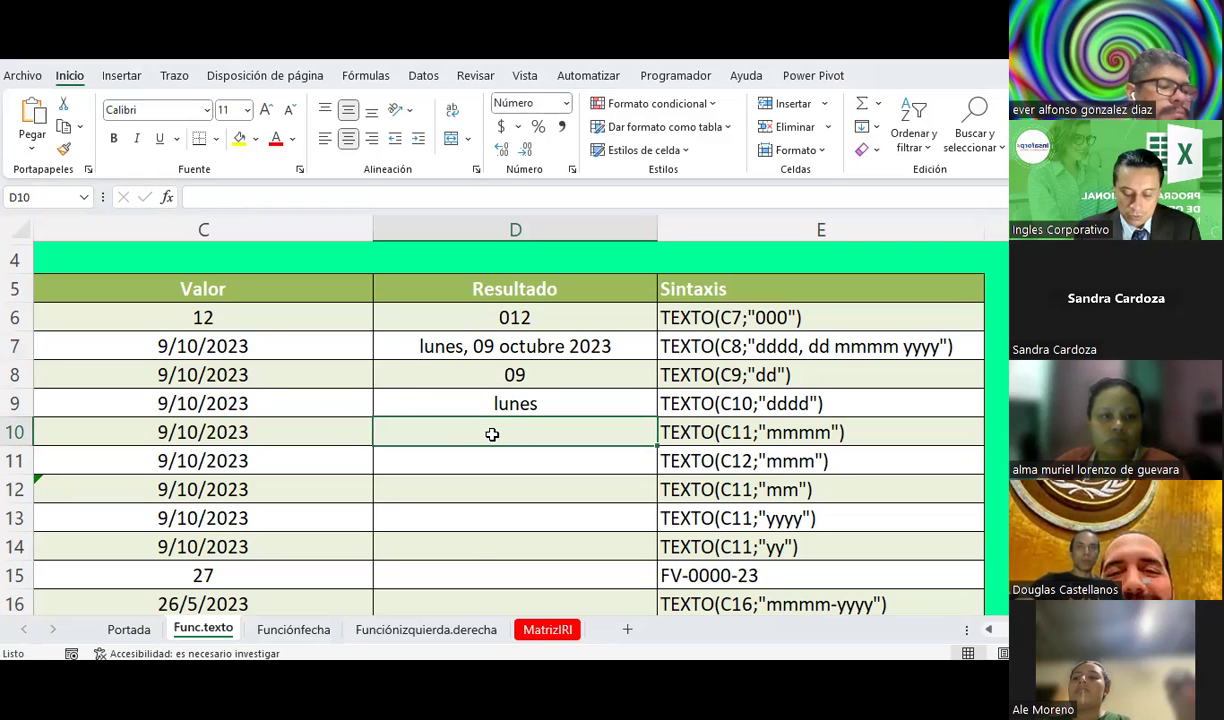
text(=texto()
key(Left)
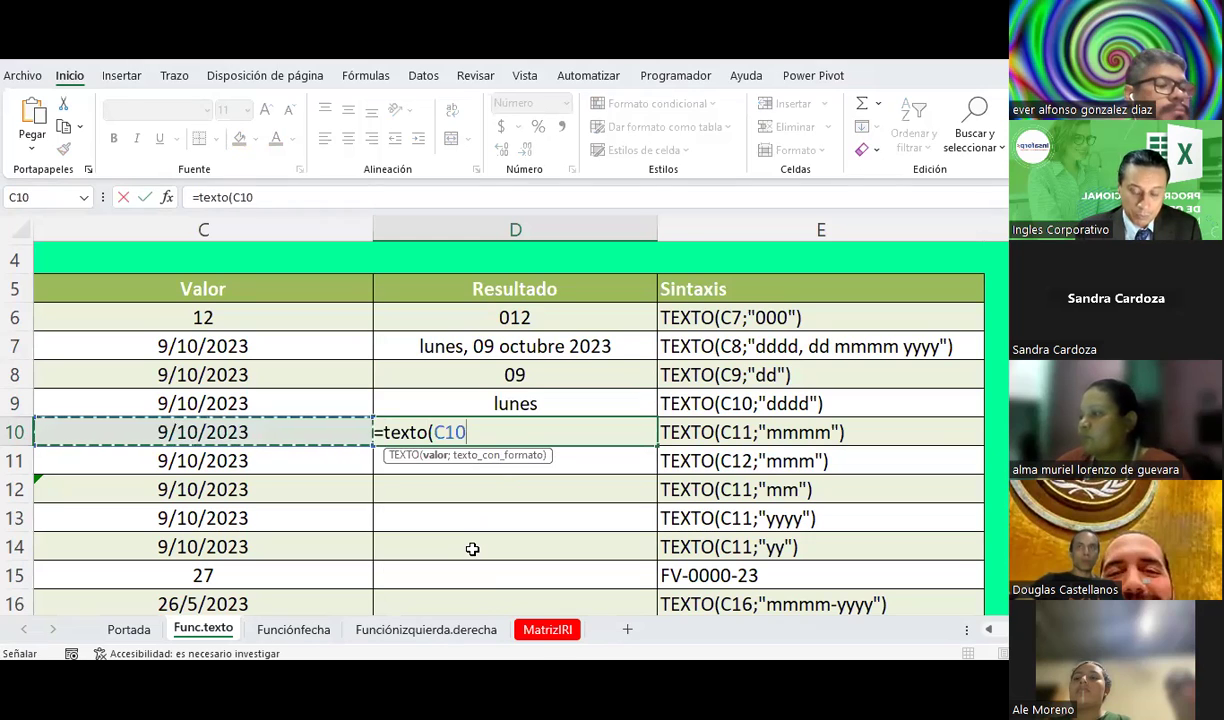
text(;"mmm)
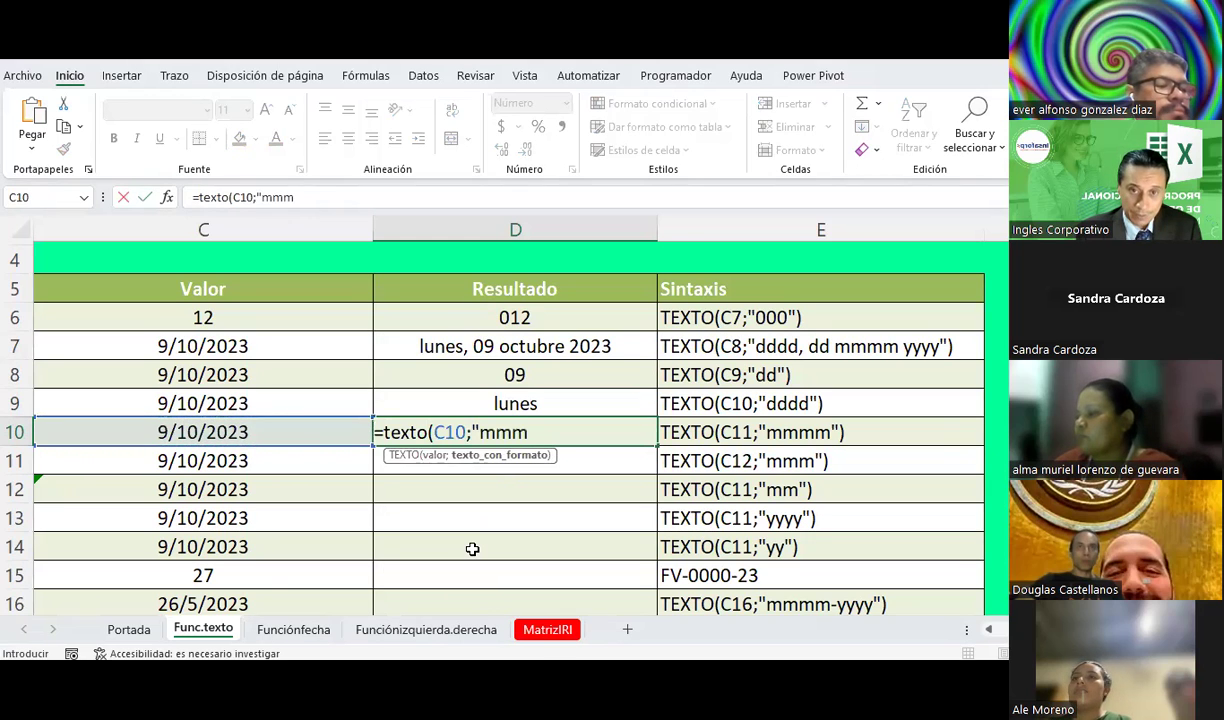
text("))
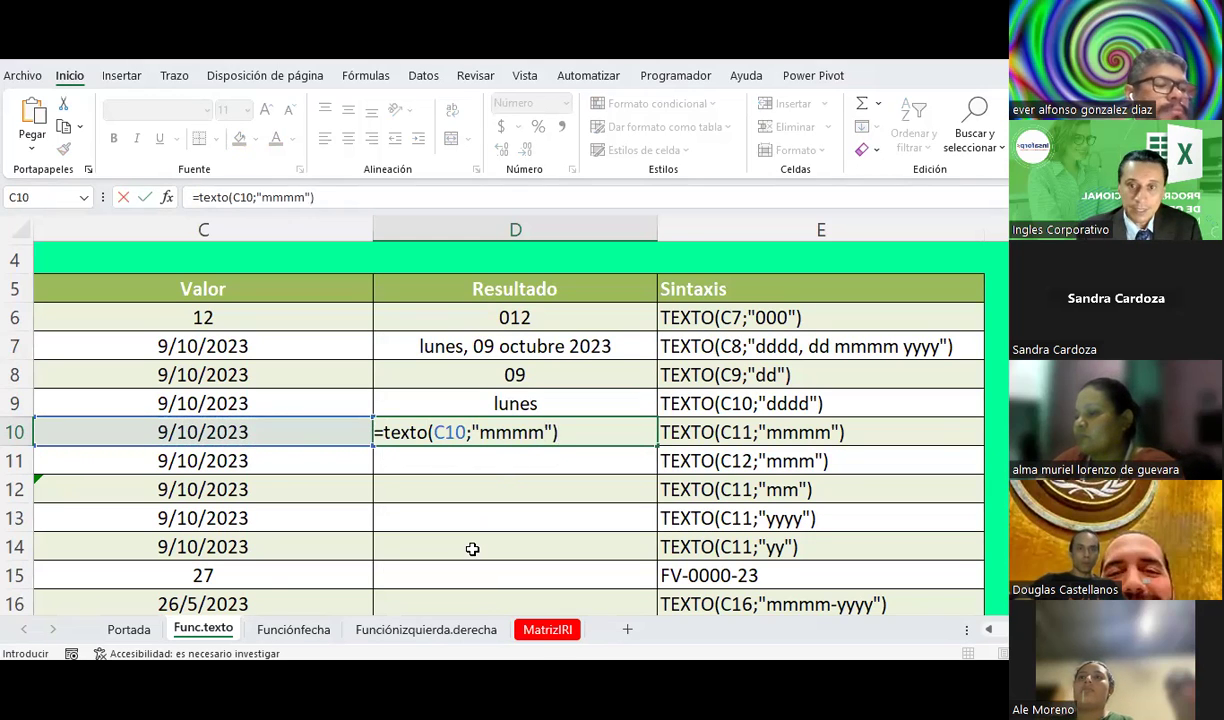
key(Return)
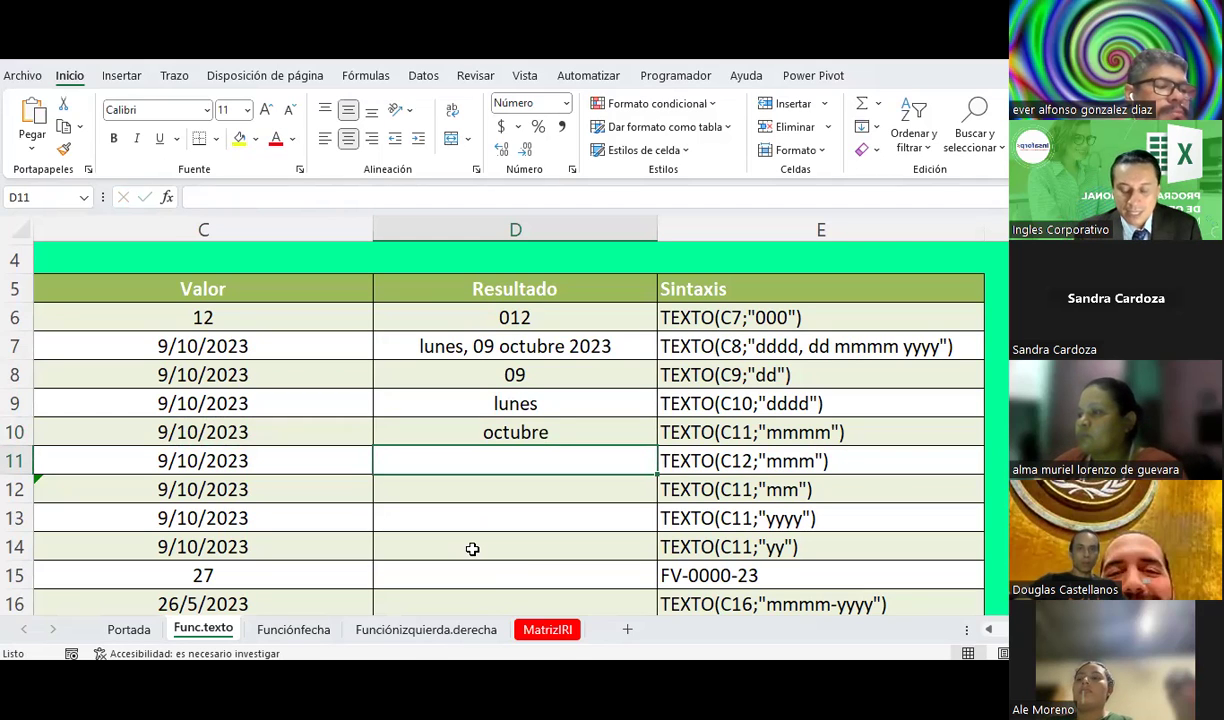
- Enter =texto(C11;"mmm") in D11 and =texto(C12;"mm") in D12, giving oct and 10
text(=texto()
key(Left)
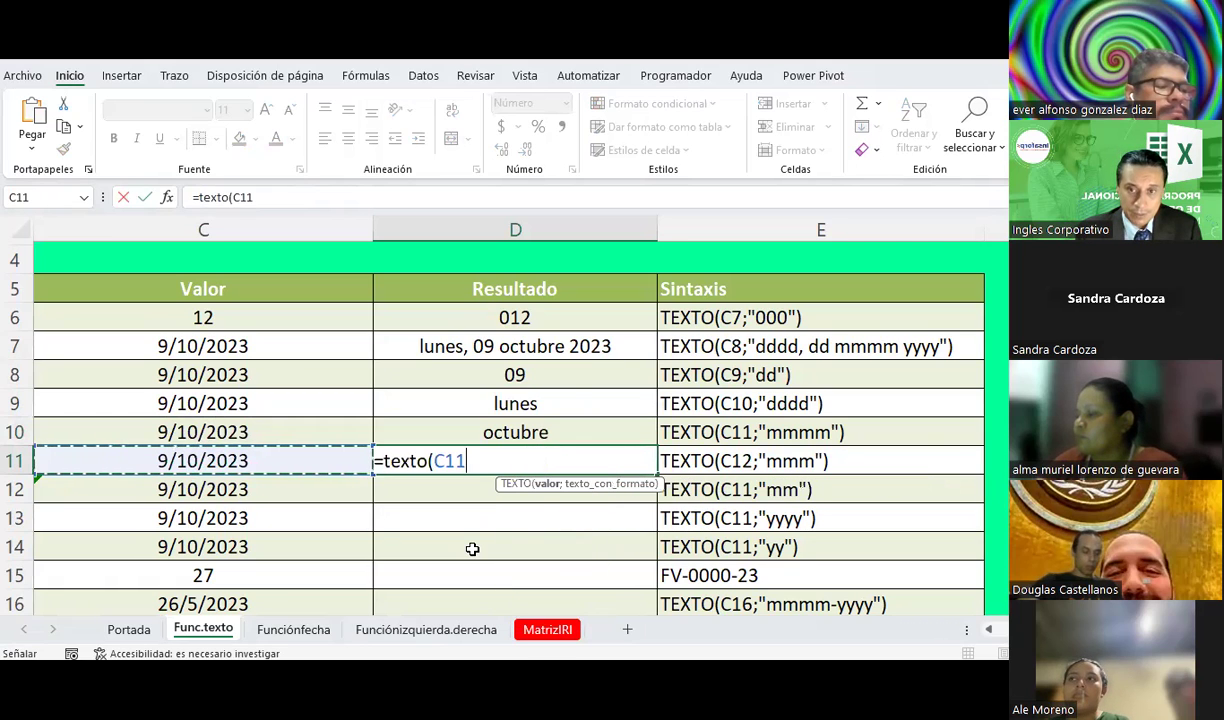
text(;)
text(mmm)
text())
key(Return)
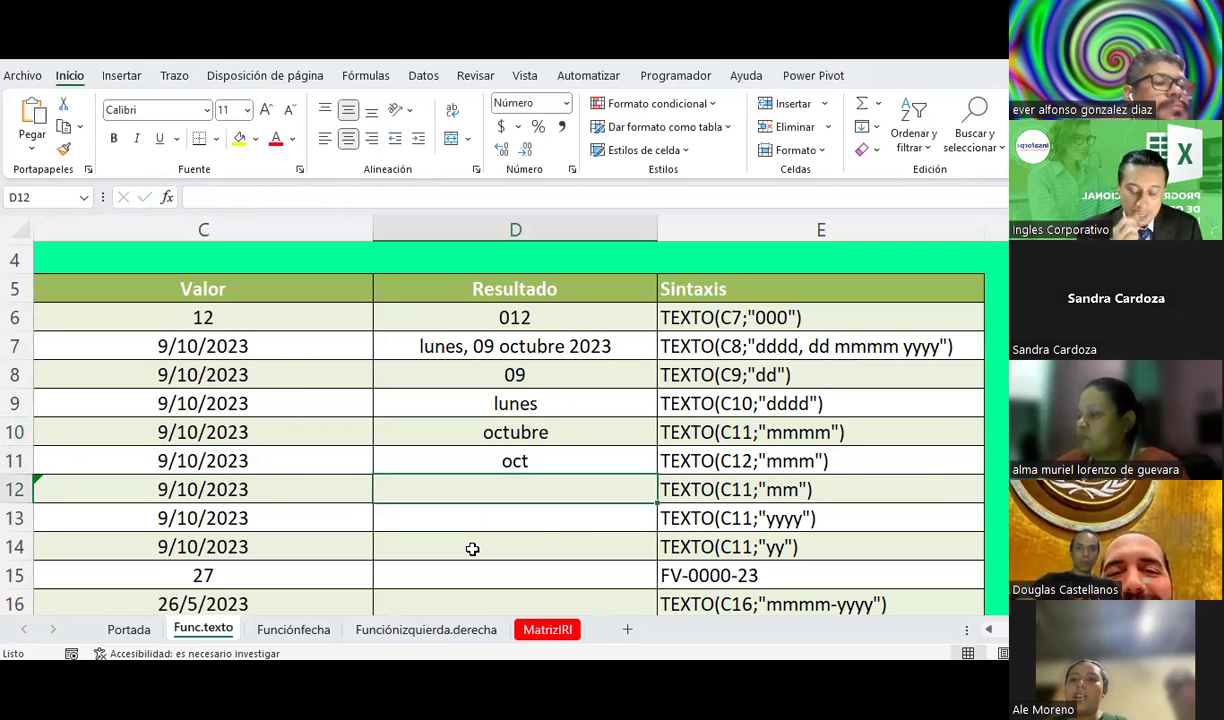
text(=texto()
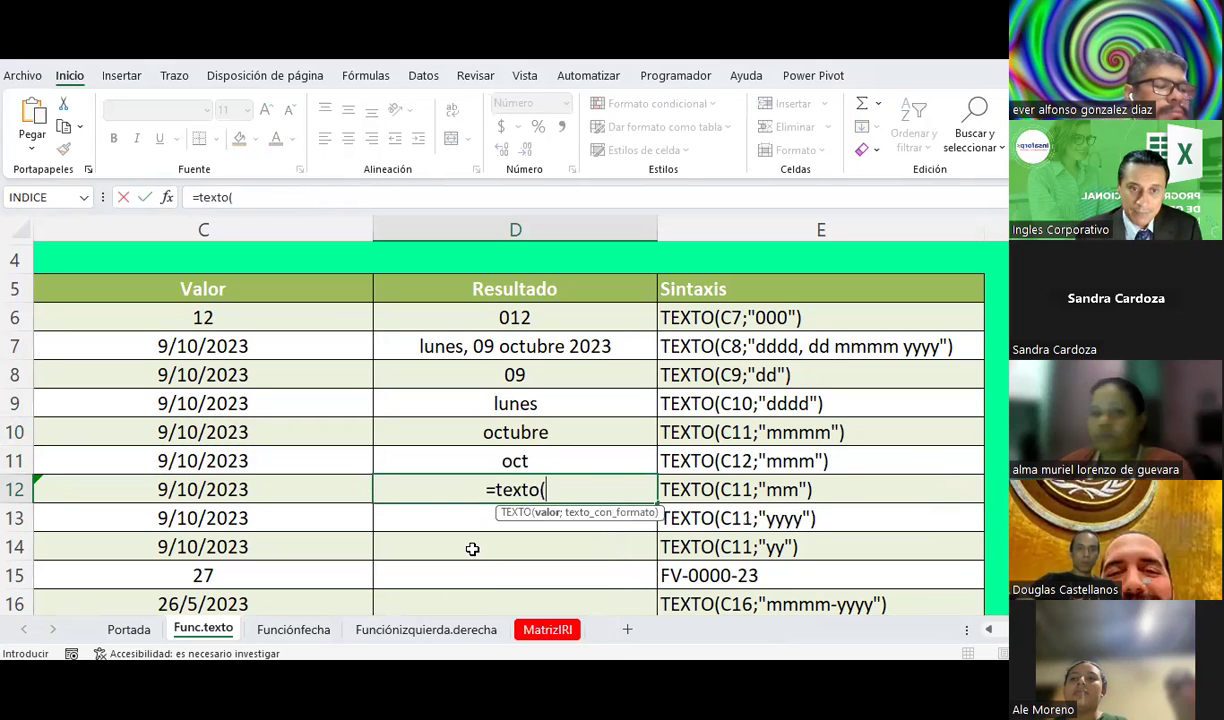
key(Left)
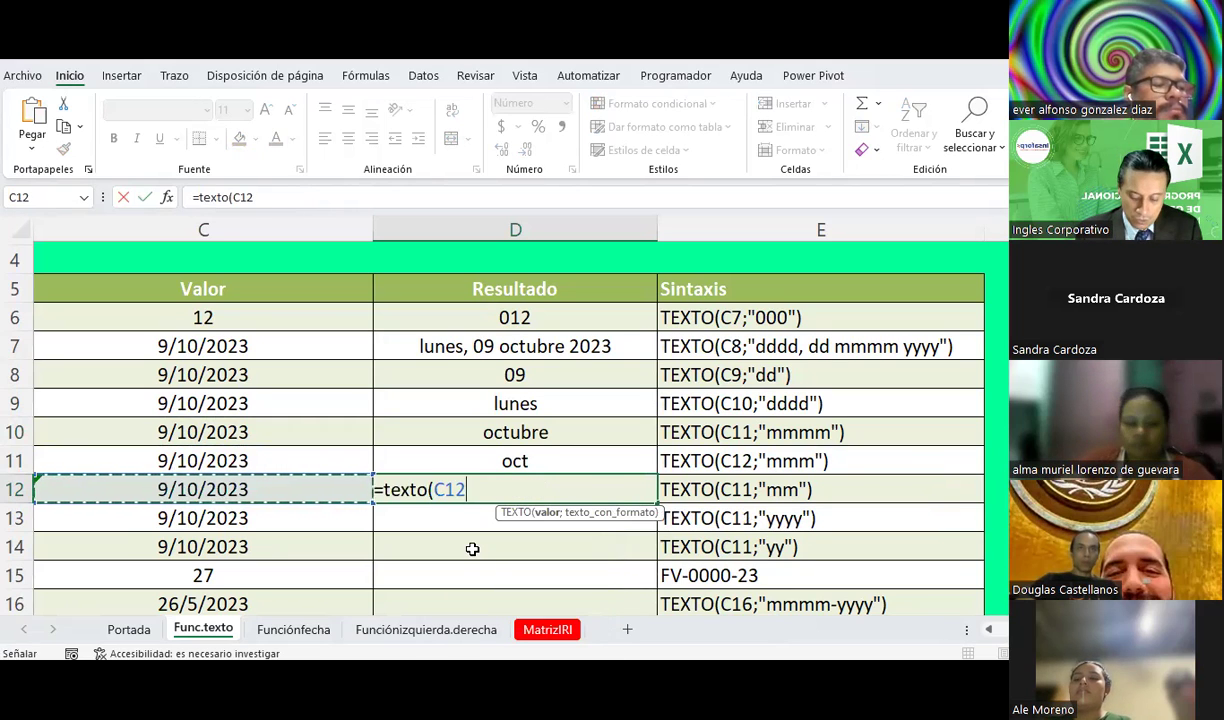
text(;"mm"))
key(Return)
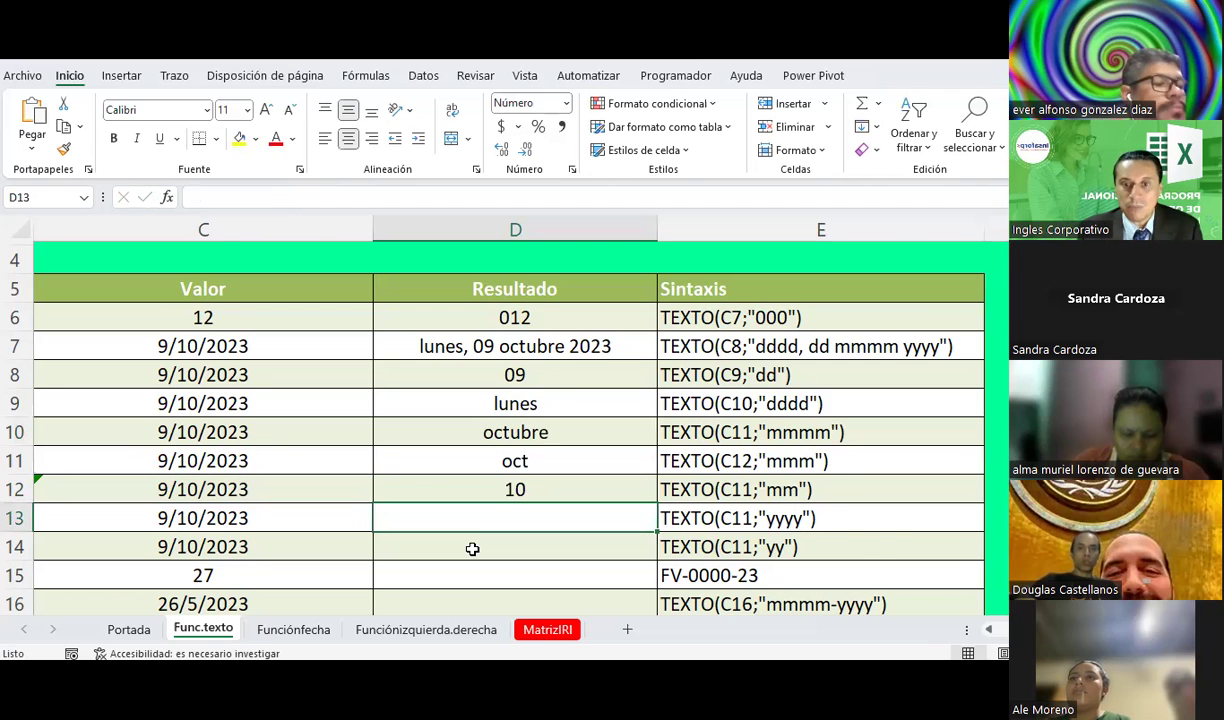
scroll(470, 549, down, 1)
scroll(464, 390, up, 1)
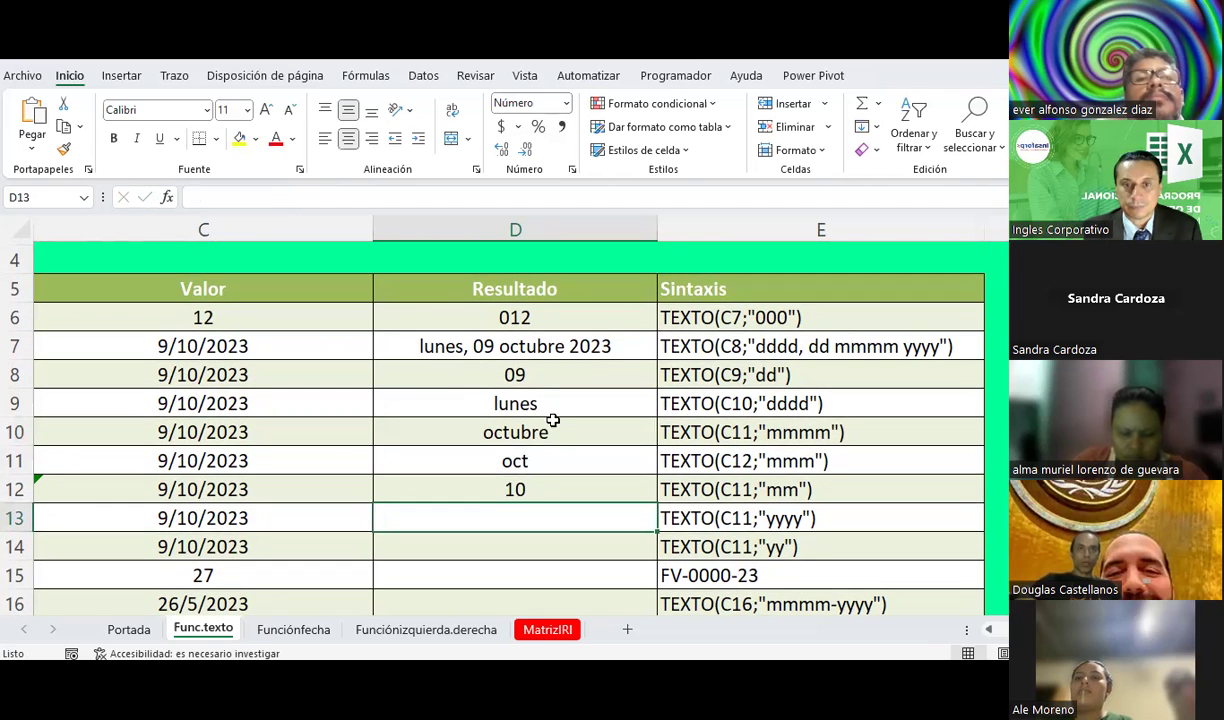
- Auto-fit column D to its seven TEXTO results and select D12
double_click(656, 230)
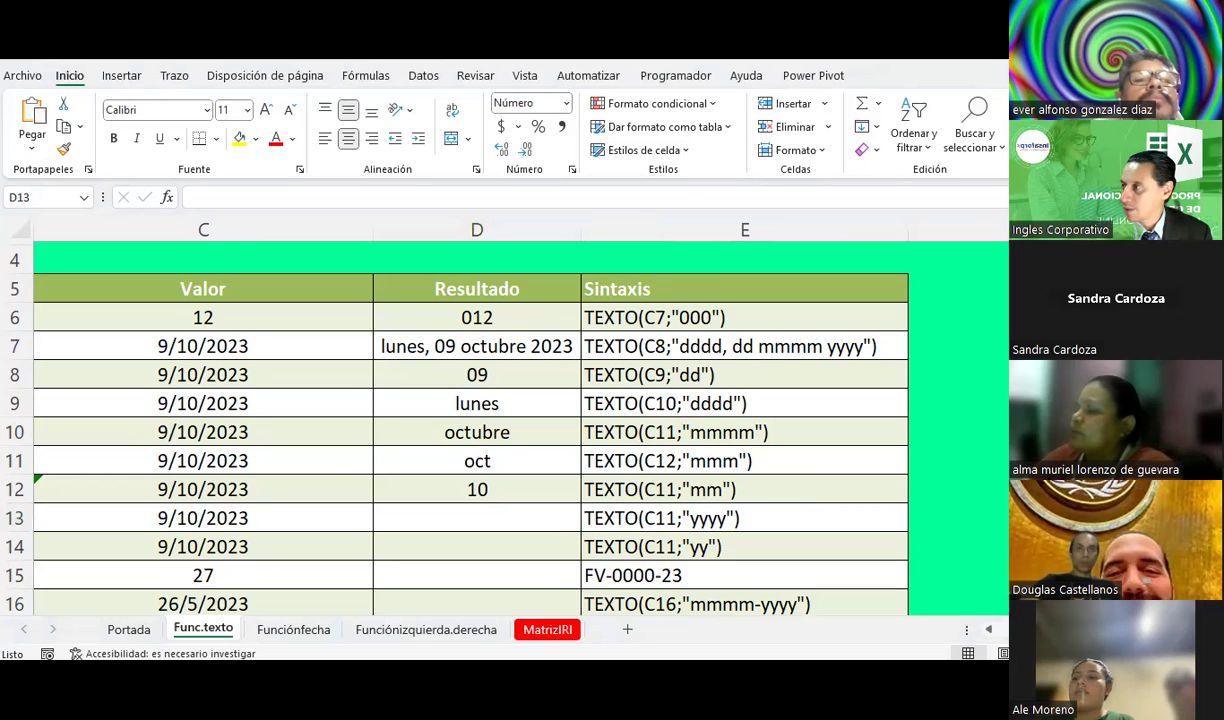
click(475, 485)
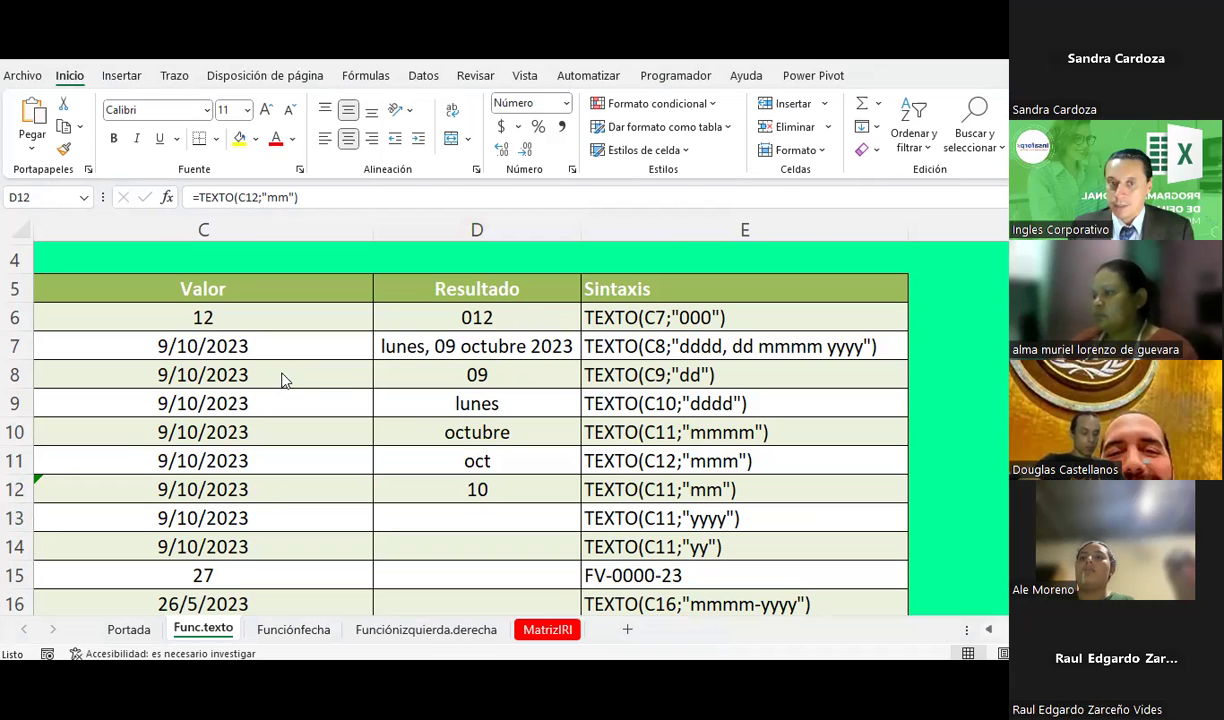
click(453, 430)
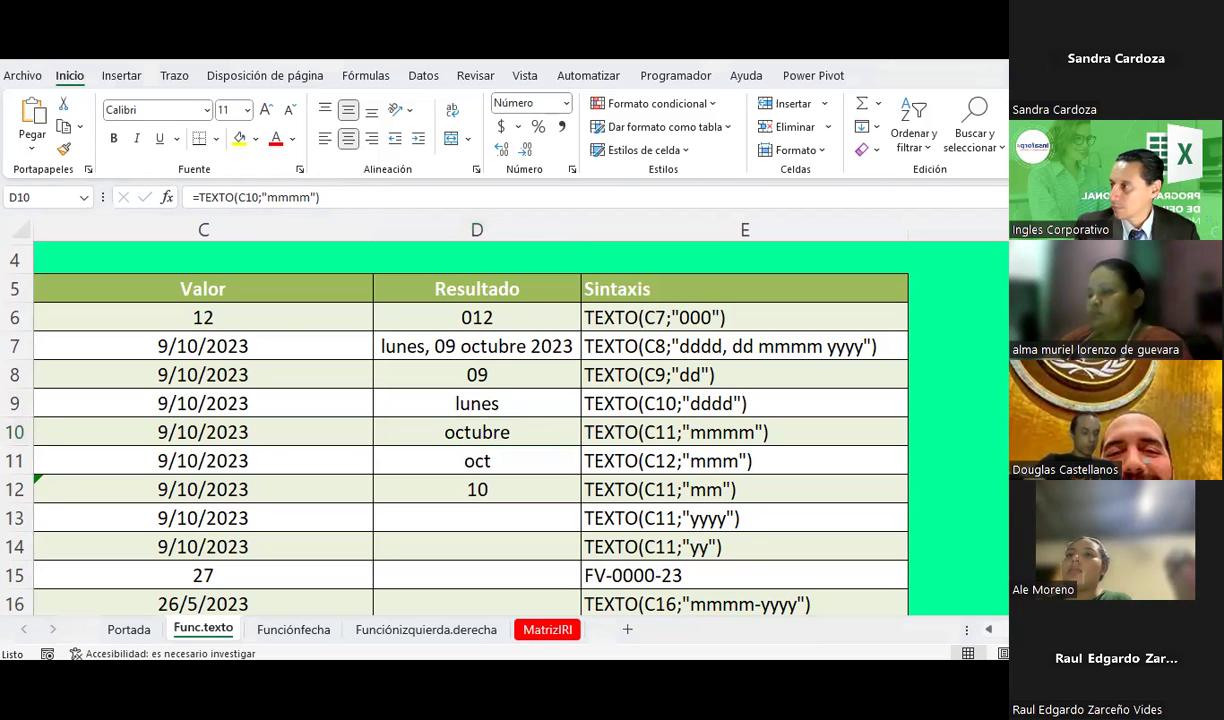
click(480, 461)
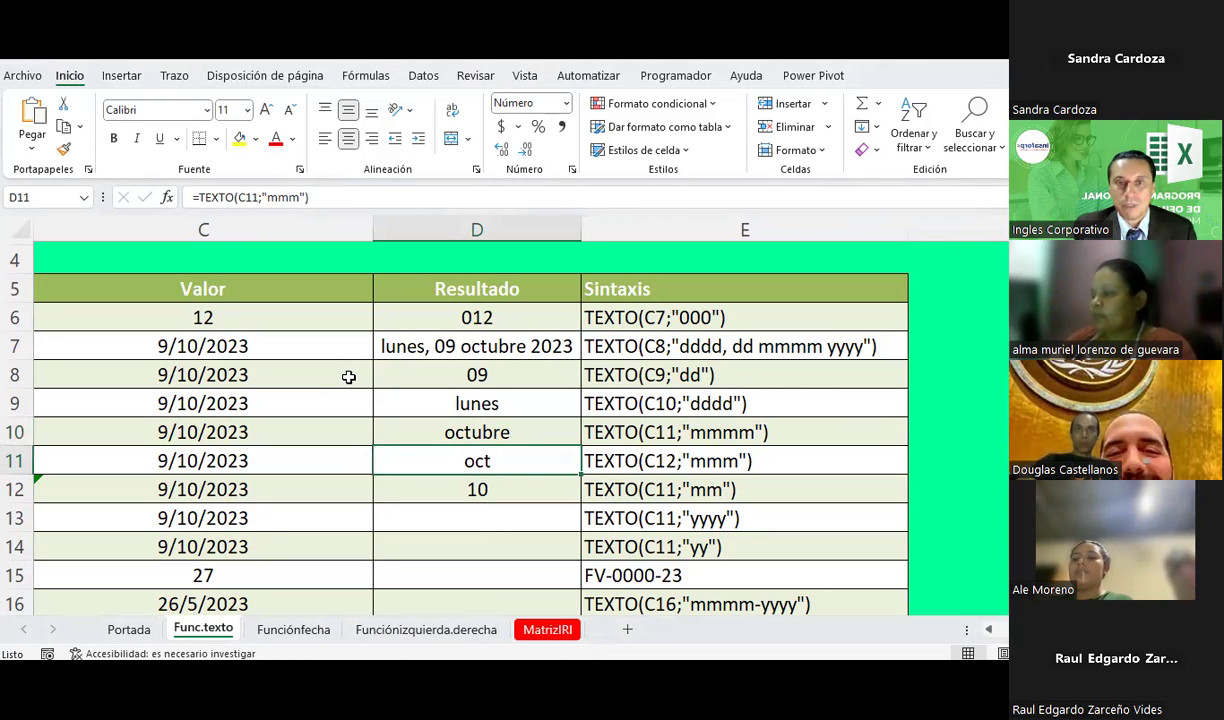
- Insert a blank row above the table's header at row 5
click(28, 294)
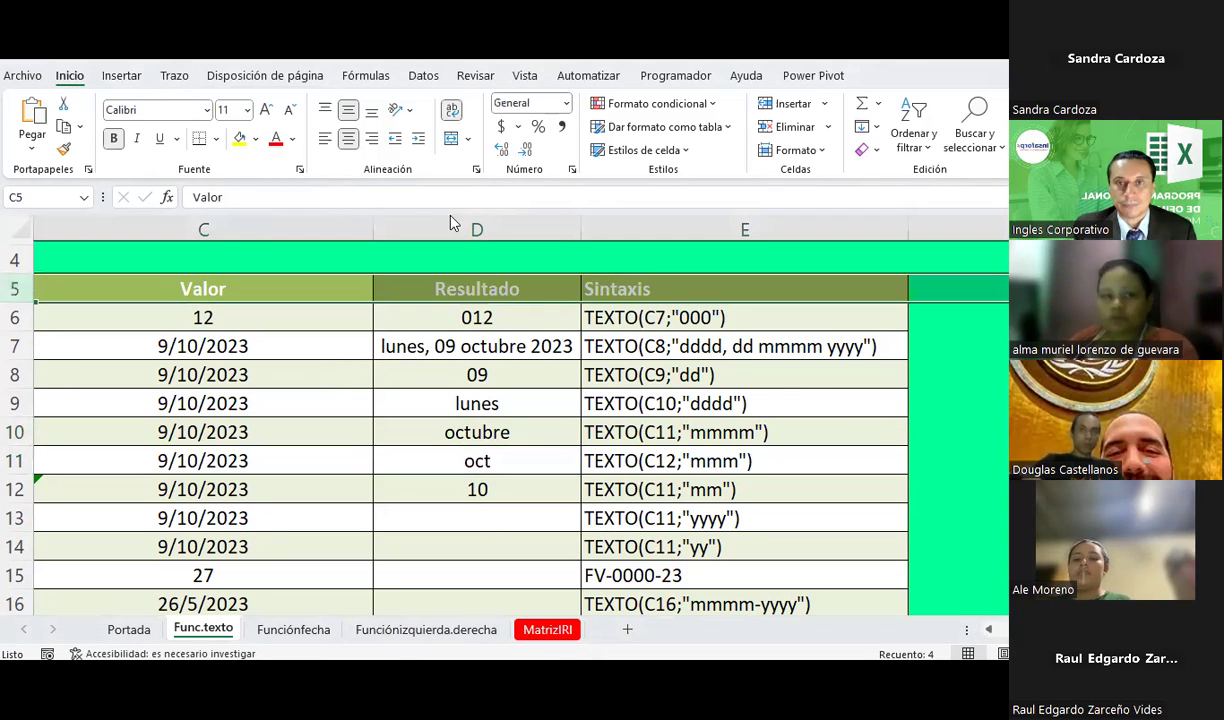
click(775, 100)
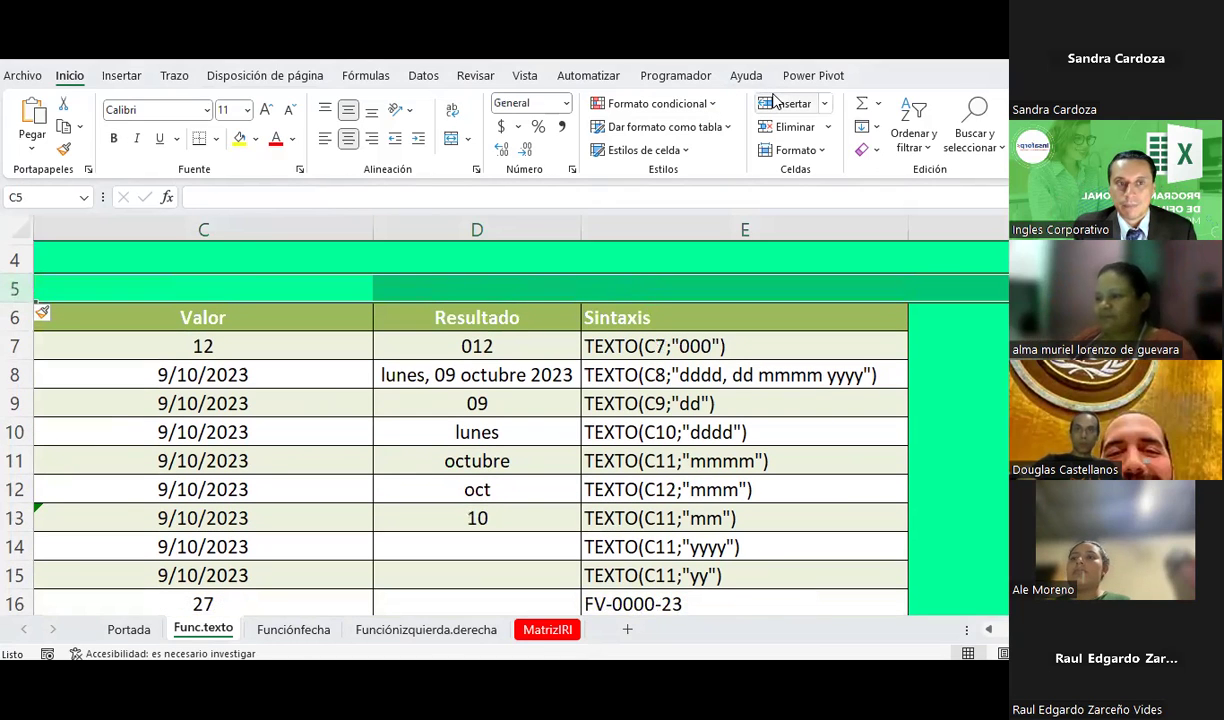
scroll(546, 355, down, 1)
scroll(557, 336, up, 1)
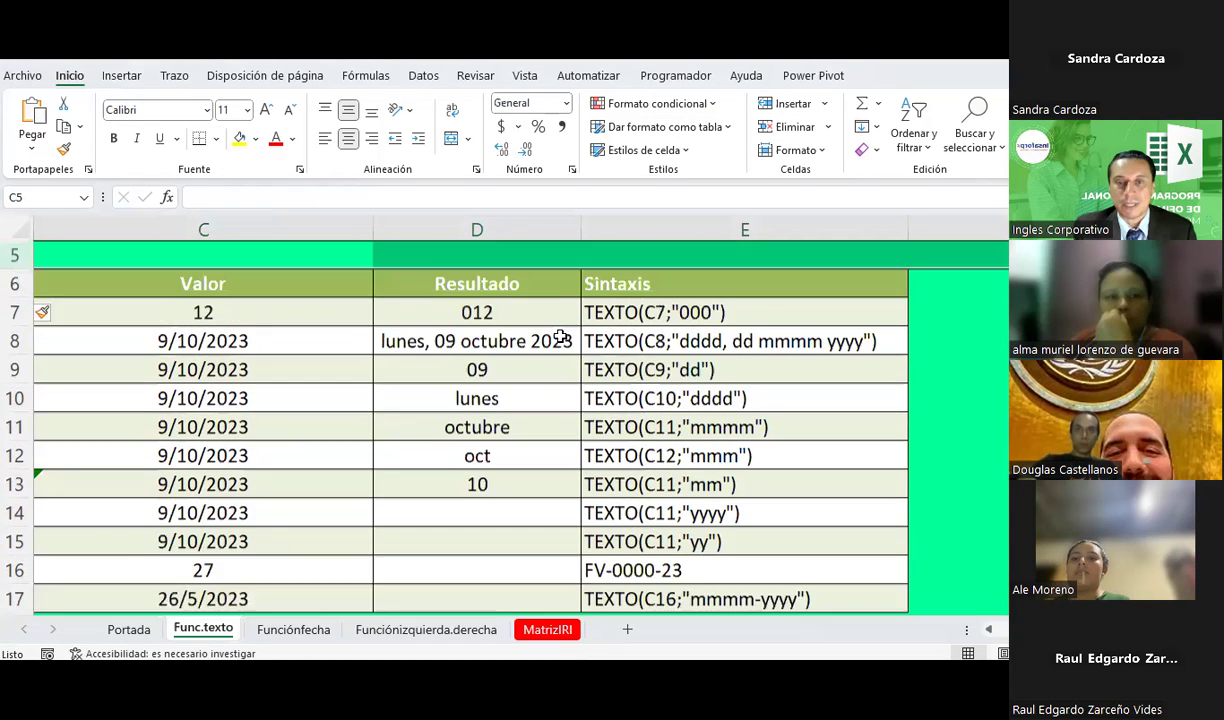
- Review the syntax text in cells E8 through E14
click(651, 370)
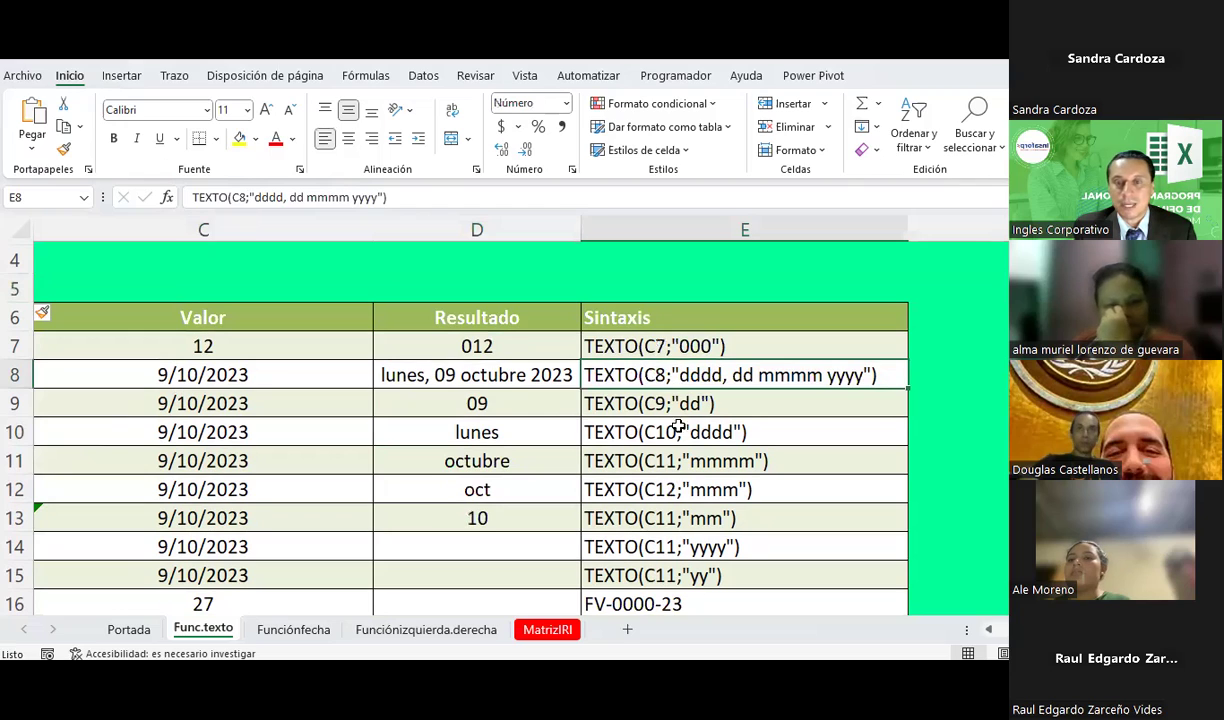
click(650, 403)
click(655, 433)
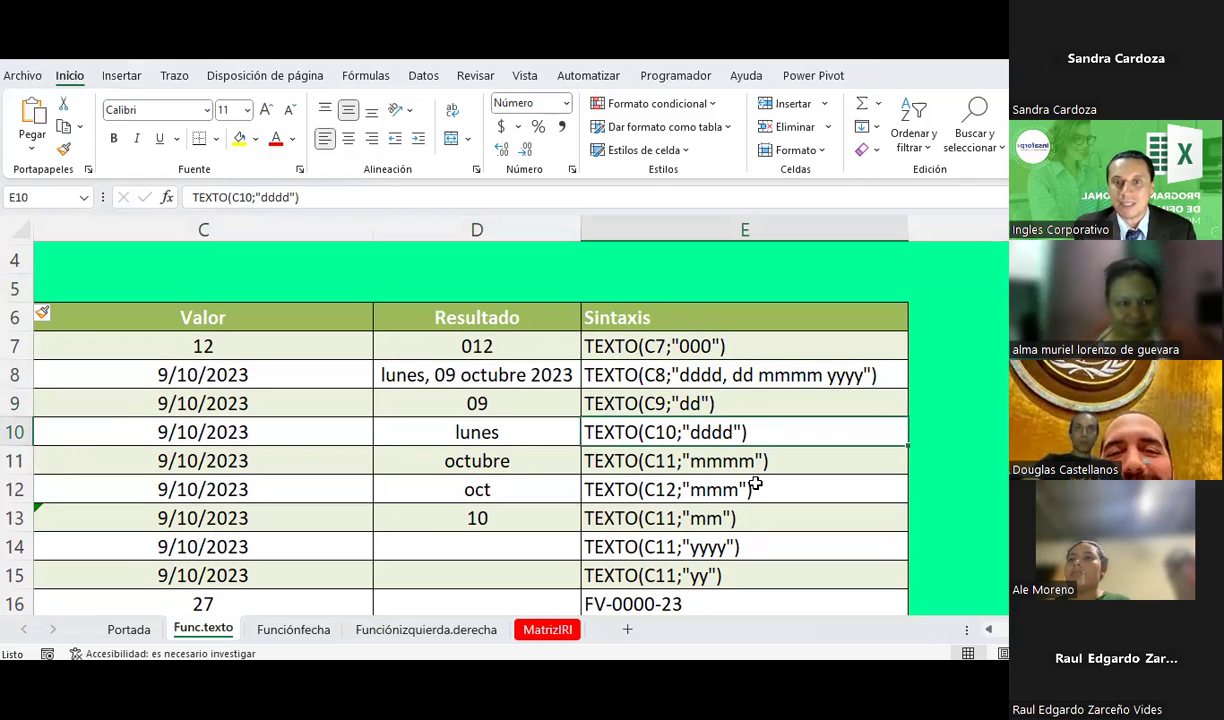
click(713, 460)
click(690, 489)
click(716, 547)
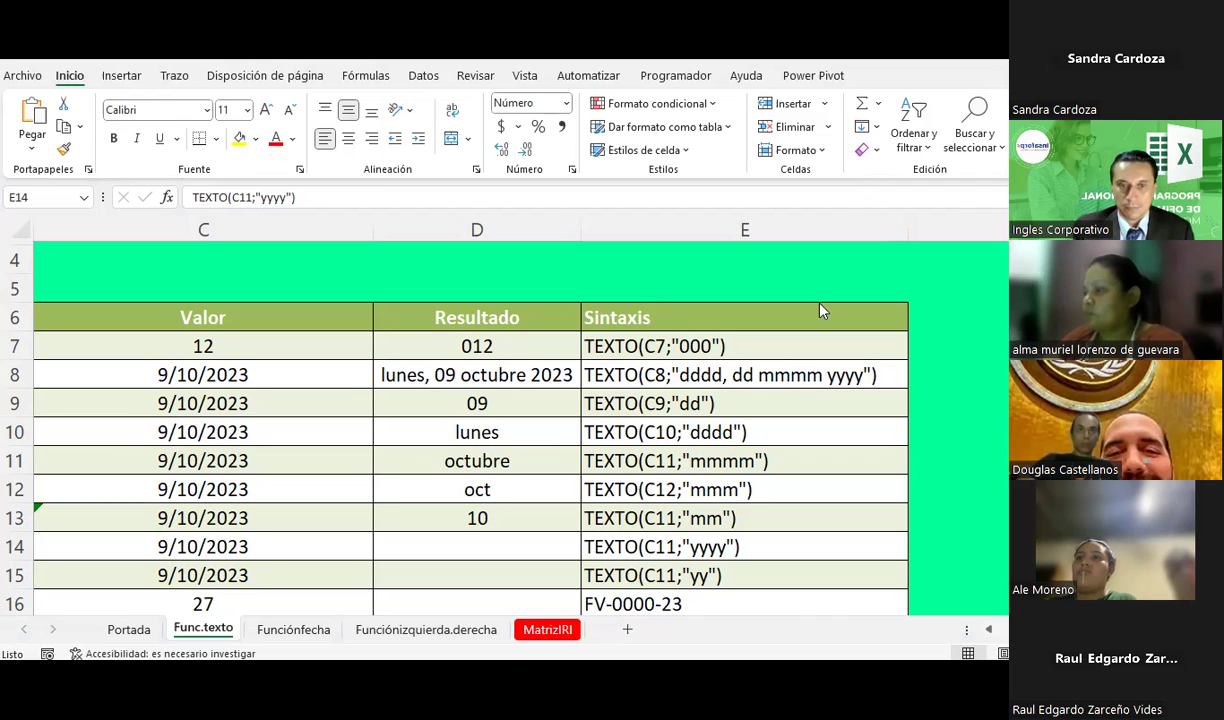
- Copy the TEXTO formula from D13 into D14 and D15
scroll(470, 450, down, 2)
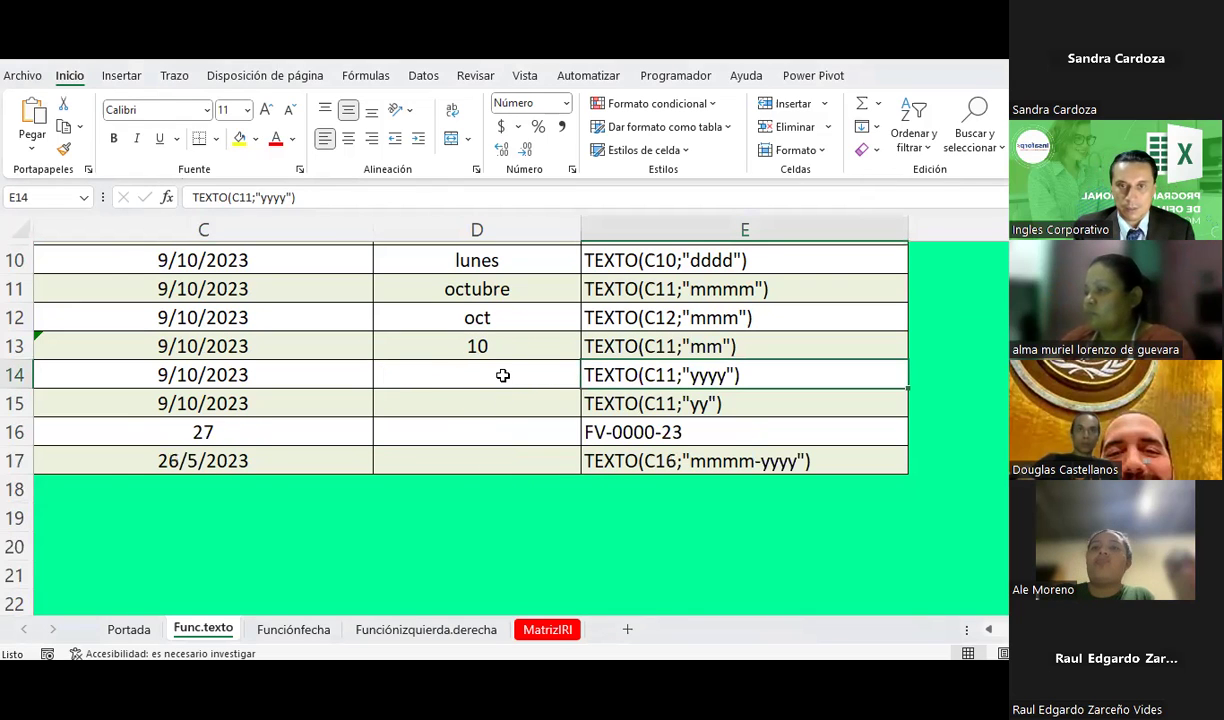
click(503, 375)
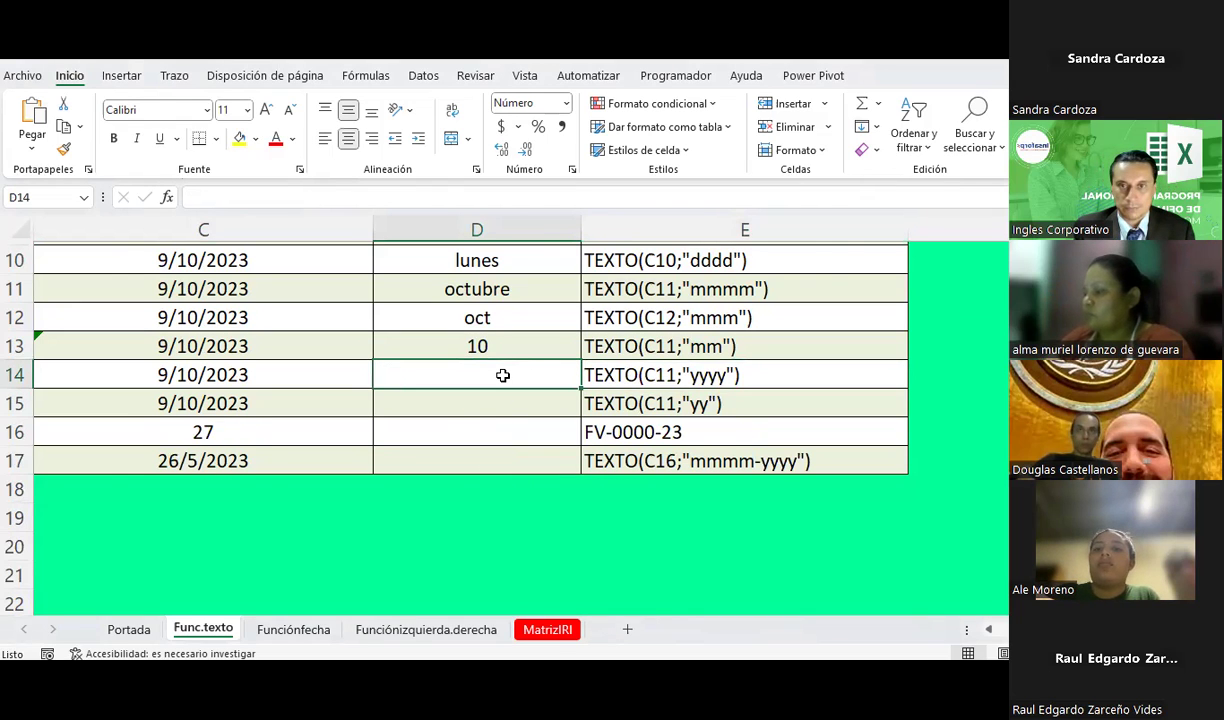
scroll(503, 375, up, 1)
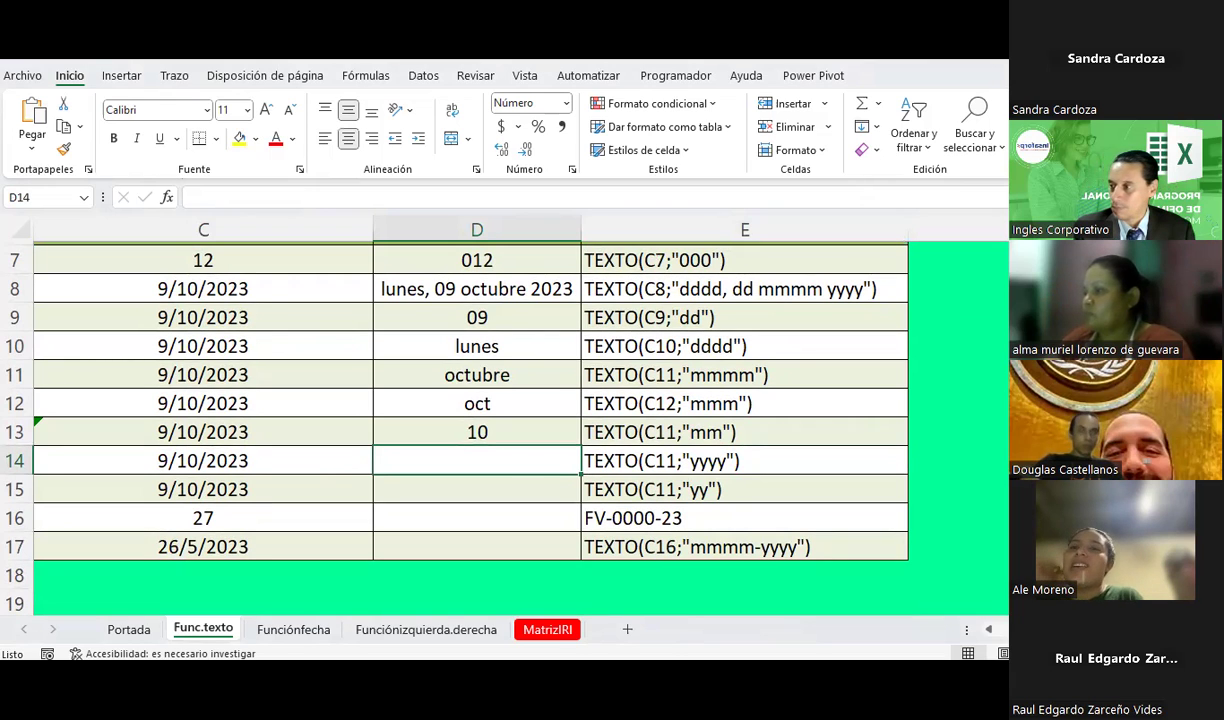
click(528, 432)
key(ctrl+c)
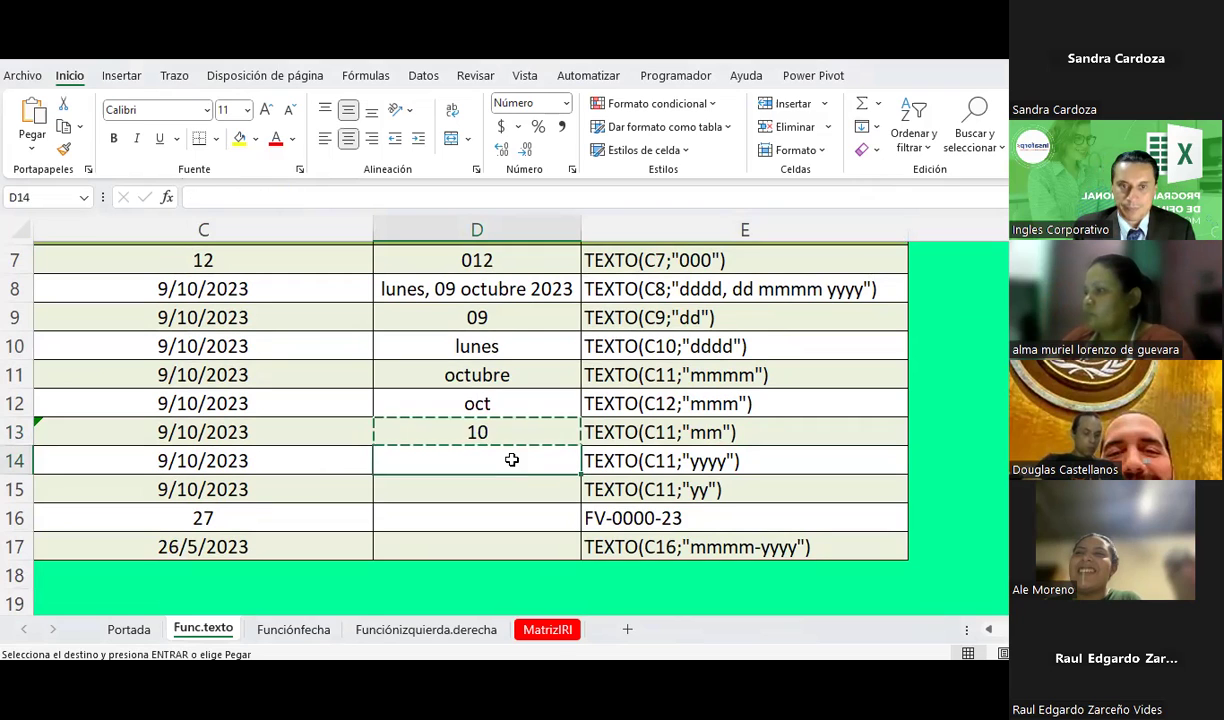
drag(508, 460, 504, 483)
right_click(504, 484)
click(551, 224)
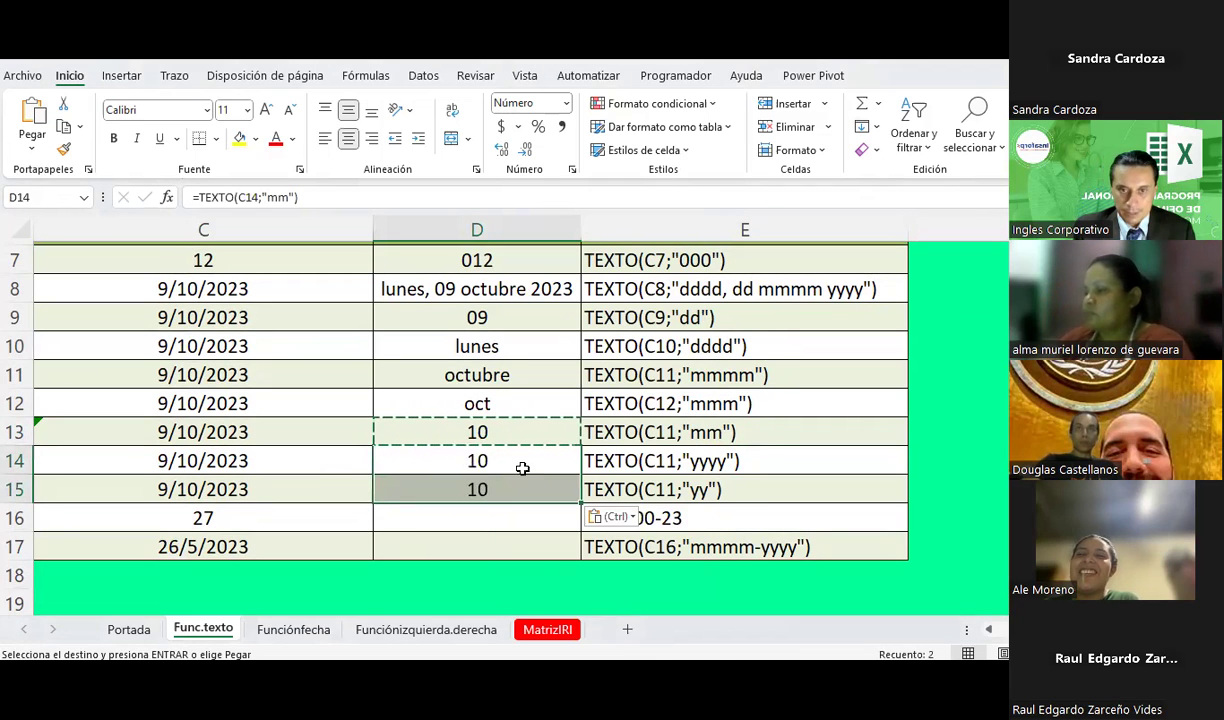
- Change the format codes to "yyyy" in D14 and "yy" in D15
double_click(278, 197)
text(yyyy)
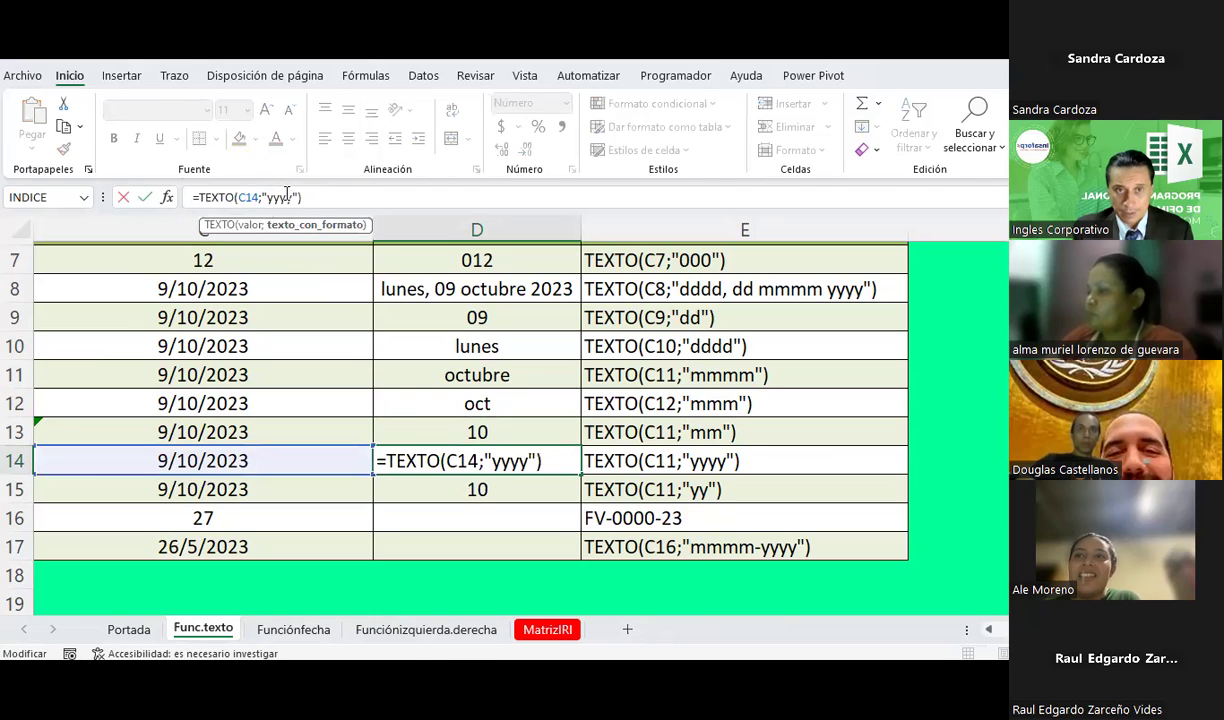
key(Return)
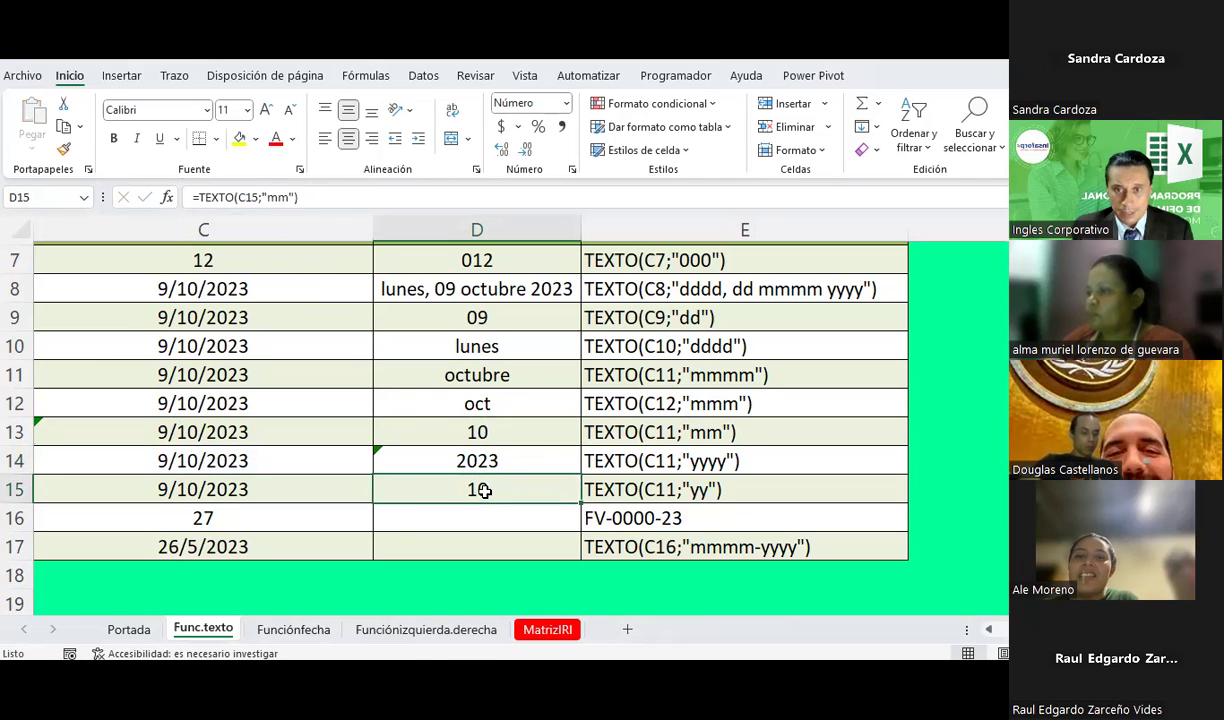
double_click(277, 197)
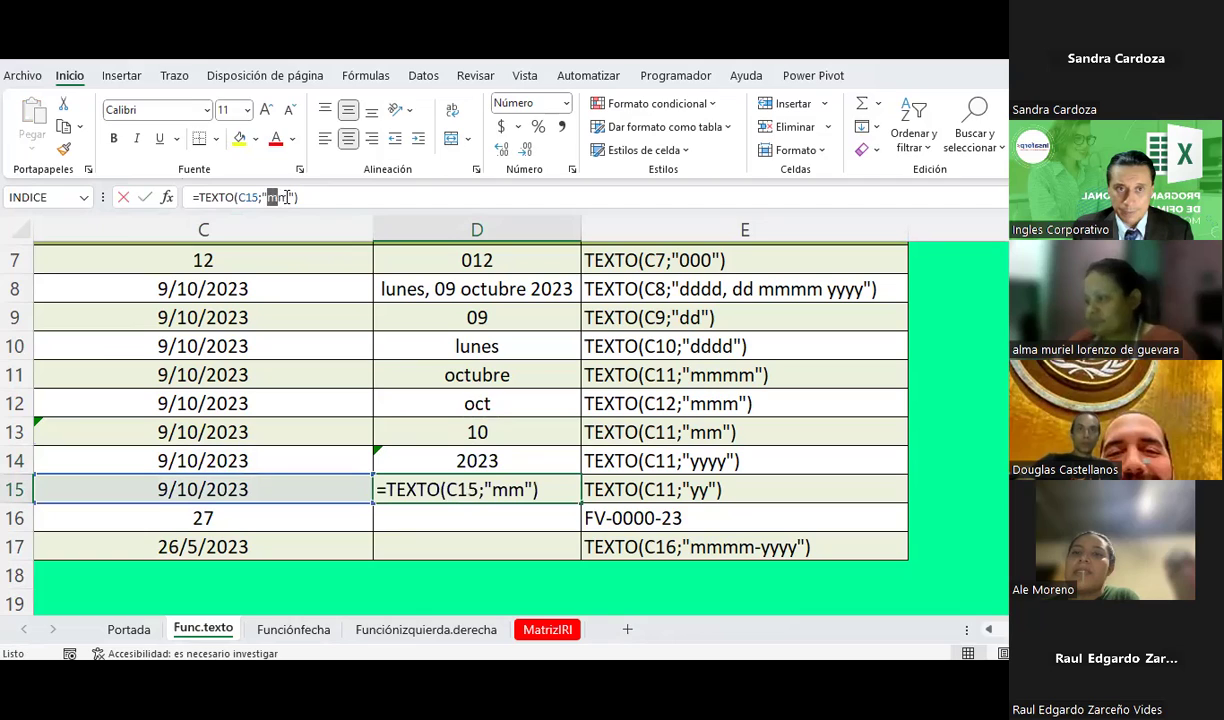
text(yy)
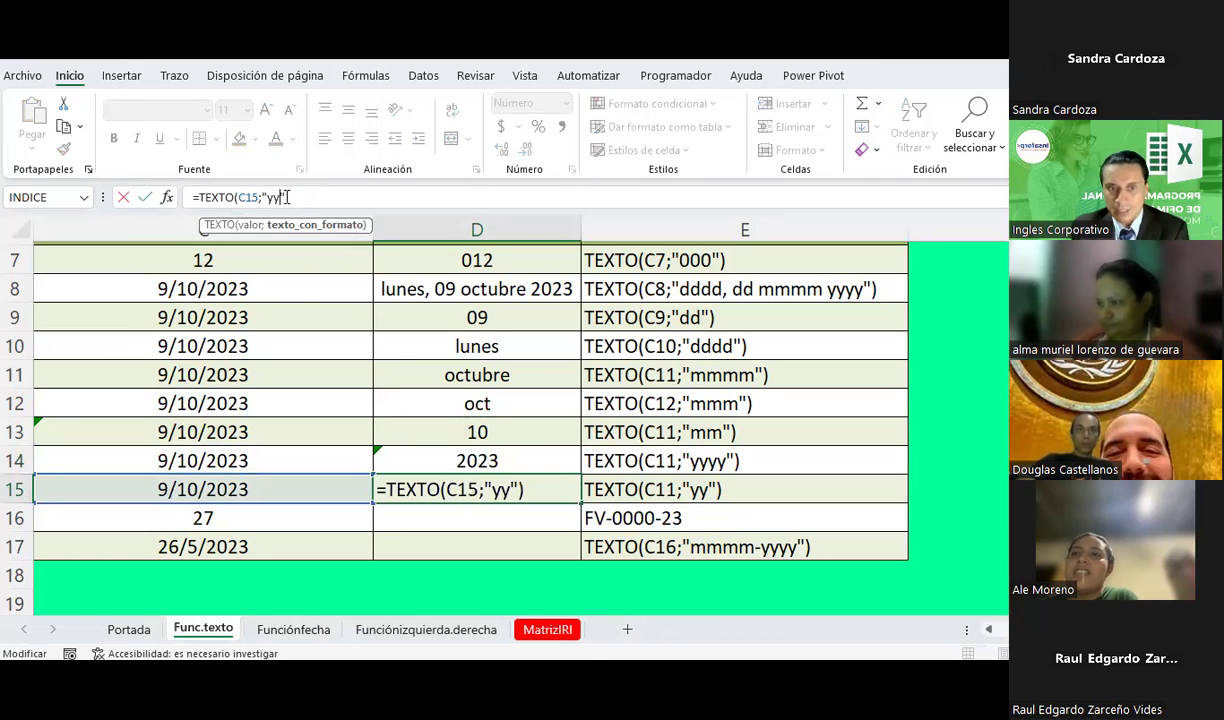
key(Return)
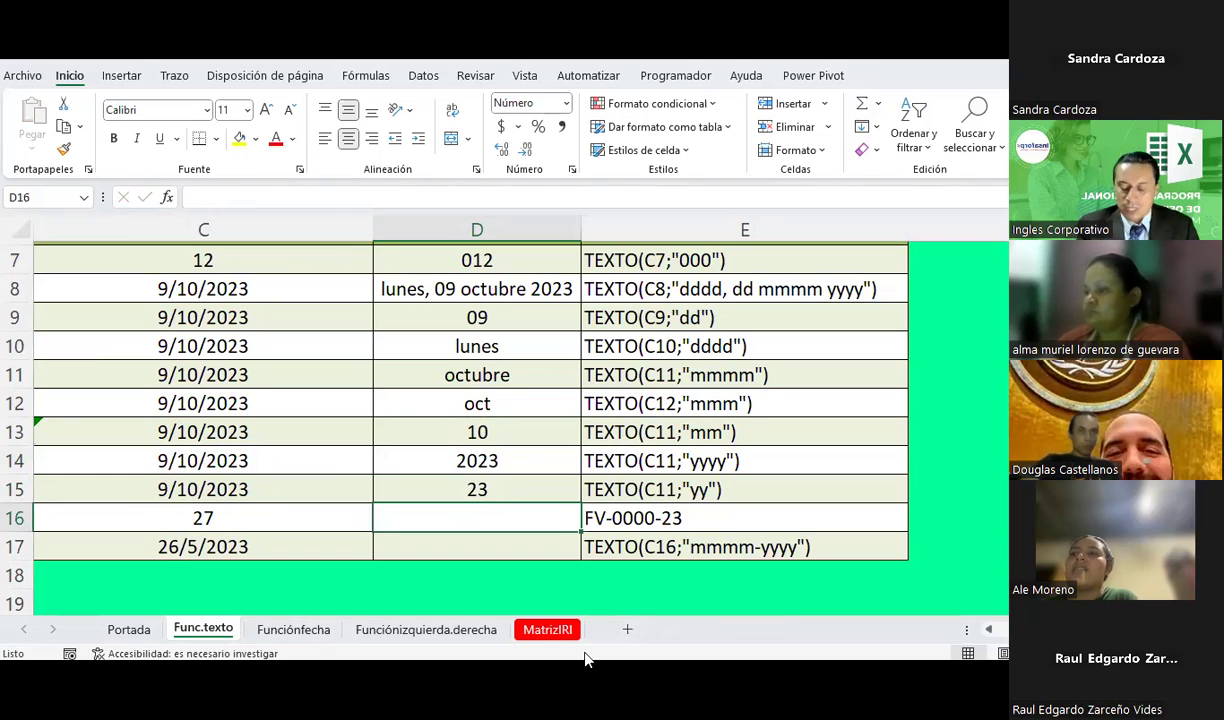
- Enter =TEXTO(C16;E16) in D16 so 27 is formatted with E16's pattern as FV-0027-23
text(=)
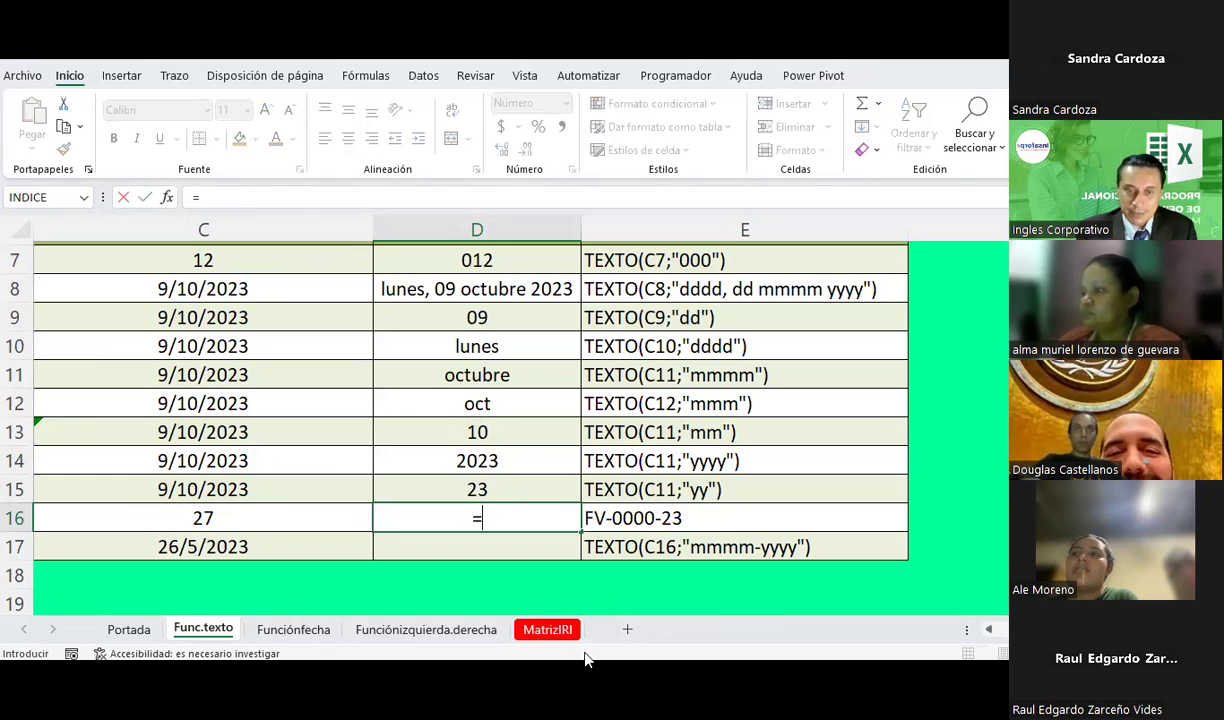
text(texto()
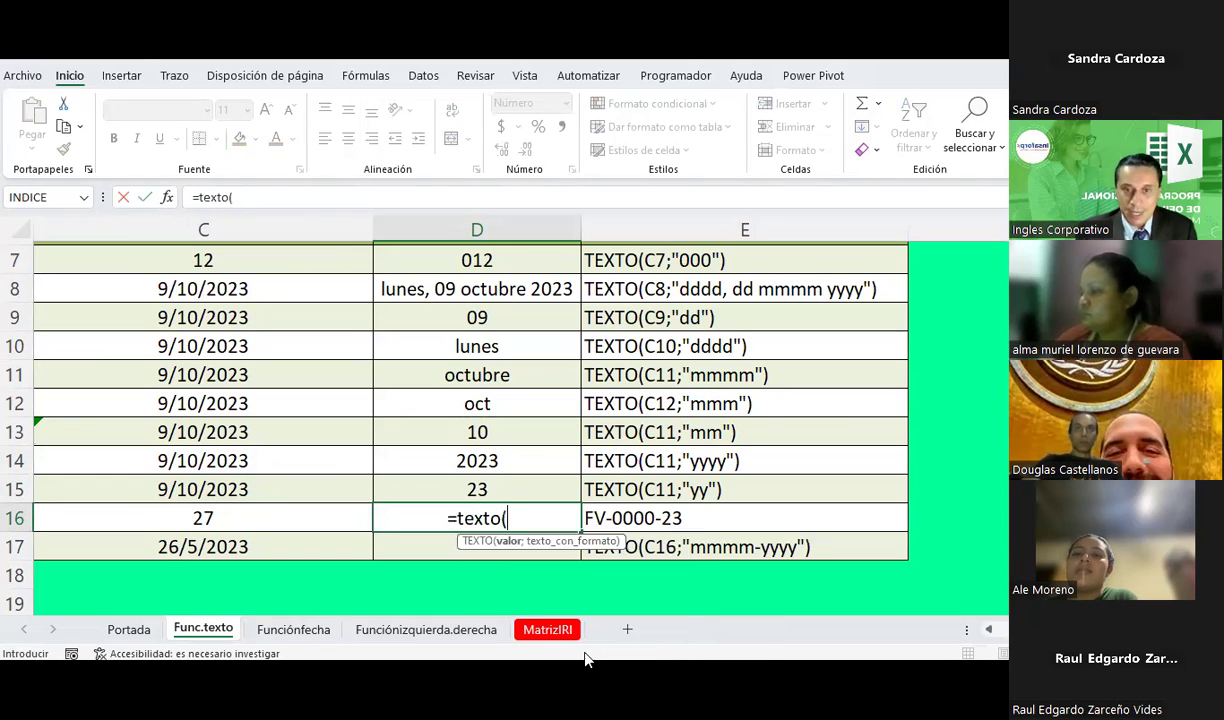
click(250, 521)
text(;)
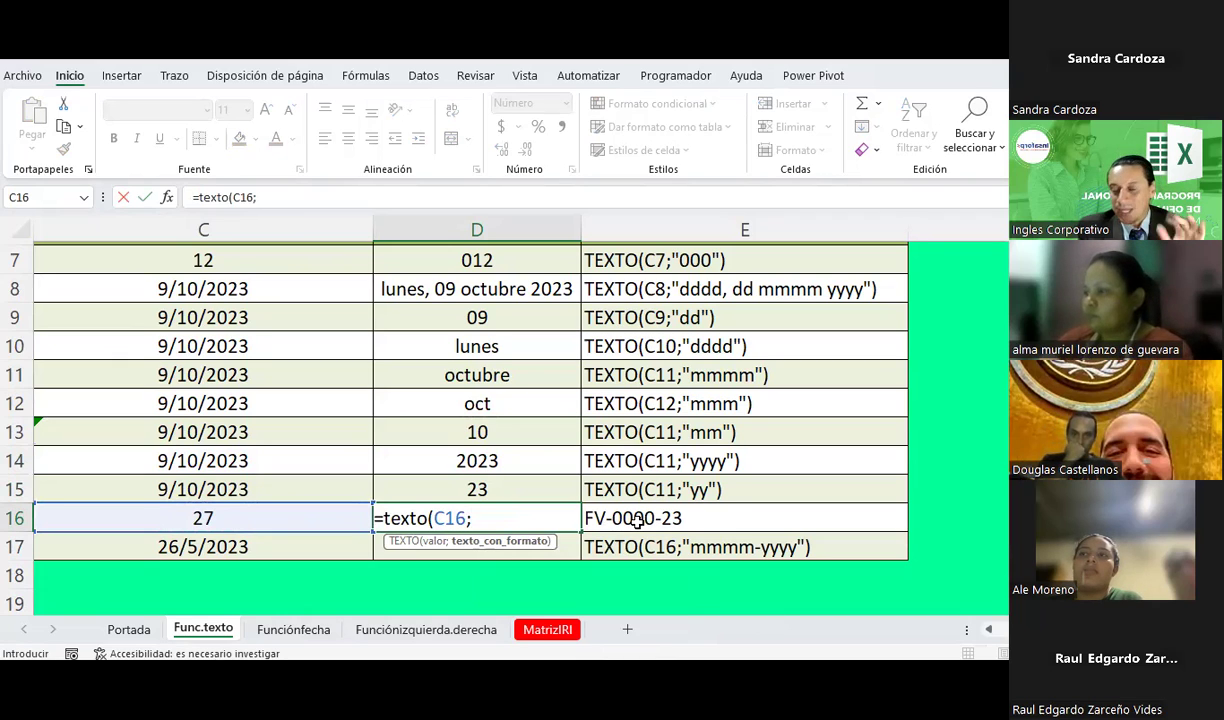
click(637, 521)
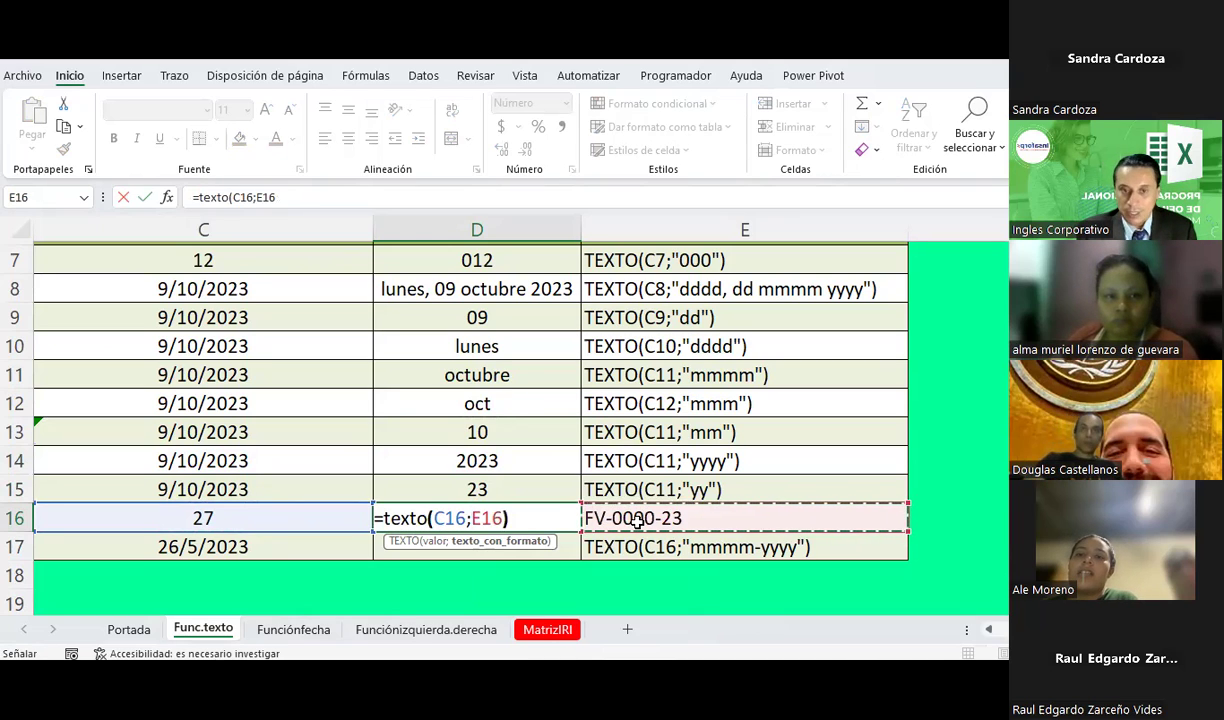
key(Return)
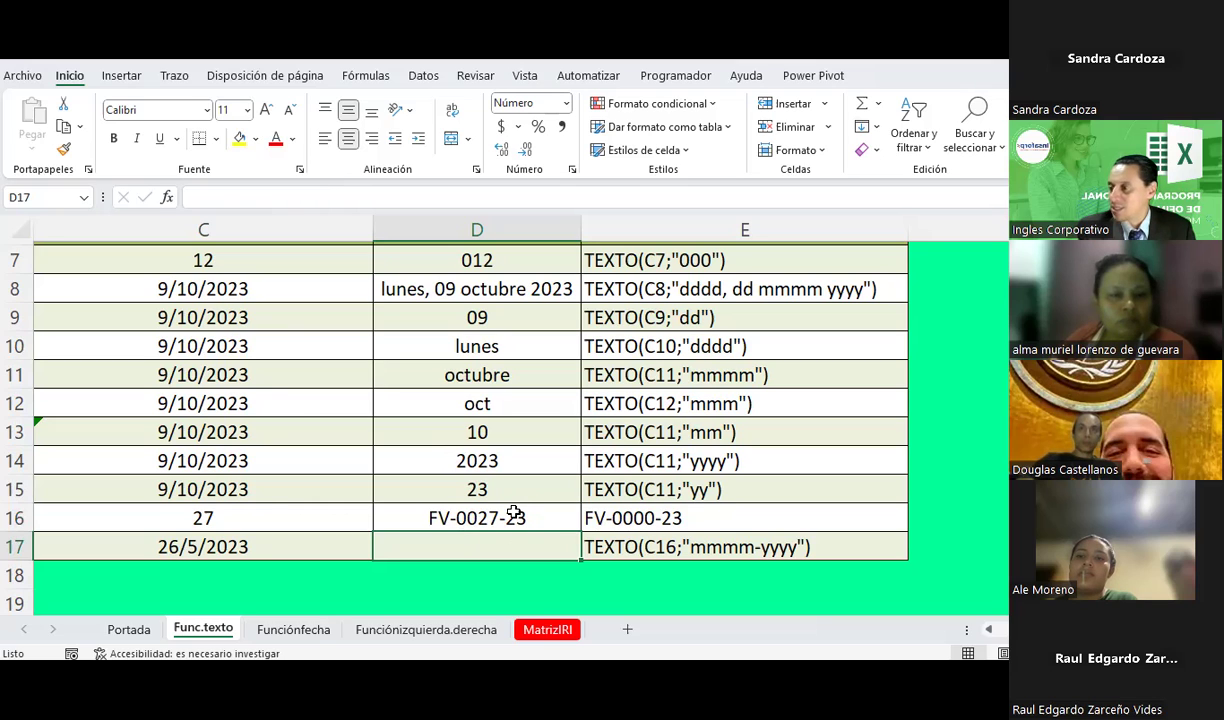
- Change E16's pattern prefix from FV to FC so D16 shows FC-0027-23
double_click(595, 516)
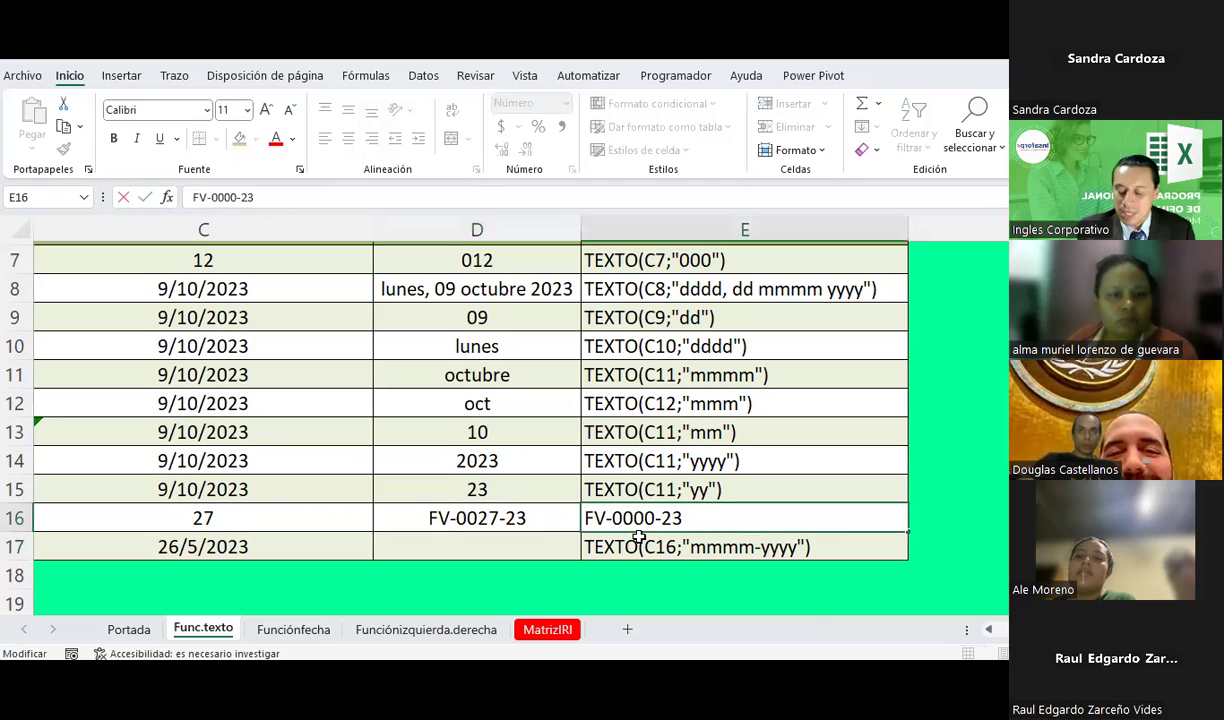
key(Delete)
text(C)
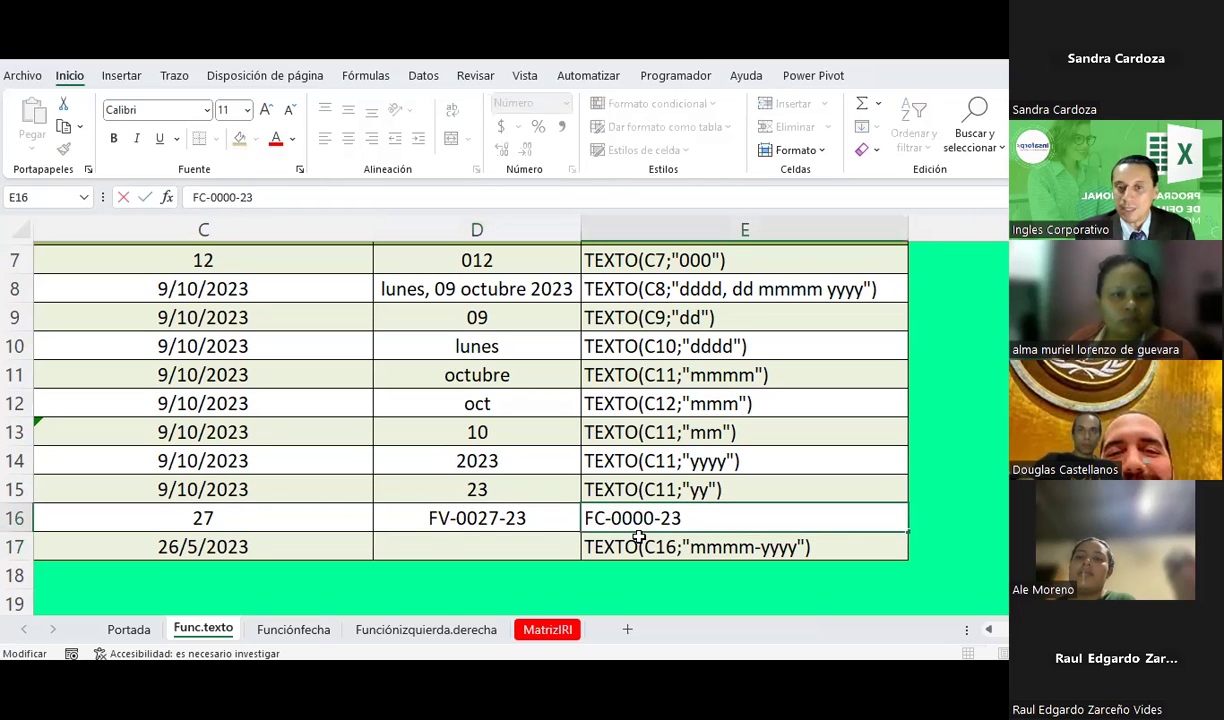
key(Return)
key(Up)
key(Left)
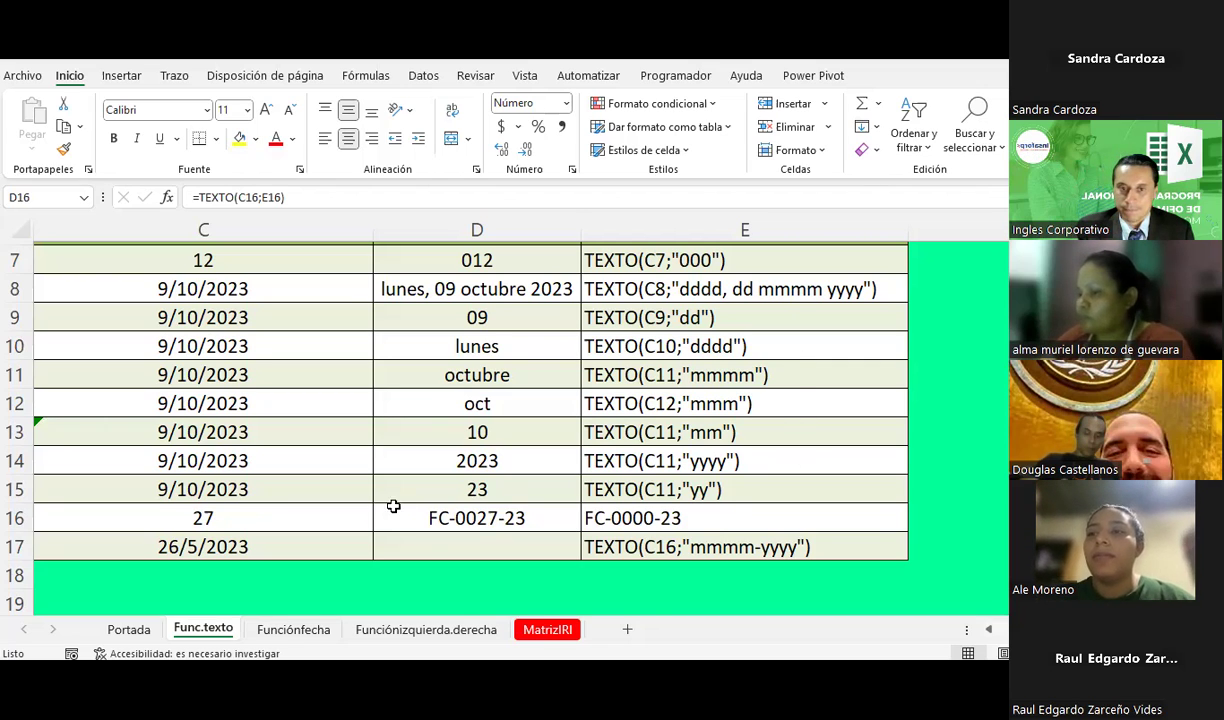
double_click(435, 554)
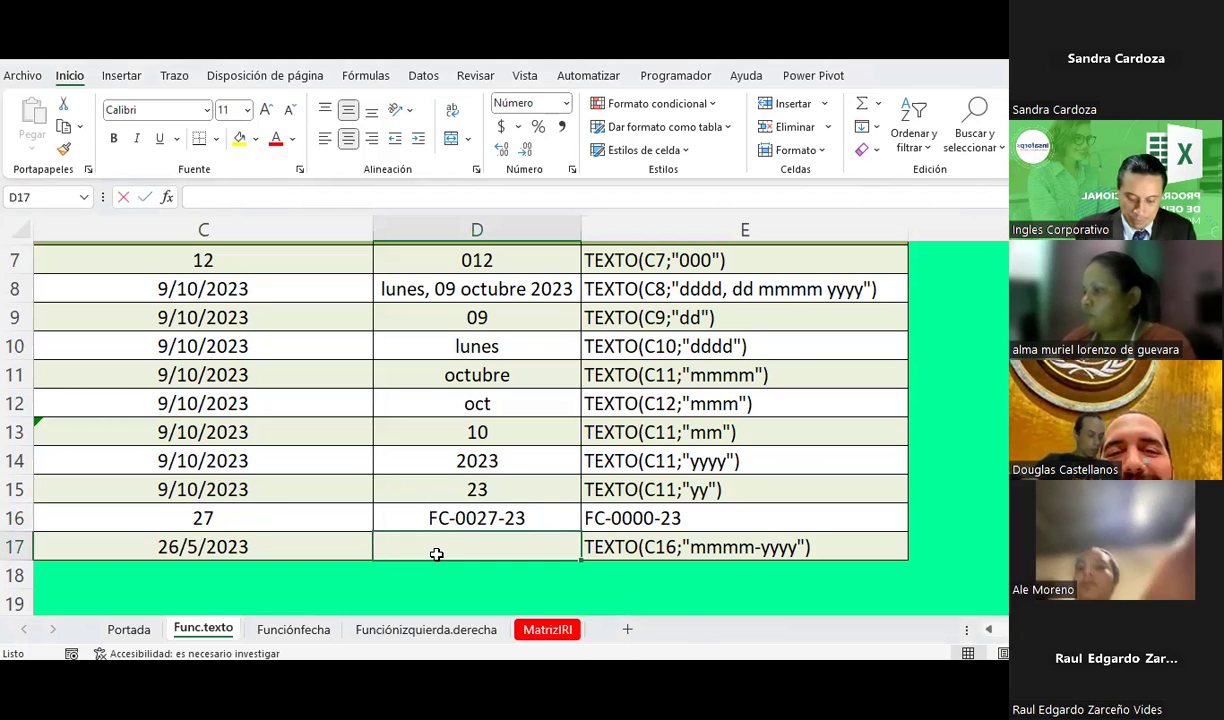
- Enter =TEXTO(C17;"mmmm-yyyy") in D17 to display mayo-2023
text(=TEXTO()
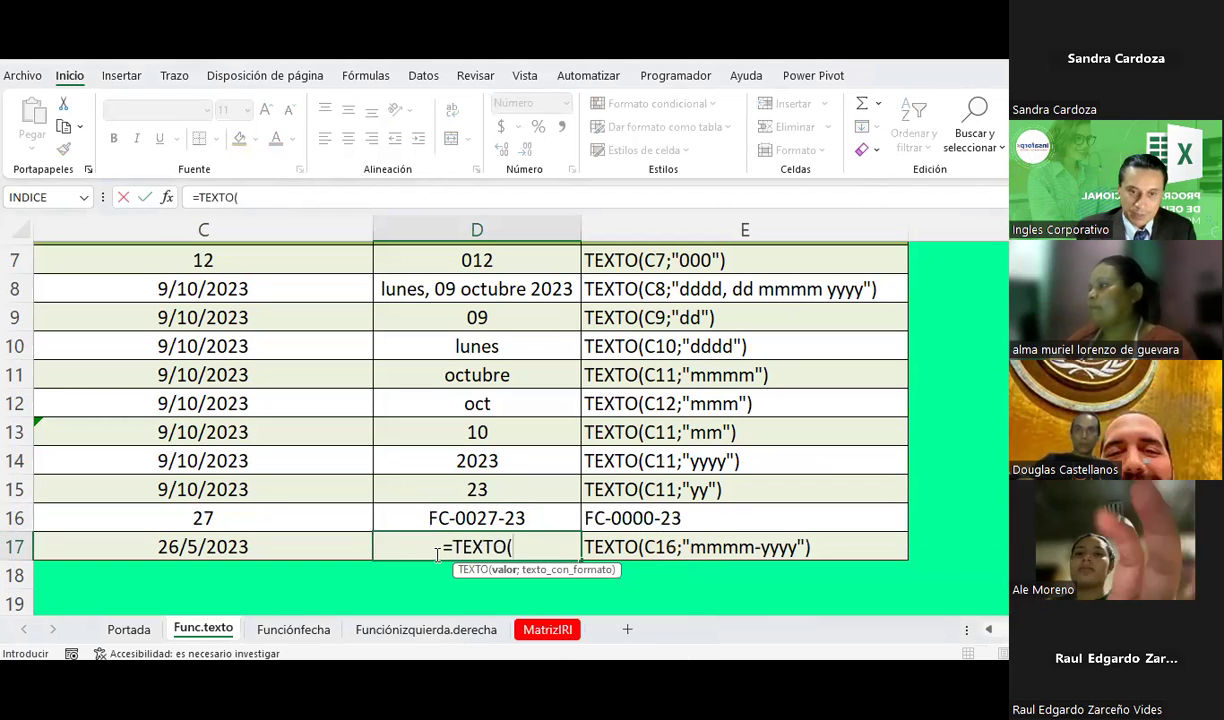
key(Left)
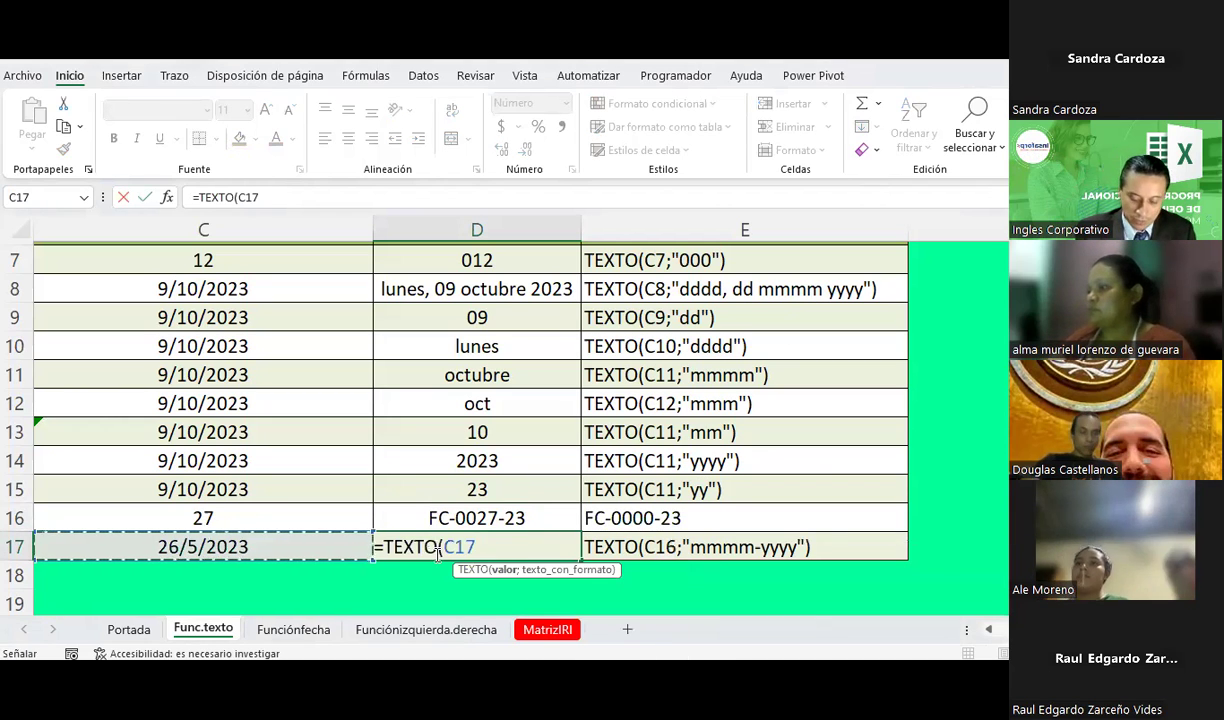
text(;"mmmm)
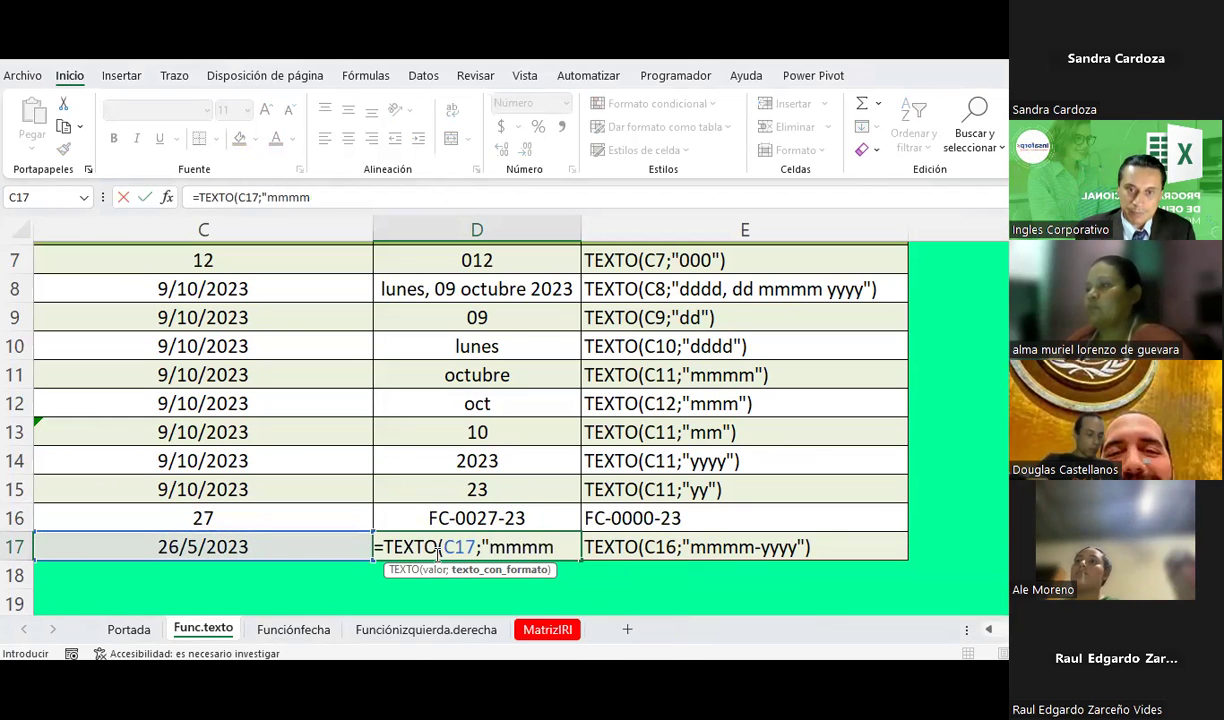
text(-yyyy)
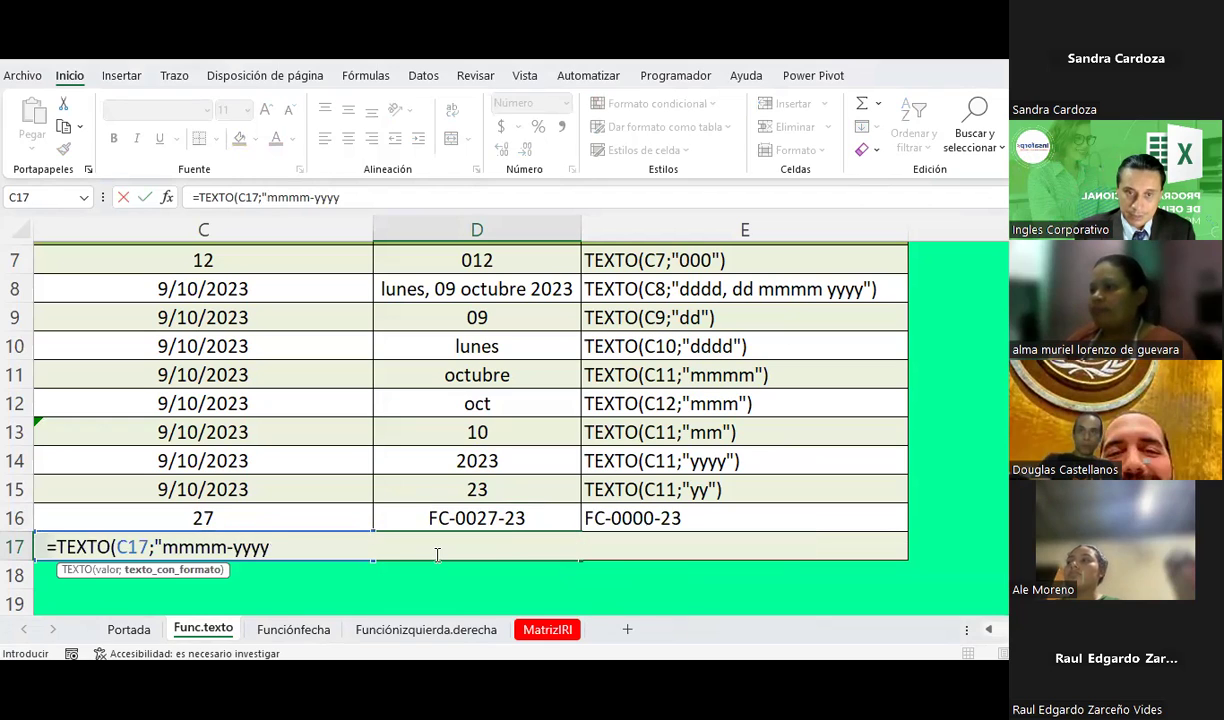
text(")
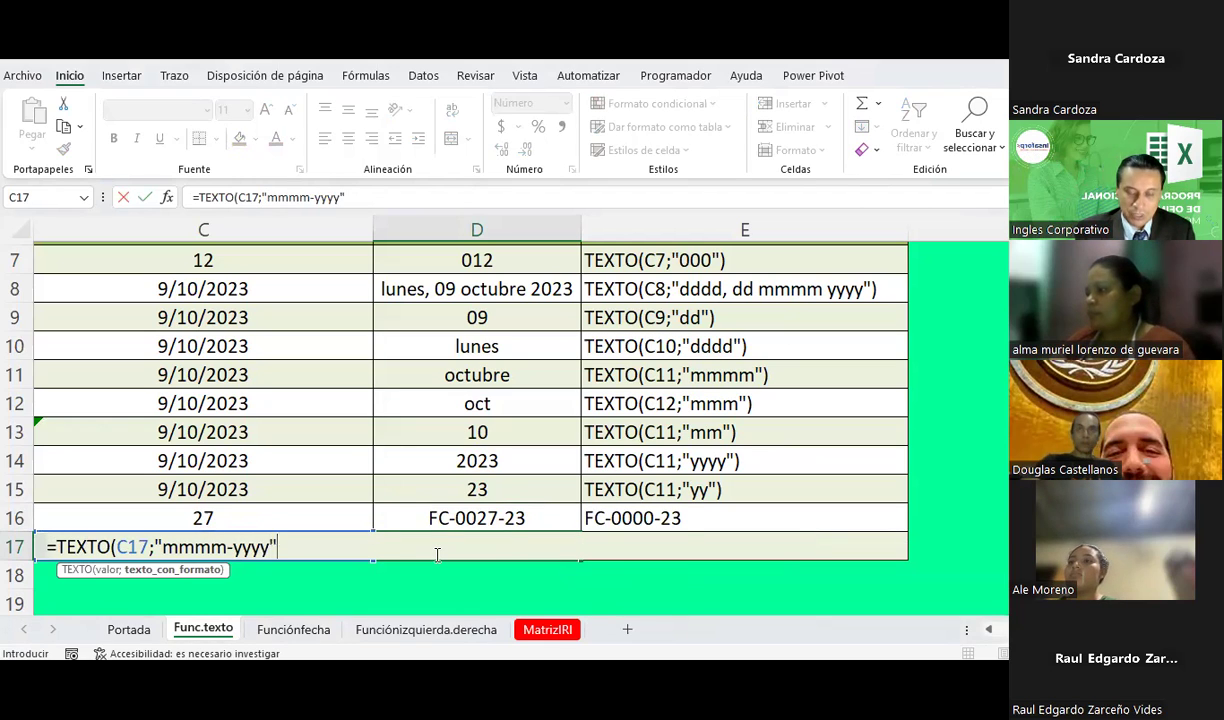
text())
key(Return)
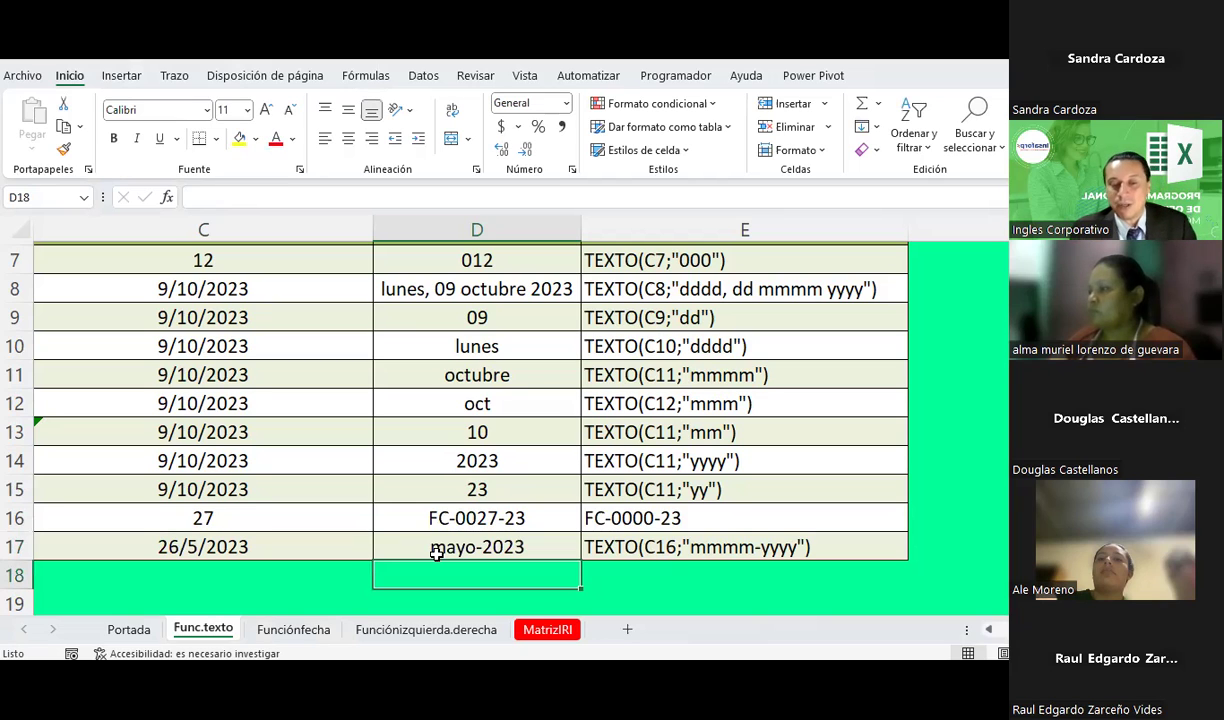
- Review the TEXTO formulas in column D of Func.texto, then go to the Funciónfecha sheet
click(303, 630)
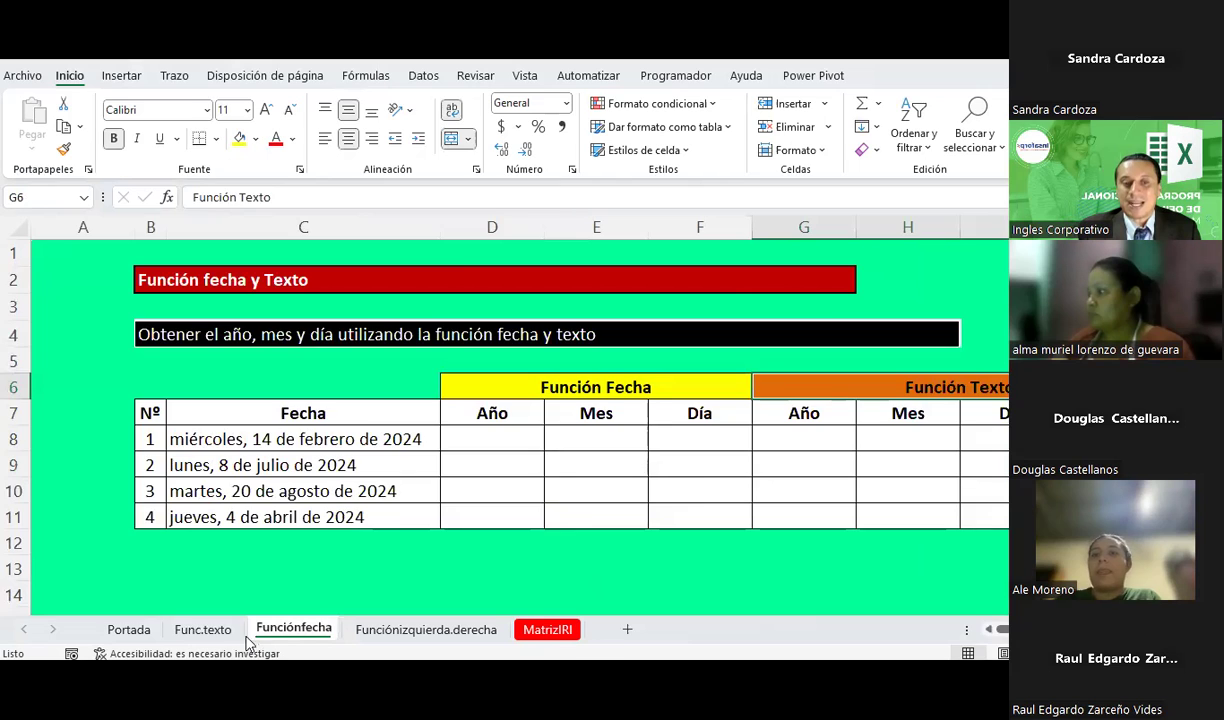
click(203, 629)
click(481, 383)
scroll(481, 383, up, 1)
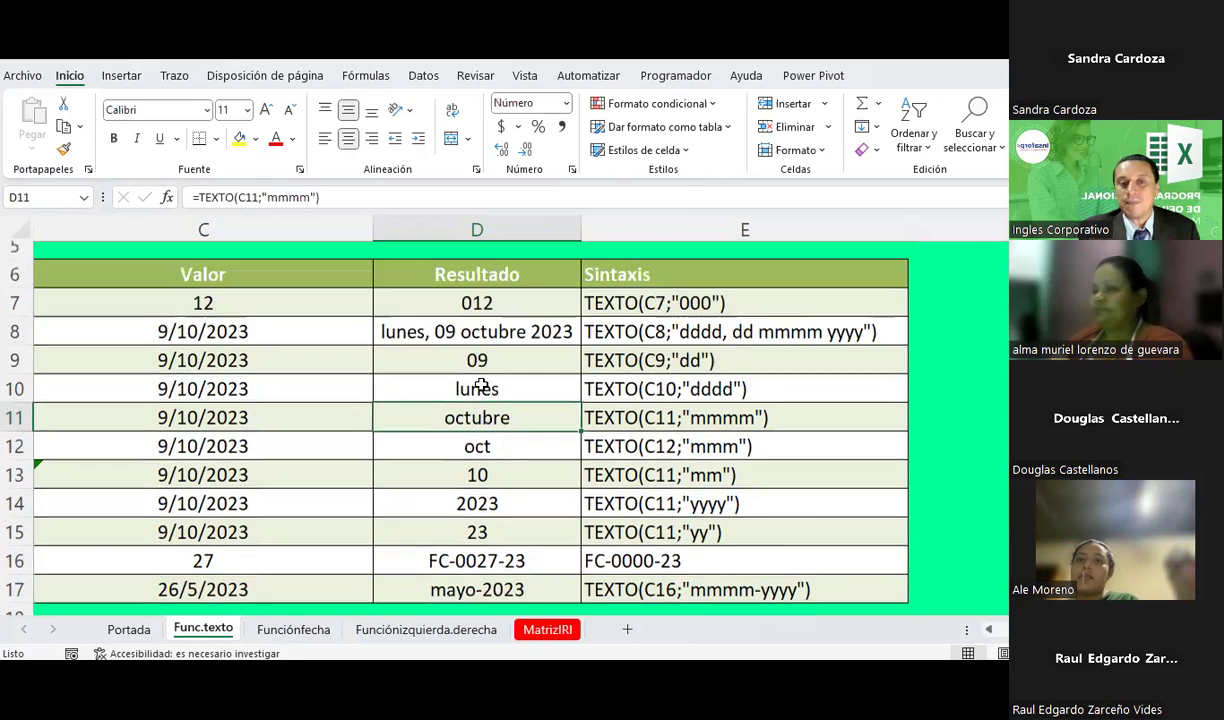
click(476, 405)
click(470, 432)
click(465, 461)
click(452, 489)
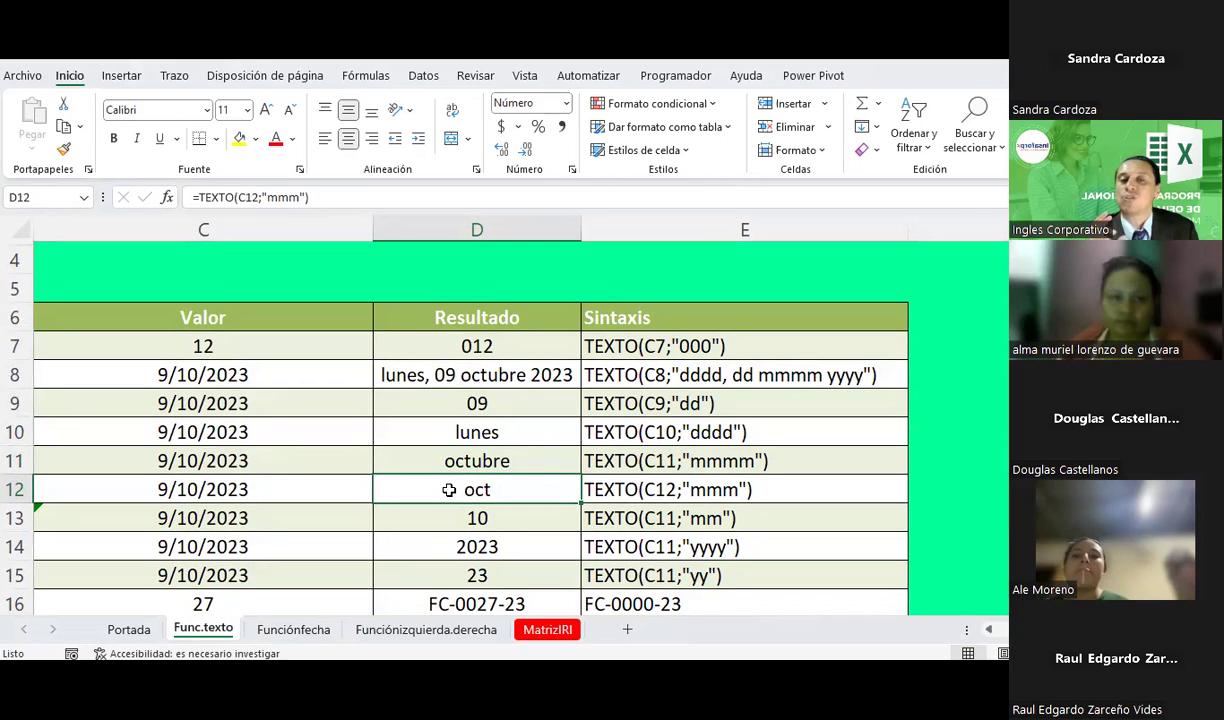
click(304, 630)
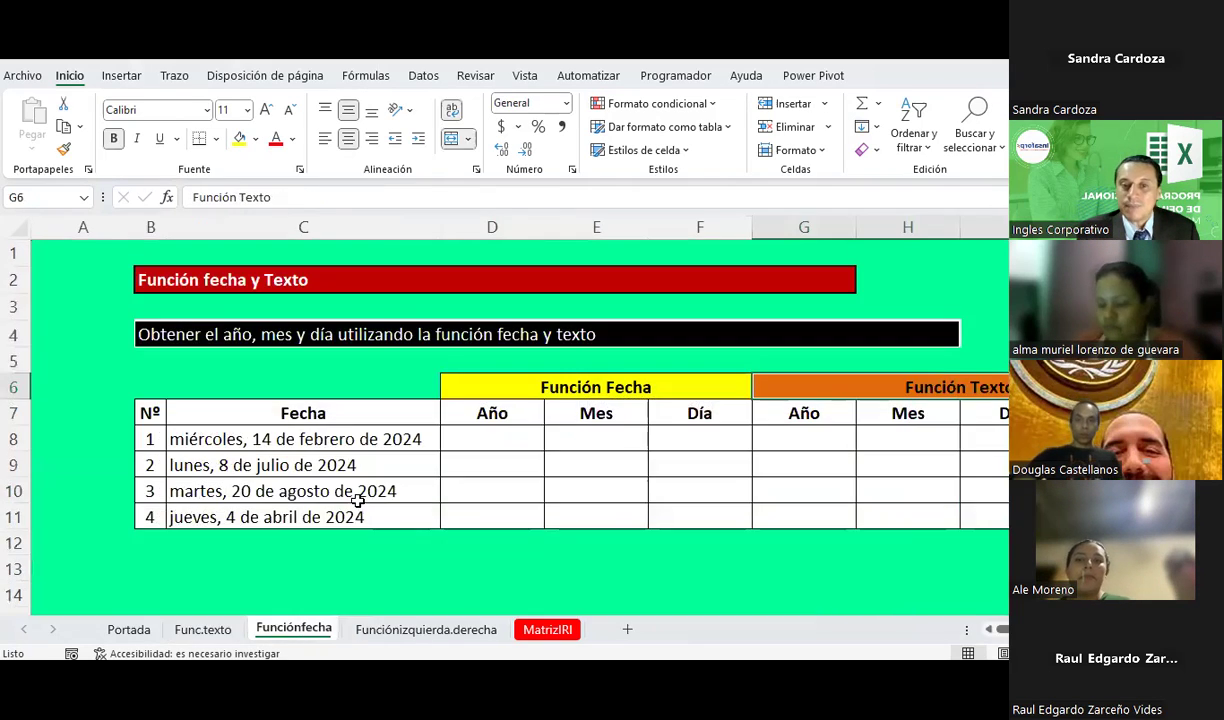
scroll(356, 498, down, 1)
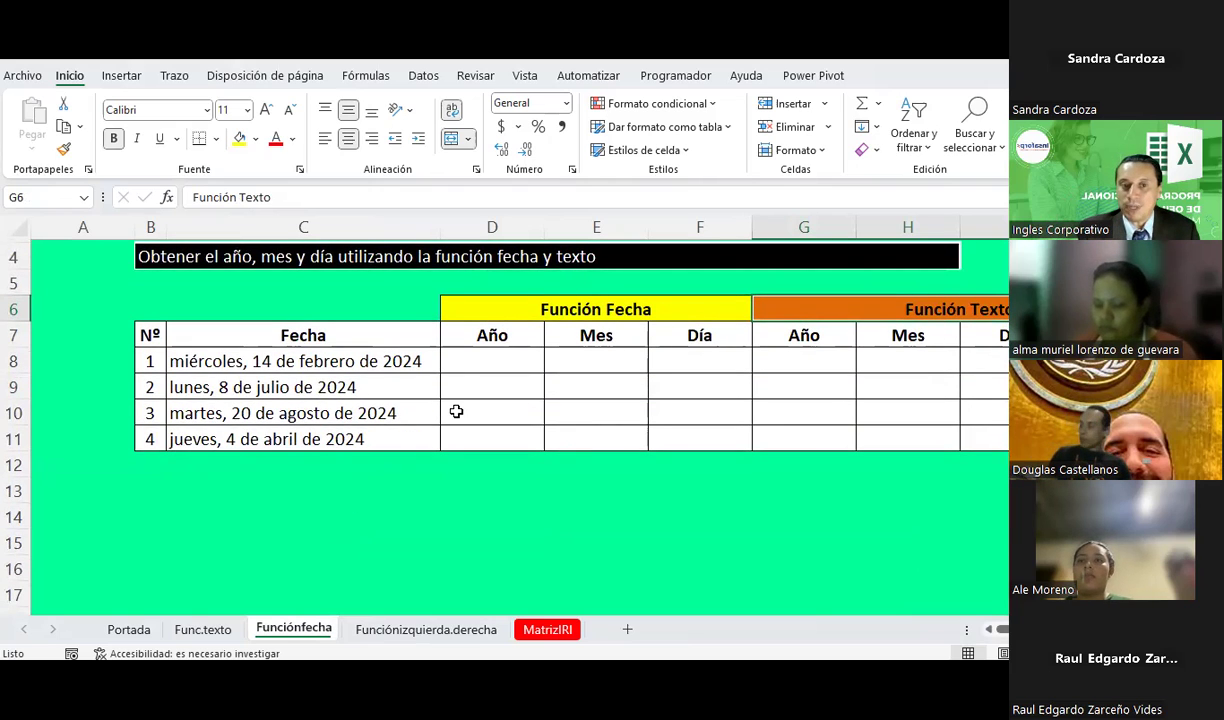
- Enter =AÑO(C8) in D8 to get 2024 for the first date
click(468, 364)
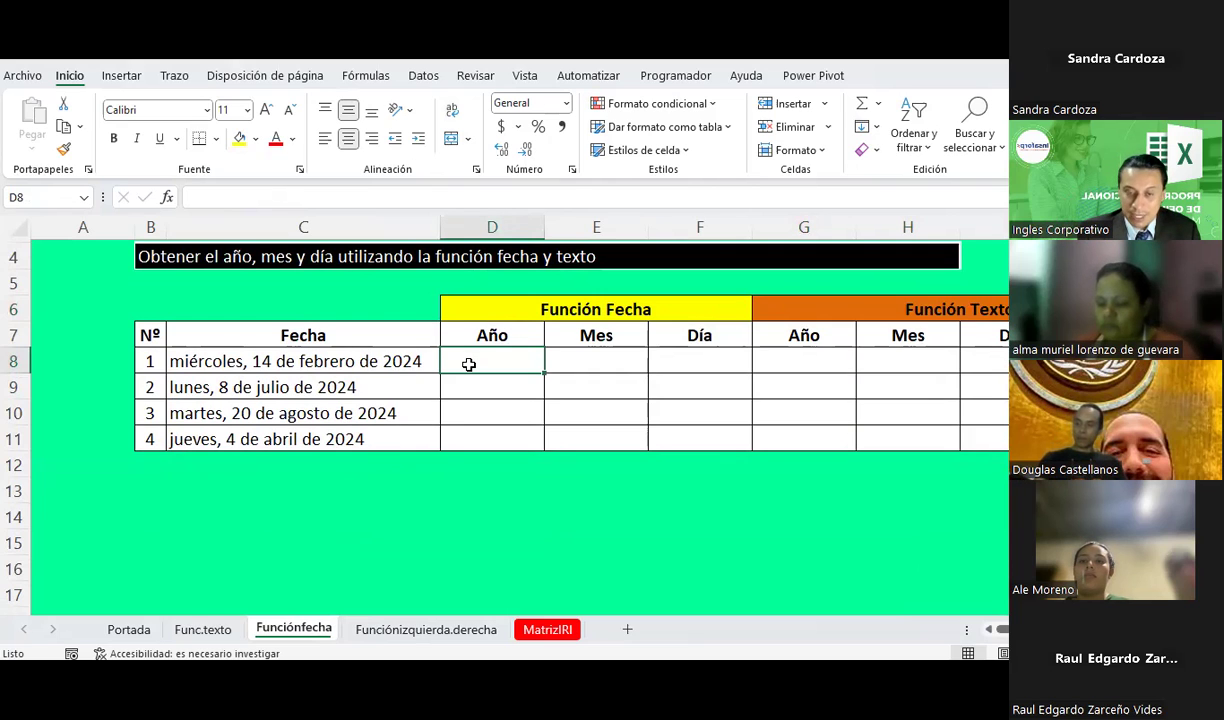
text(=año)
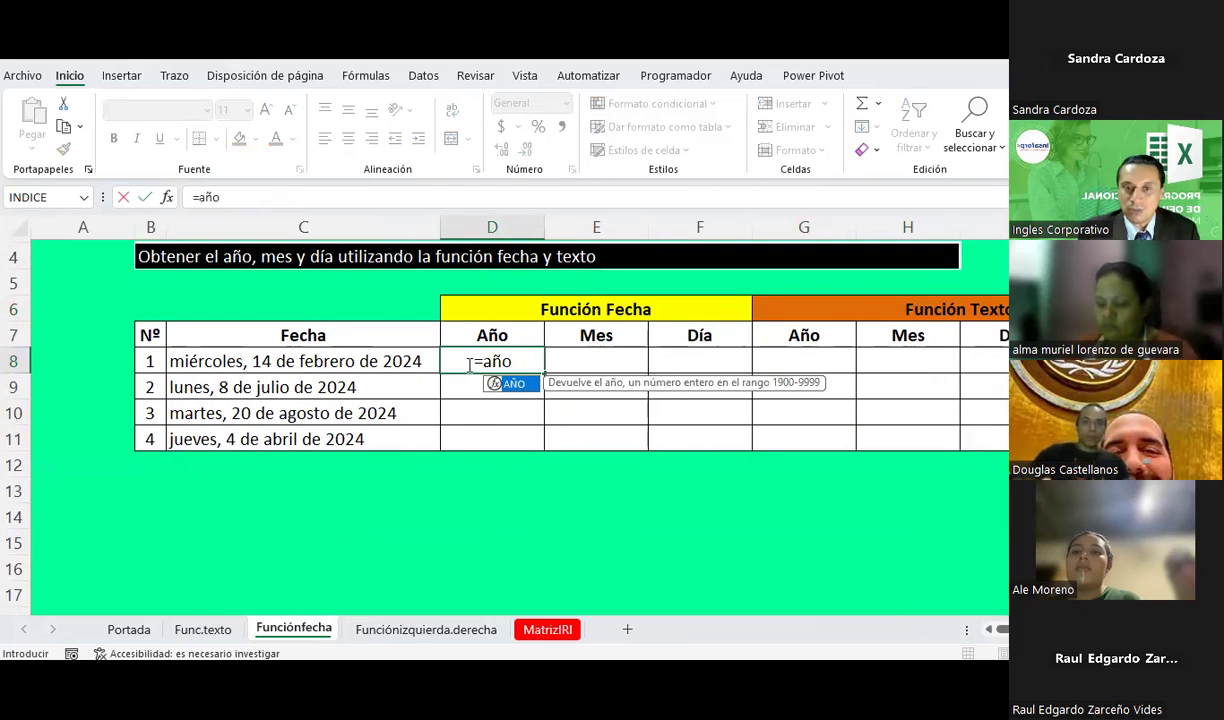
key(Escape)
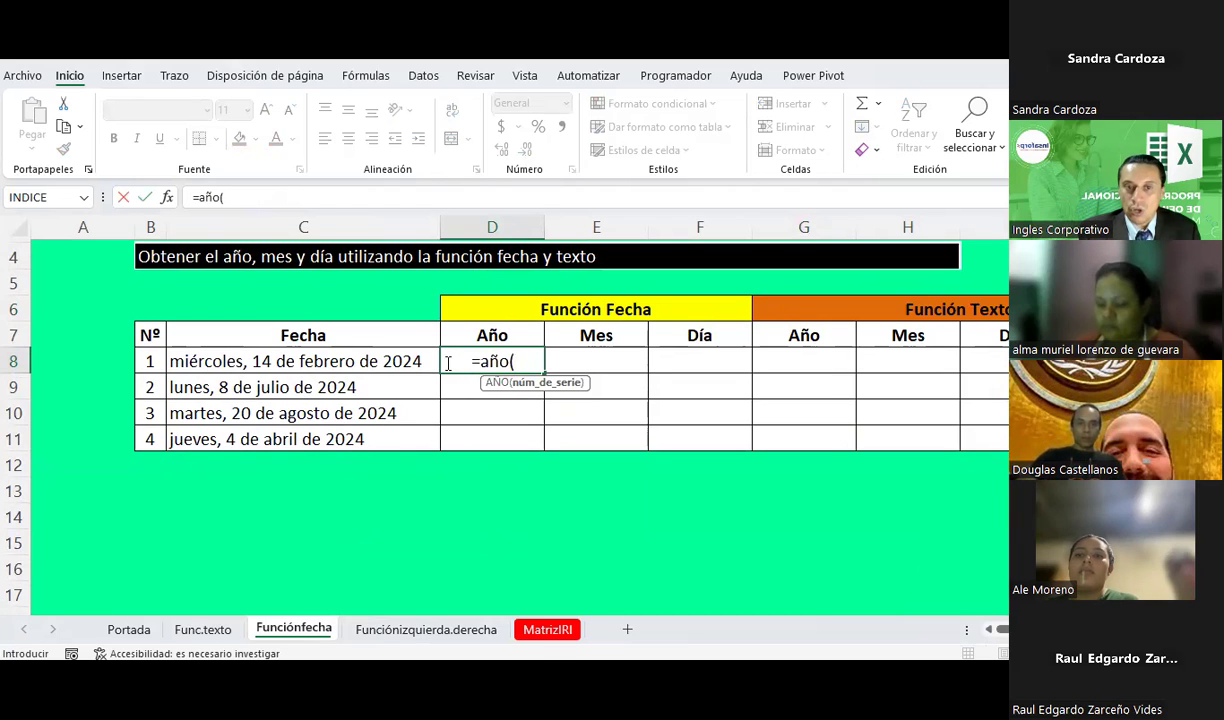
click(367, 355)
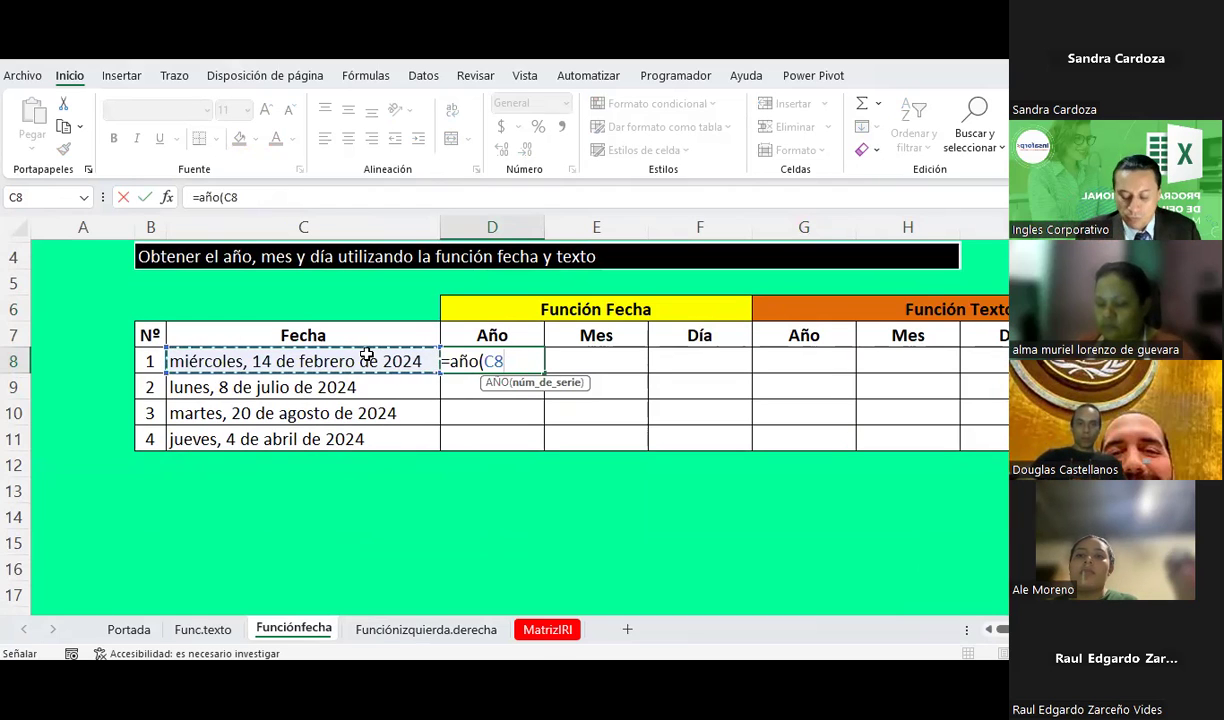
text())
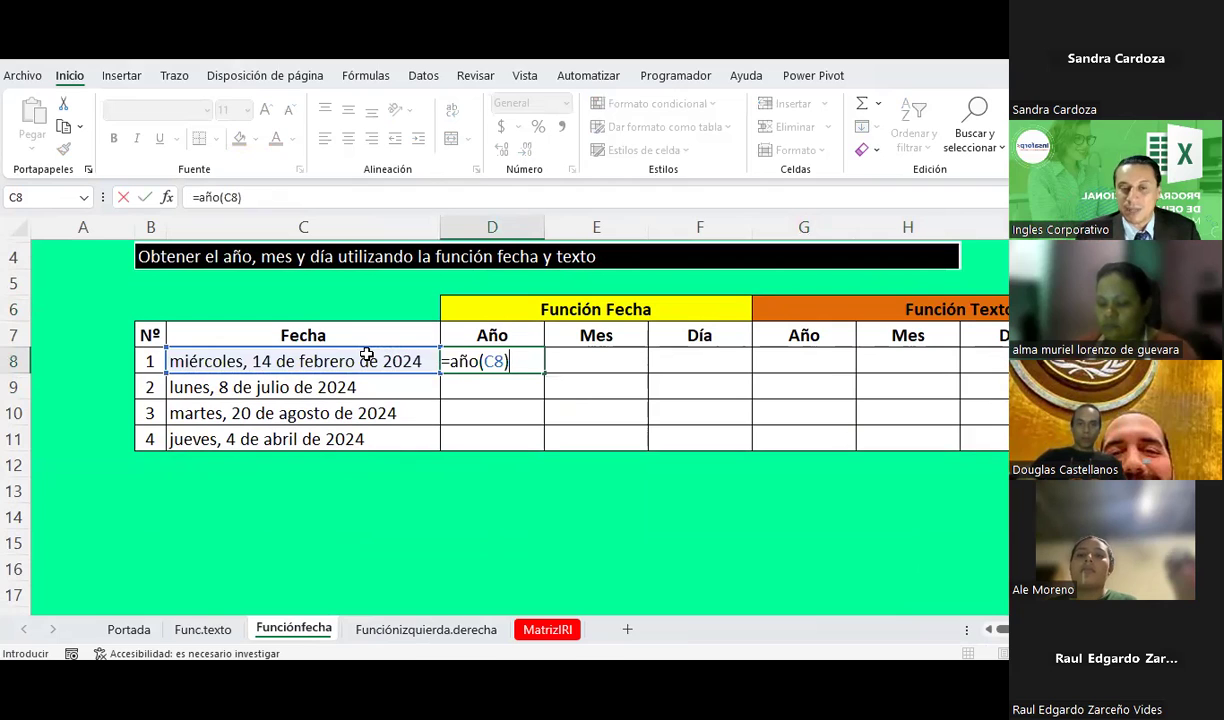
key(Return)
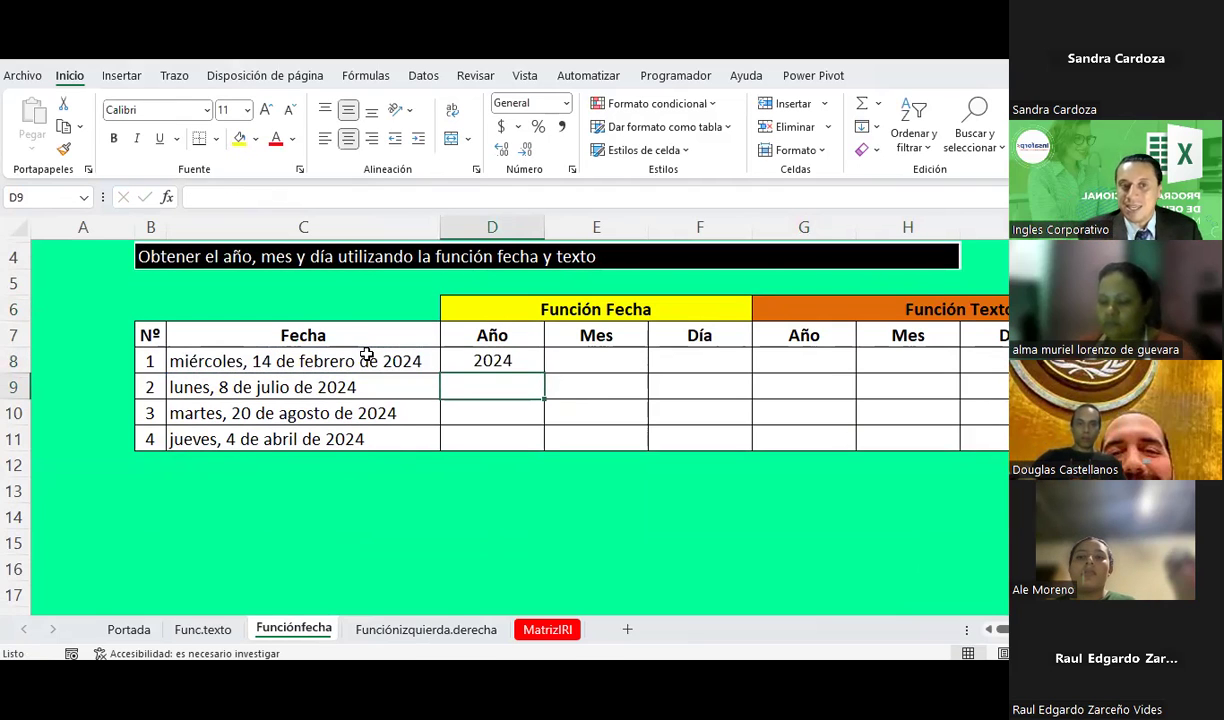
click(367, 355)
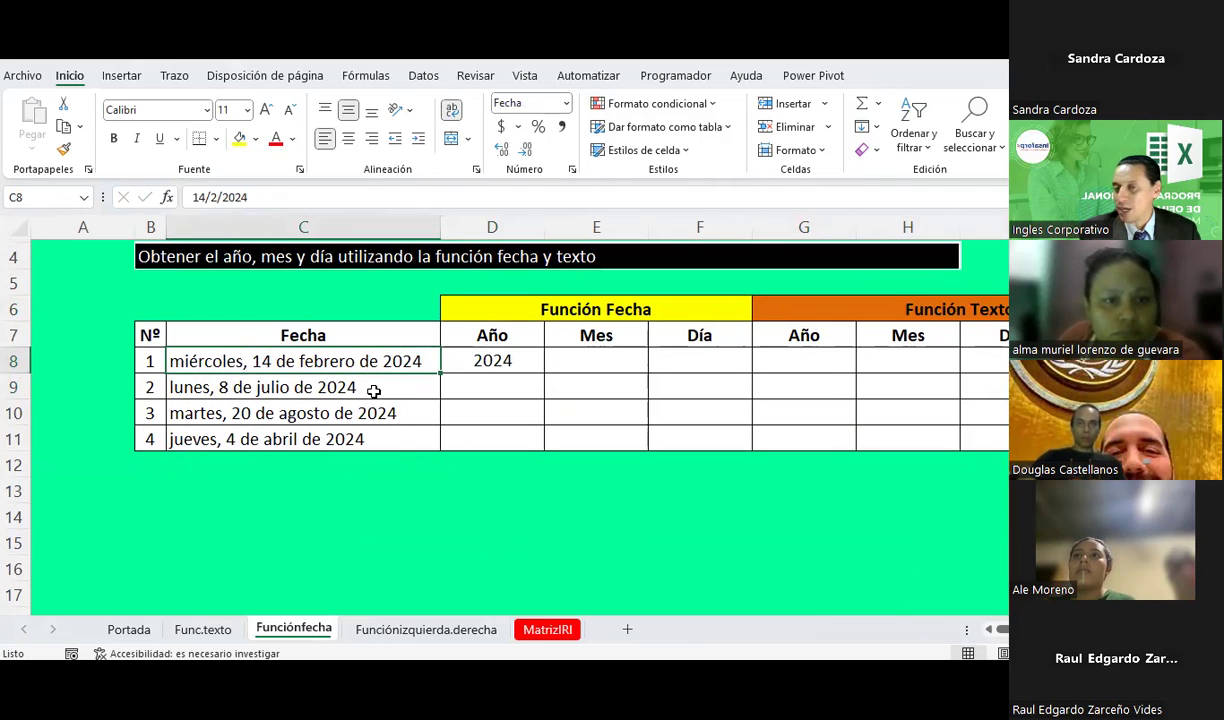
click(514, 359)
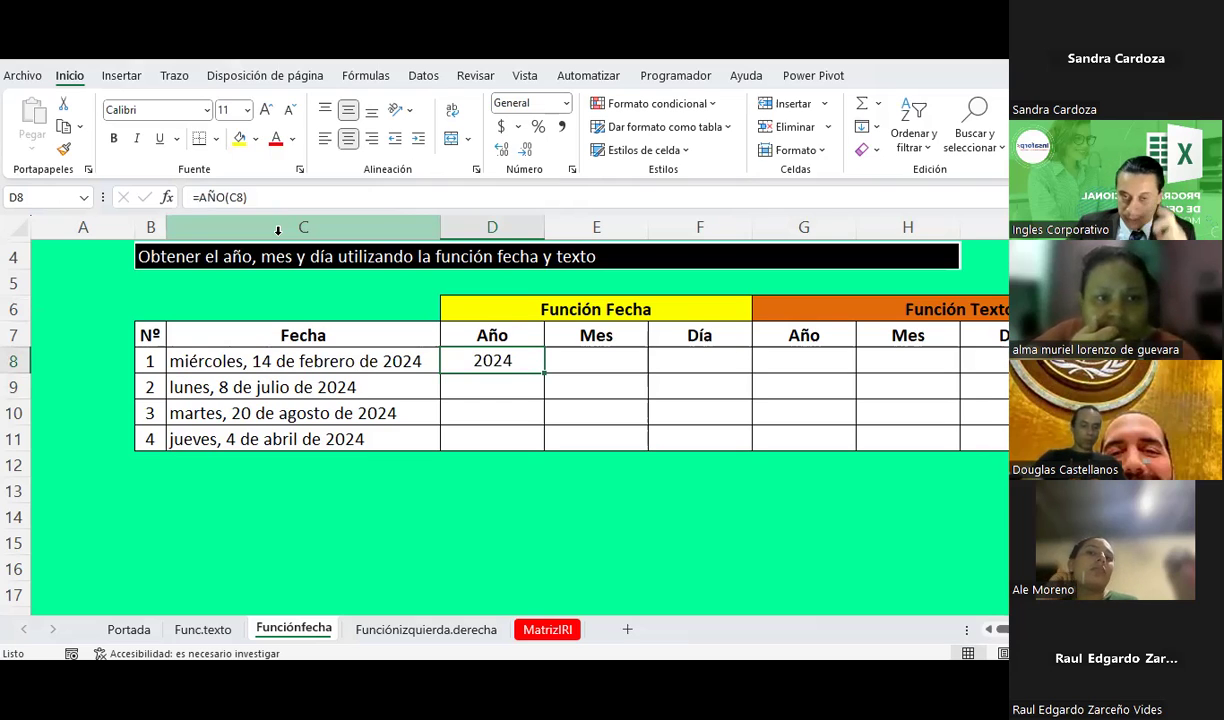
- Enter =MES(C8) in E8, giving month 2
key(Right)
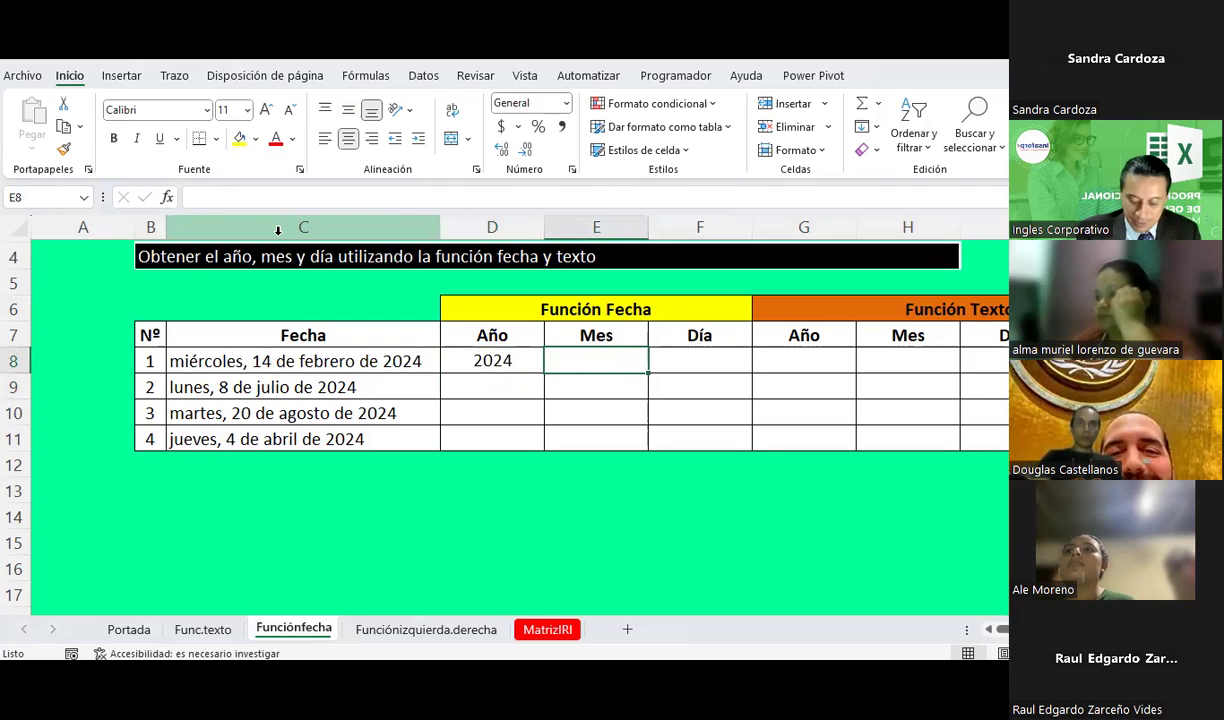
text(=mes()
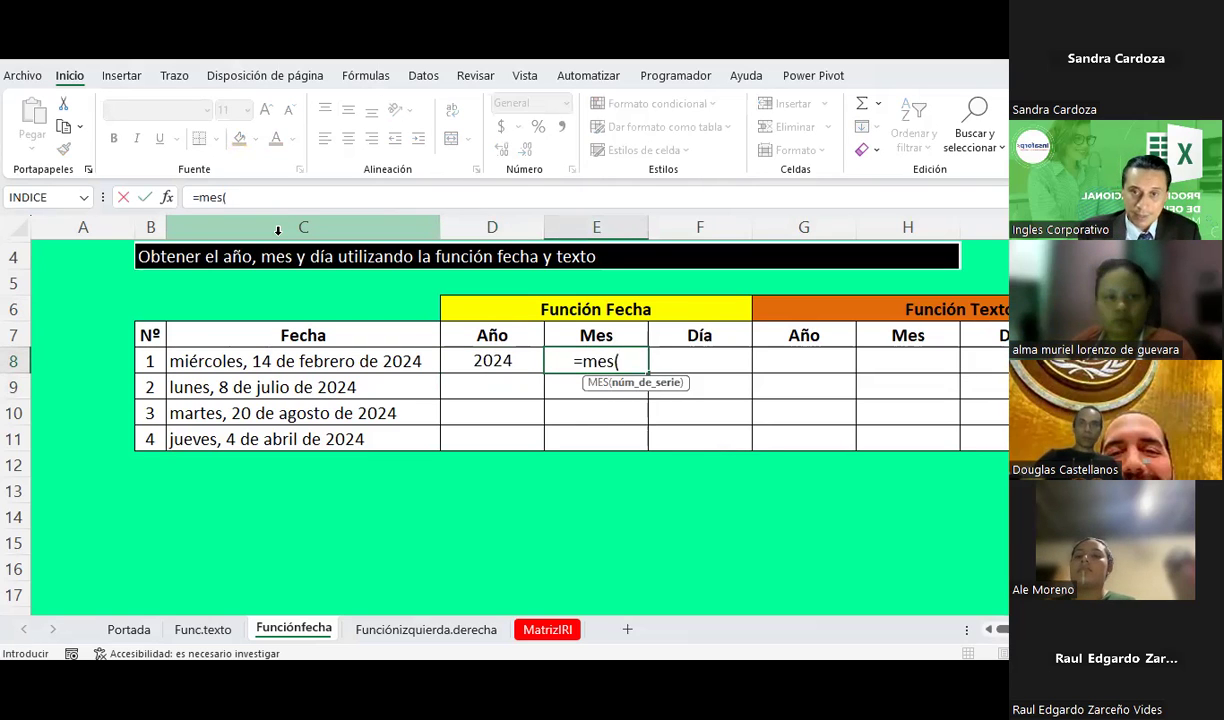
key(Left)
key(Left)
text())
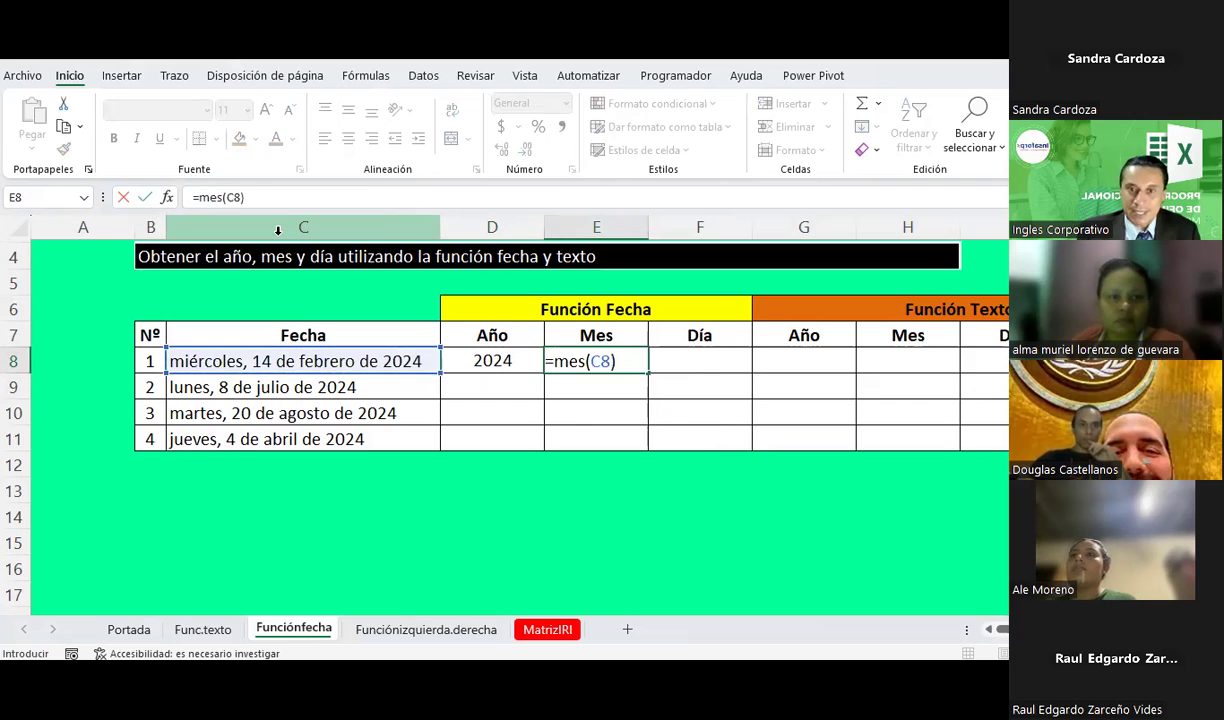
key(ctrl+Return)
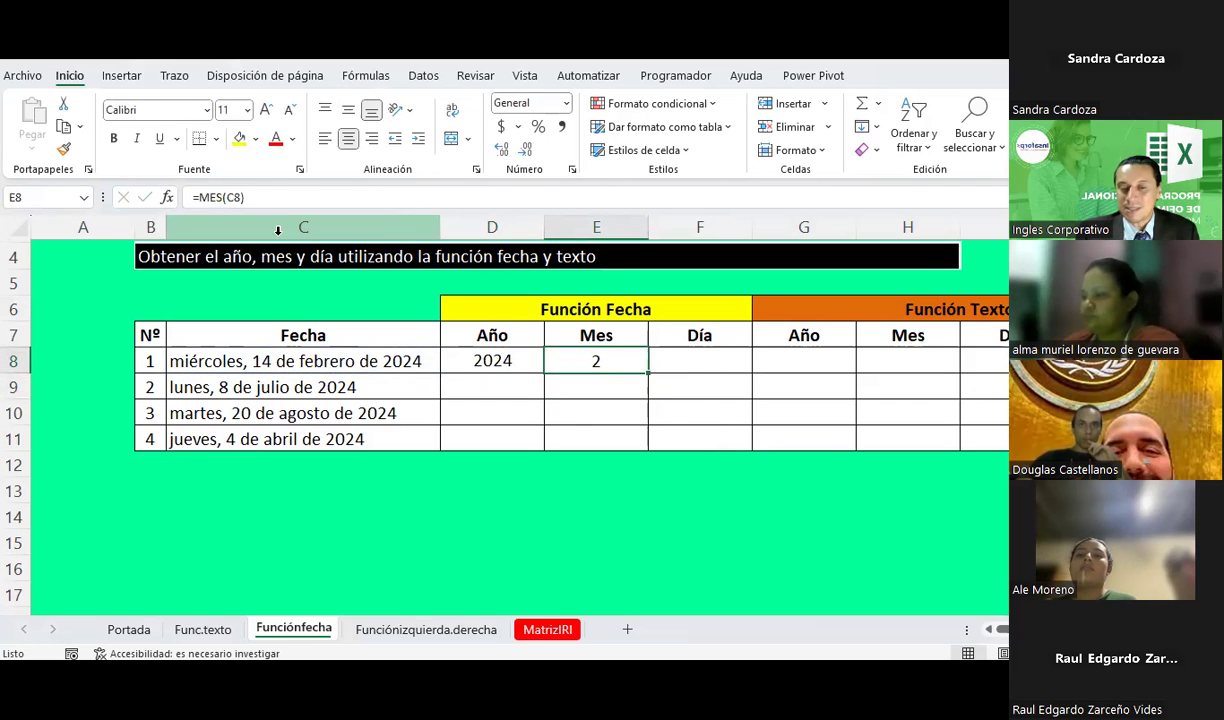
- Enter =DIA(C8) in F8, giving day 14
key(Right)
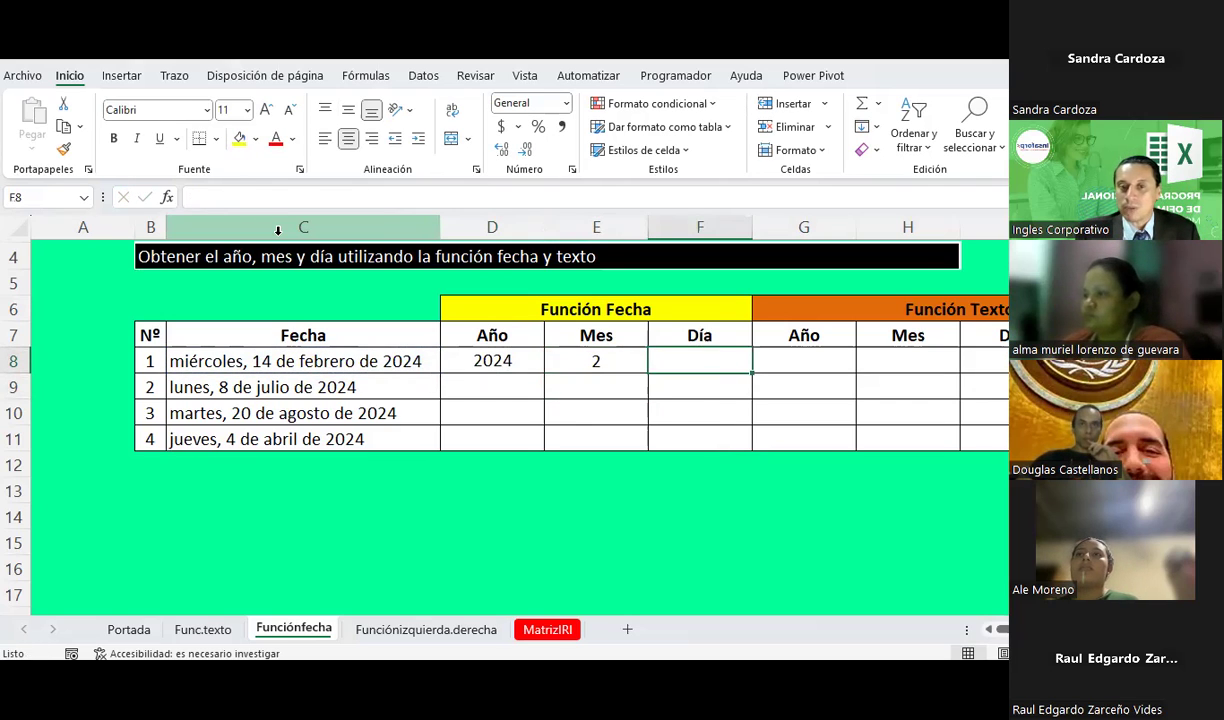
text(=dia)
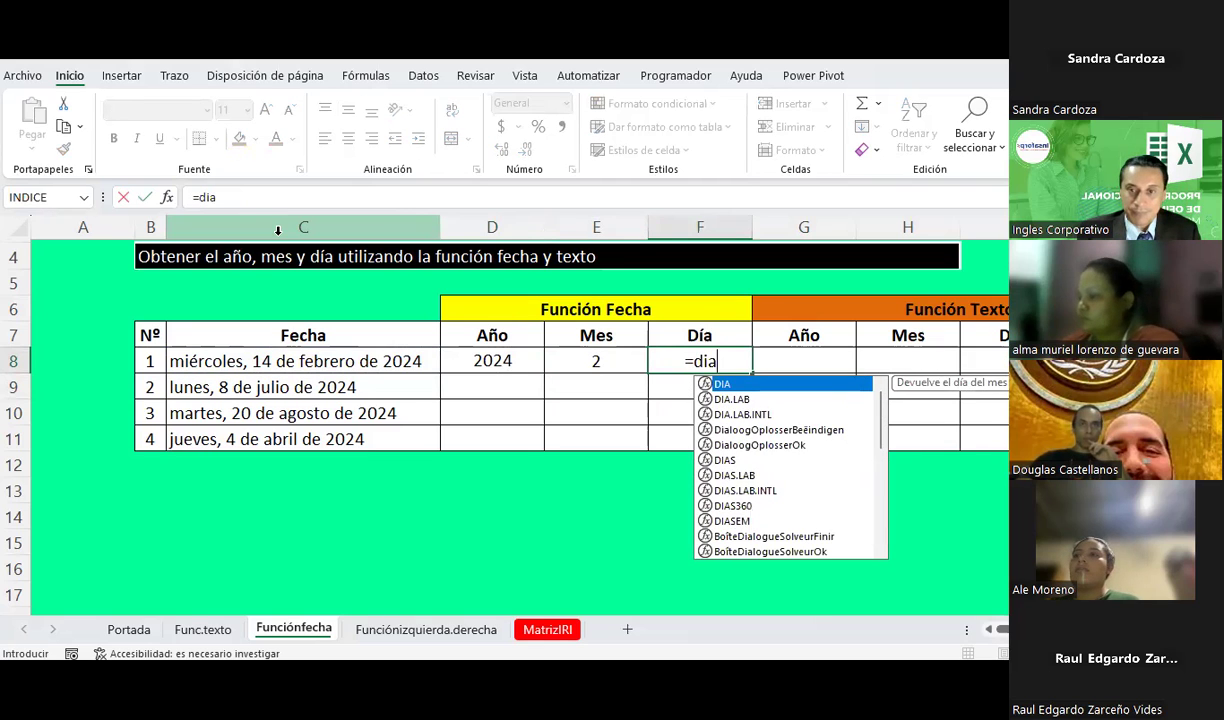
text(()
key(Left)
key(Left)
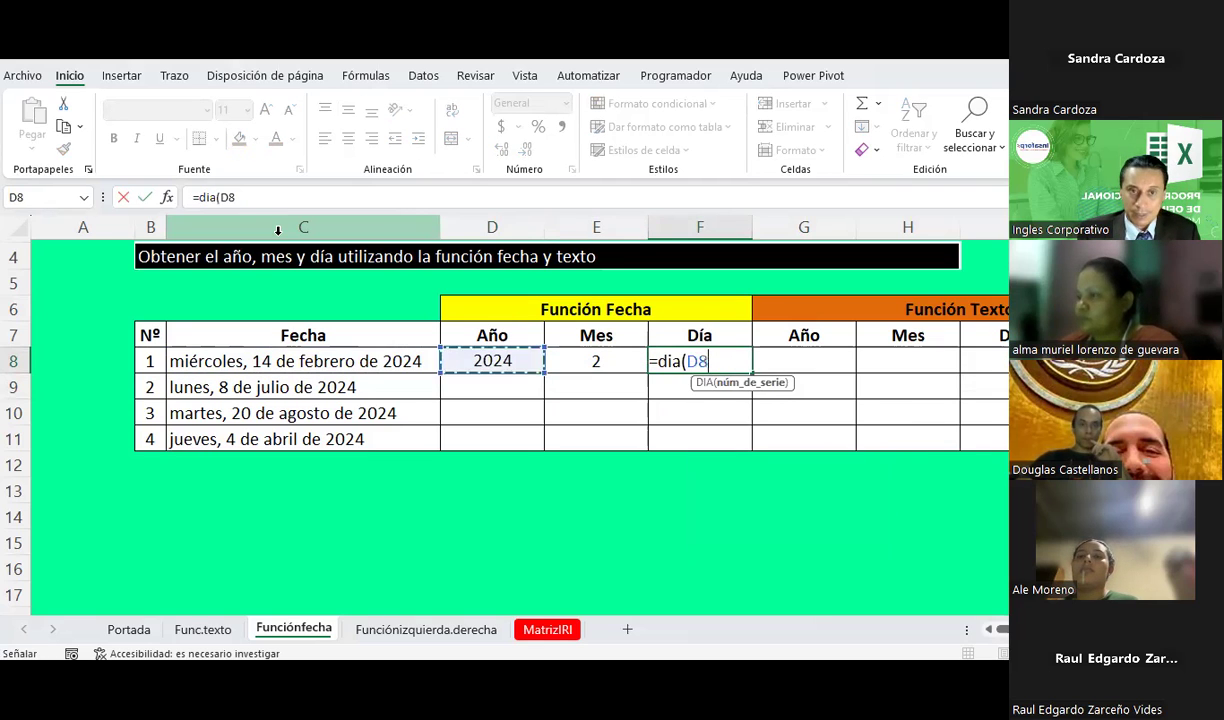
key(Left)
text())
key(Return)
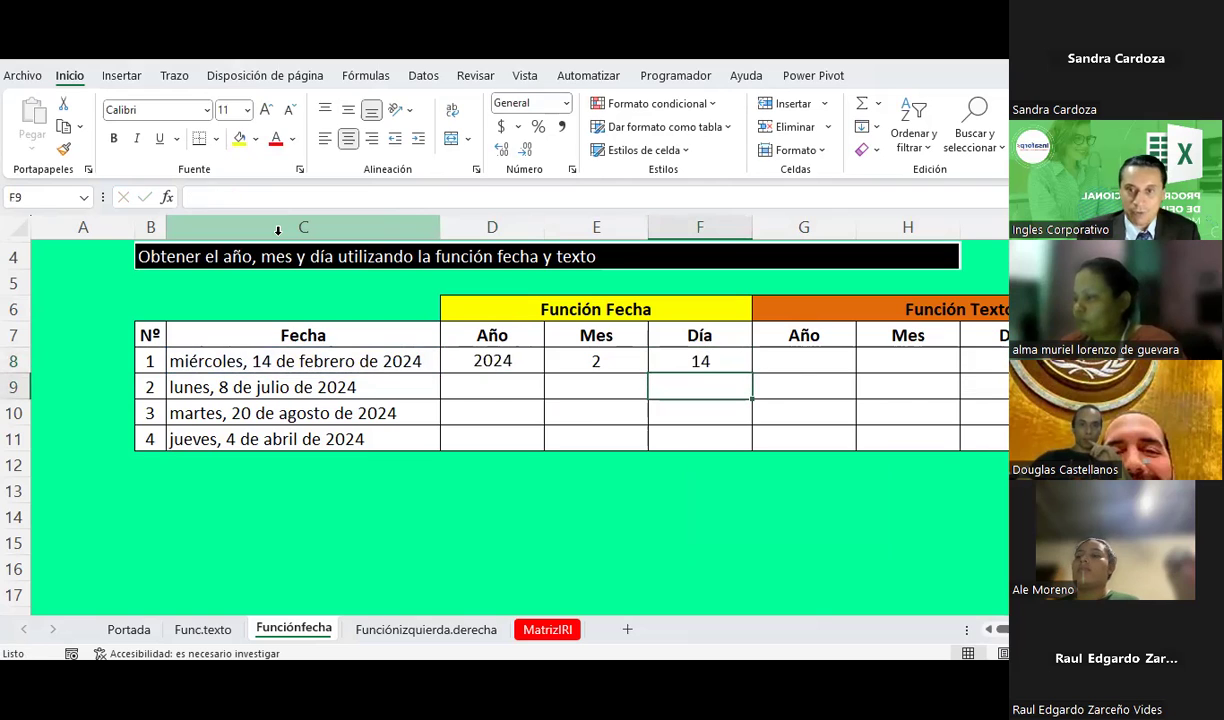
key(Left)
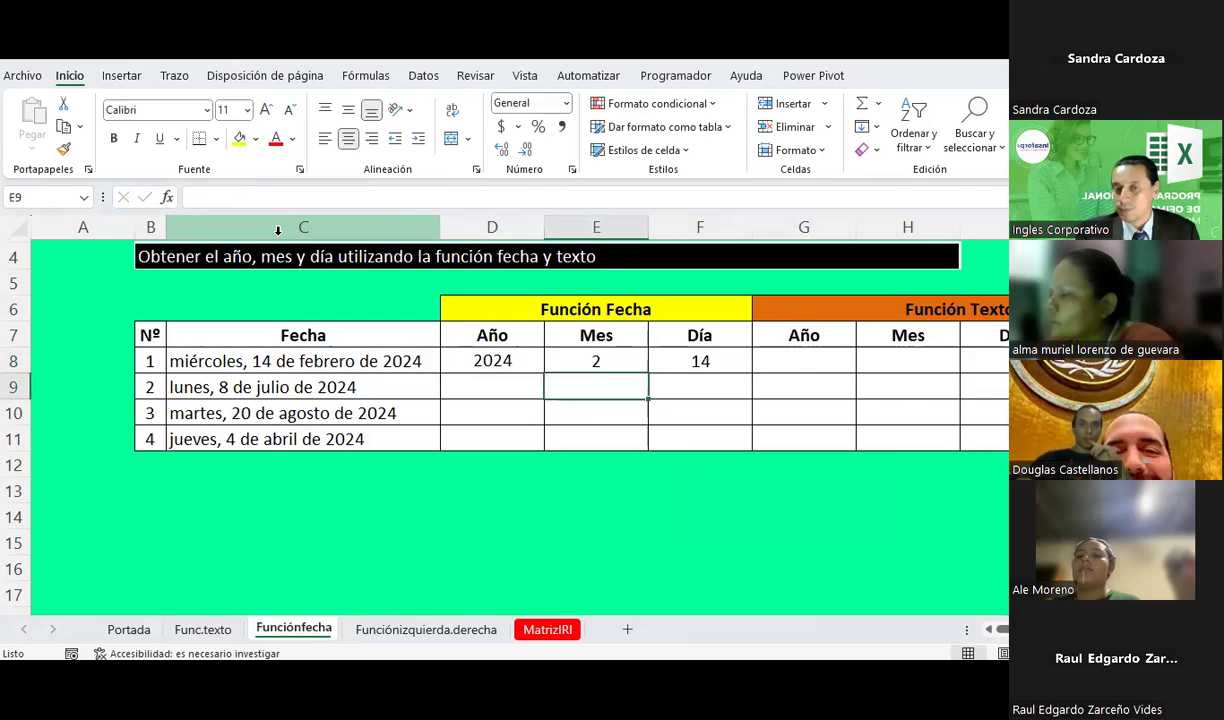
key(Left)
text(=fech)
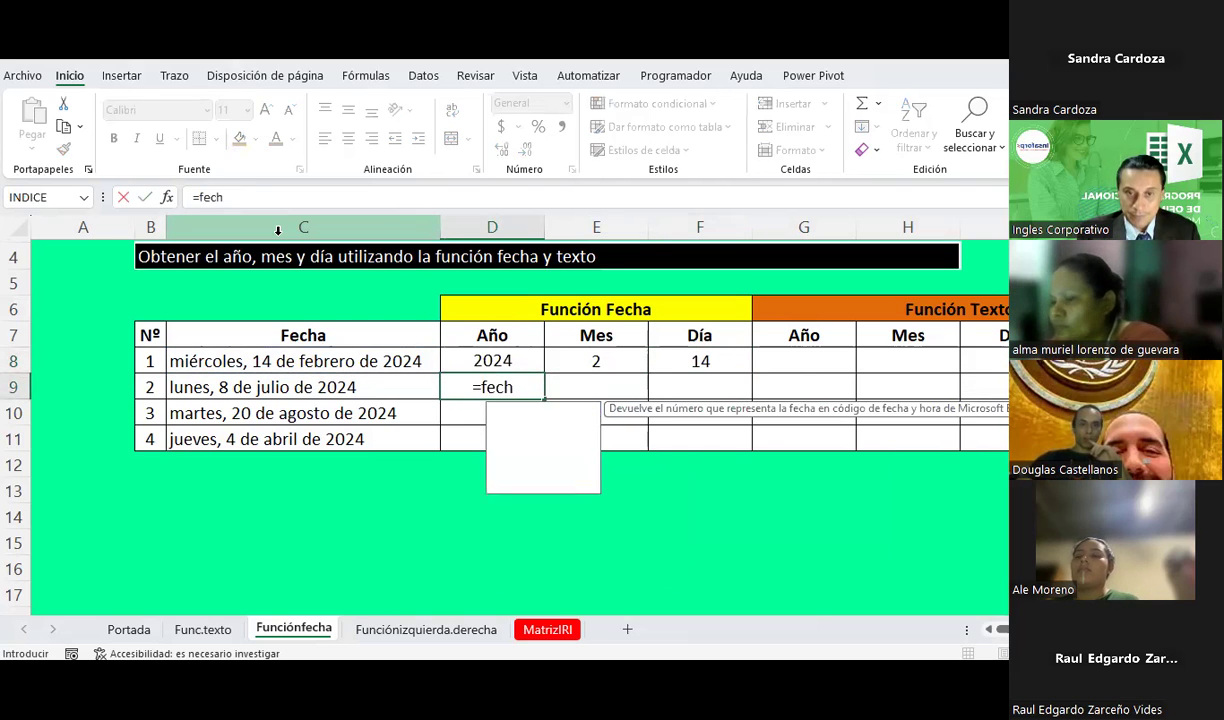
text(a()
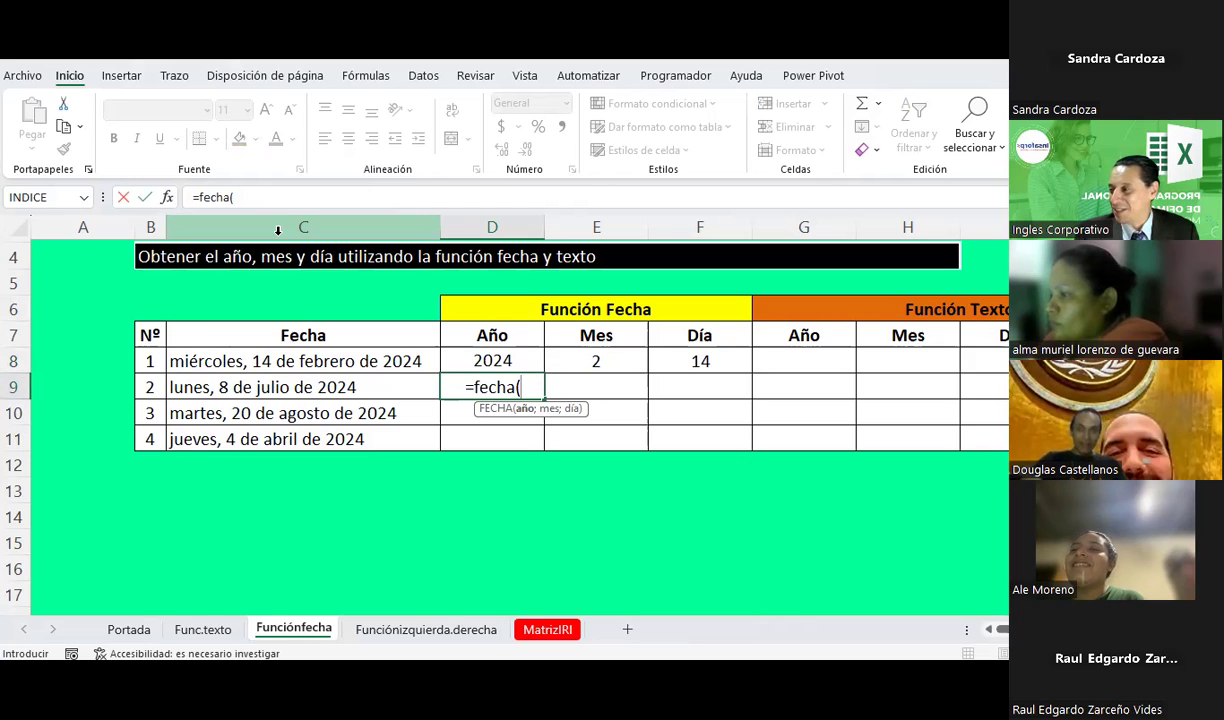
key(Escape)
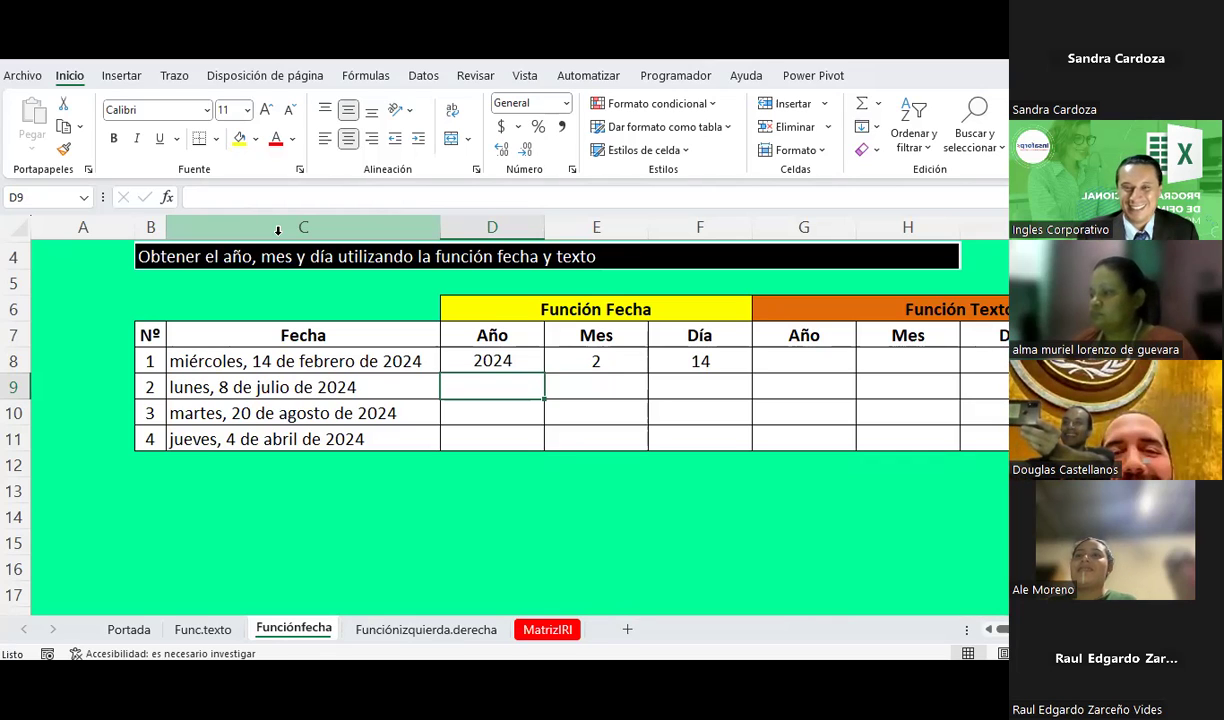
click(167, 197)
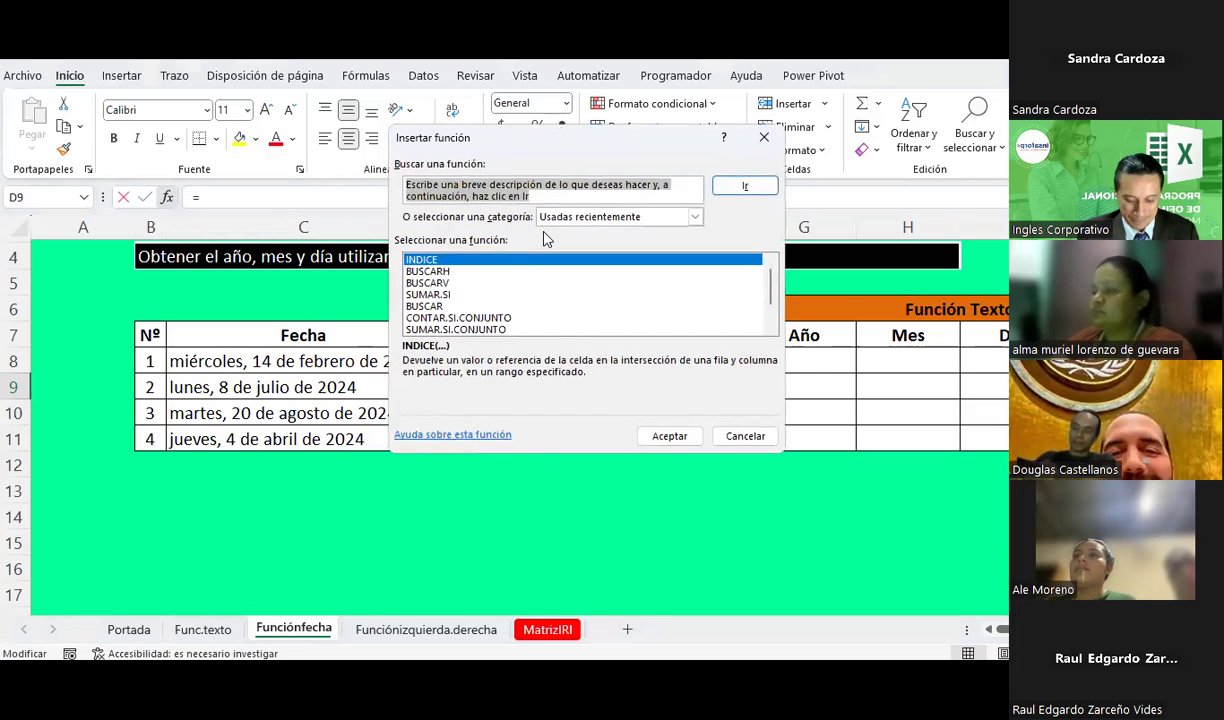
text(fecha)
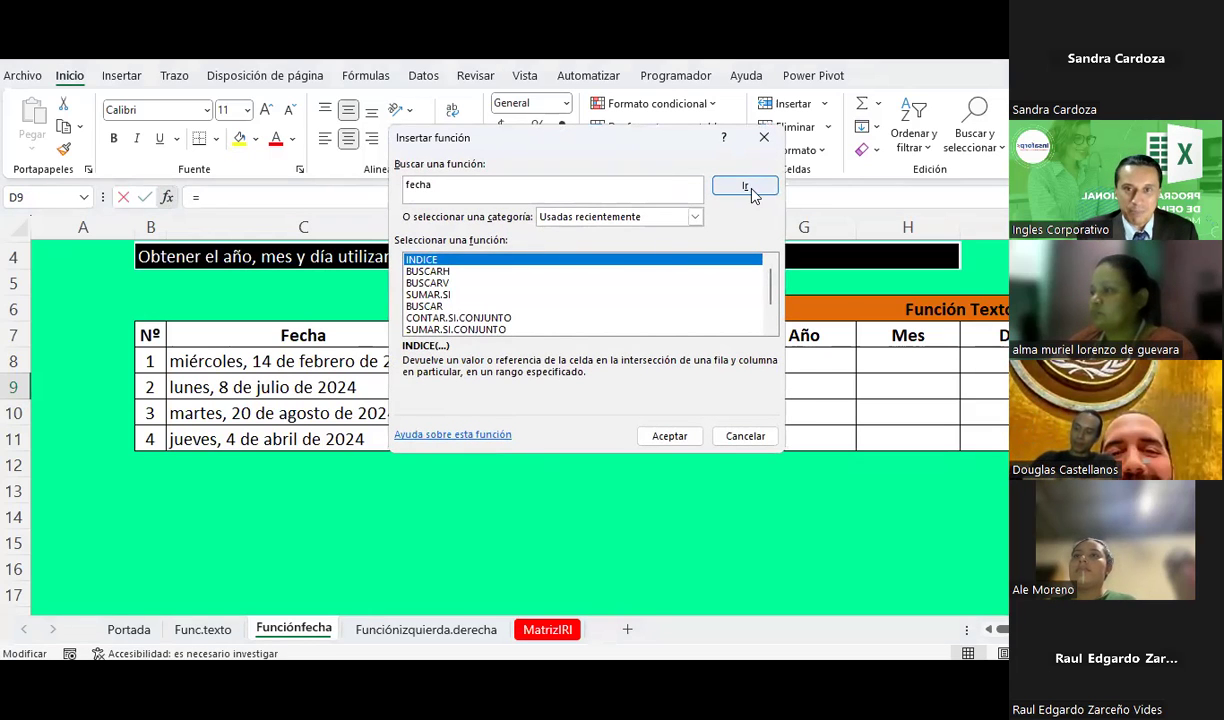
click(747, 187)
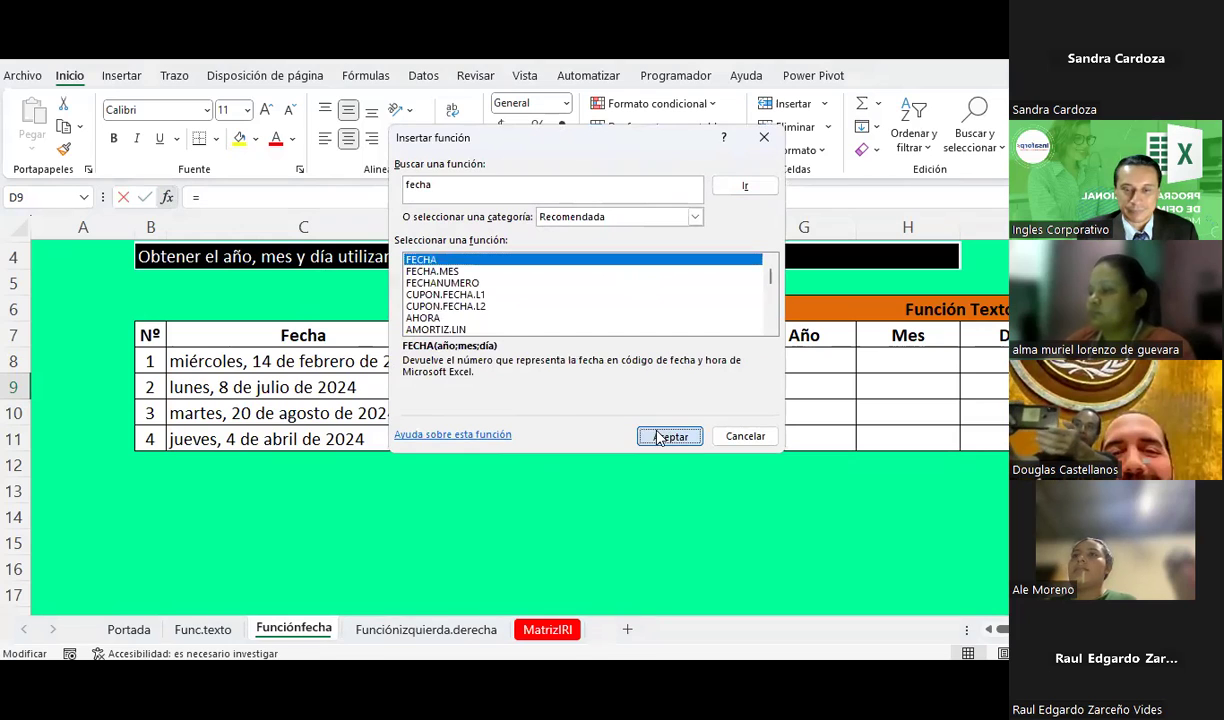
click(658, 438)
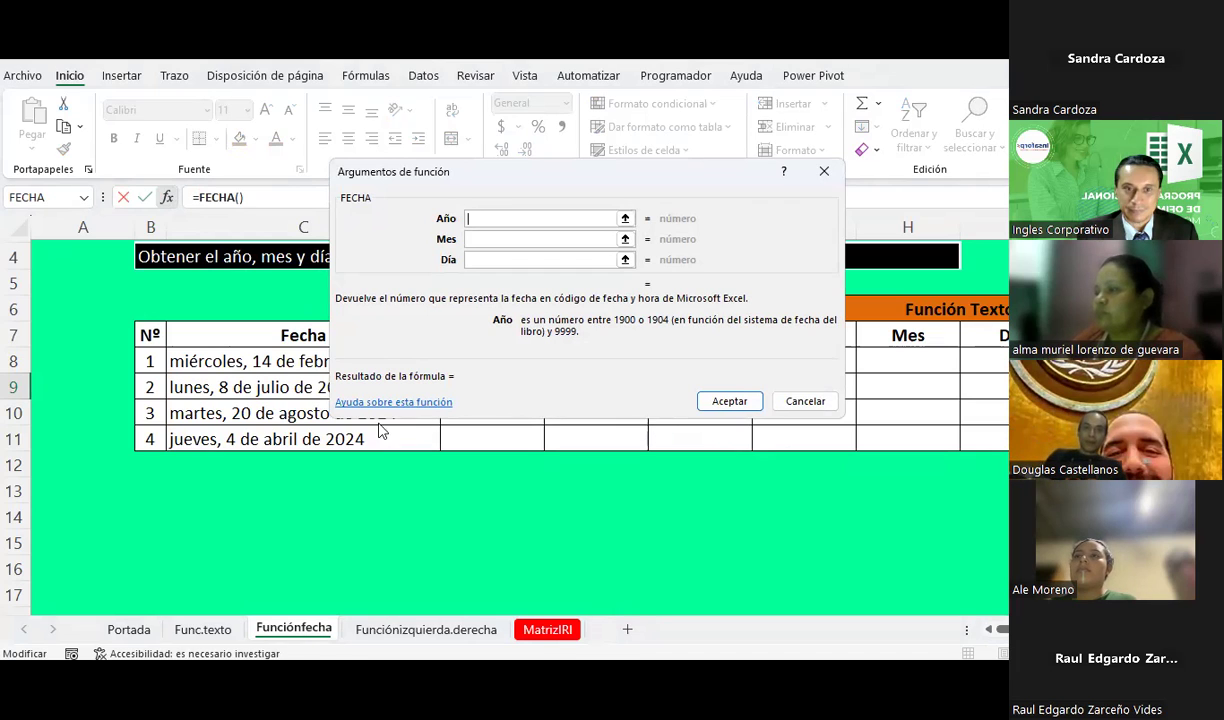
click(248, 388)
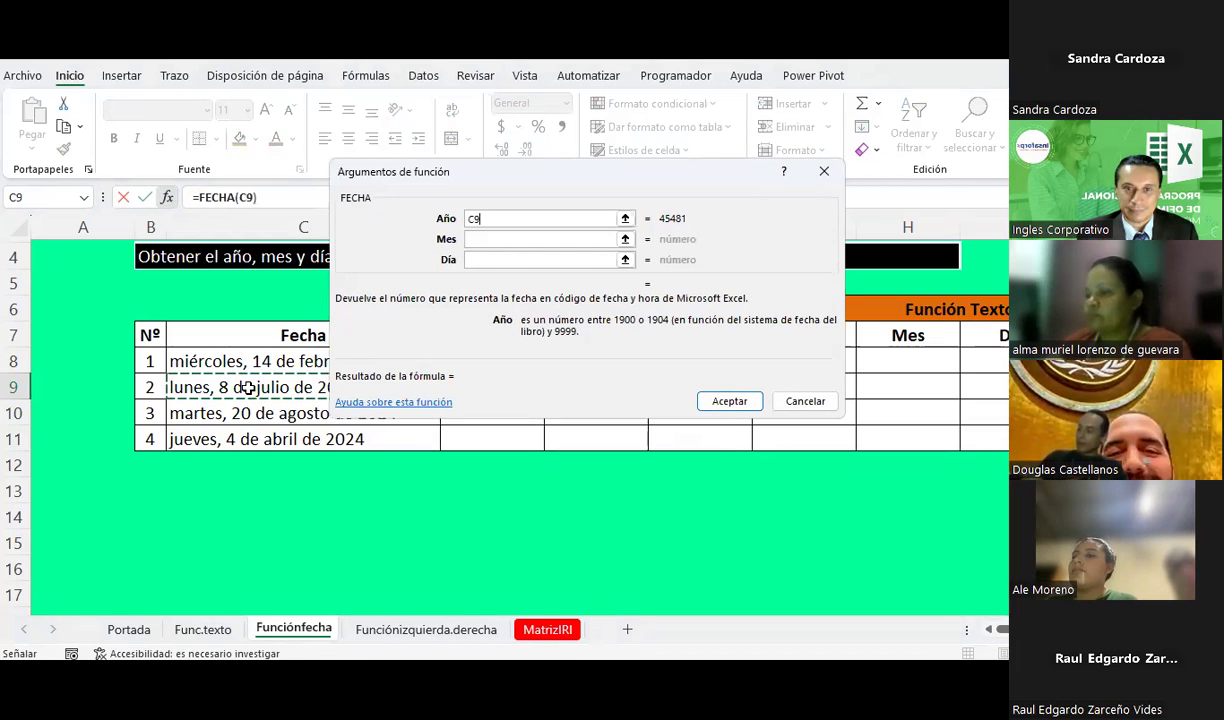
click(486, 240)
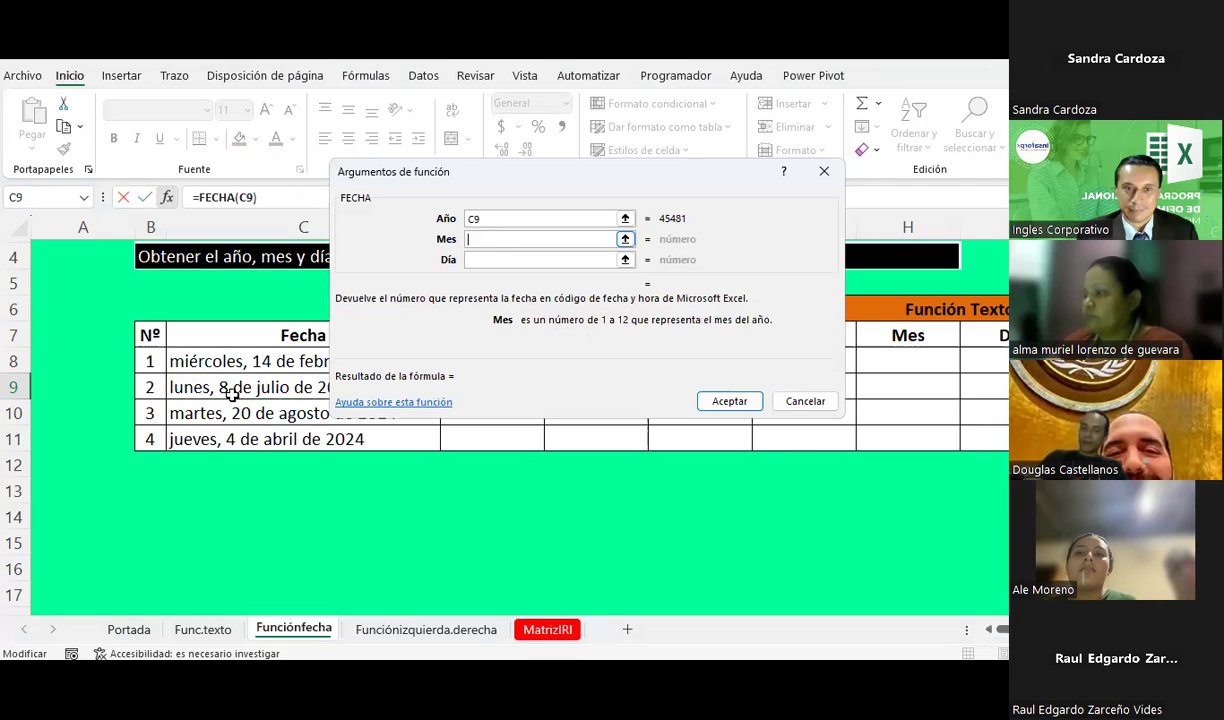
click(215, 386)
click(432, 260)
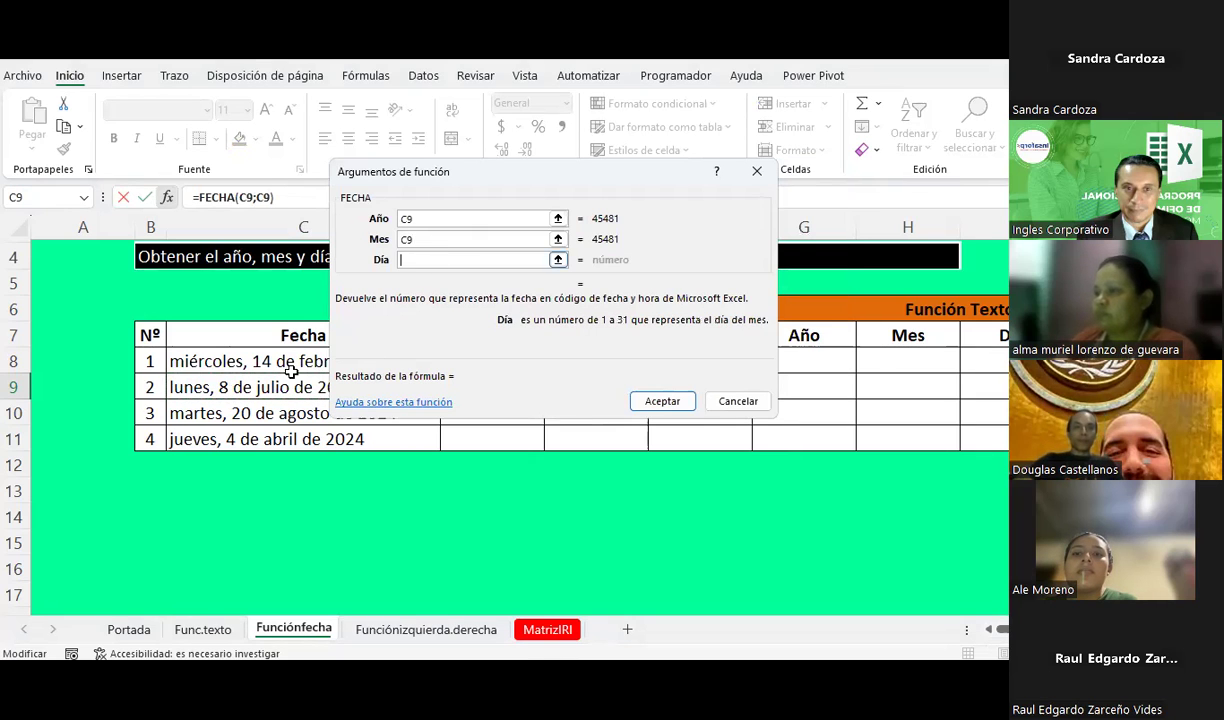
click(252, 386)
click(657, 401)
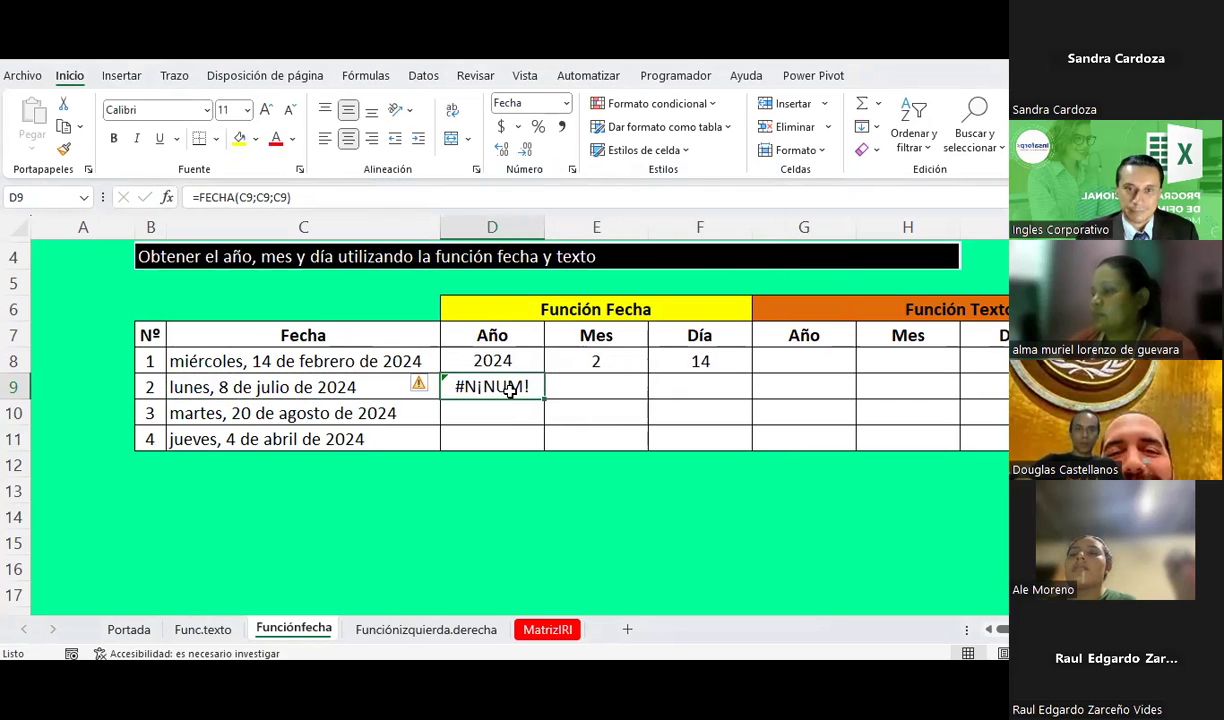
key(Delete)
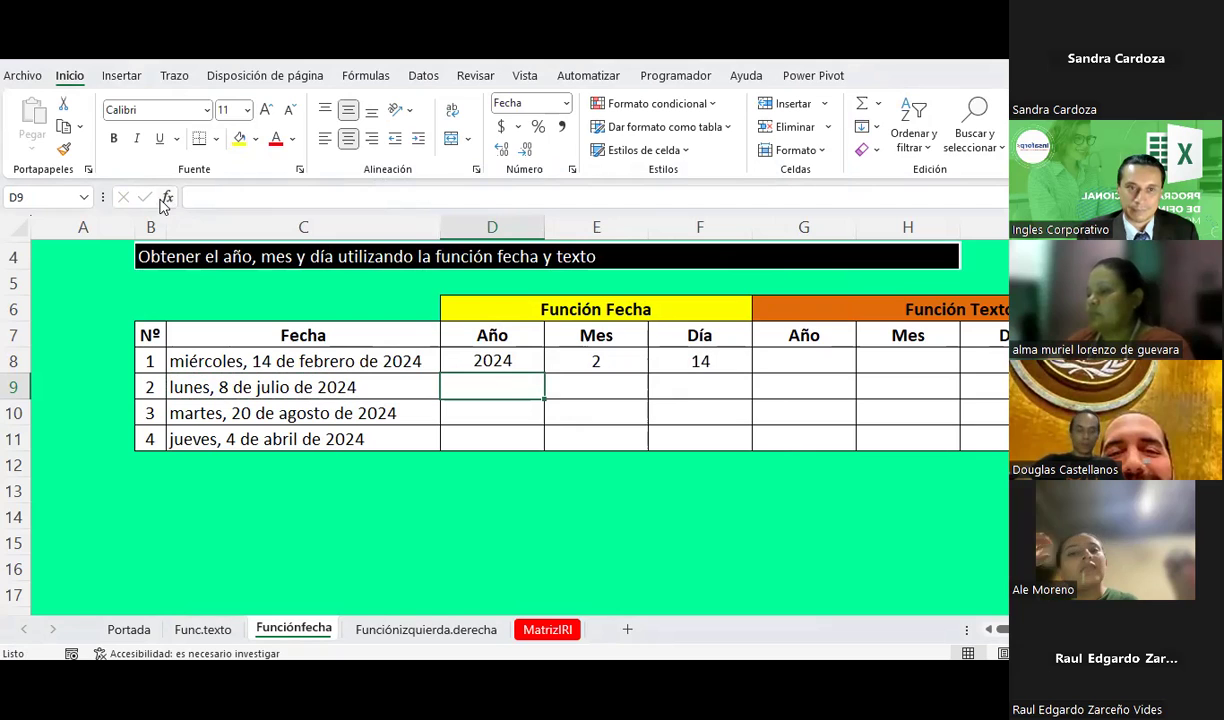
click(166, 197)
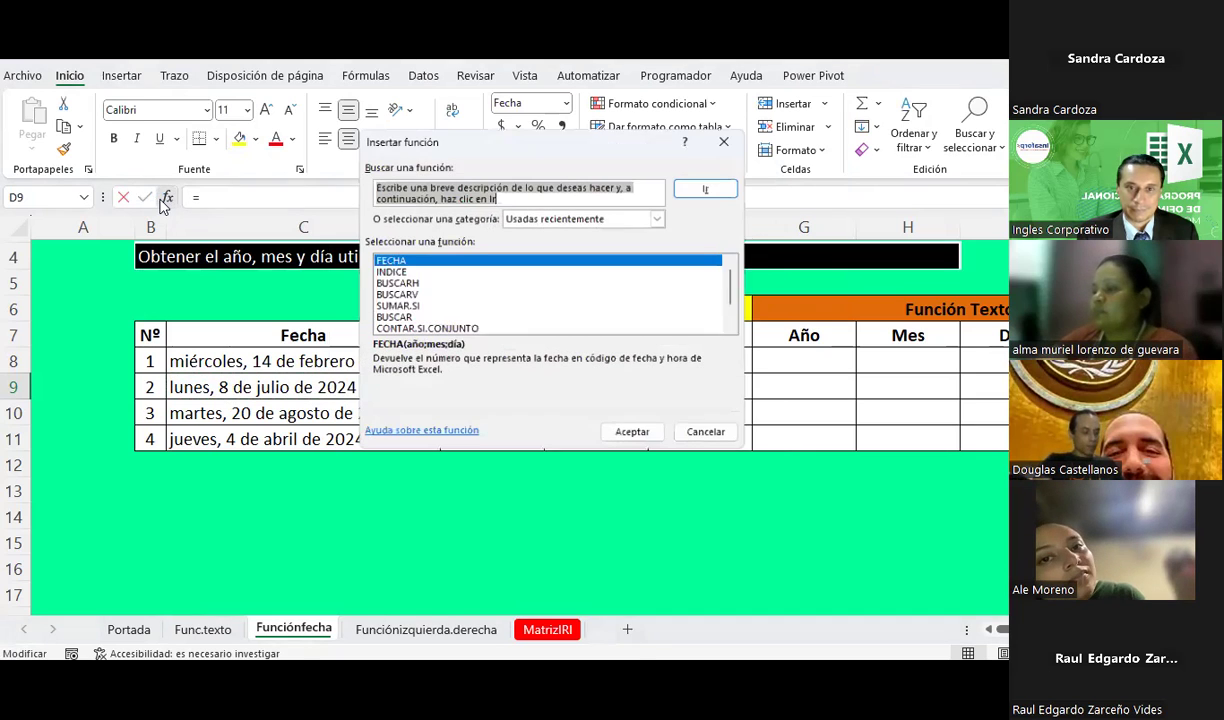
double_click(405, 260)
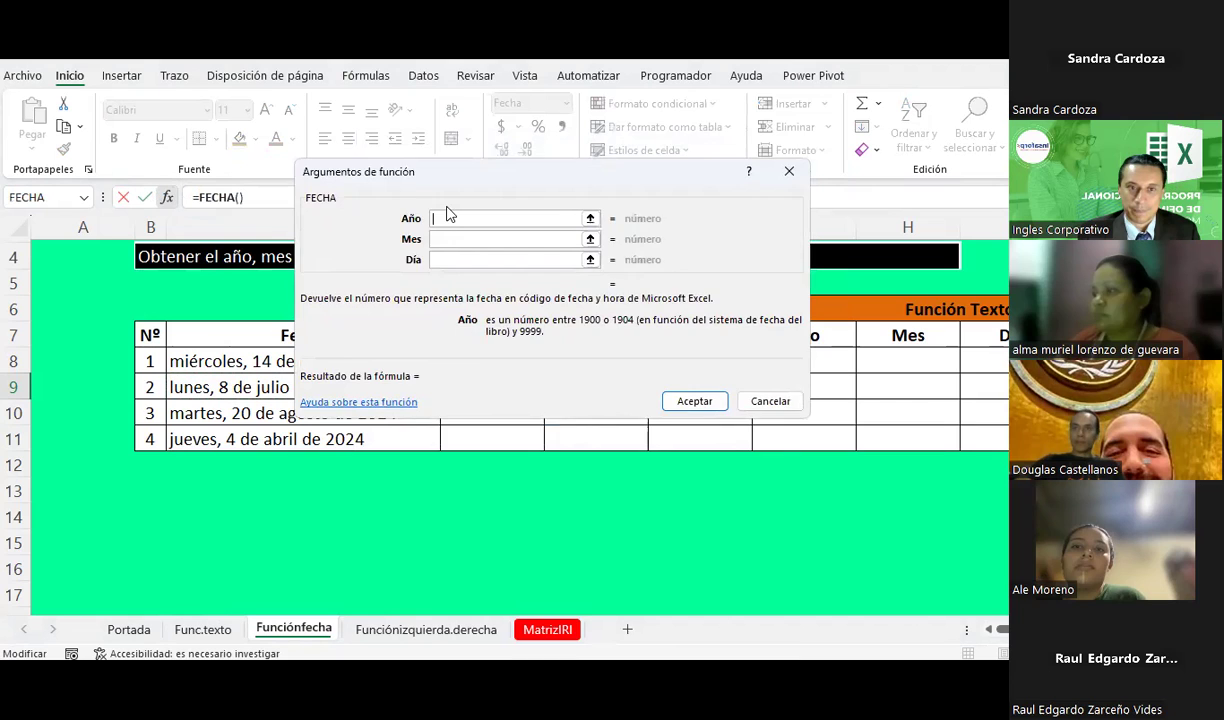
drag(295, 164, 430, 411)
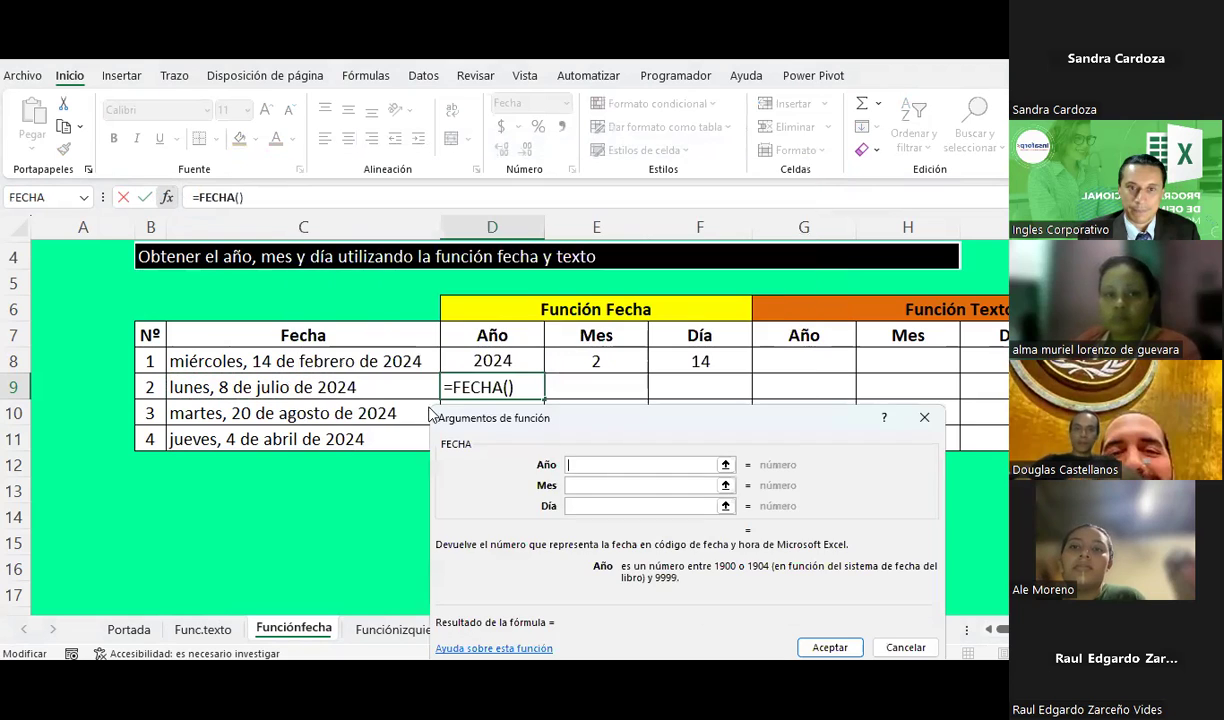
click(362, 387)
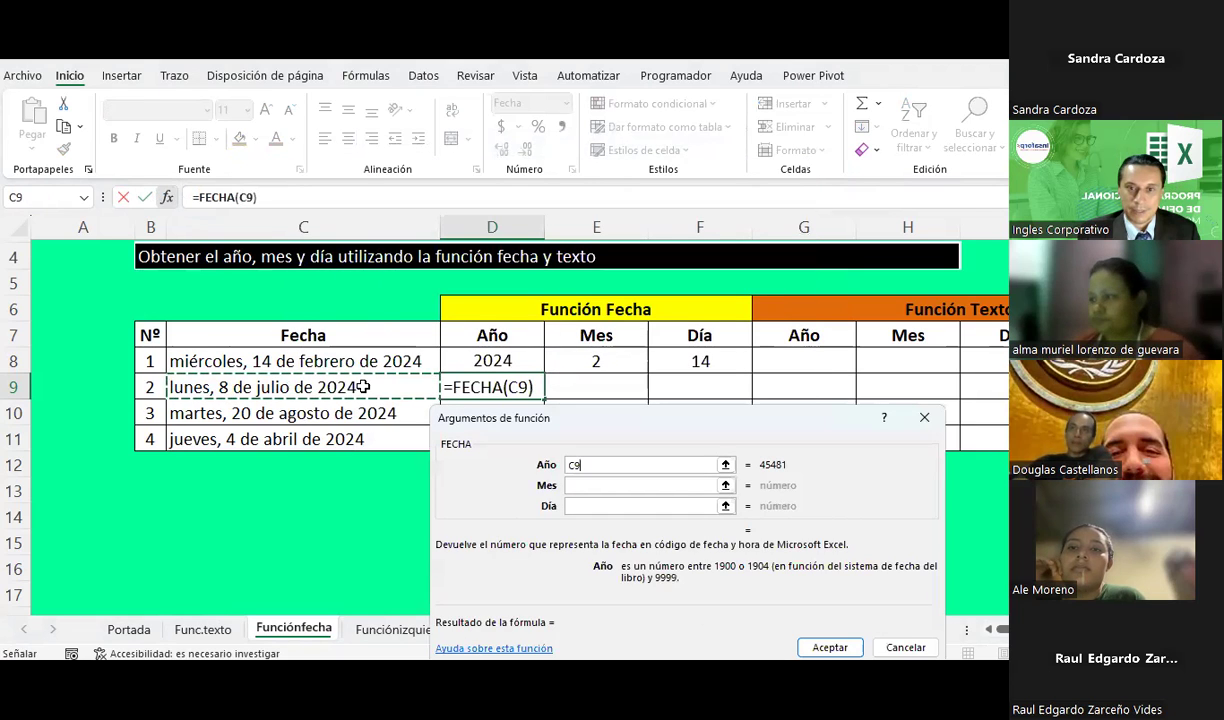
click(825, 648)
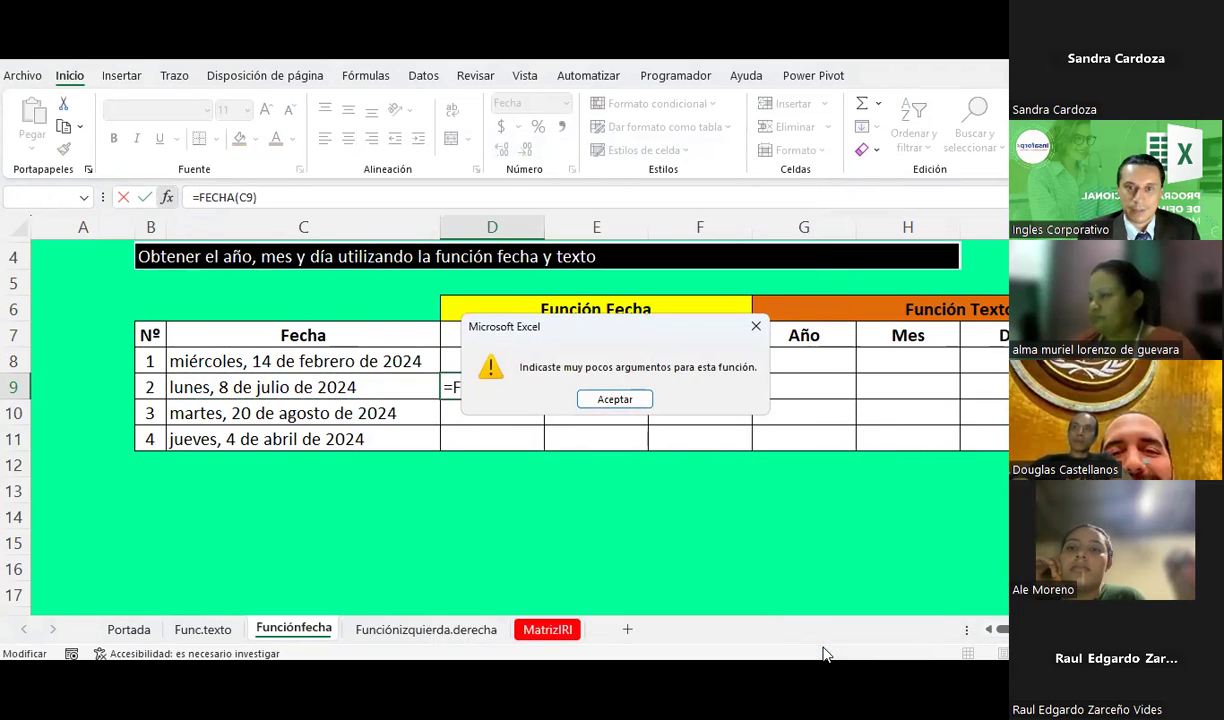
click(617, 400)
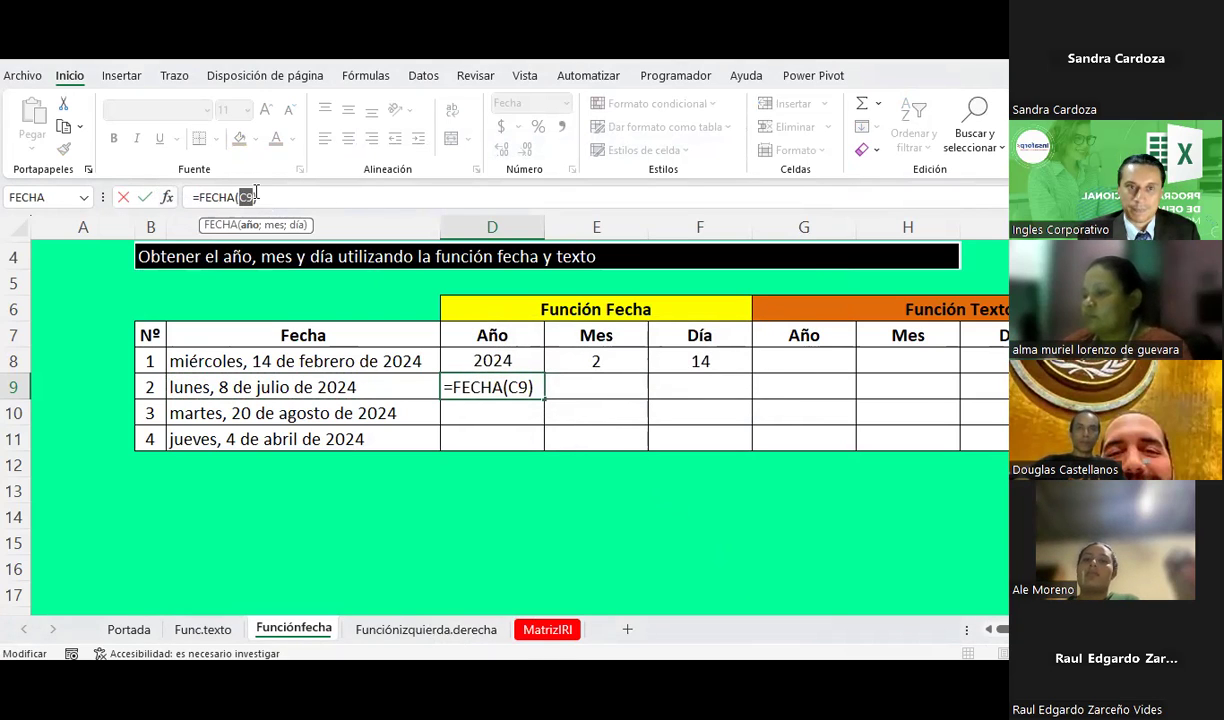
text(;)
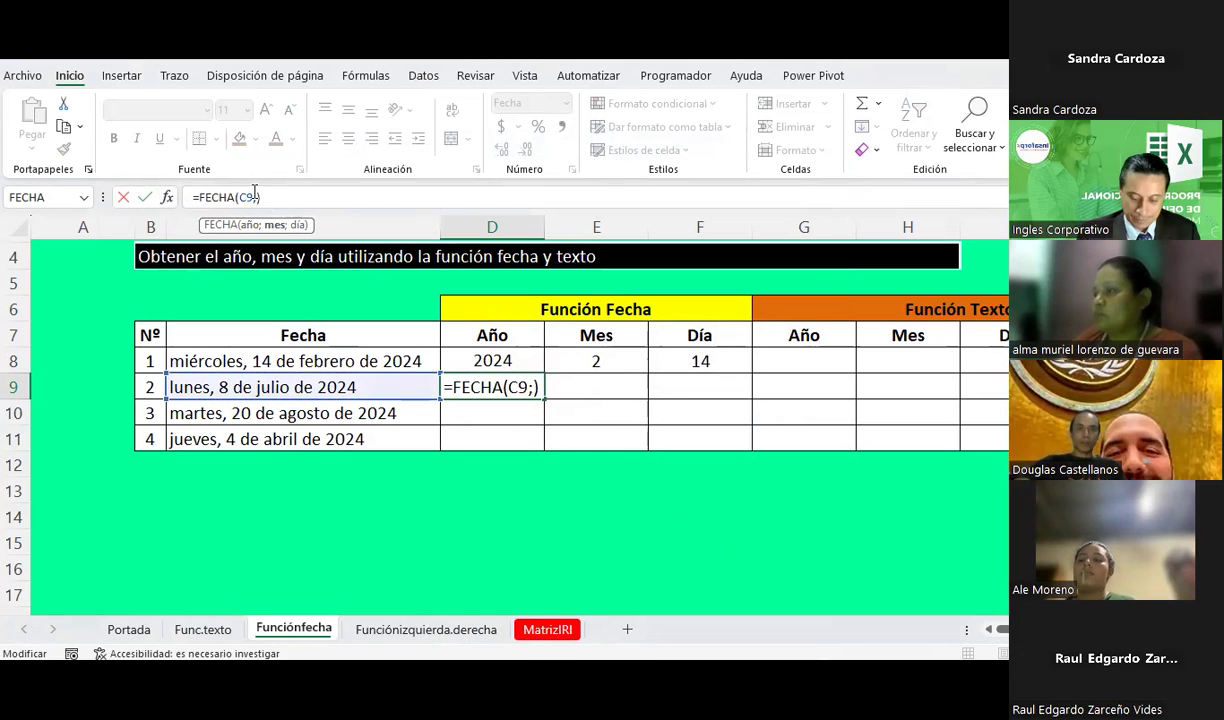
text(0;0)
key(Return)
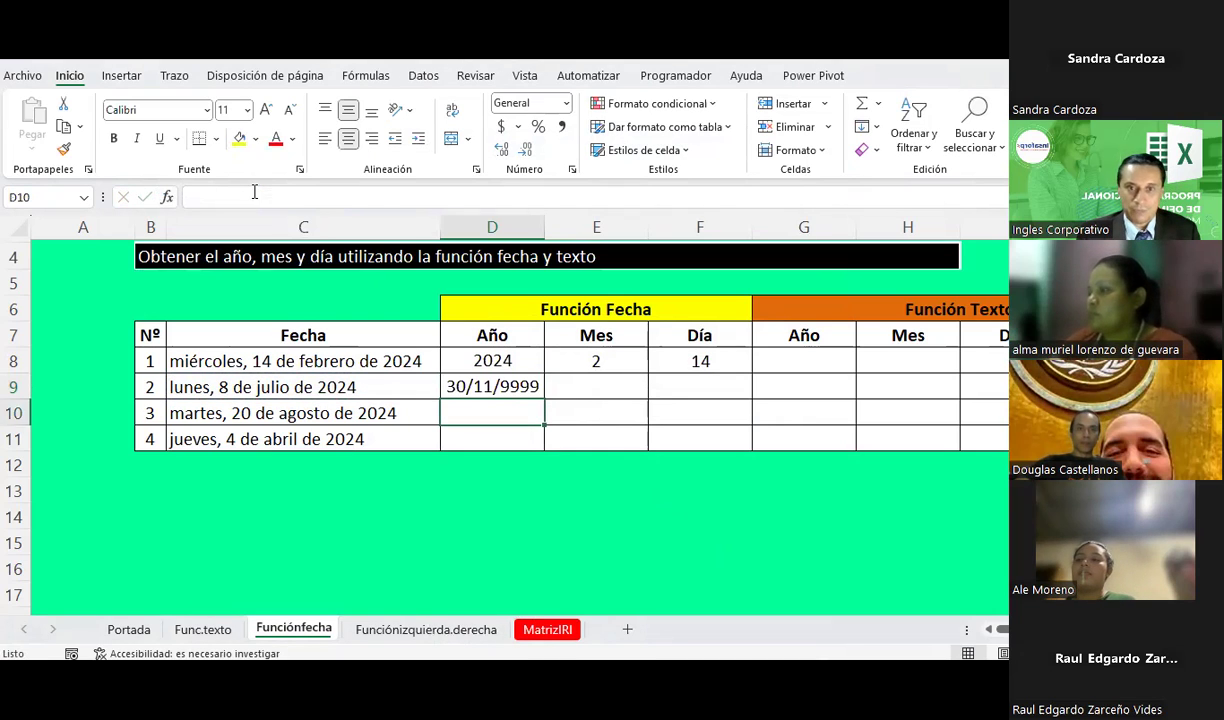
key(Up)
key(Delete)
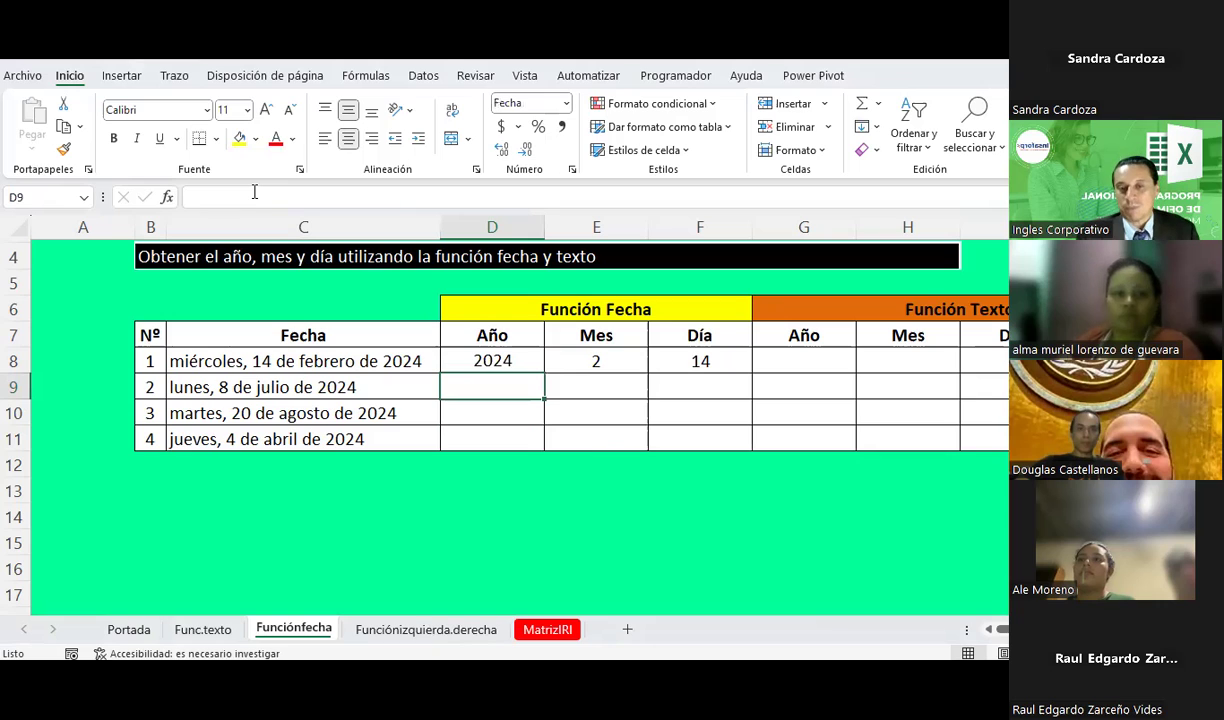
- Fill the D8:F8 year, month and day formulas down through row 11
mouse_move(532, 362)
mouse_down()
mouse_move(750, 372)
mouse_move(729, 446)
mouse_up()
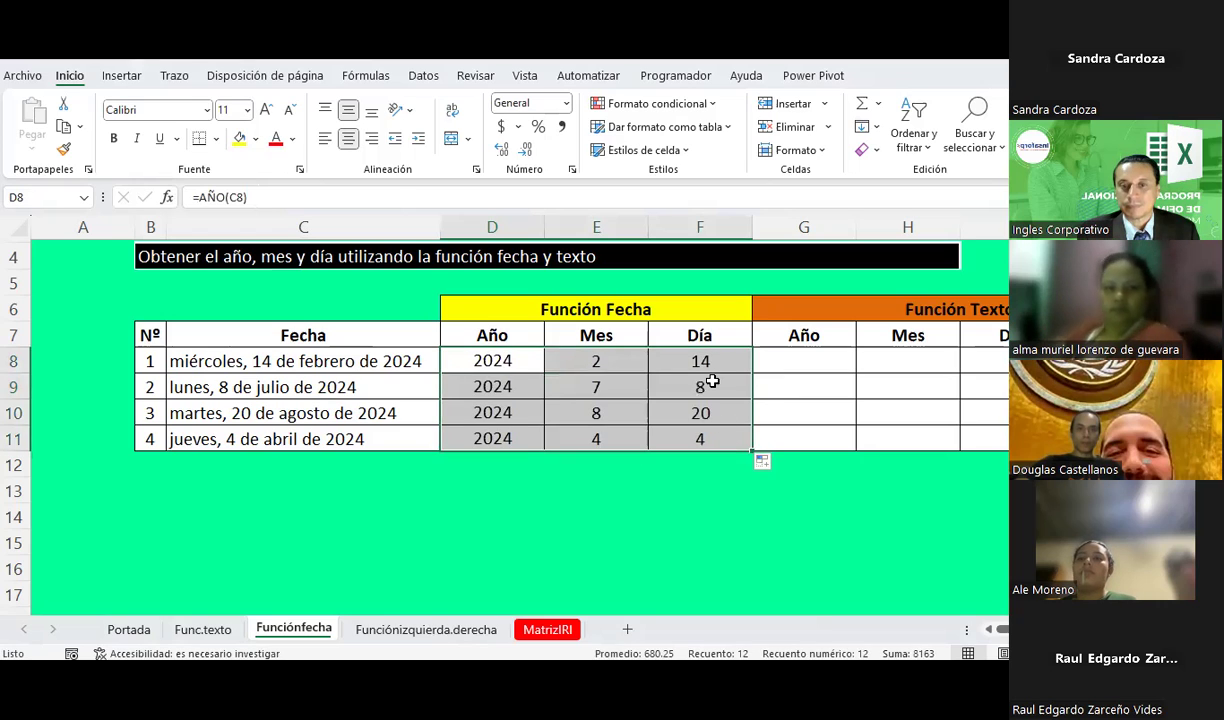
click(826, 354)
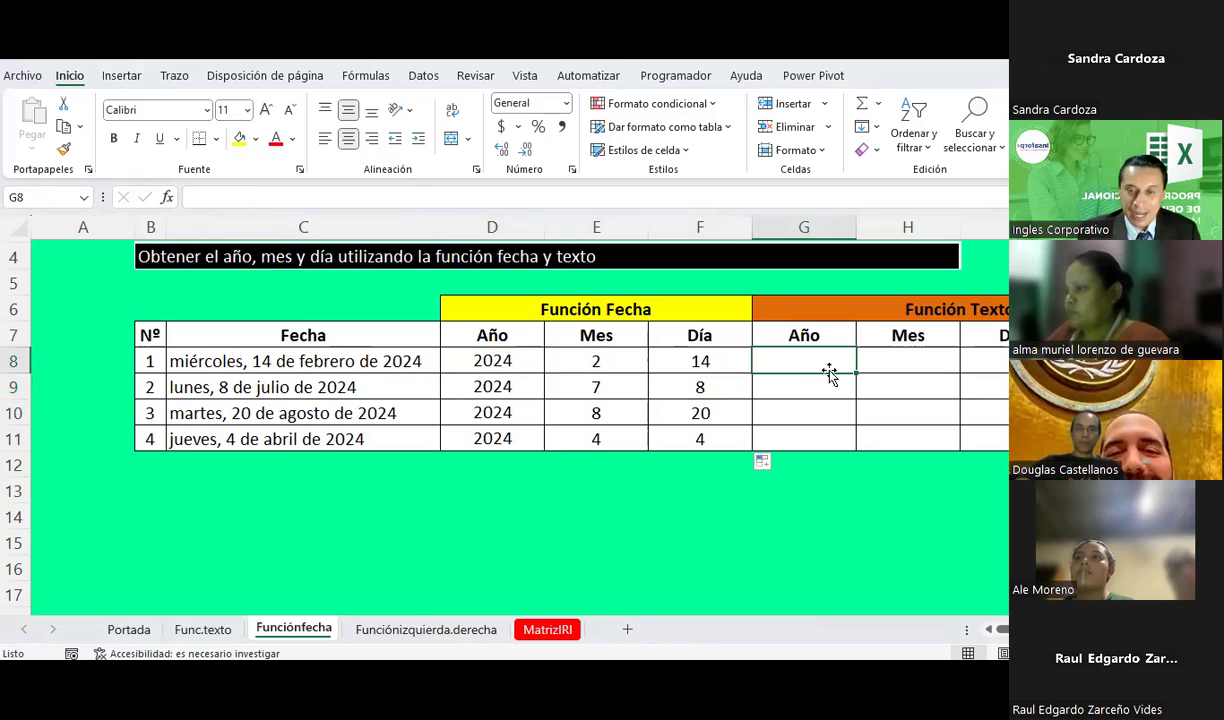
- Enter =TEXTO($C8;"yyyy") in G8, locking column C, to show 2024
text(=texto)
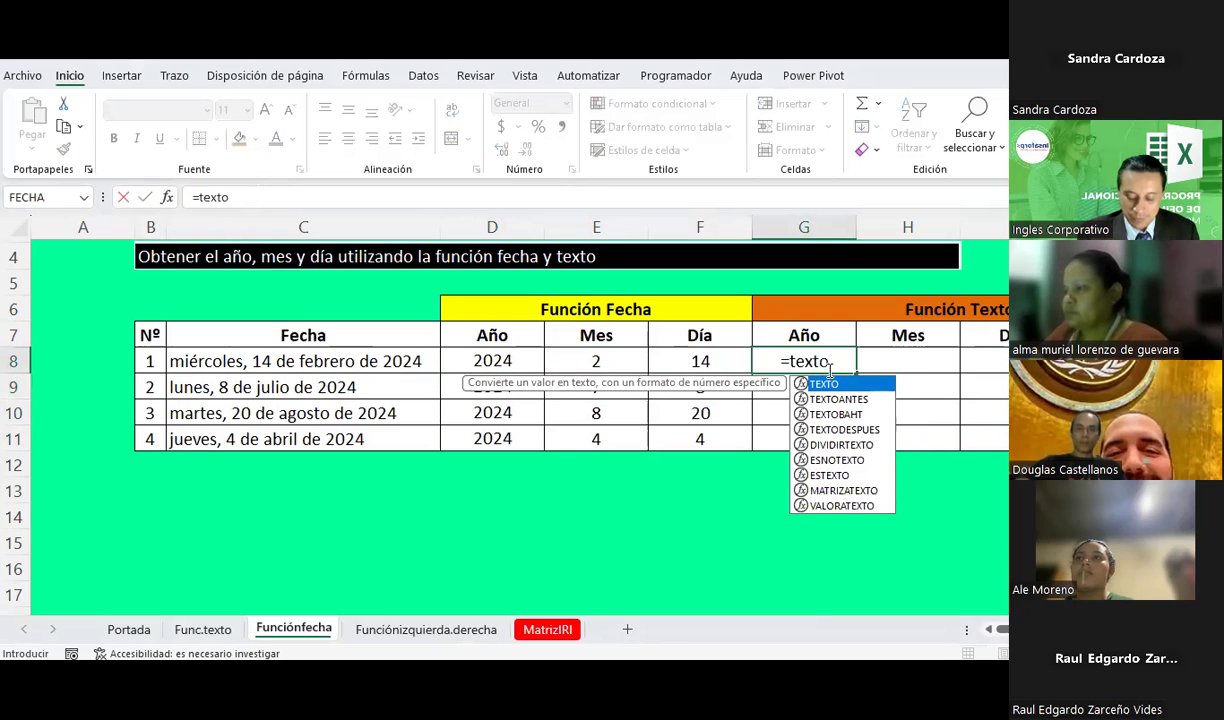
text(()
key(Left)
key(Left)
key(Left)
key(Left)
text(;)
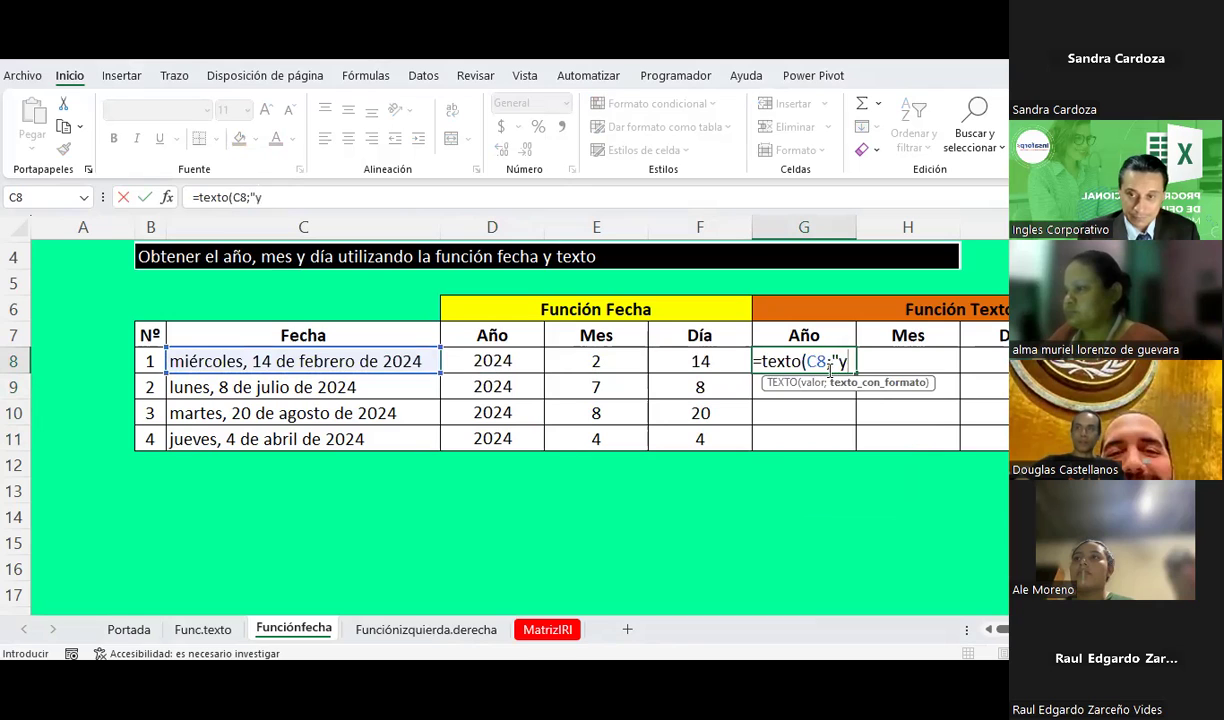
text(yyy)
text())
key(Return)
click(827, 365)
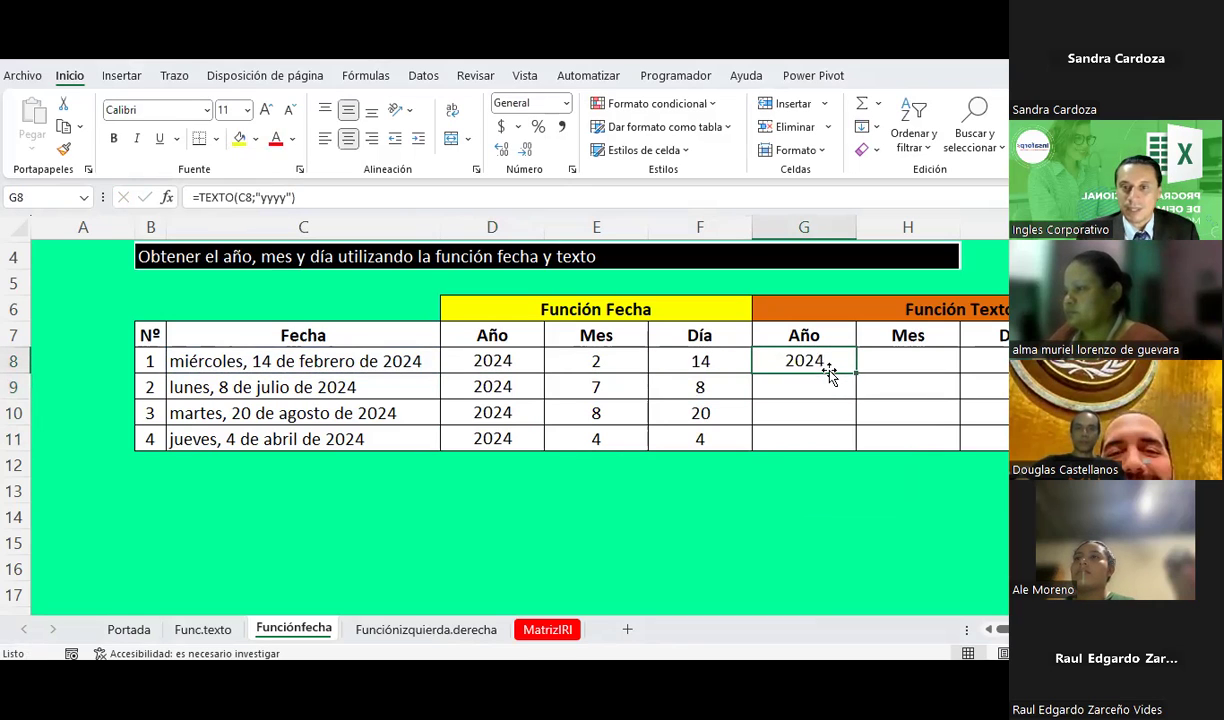
key(Right)
click(829, 372)
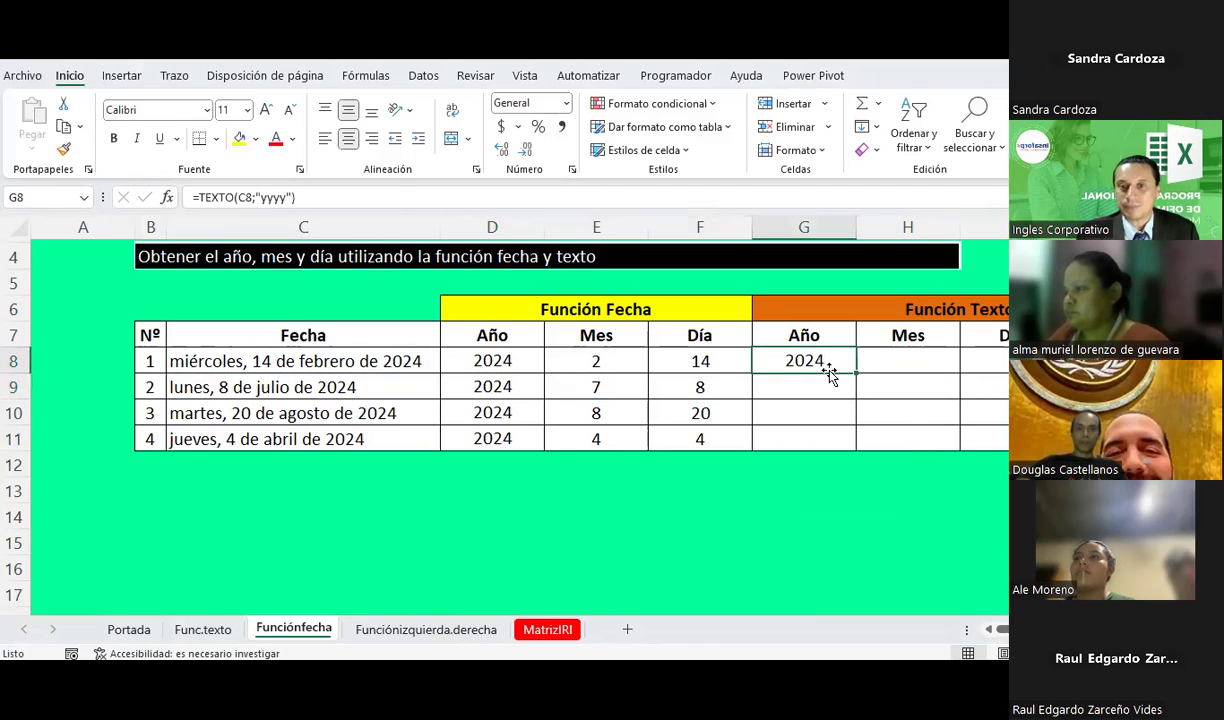
double_click(829, 372)
key(Left)
key(Left)
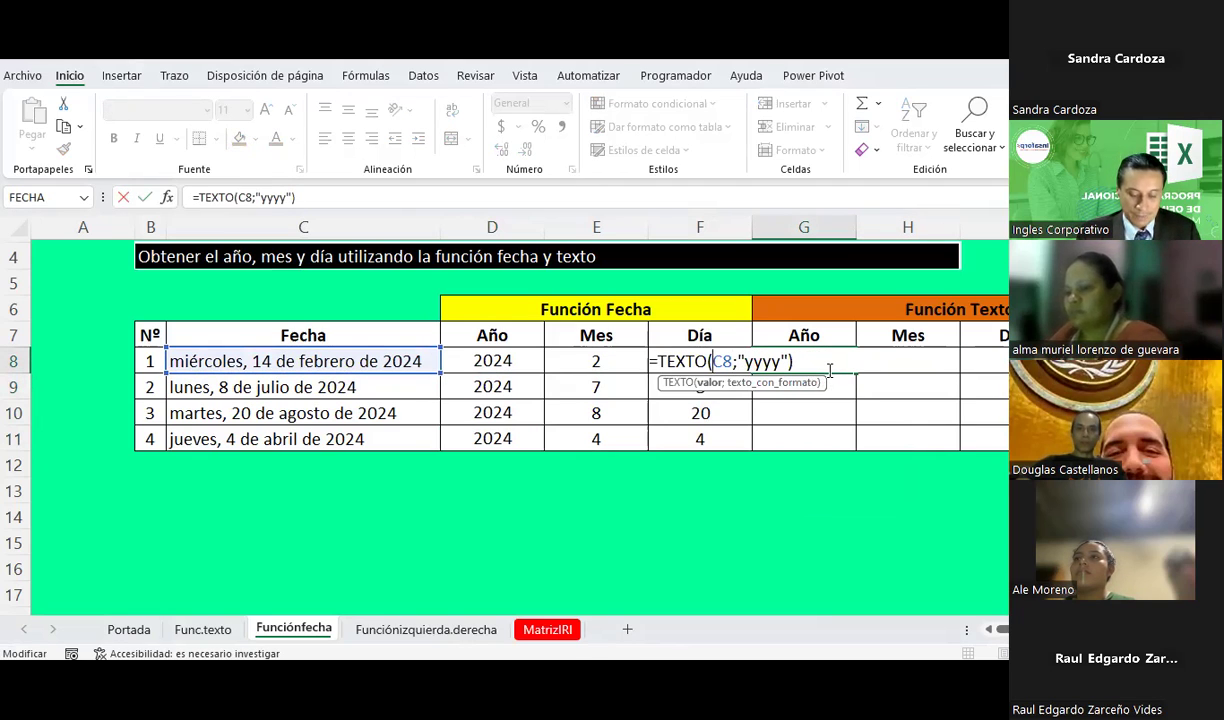
text($)
key(ctrl+Return)
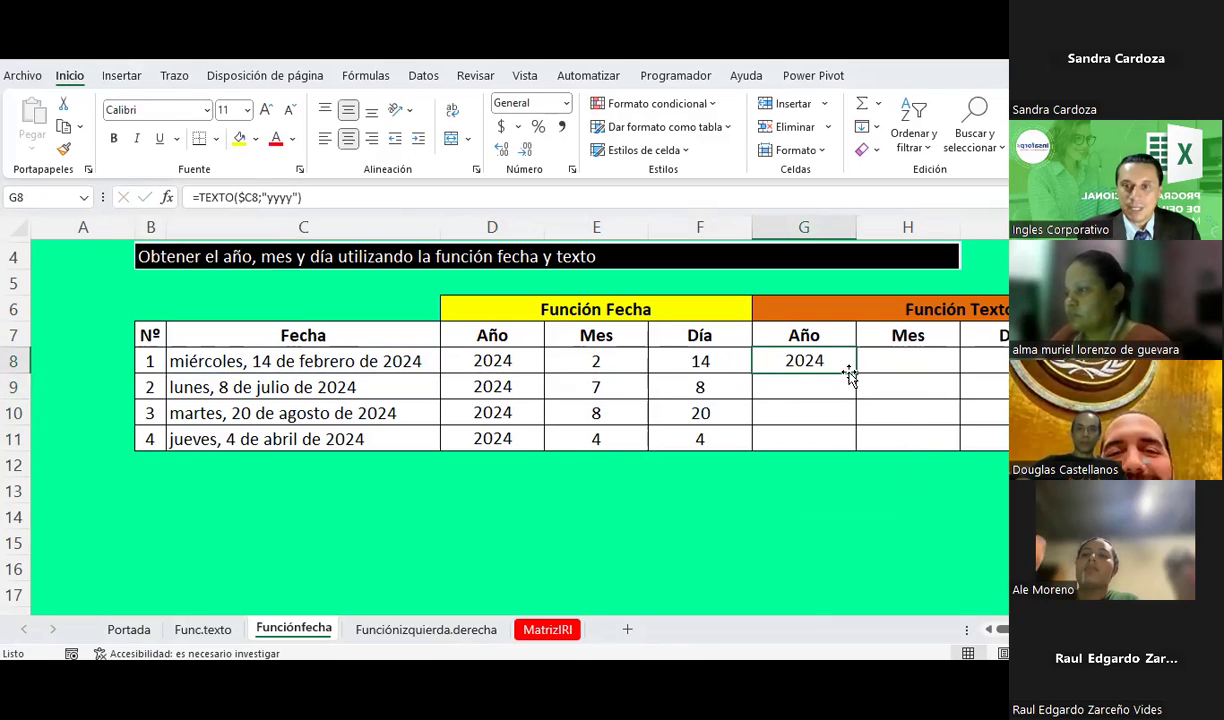
- Copy G8's formula across to J8 and change H8's format code to "mmmm" for febrero
drag(856, 372, 985, 365)
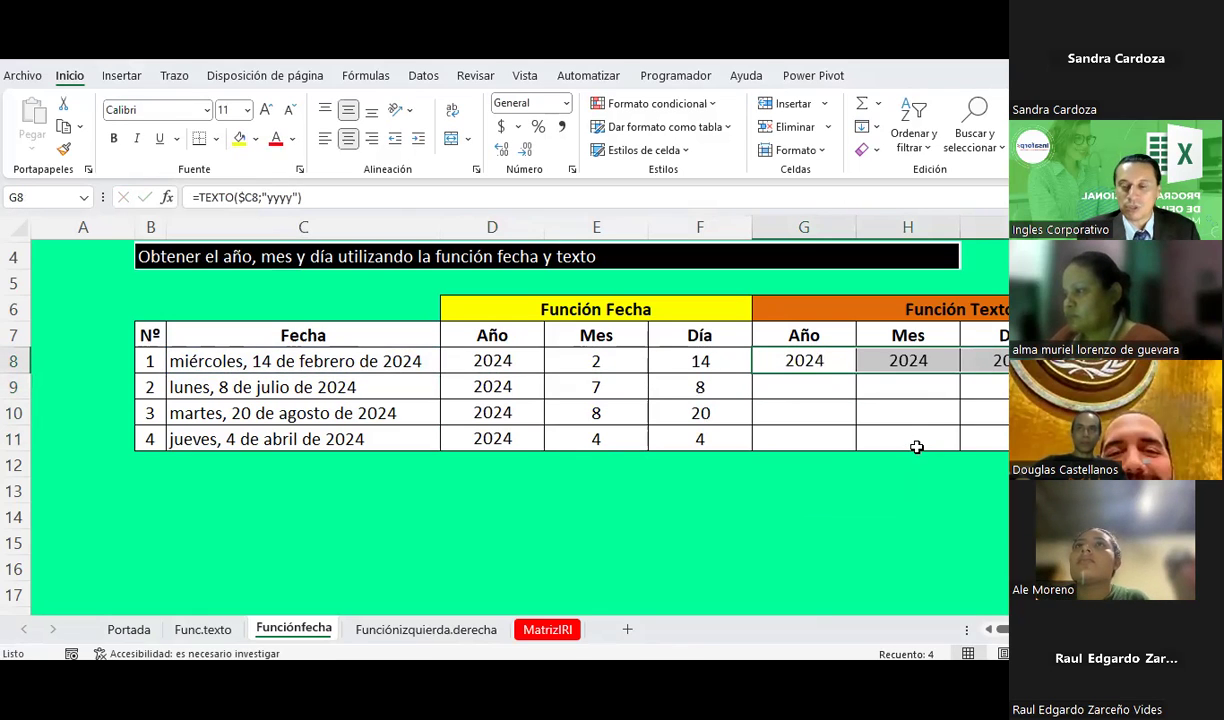
click(940, 352)
click(264, 199)
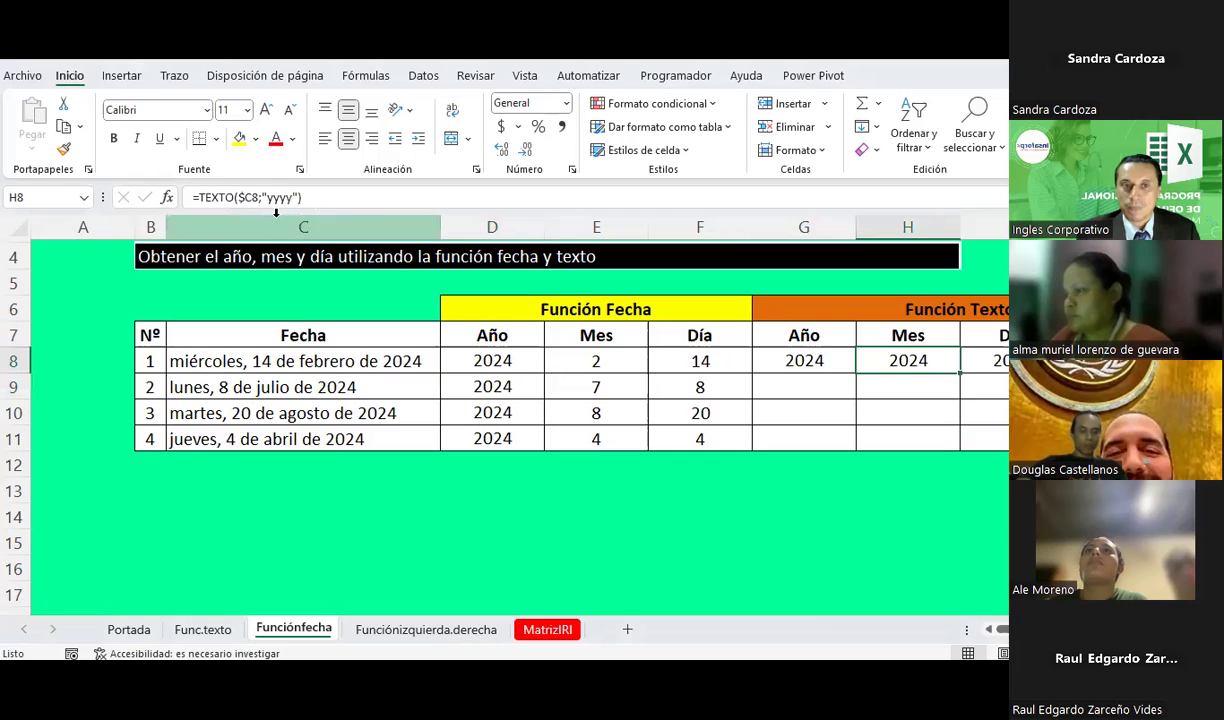
drag(266, 199, 288, 199)
text(mmm)
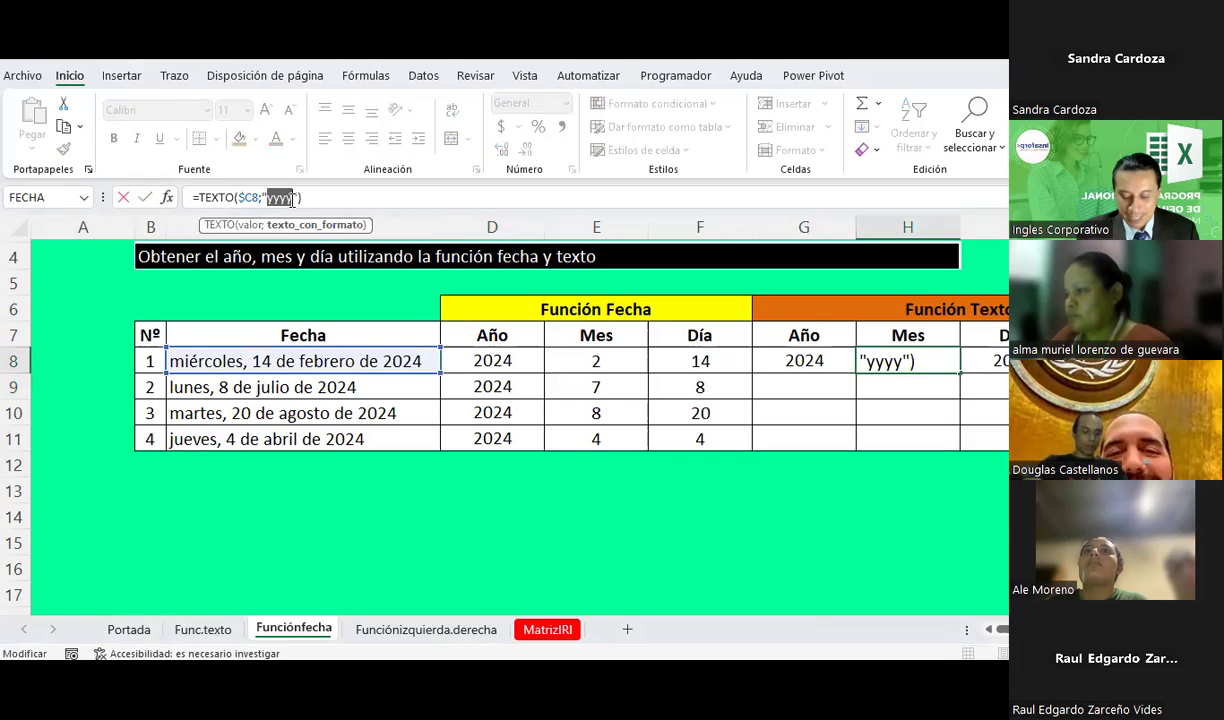
text(m)
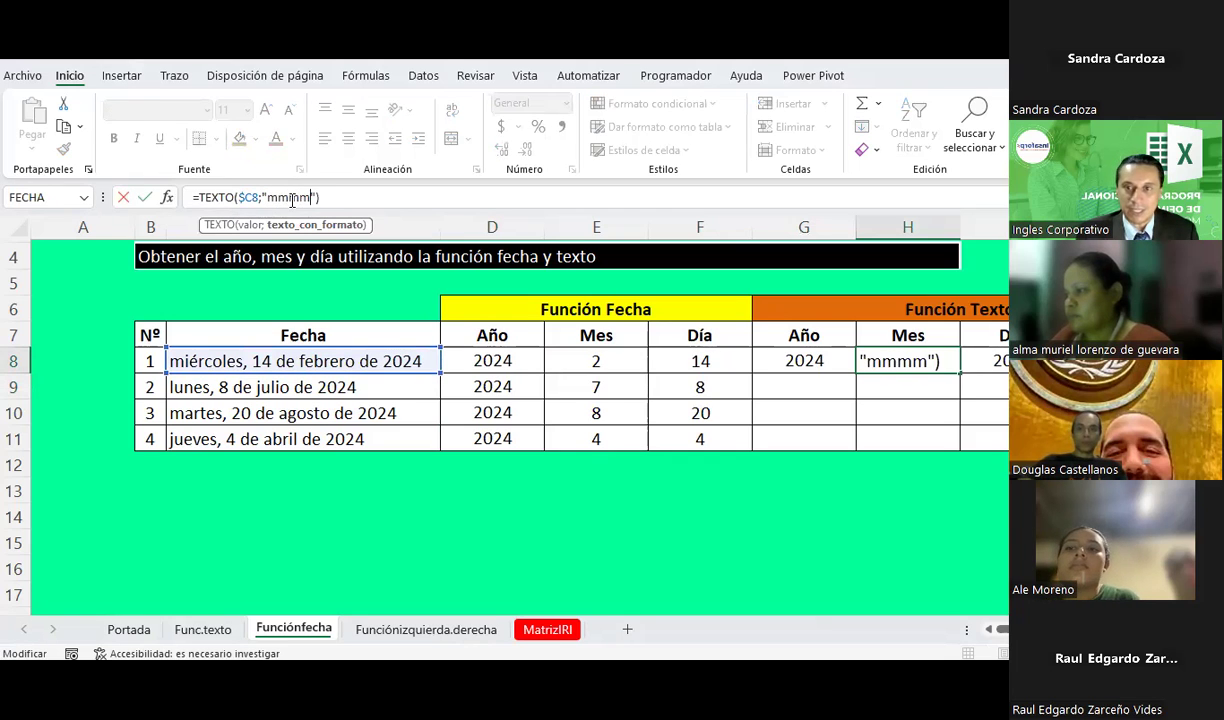
key(Tab)
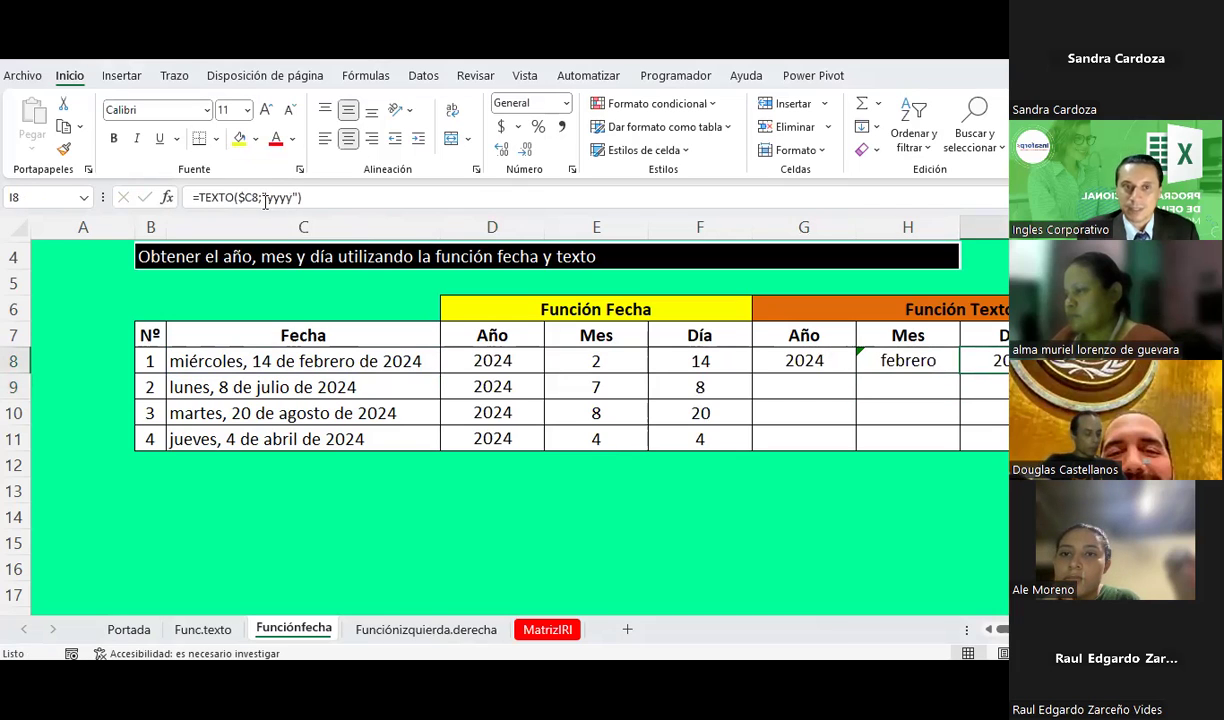
- Set I8's format code to "dddd" and J8's to "dd" for weekday and two-digit day
double_click(268, 197)
text(dddd)
key(Return)
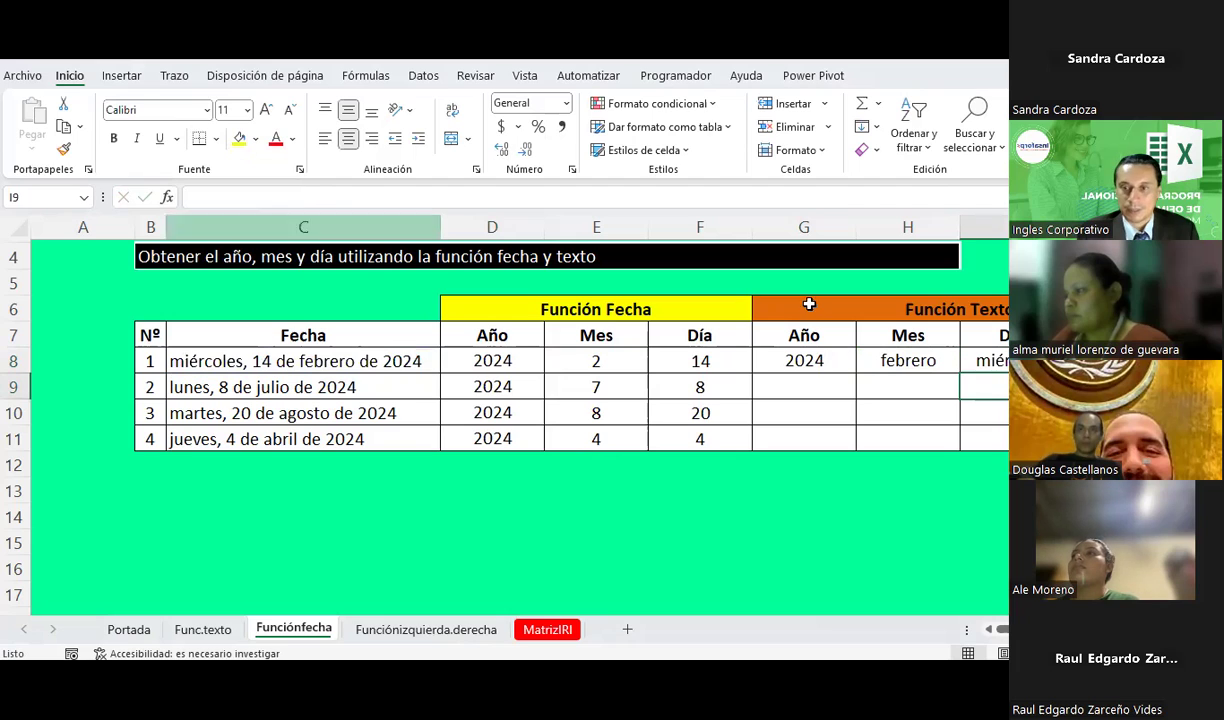
key(Up)
key(Right)
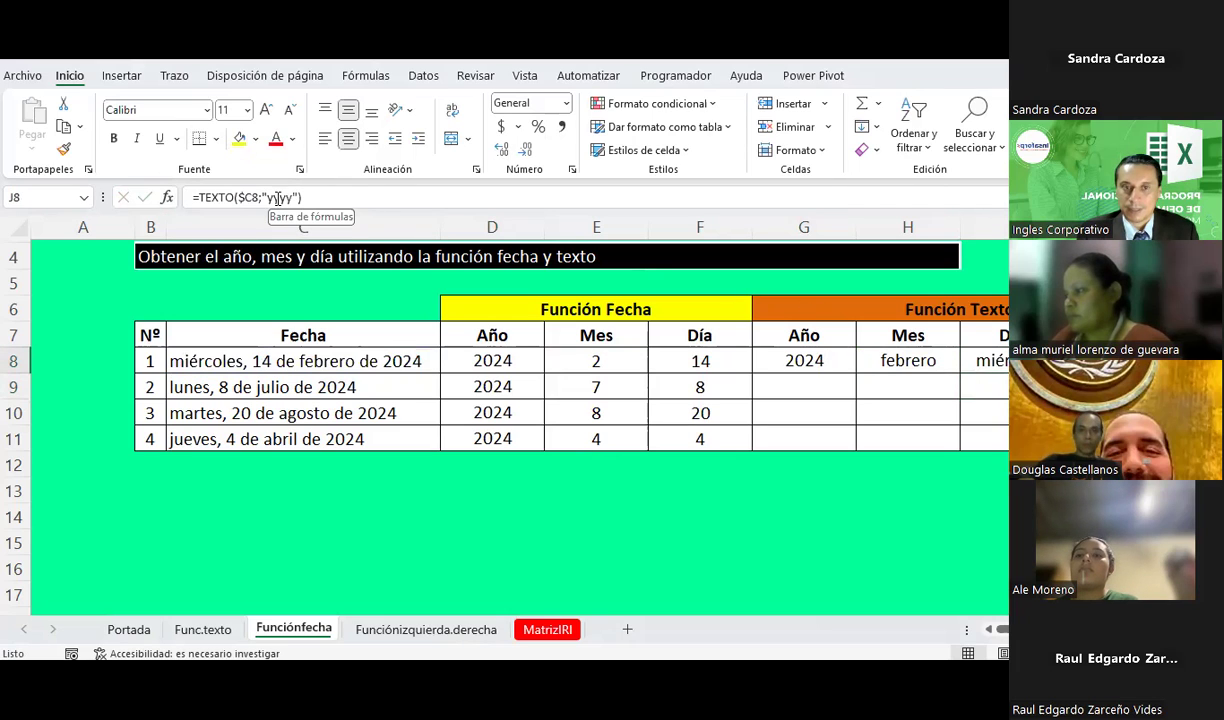
double_click(270, 197)
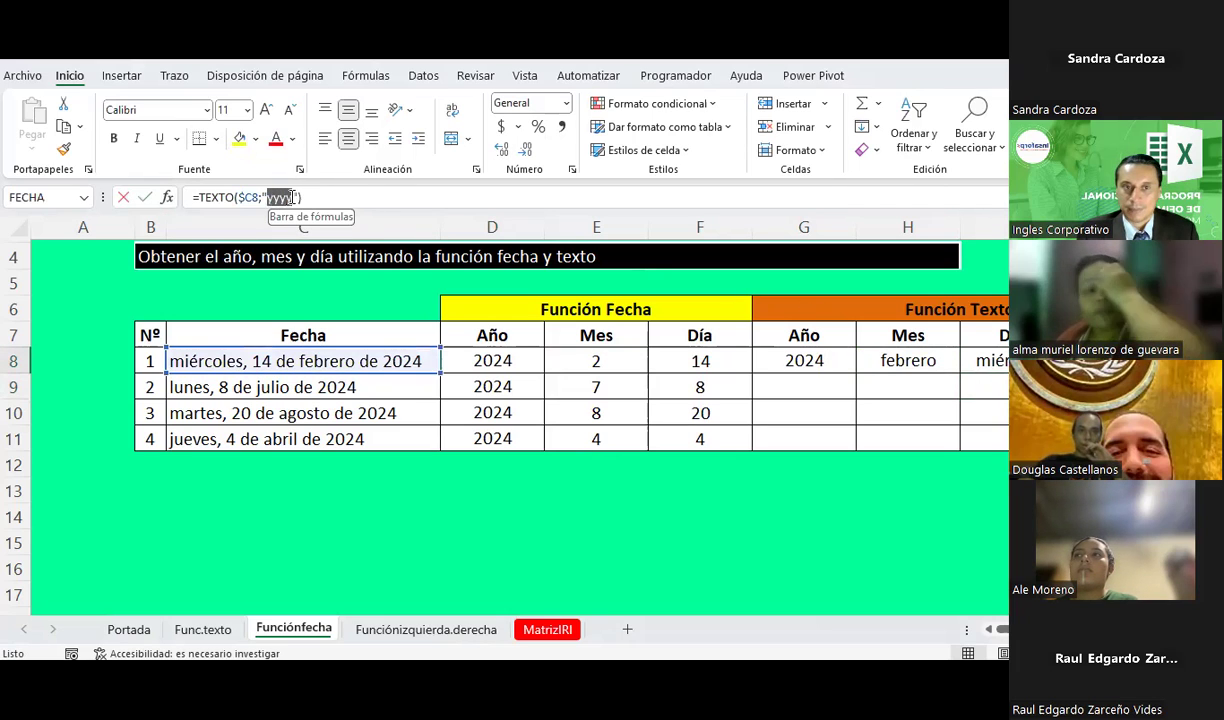
text(dd)
key(ctrl+Return)
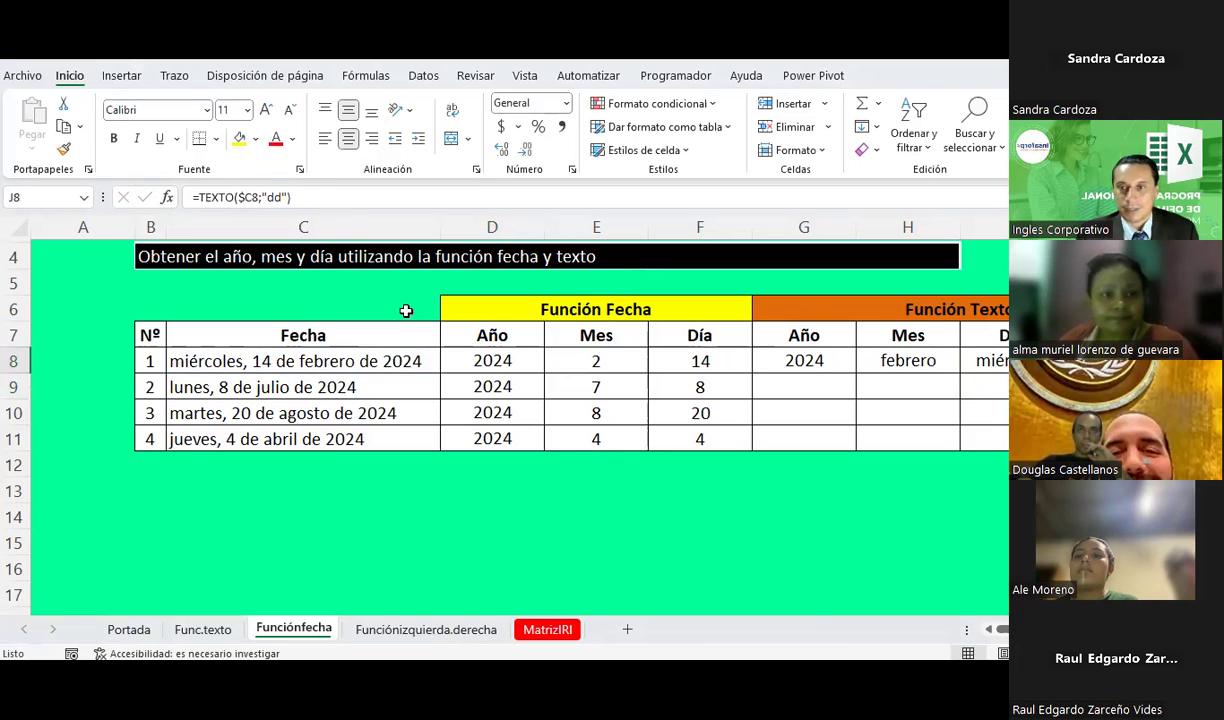
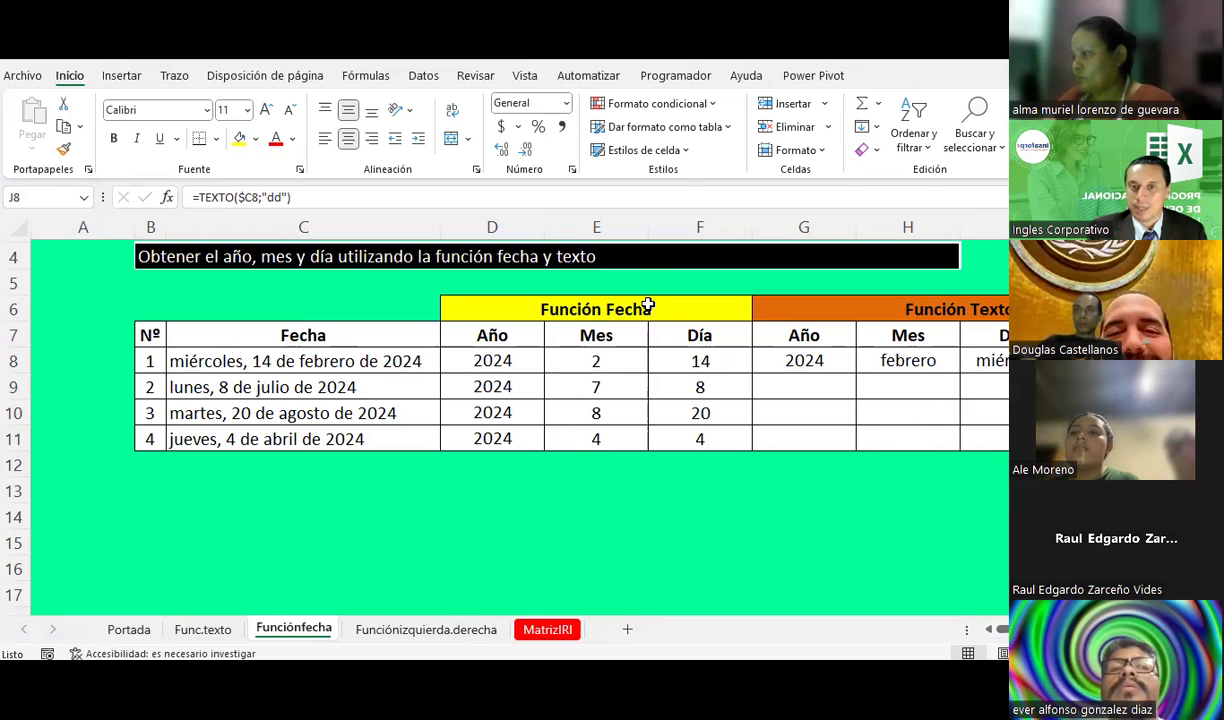
- Fill the TEXTO formulas in G8:J8 down to row 11, showing 2024 with julio, agosto and abril
click(700, 361)
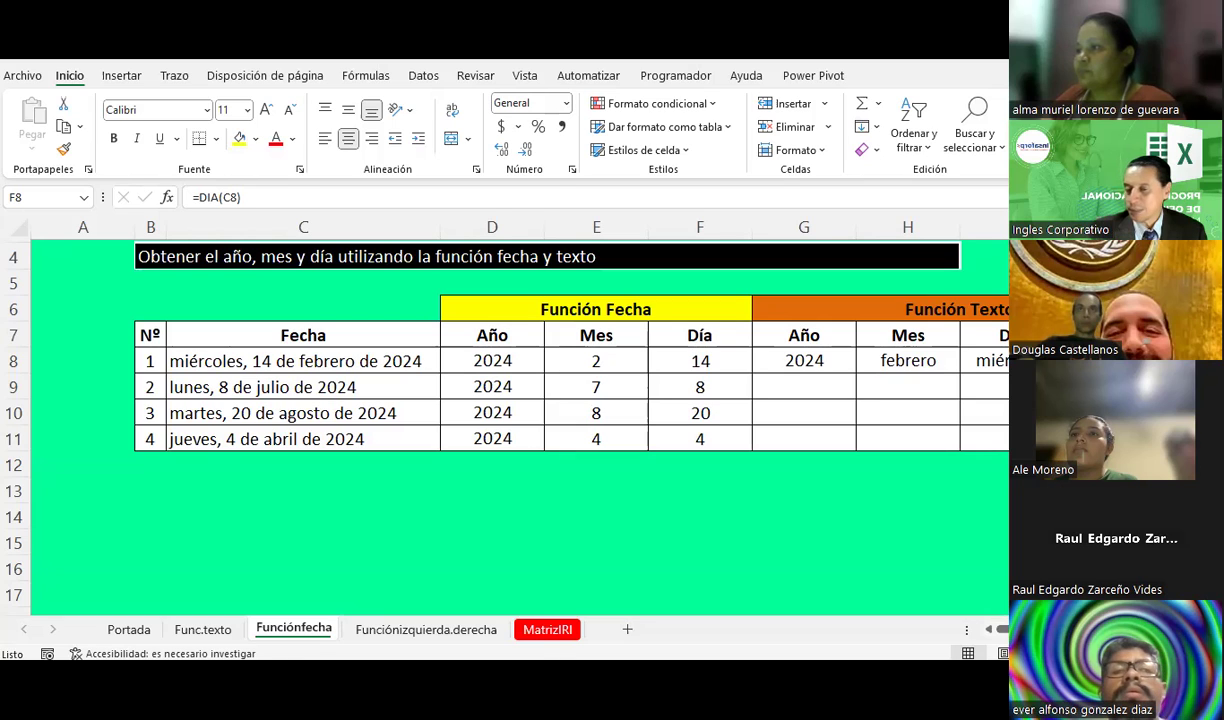
mouse_move(836, 368)
mouse_down()
mouse_move(1100, 366)
mouse_move(1100, 445)
mouse_up()
click(510, 511)
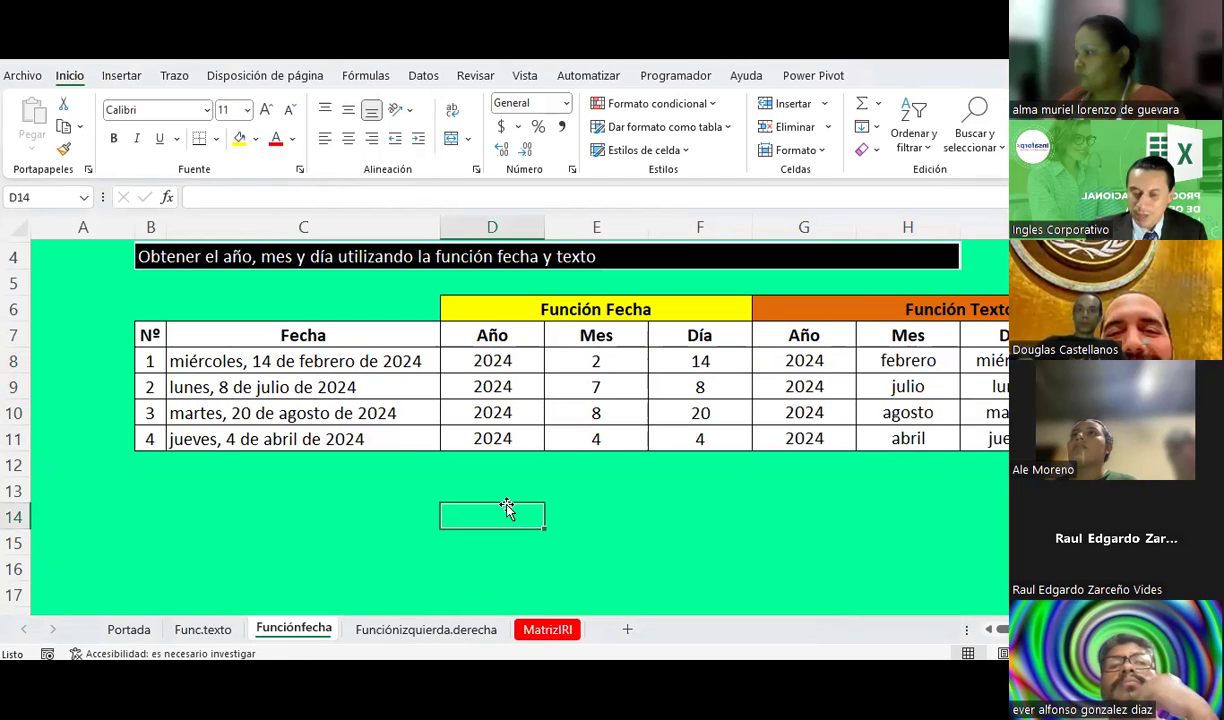
text(2022)
click(507, 509)
text(2023)
key(Tab)
text(10)
key(Tab)
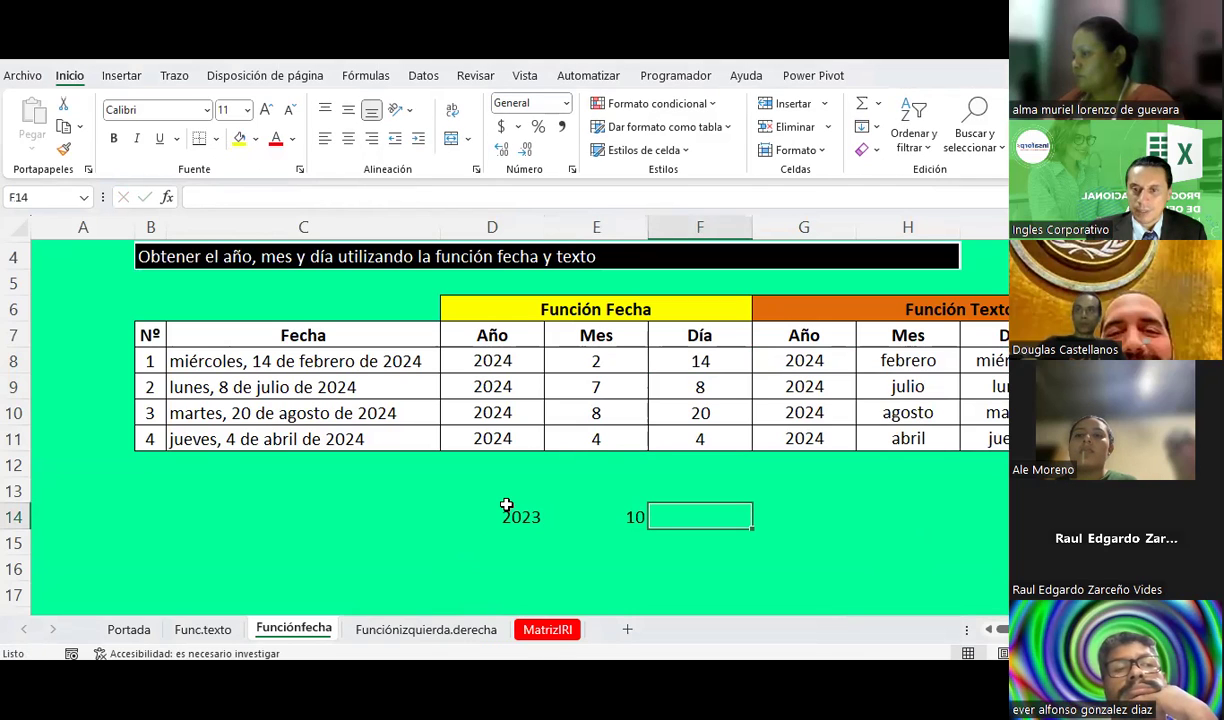
text(09)
key(Tab)
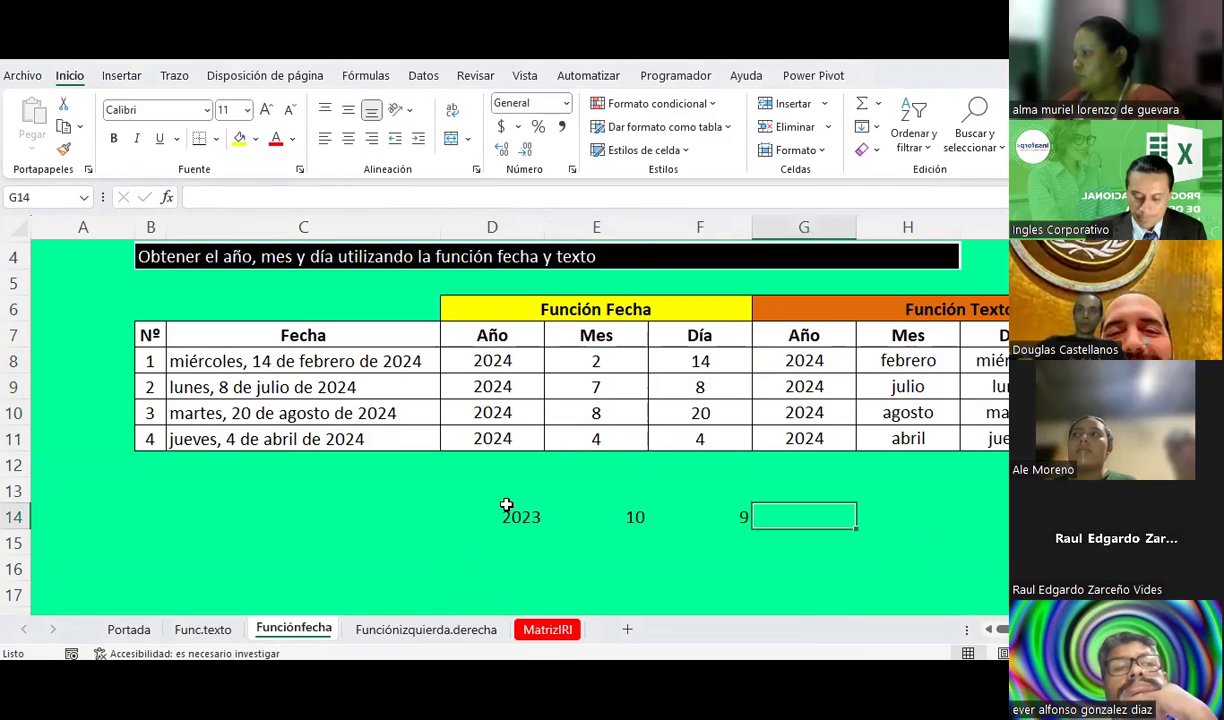
text(=fecha)
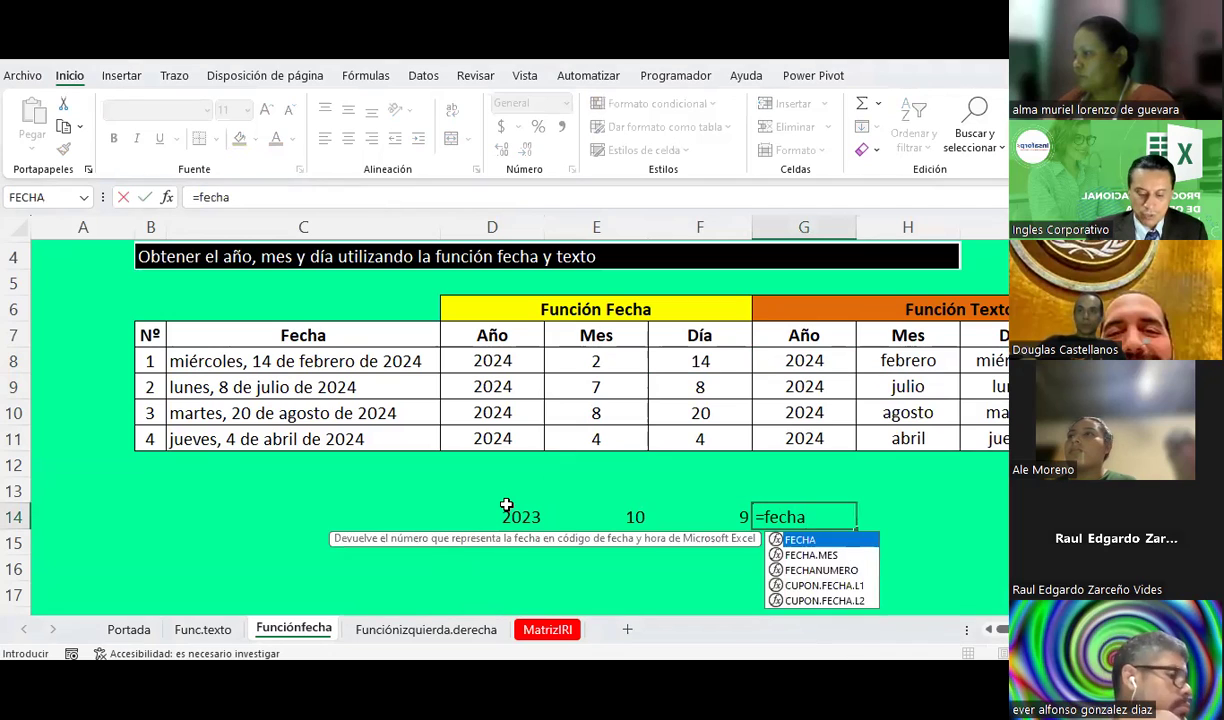
text(()
click(518, 514)
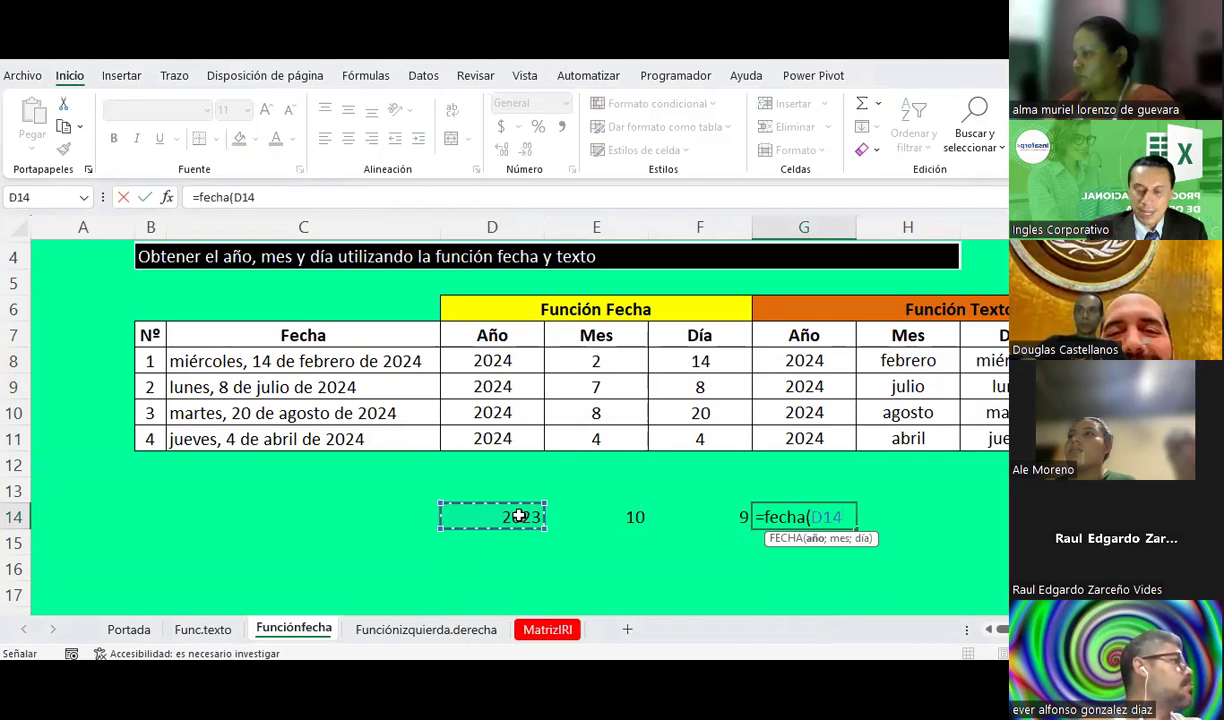
text(;)
click(613, 515)
text(;)
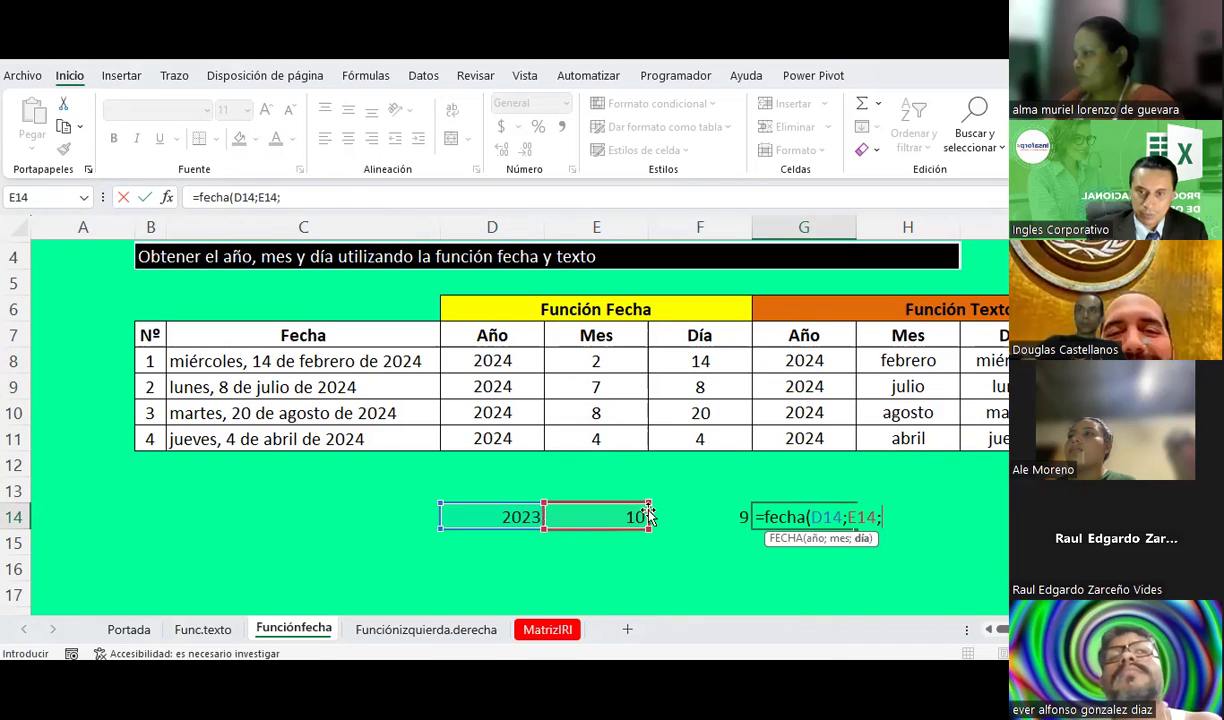
click(689, 512)
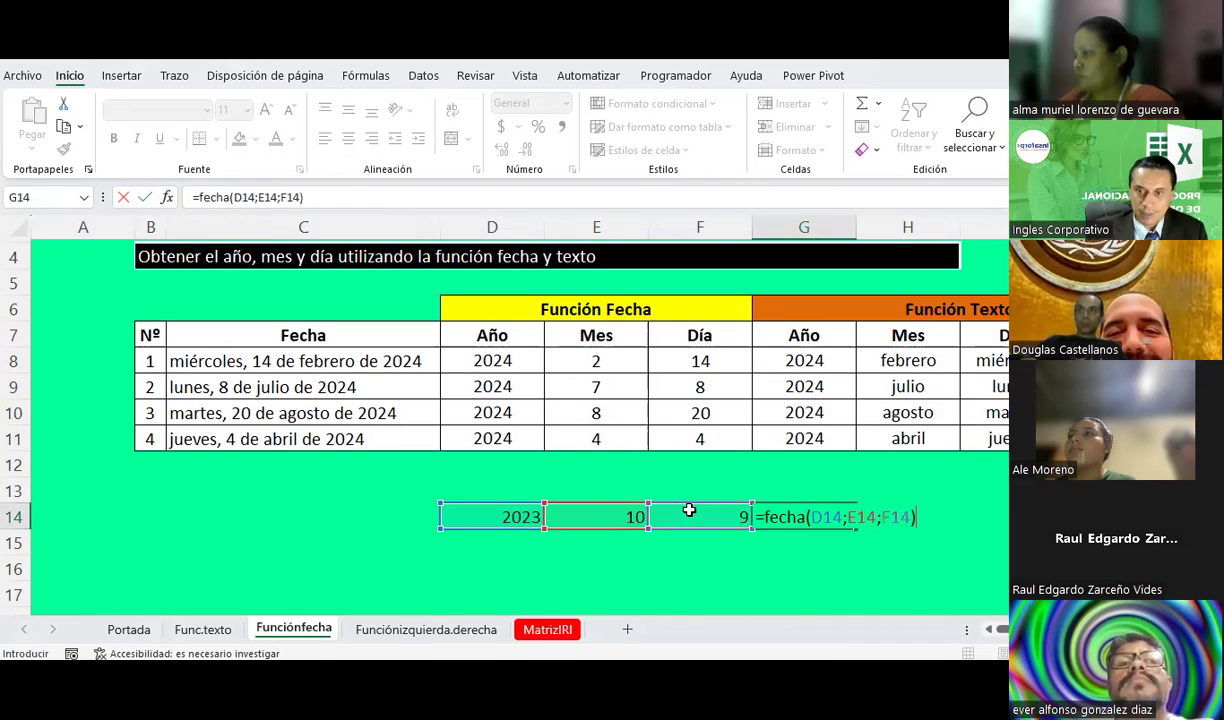
key(Return)
key(Up)
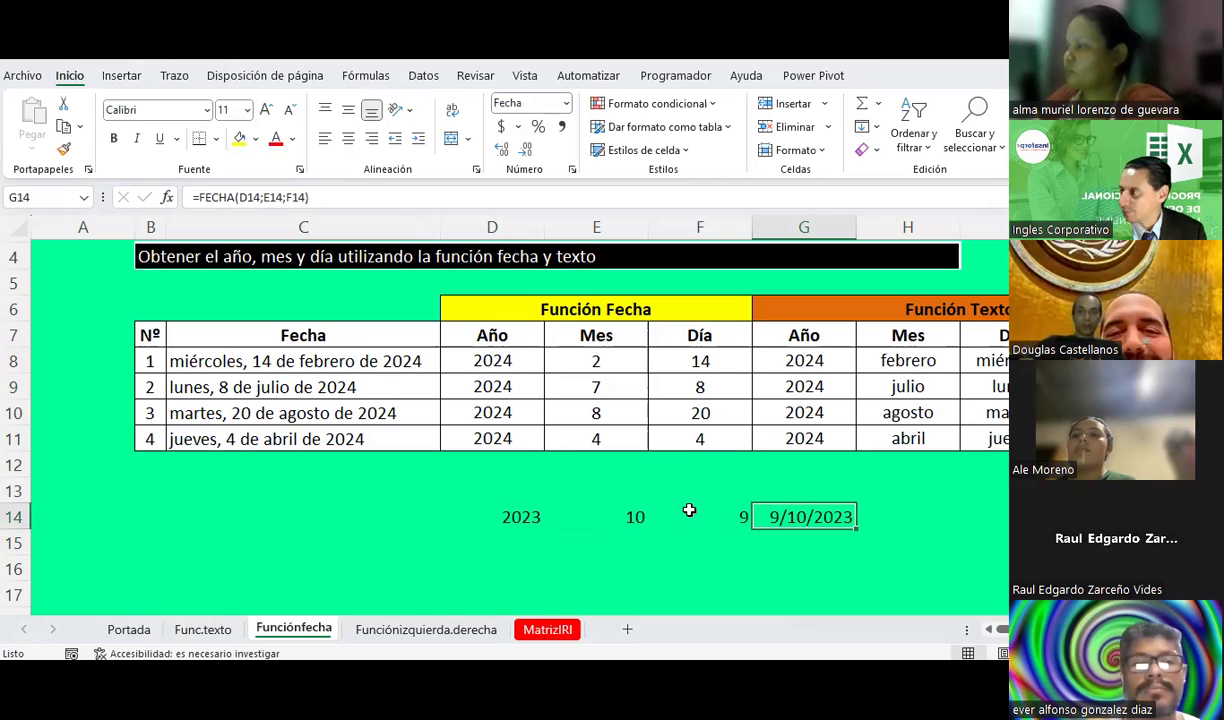
key(Left)
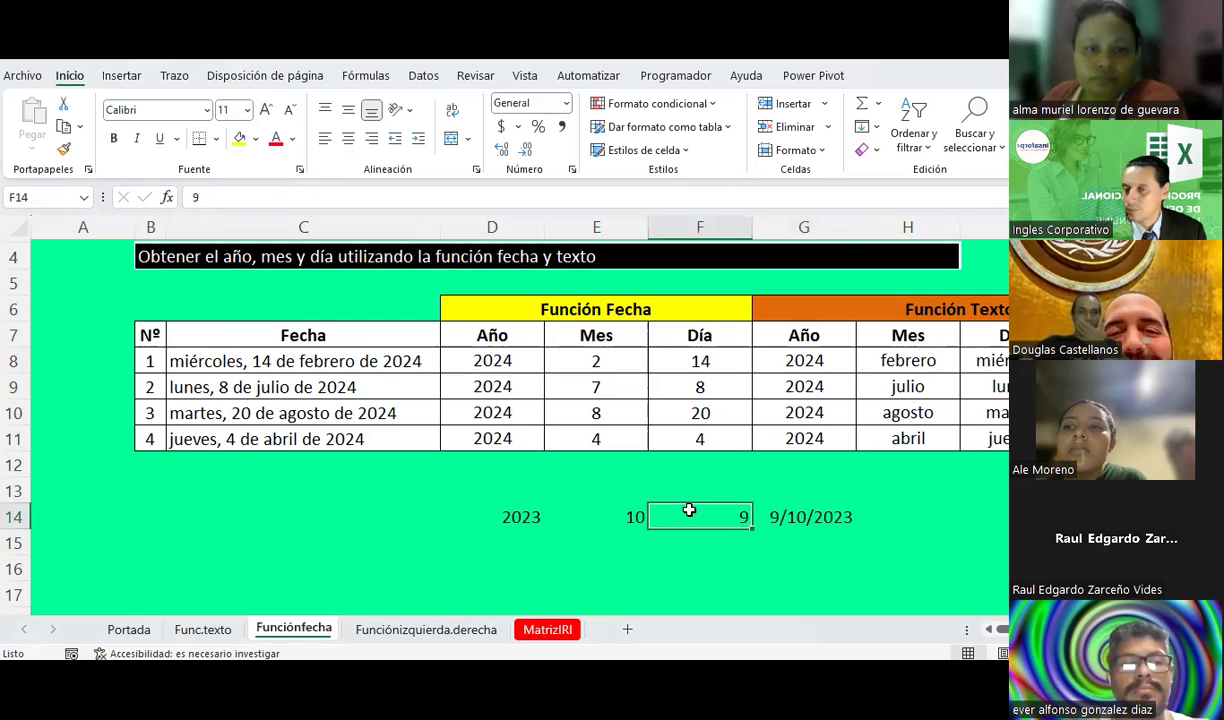
key(Left)
key(Left)
key(Right)
key(Right)
key(Right)
key(Left)
key(Left)
key(Left)
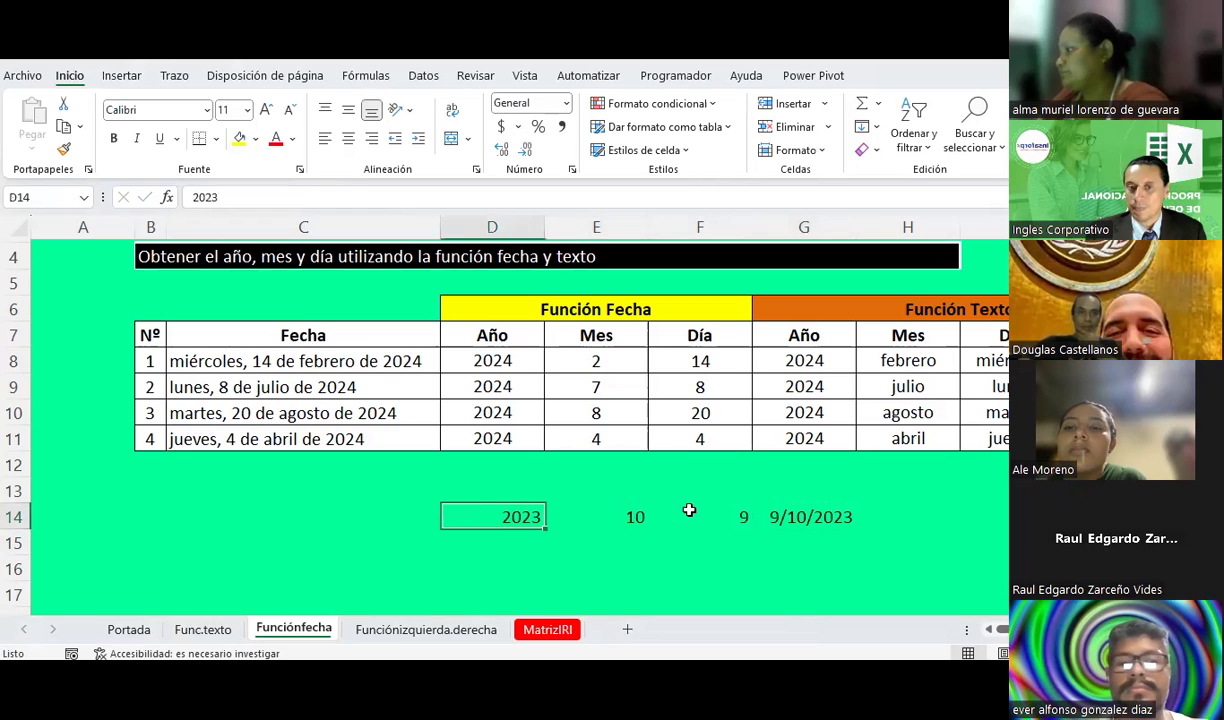
key(Right)
key(Right)
key(Right)
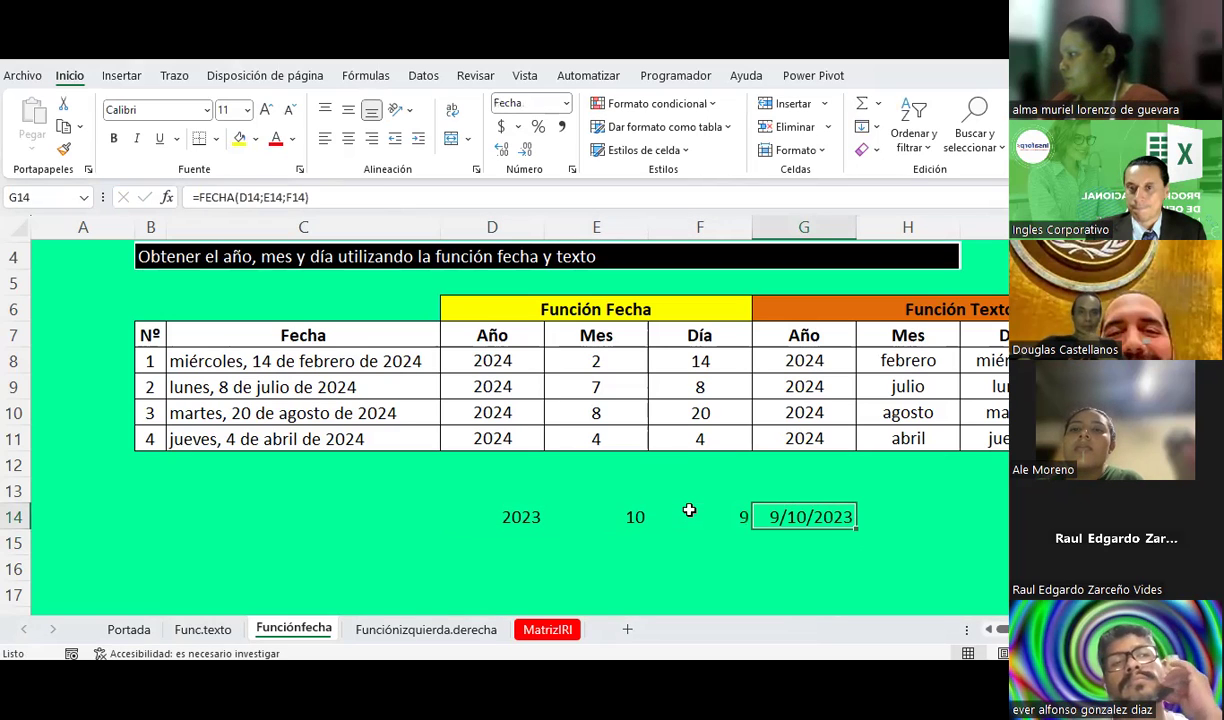
key(Delete)
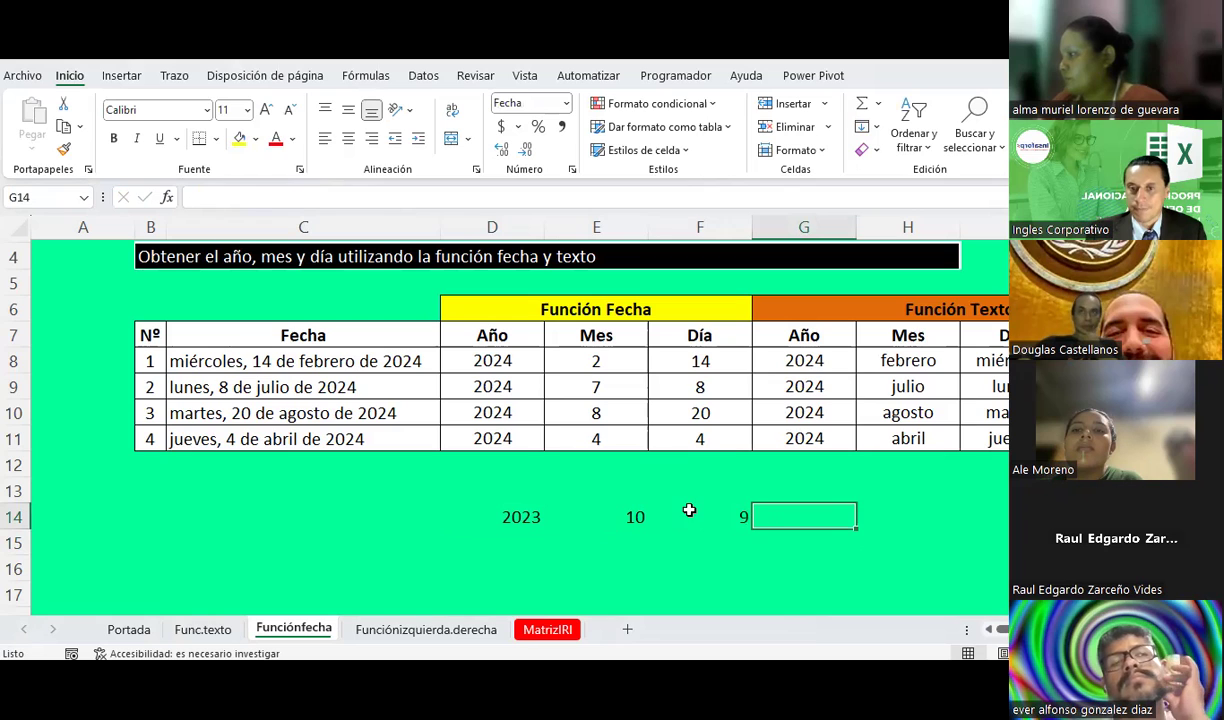
key(shift+Left)
key(shift+Left)
key(shift+Left)
key(Delete)
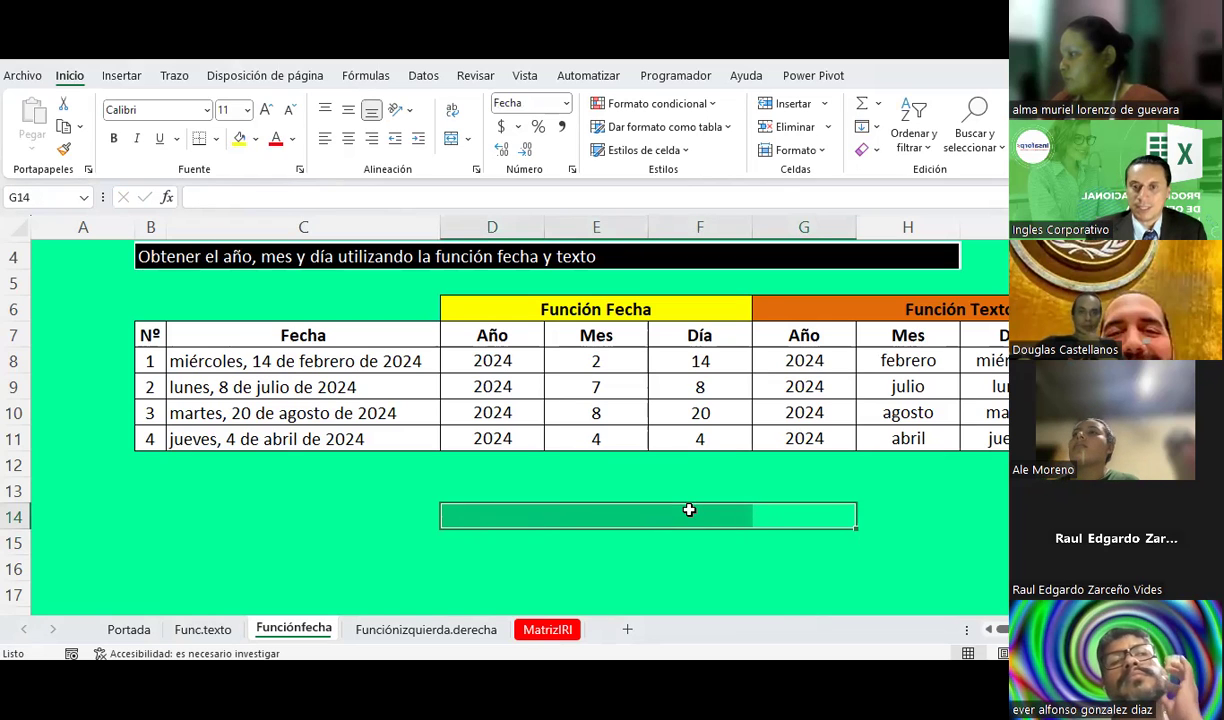
- Insert a new empty column at G, just before the Función Texto columns
click(689, 510)
click(792, 228)
right_click(792, 232)
click(805, 410)
- Enter =FECHA(D8;E8;F8) in G8 to rebuild the date 14/2/2024
click(802, 360)
click(802, 378)
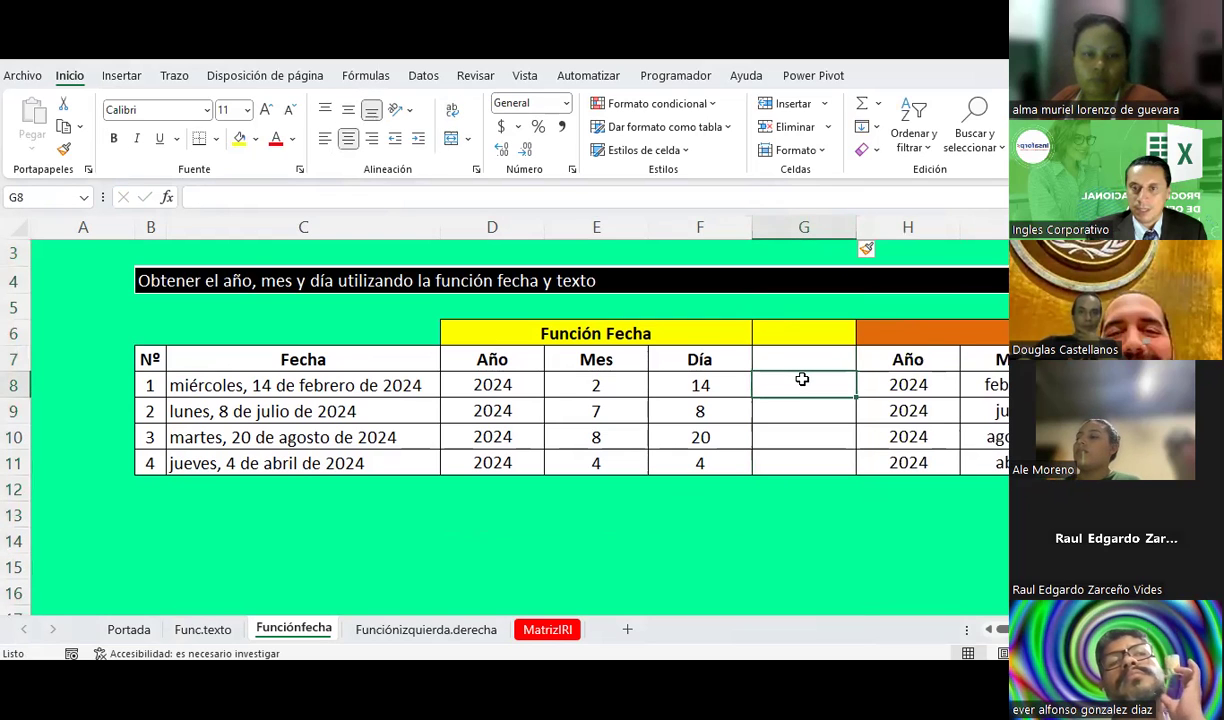
text(=fecha()
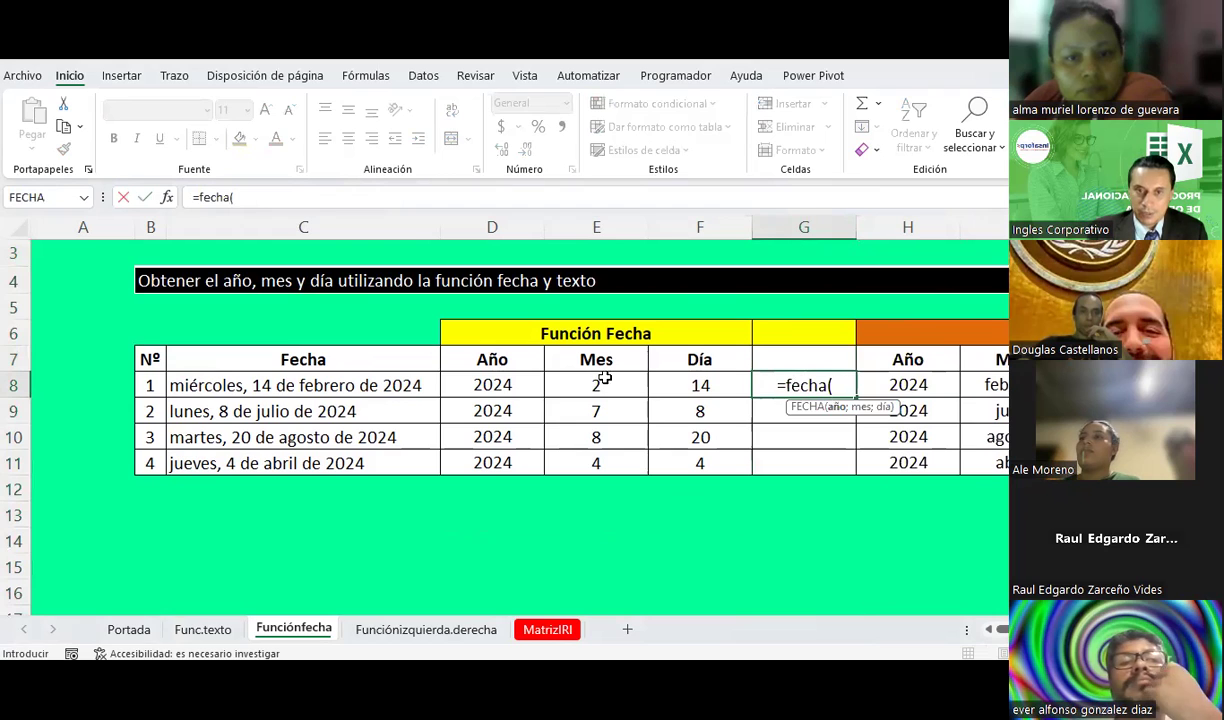
click(527, 390)
text(;)
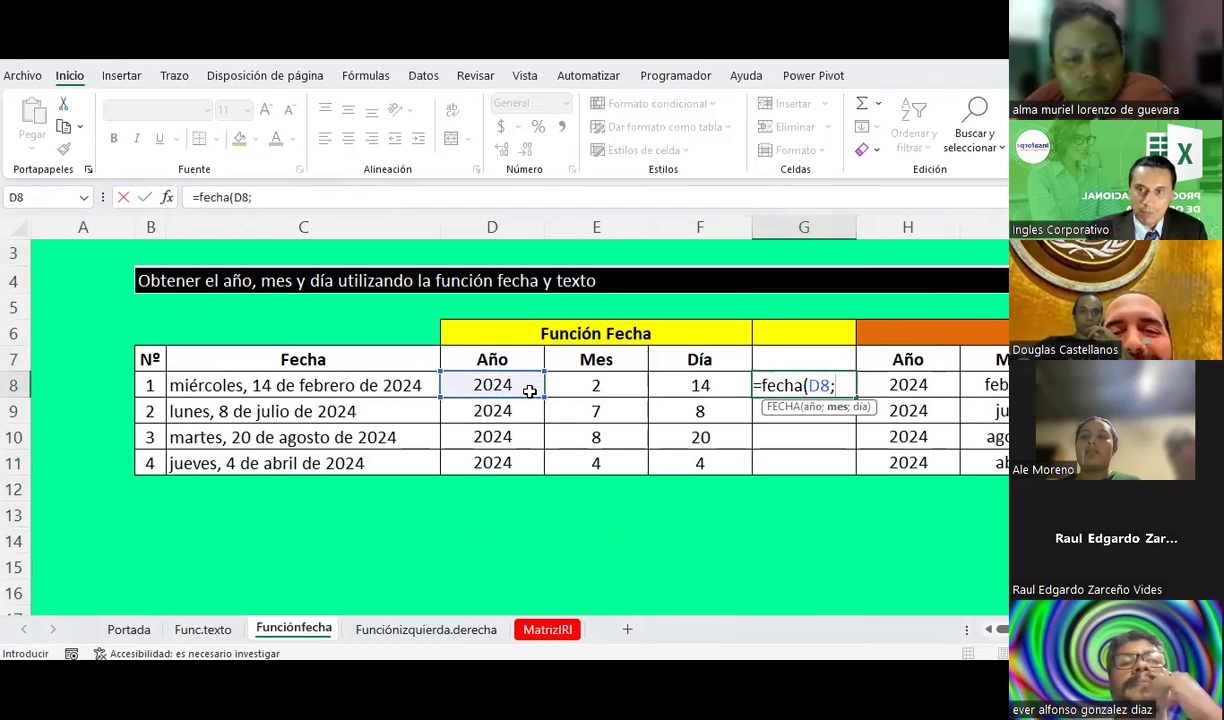
click(572, 385)
text(;)
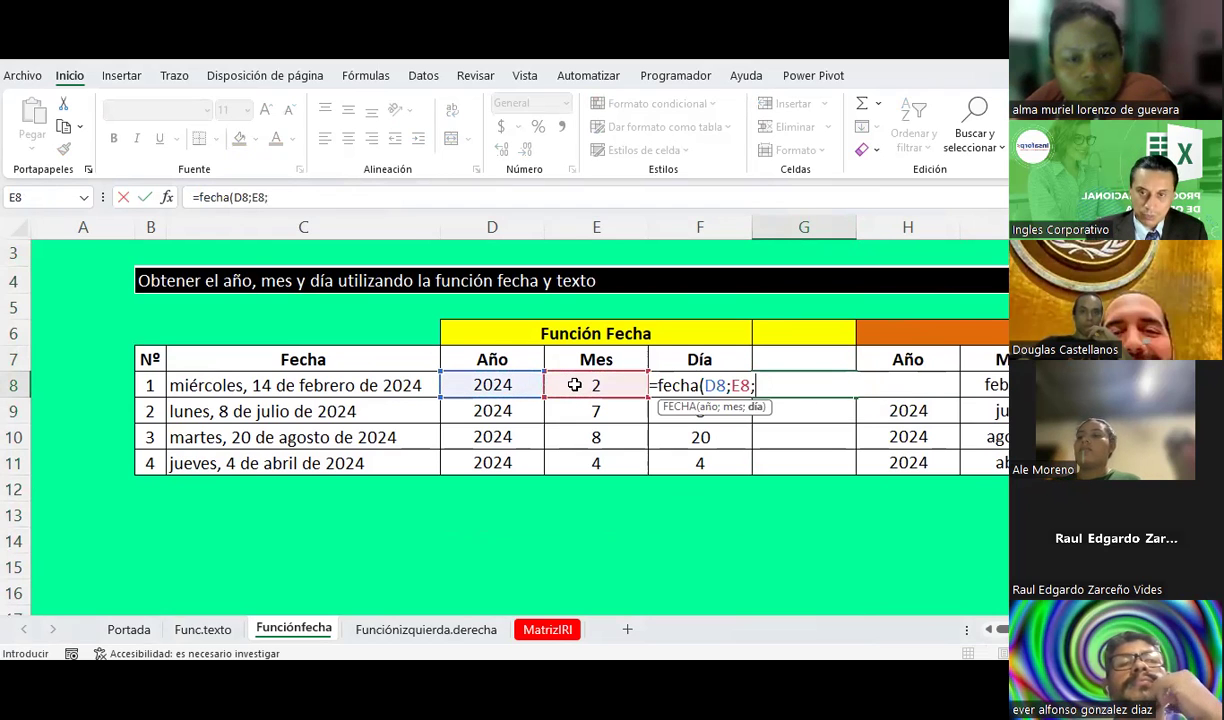
text(f)
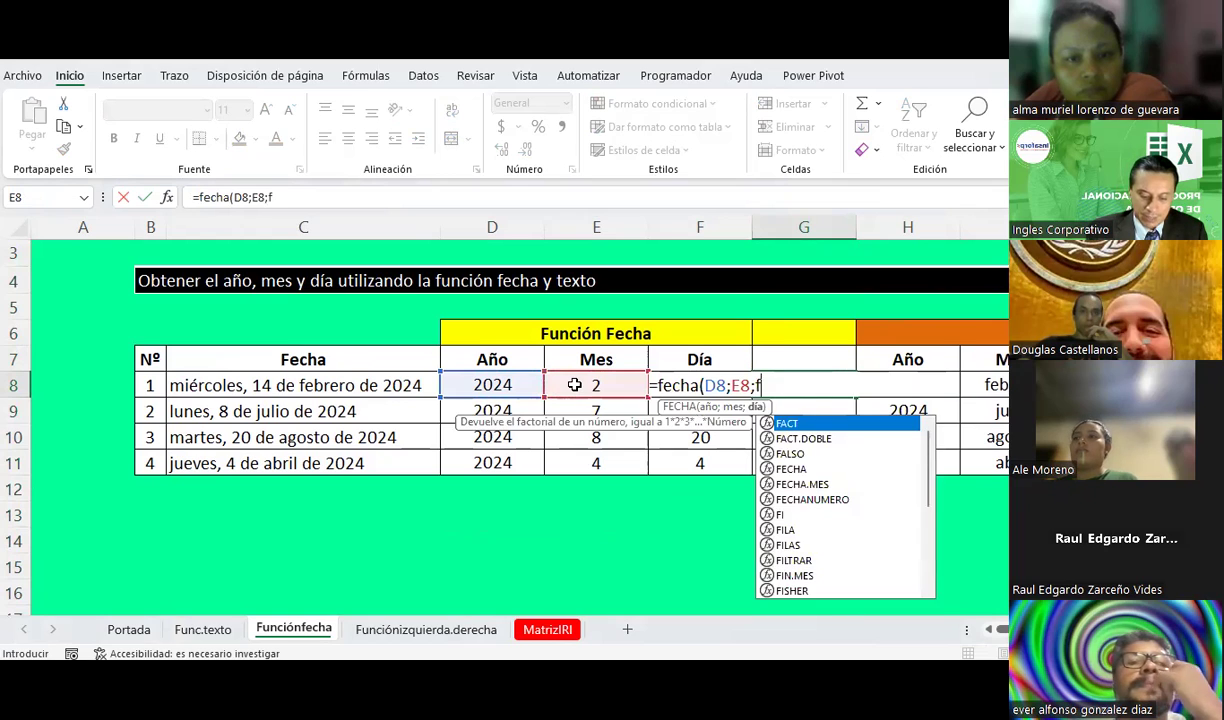
text(8))
key(Return)
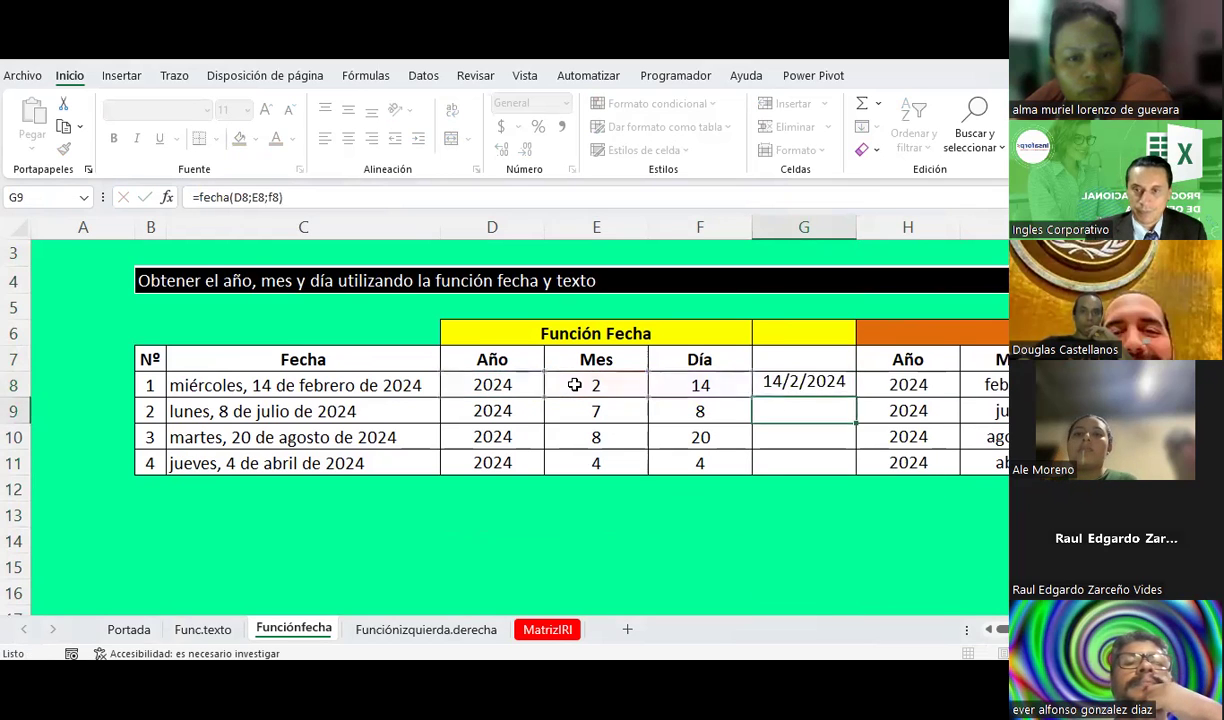
key(Up)
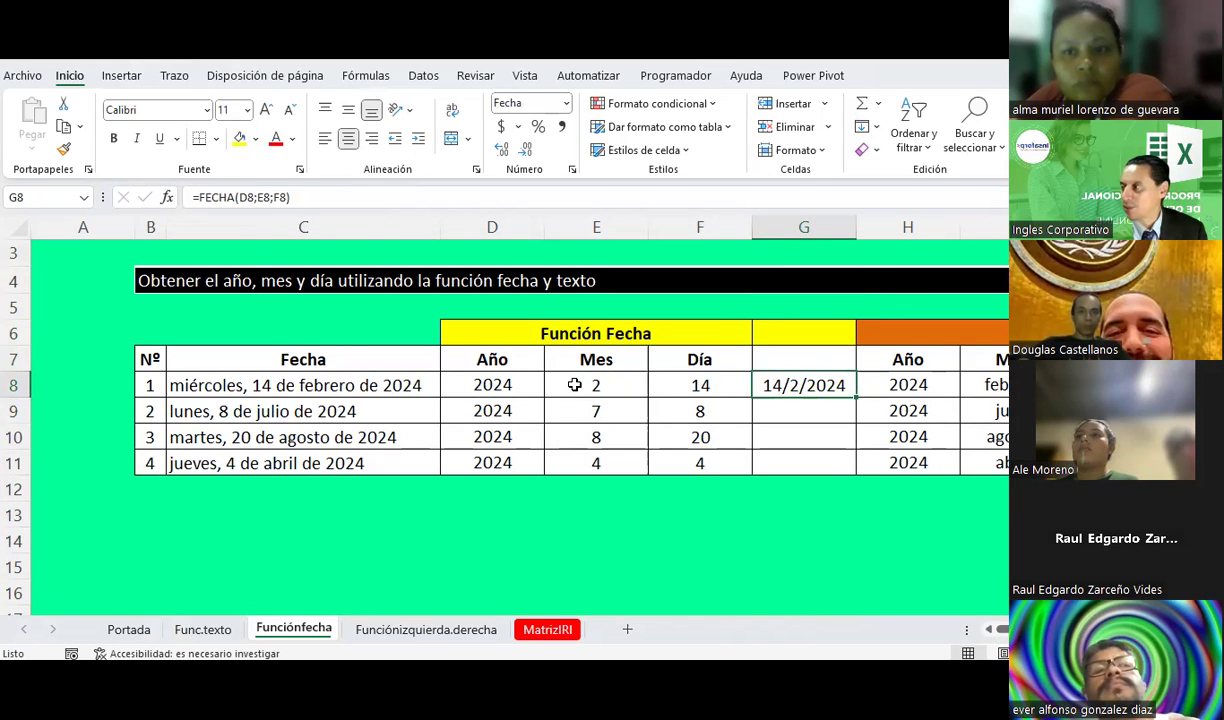
key(Left)
key(Left)
key(Left)
key(Right)
key(Right)
key(Right)
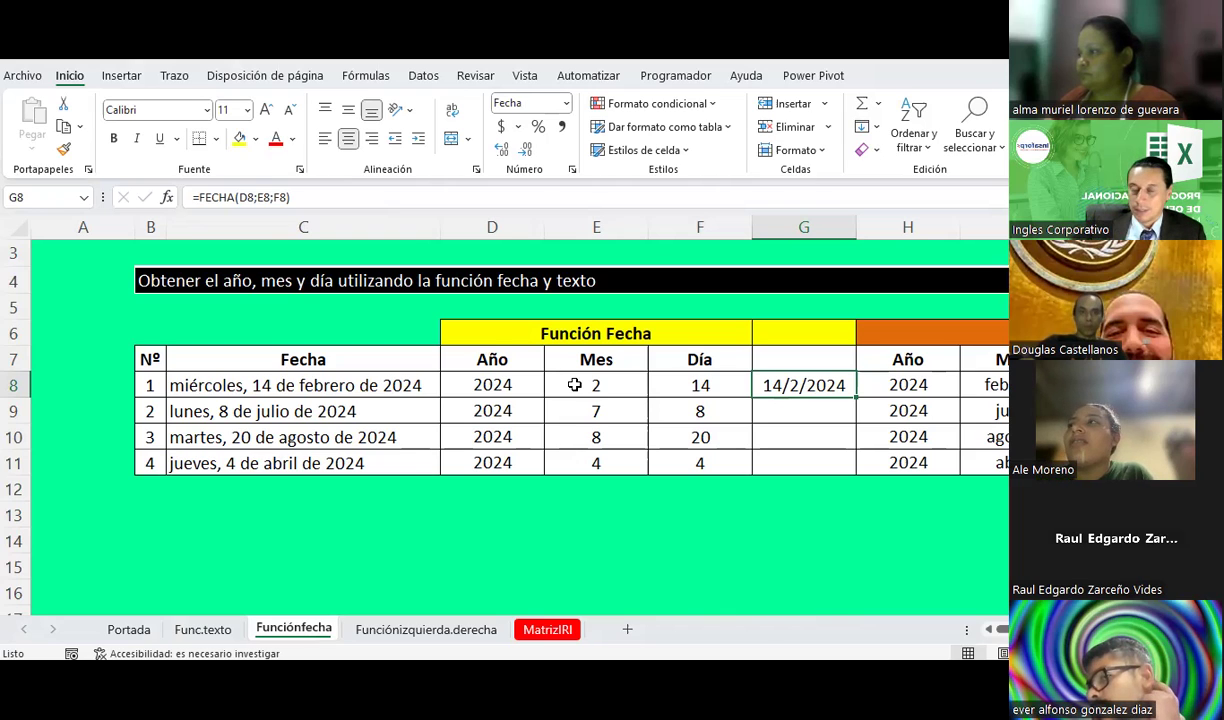
click(703, 385)
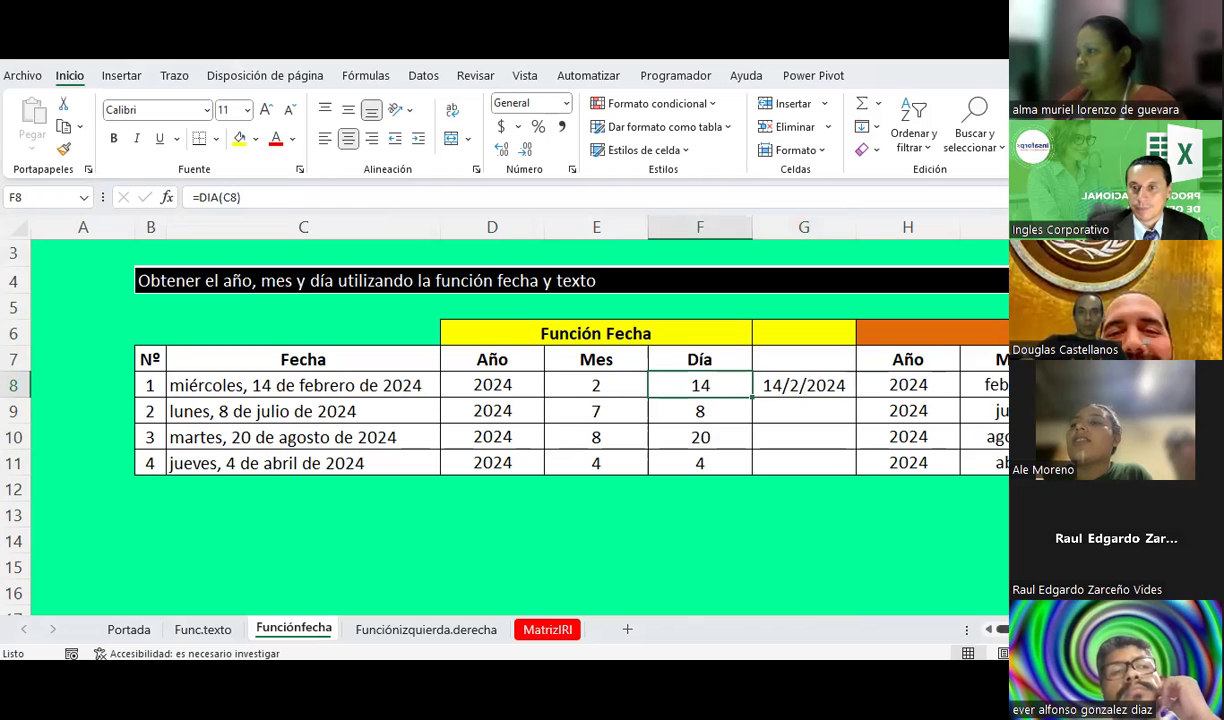
scroll(520, 420, right, 1)
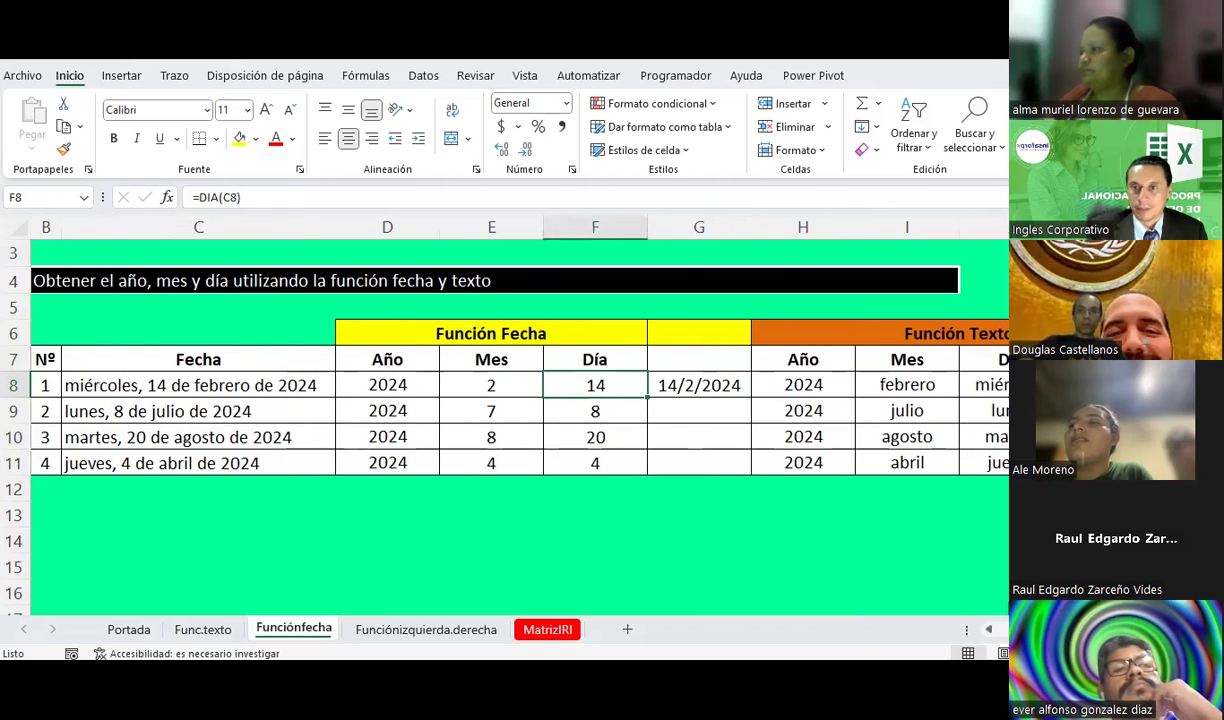
key(Right)
key(Right)
key(Right)
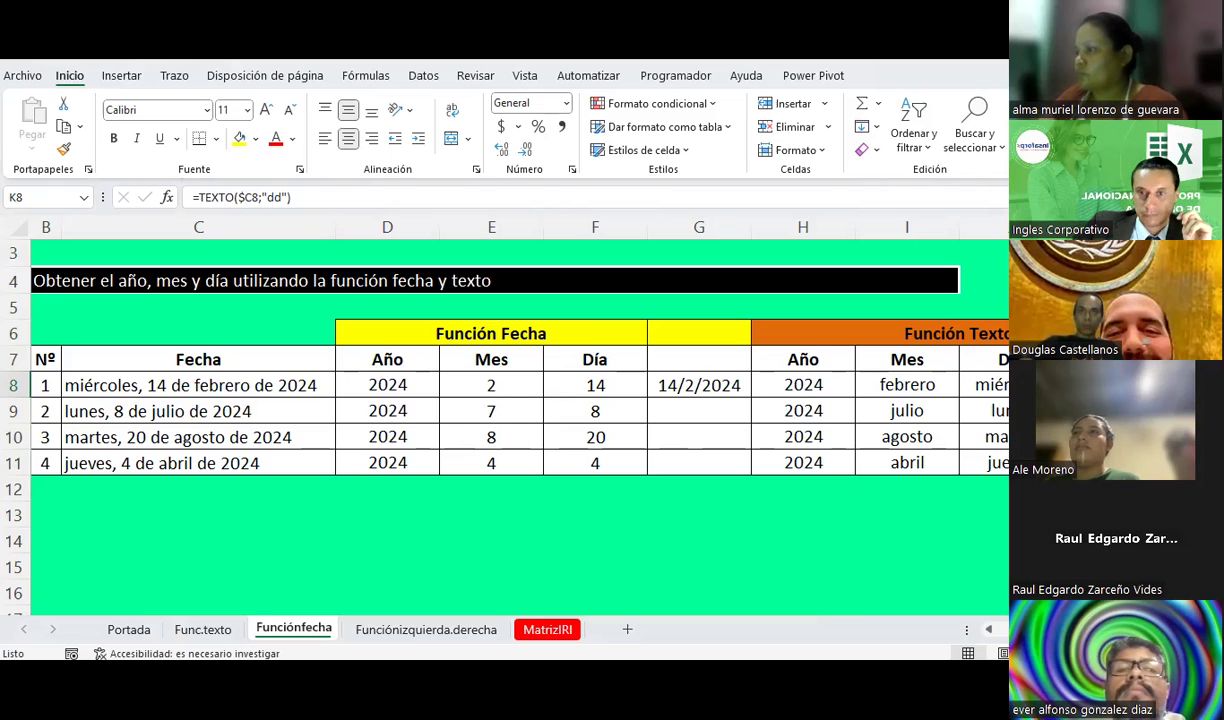
- Review the MatrizIRI risk evaluation cells F9–H9, then return to the Funciónizquierda.derecha sheet
click(548, 629)
scroll(603, 520, down, 2)
scroll(603, 520, down, 1)
scroll(603, 520, up, 1)
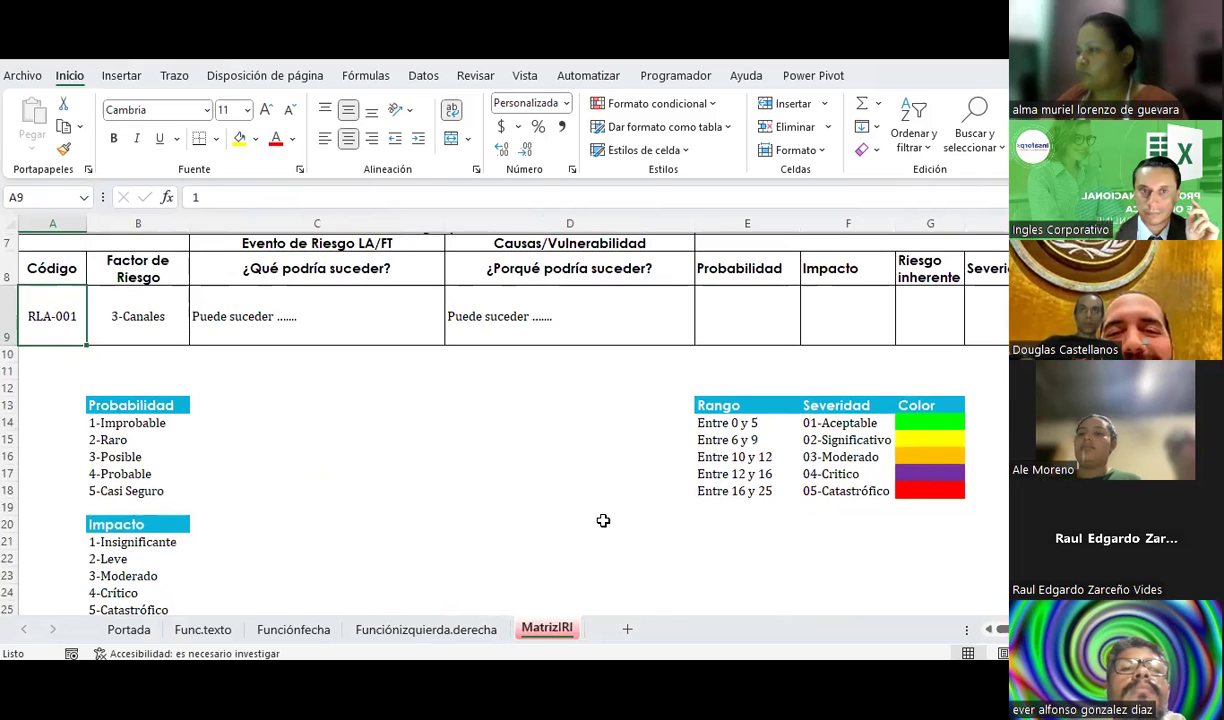
scroll(603, 520, up, 2)
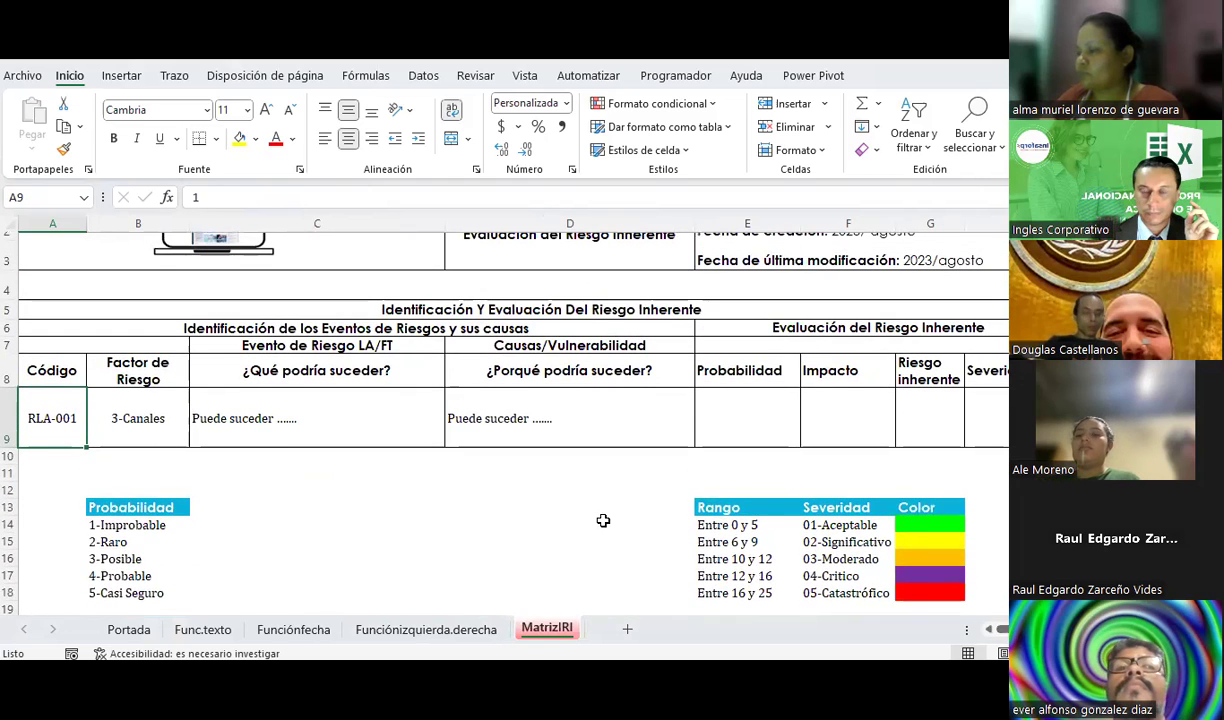
scroll(603, 520, down, 2)
click(741, 310)
click(886, 305)
click(932, 306)
click(985, 306)
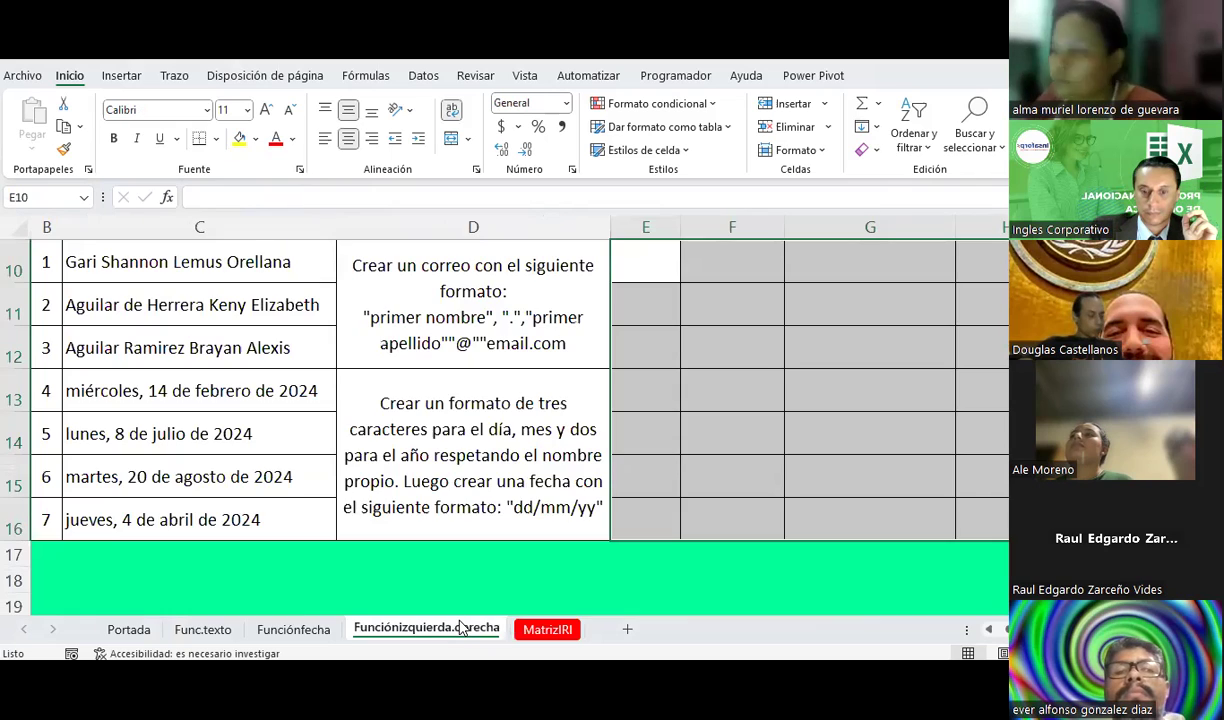
click(455, 629)
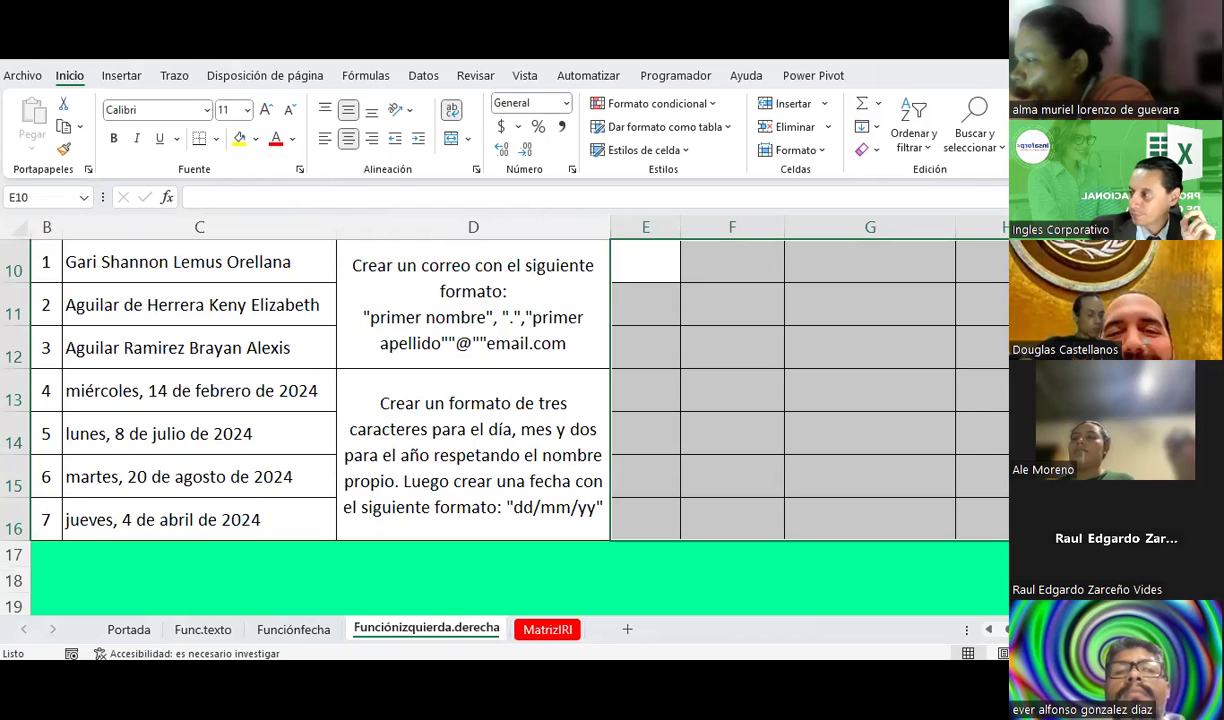
- Select the result area E10:H16 where the answers will go
click(646, 261)
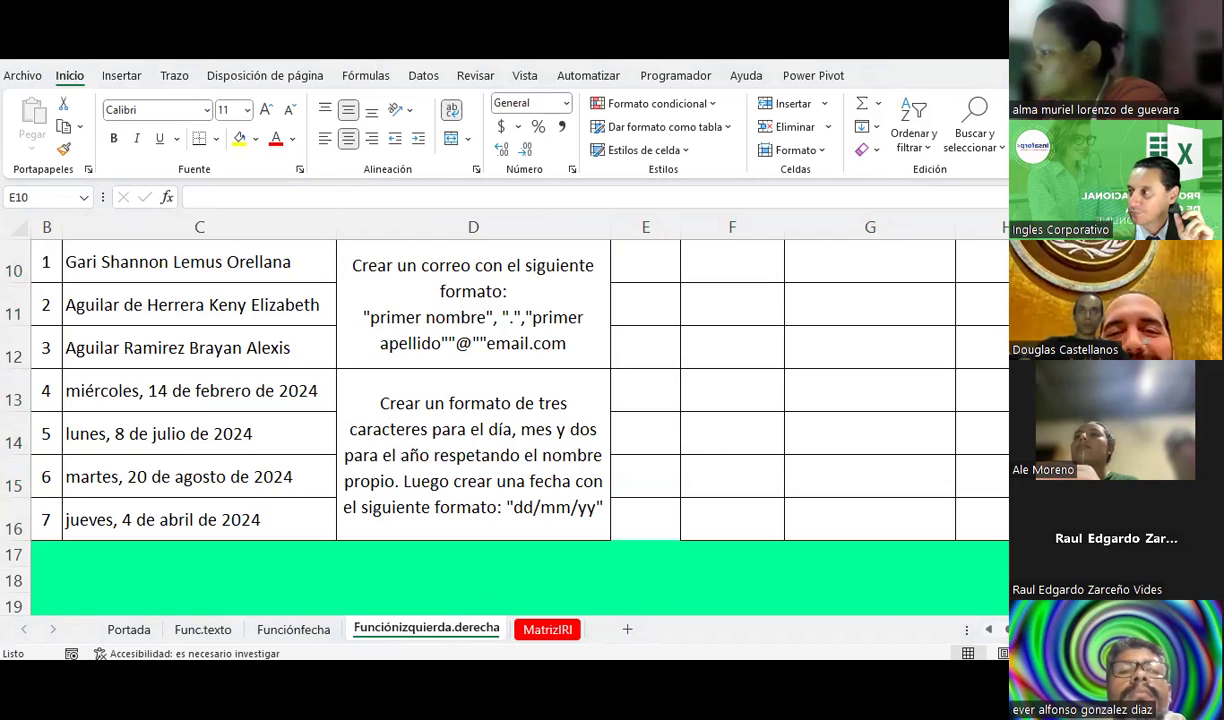
key(ctrl+shift+End)
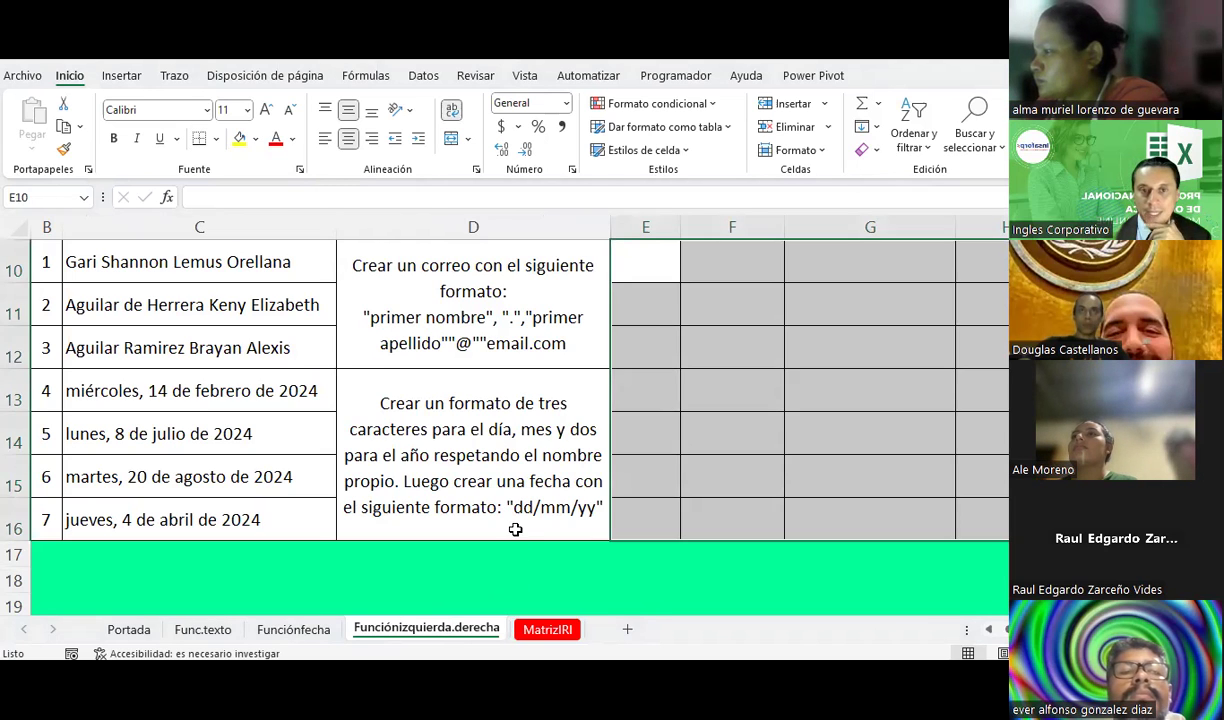
scroll(516, 510, up, 2)
scroll(517, 503, up, 1)
scroll(517, 503, down, 2)
scroll(517, 501, up, 1)
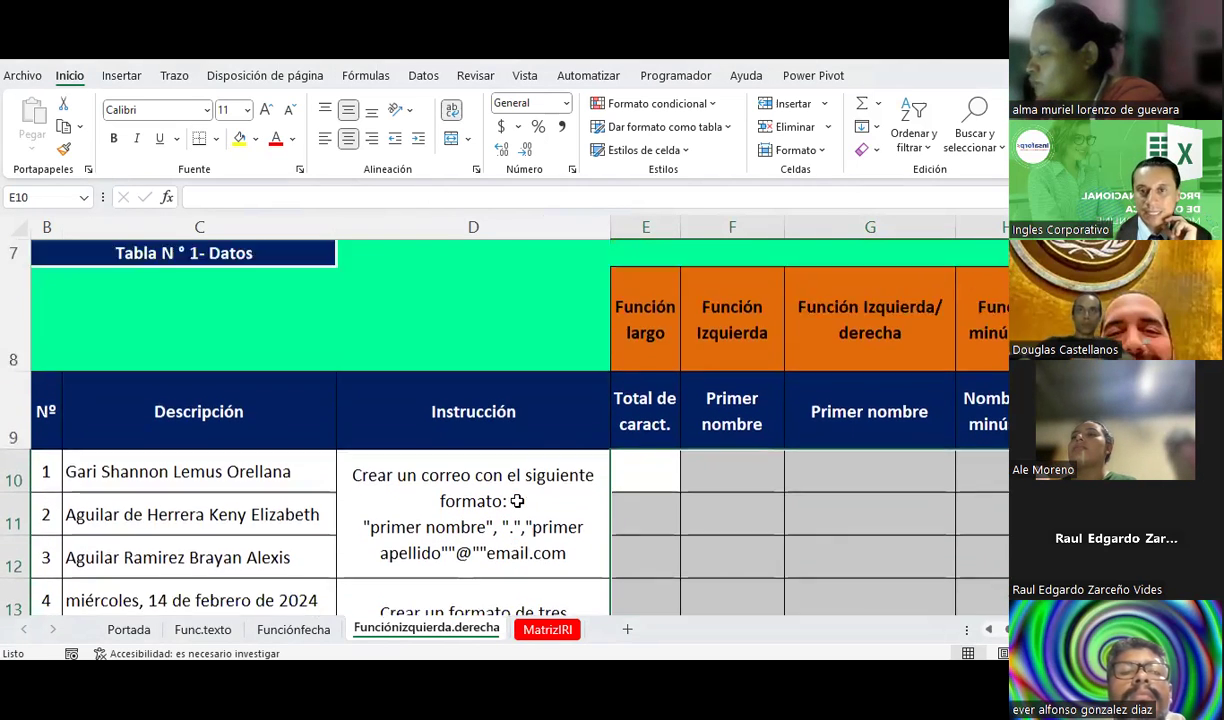
scroll(517, 501, up, 1)
- Go over the Función largo, Izquierda, Izquierda/derecha, minúscula and derecha headings
click(628, 340)
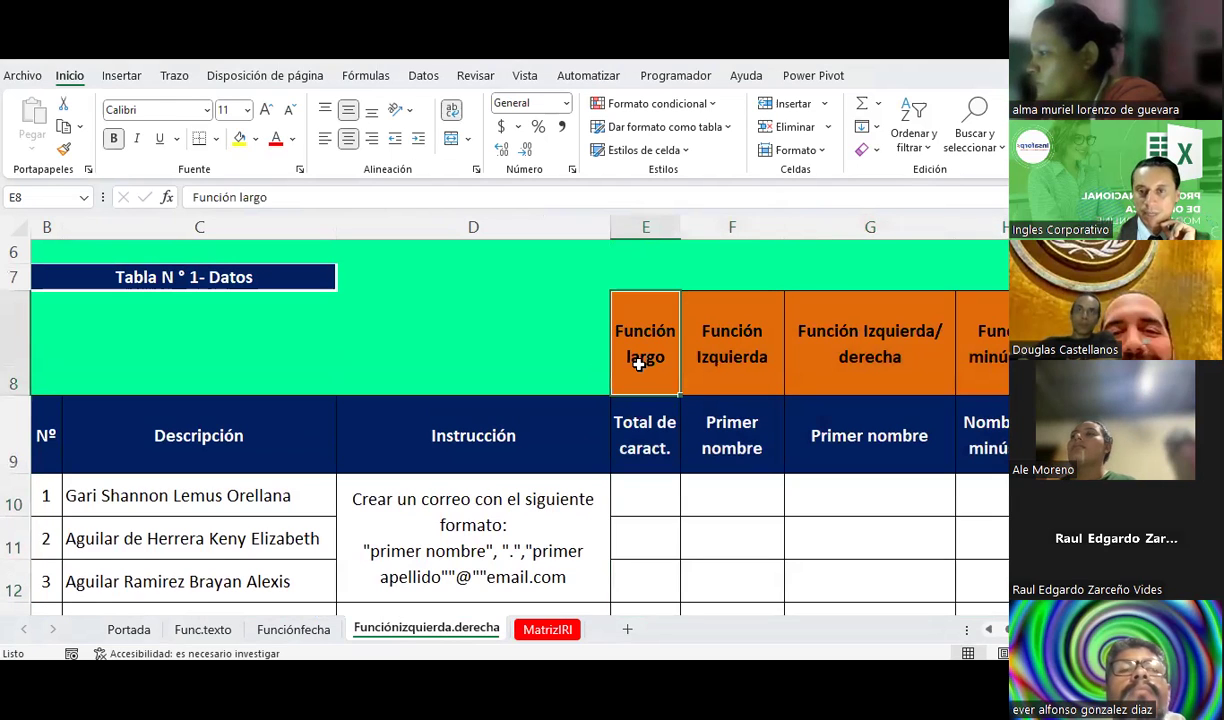
click(755, 345)
click(850, 348)
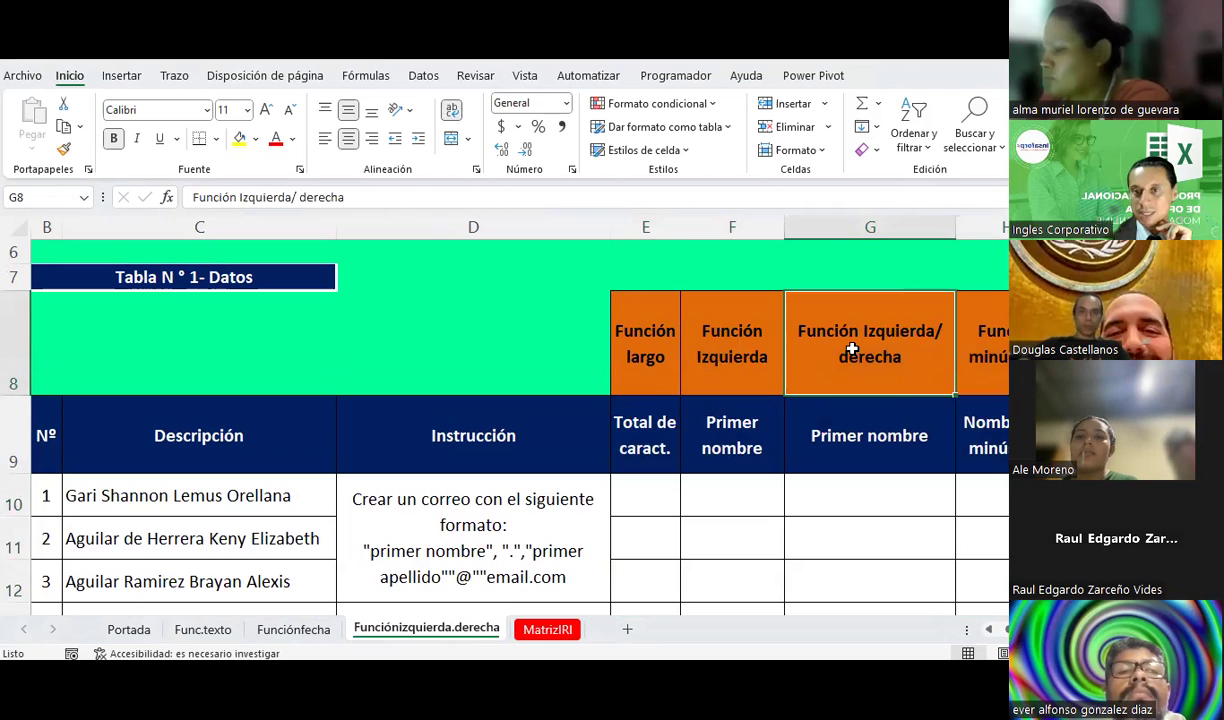
click(977, 347)
key(Right)
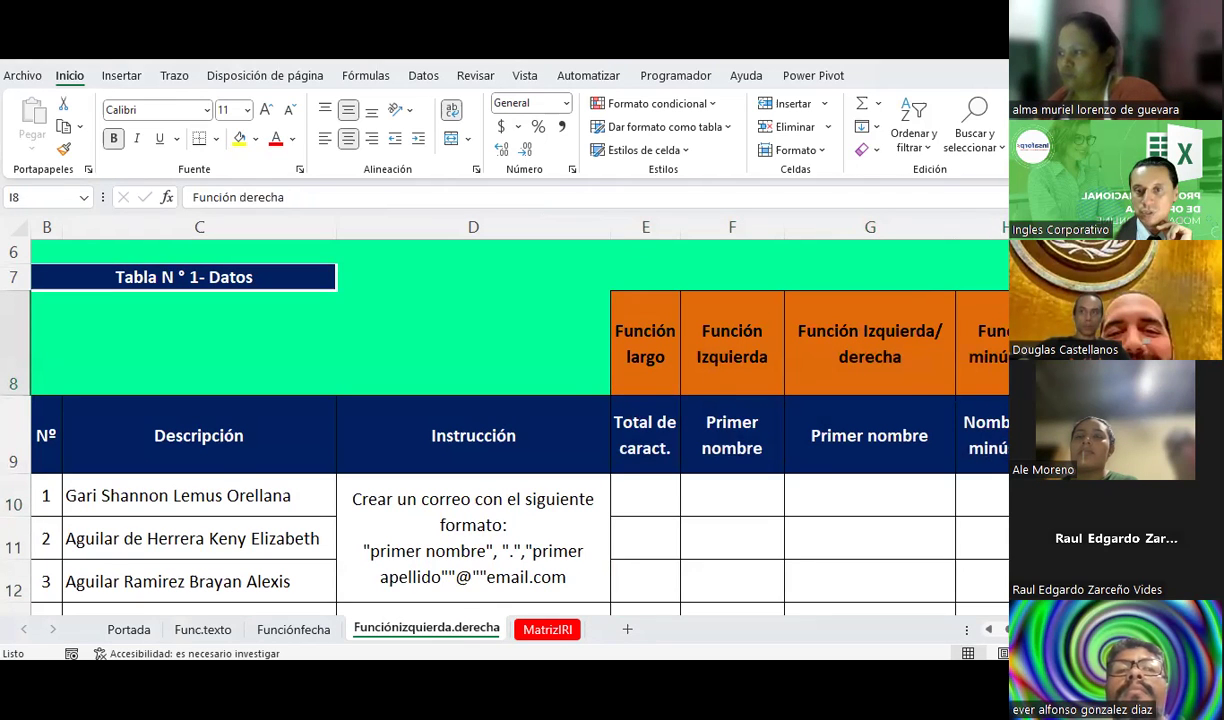
scroll(237, 450, down, 1)
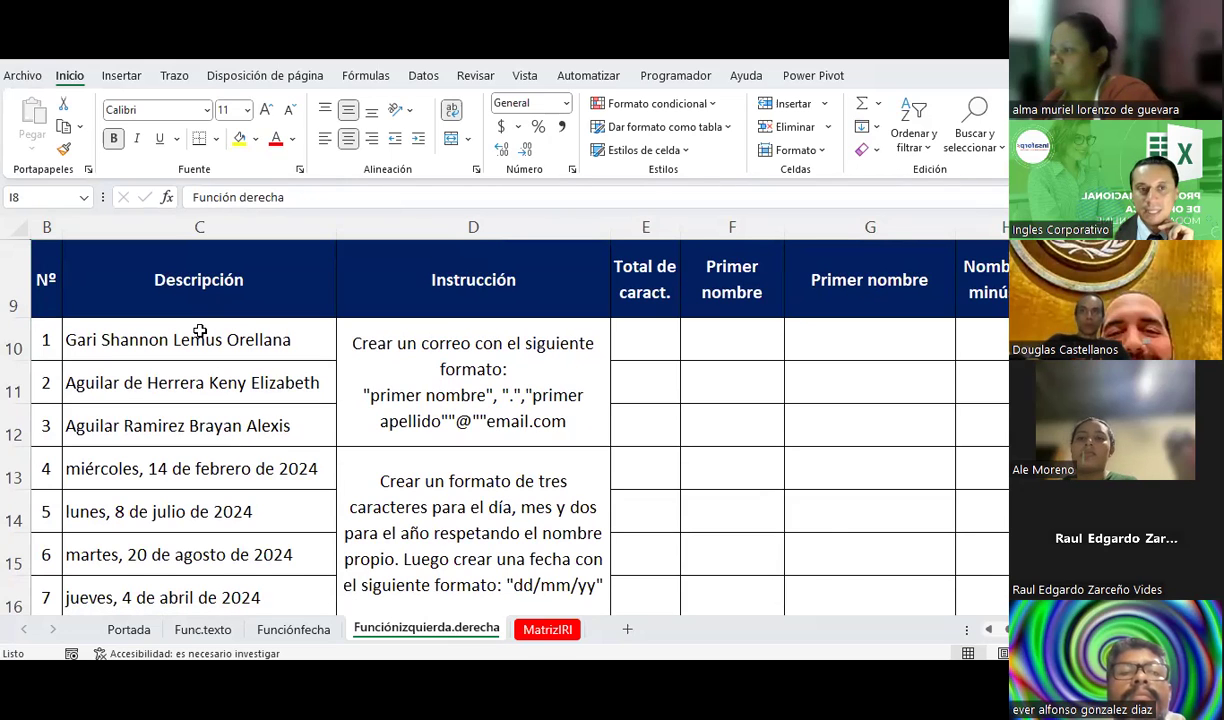
scroll(232, 327, down, 1)
scroll(200, 331, up, 1)
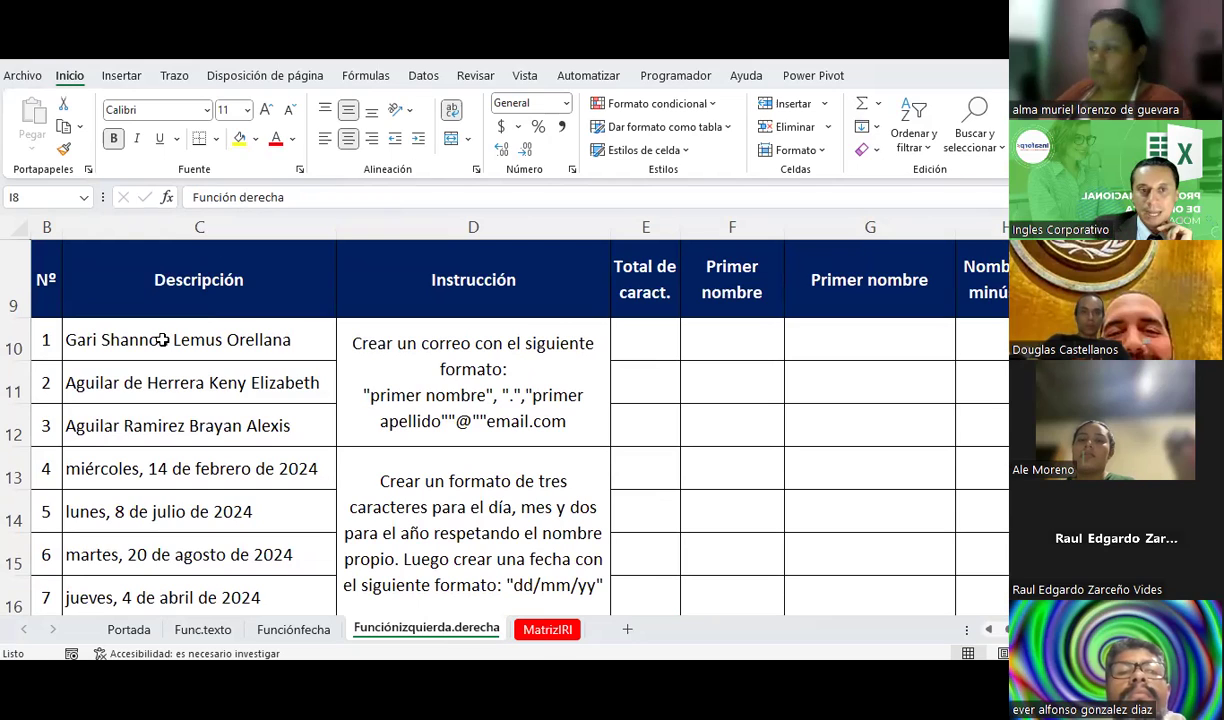
- Point out the full names in C10 and C12 and the dates starting at C13
click(162, 340)
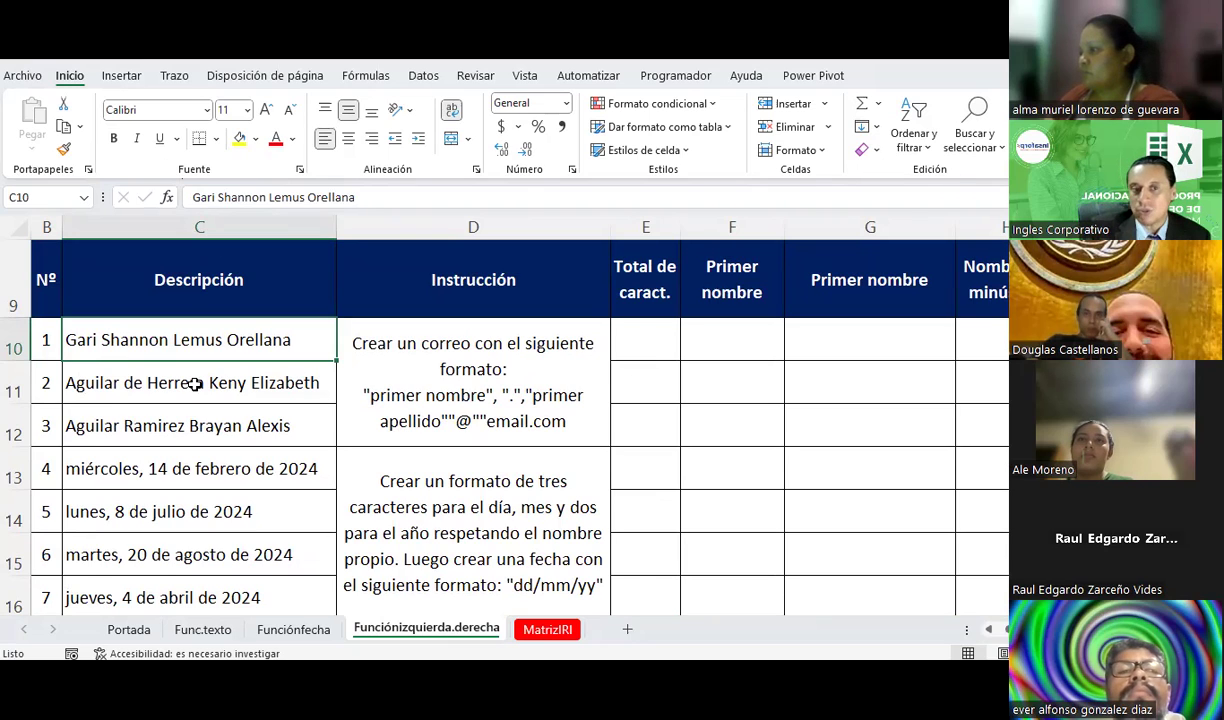
click(176, 425)
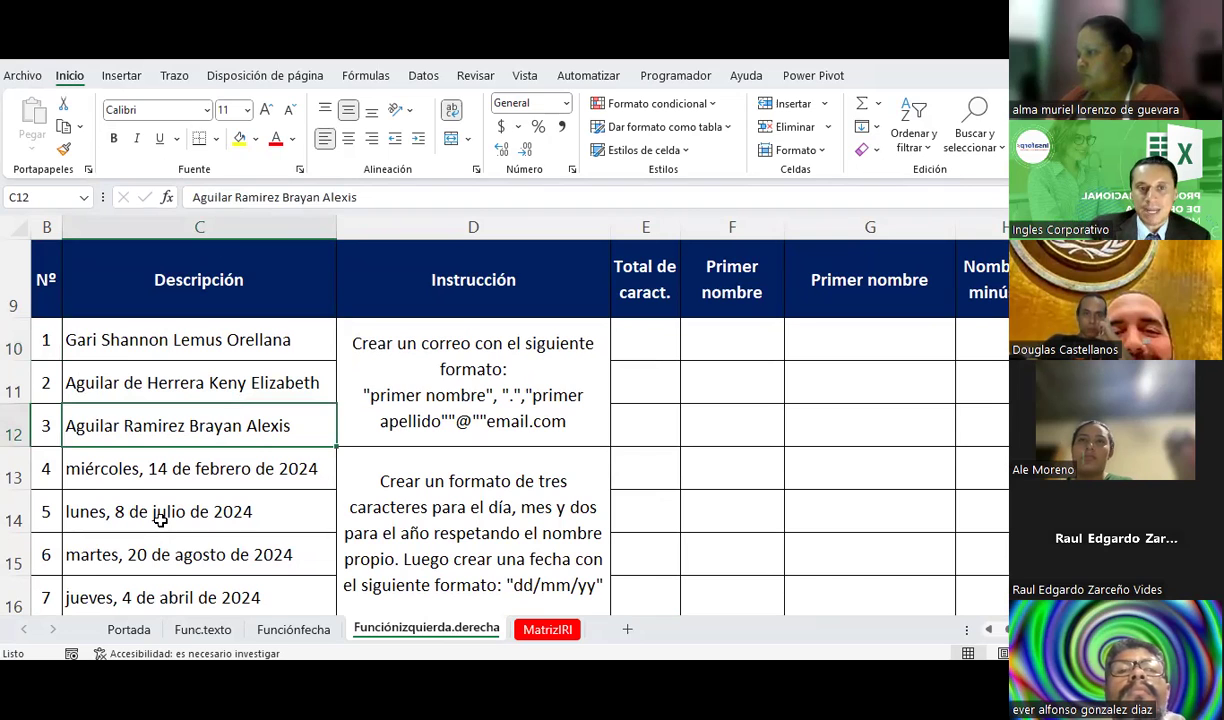
scroll(160, 520, down, 1)
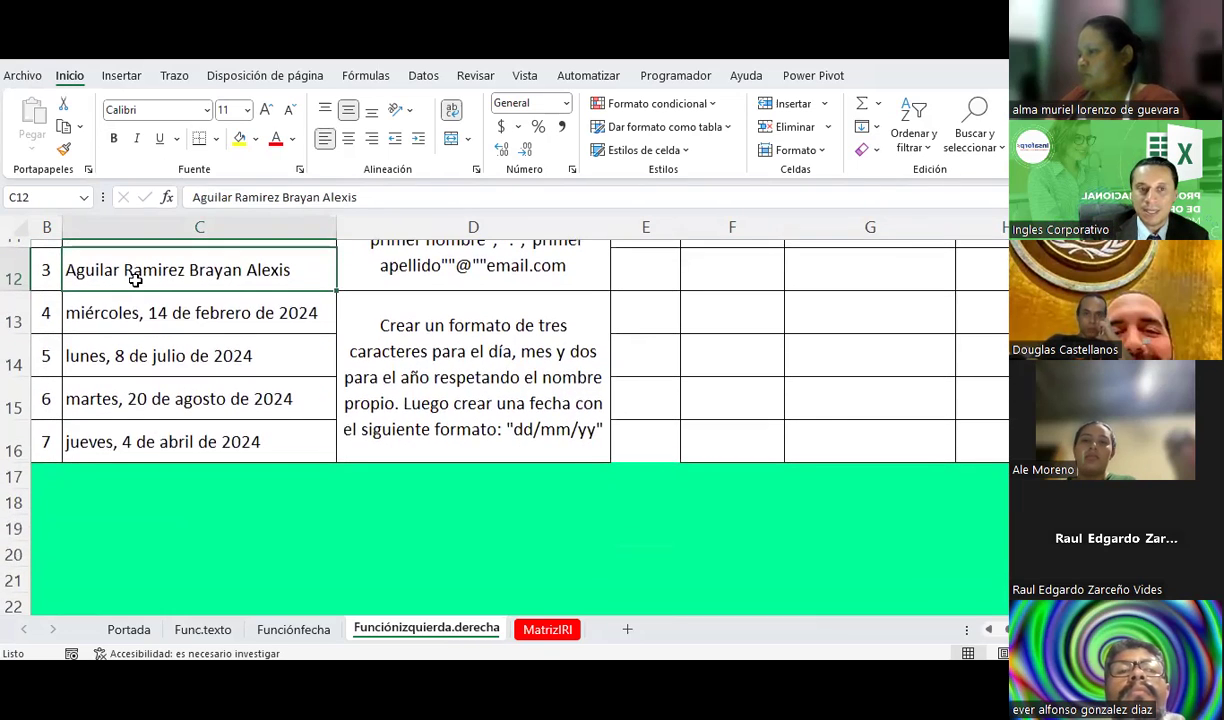
click(117, 318)
drag(117, 421, 117, 430)
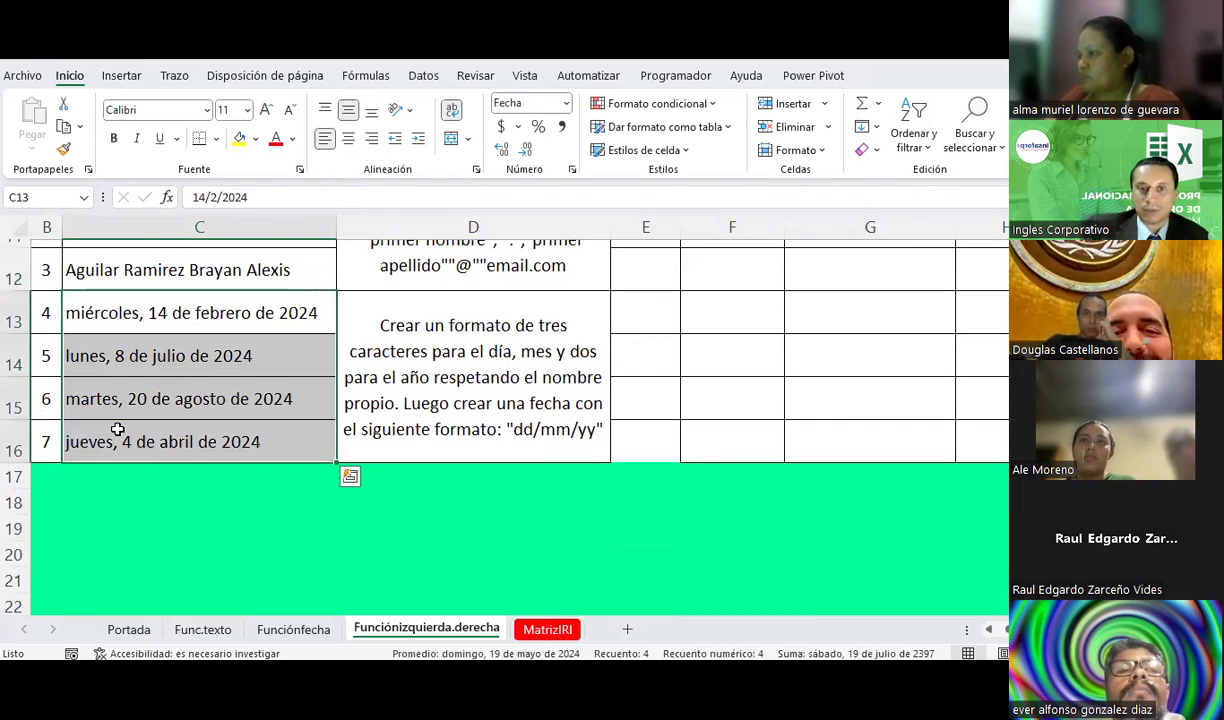
scroll(117, 428, up, 1)
scroll(117, 428, up, 1)
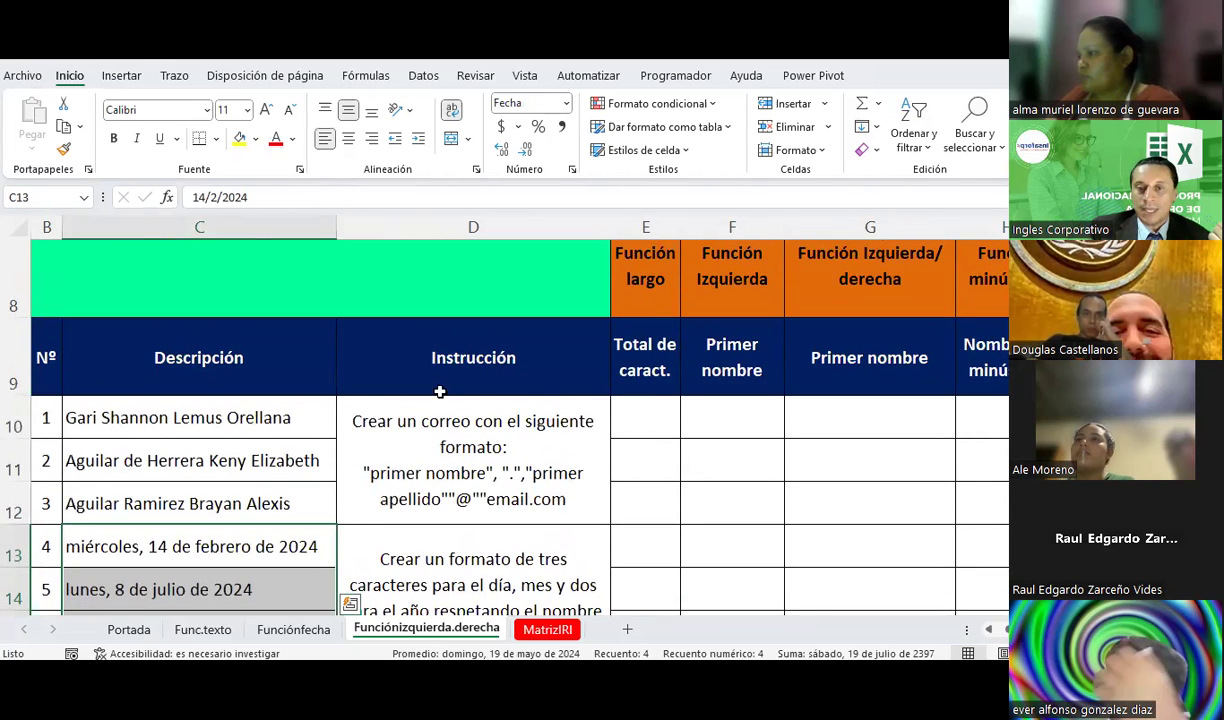
- Start a formula in E10, then cancel it
click(650, 414)
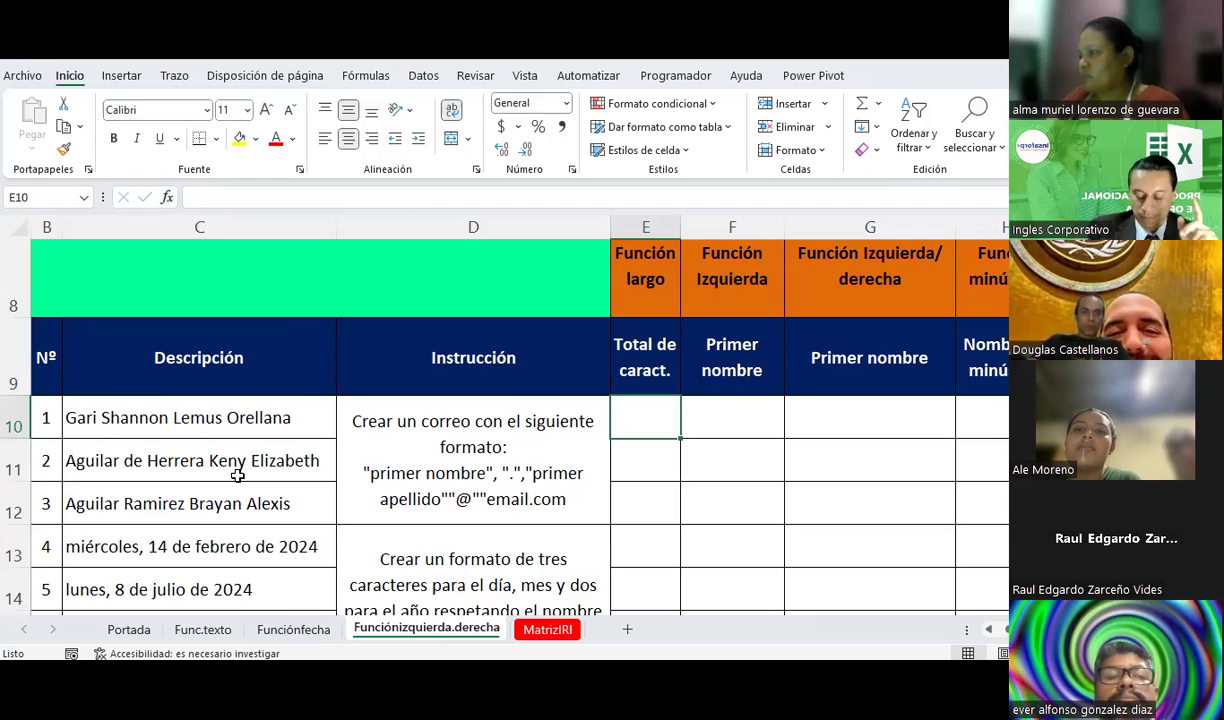
text(=)
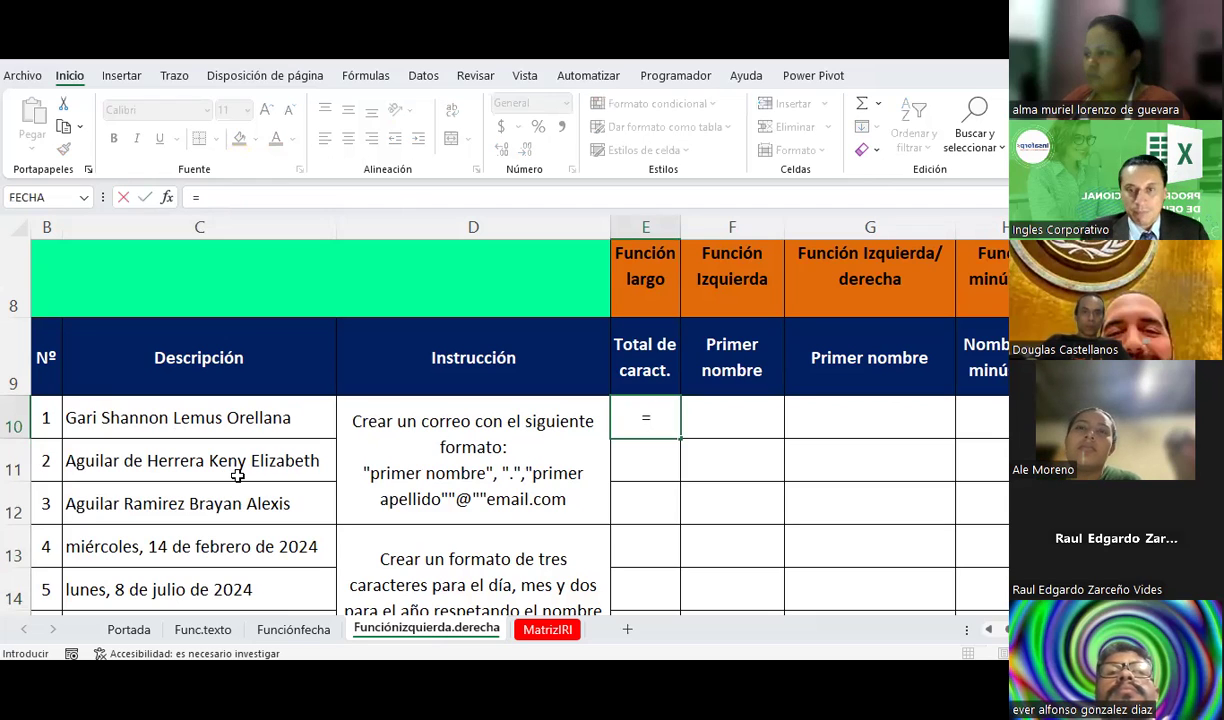
key(Escape)
click(176, 78)
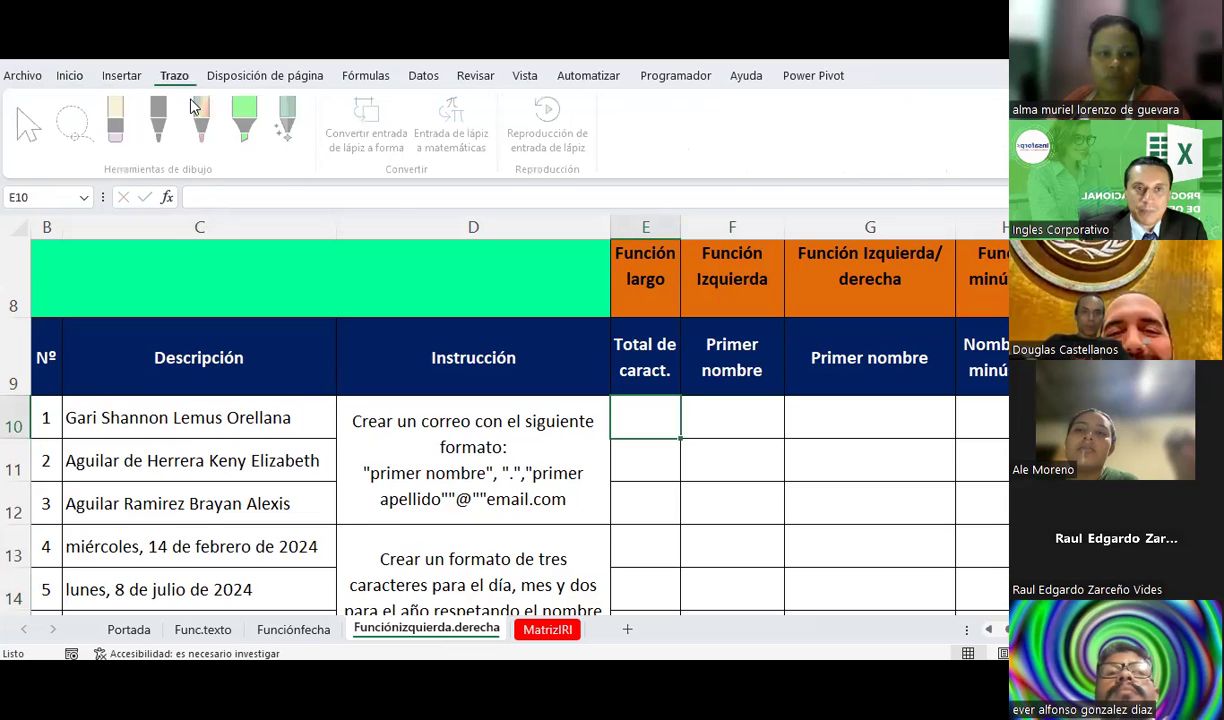
click(160, 120)
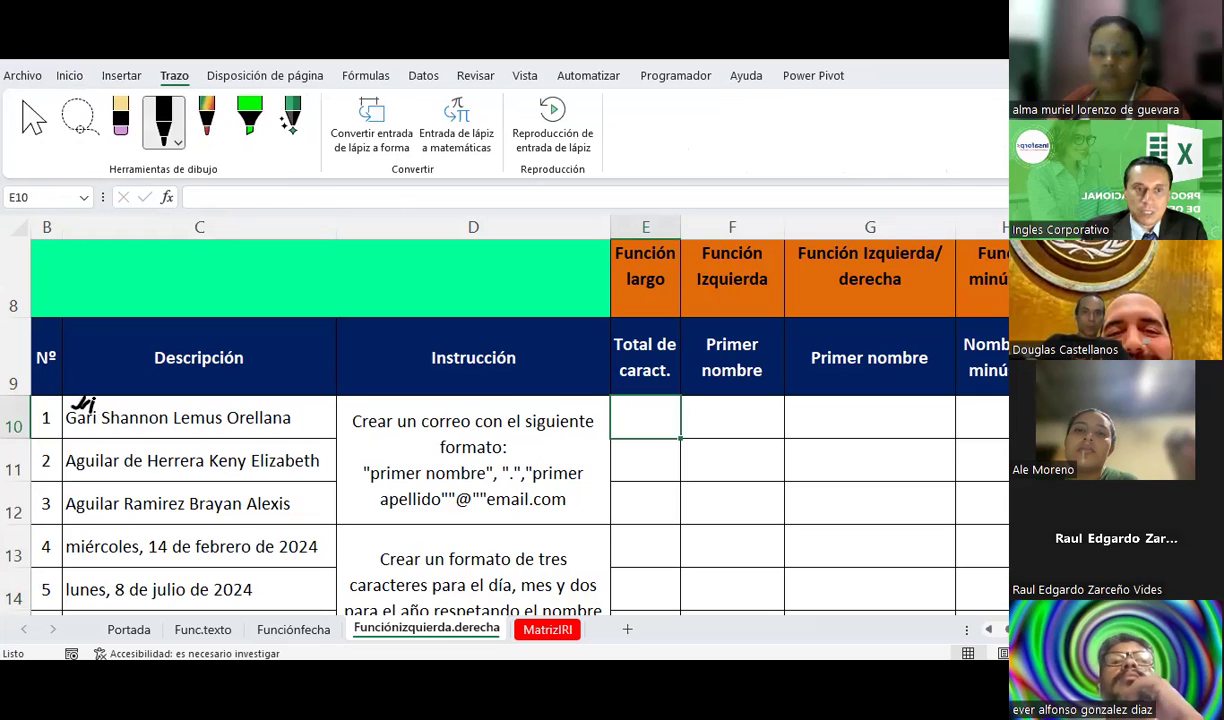
mouse_move(72, 409)
mouse_down()
mouse_move(98, 400)
mouse_move(100, 435)
mouse_move(133, 396)
mouse_move(168, 396)
mouse_up()
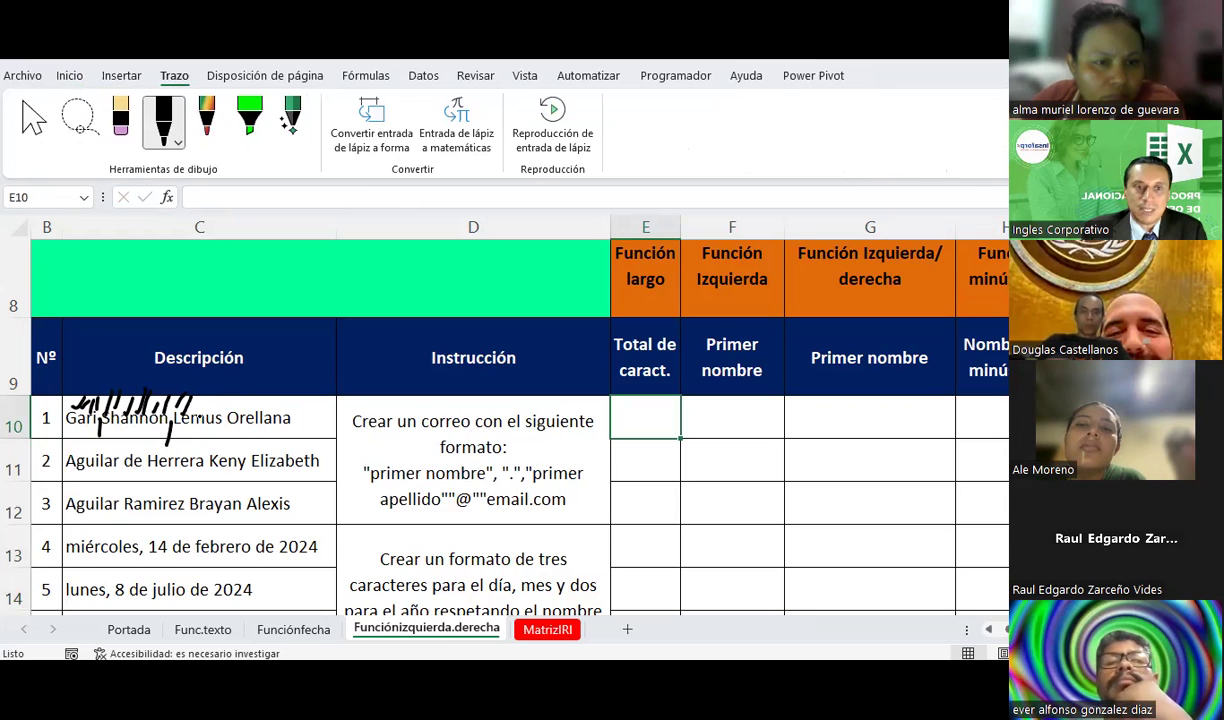
mouse_move(212, 408)
mouse_down()
mouse_move(225, 398)
mouse_move(220, 421)
mouse_move(254, 396)
mouse_up()
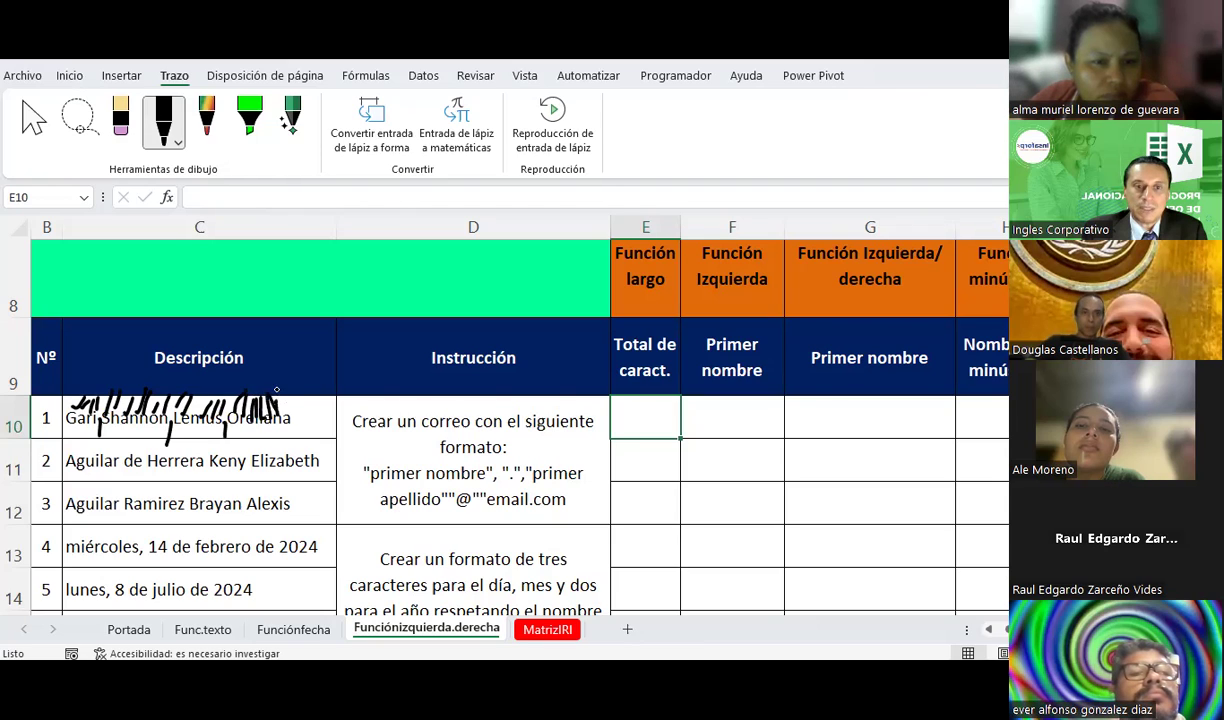
click(120, 117)
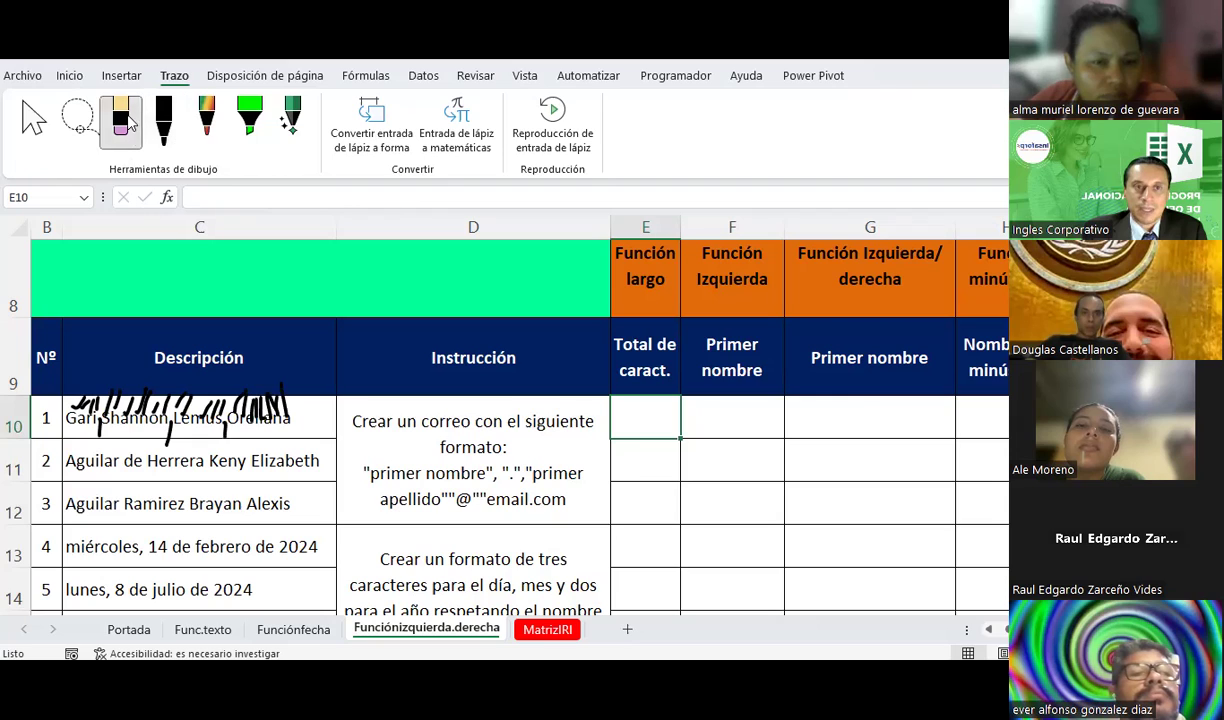
drag(282, 390, 222, 395)
drag(280, 437, 88, 400)
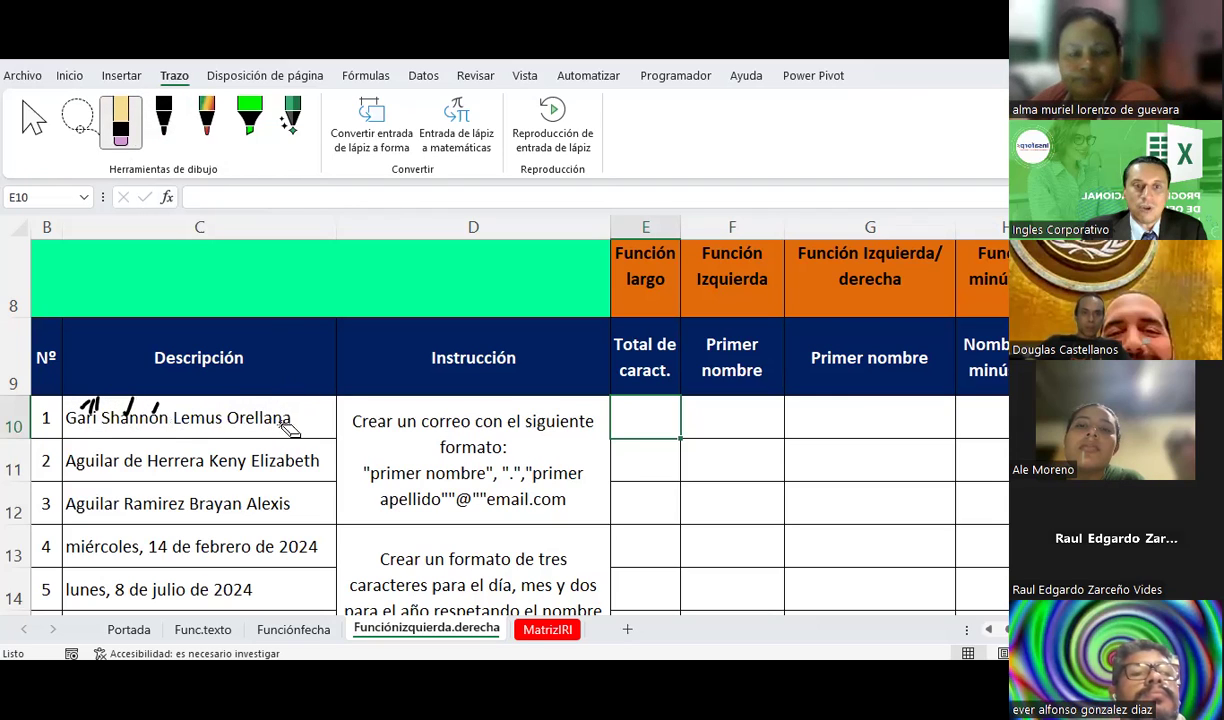
key(Escape)
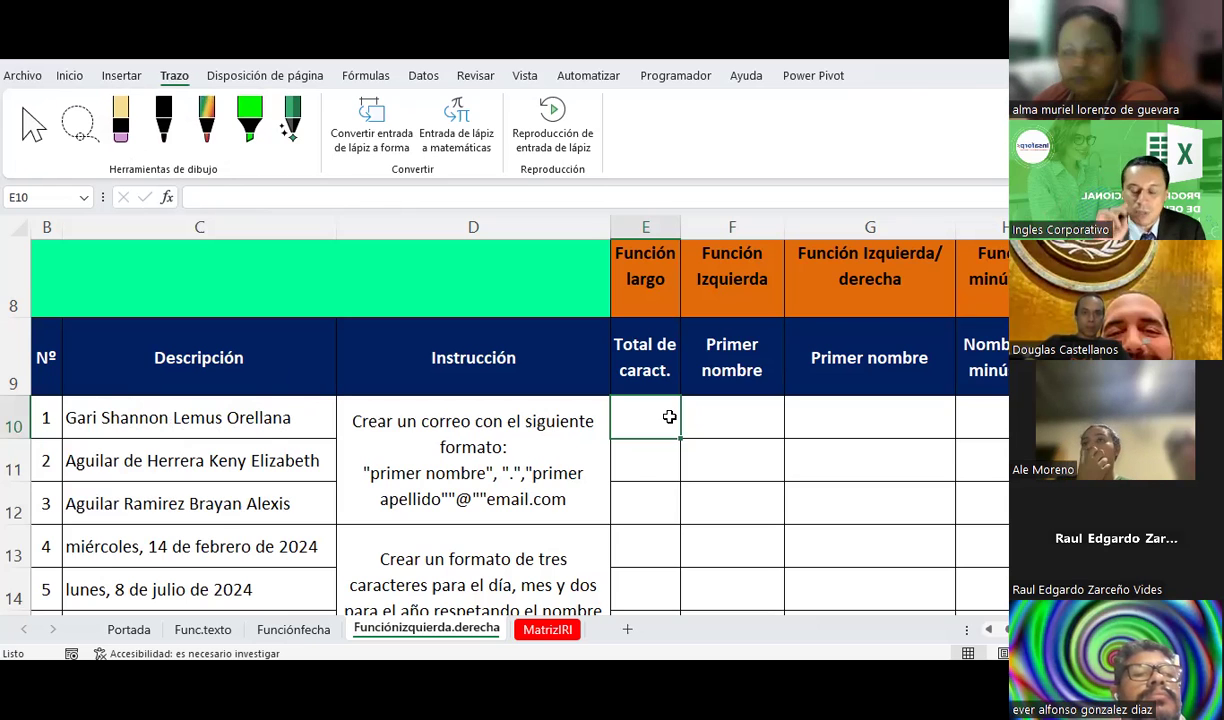
- Enter =LARGO(C10) in E10 to count the first name's characters (27)
text(=)
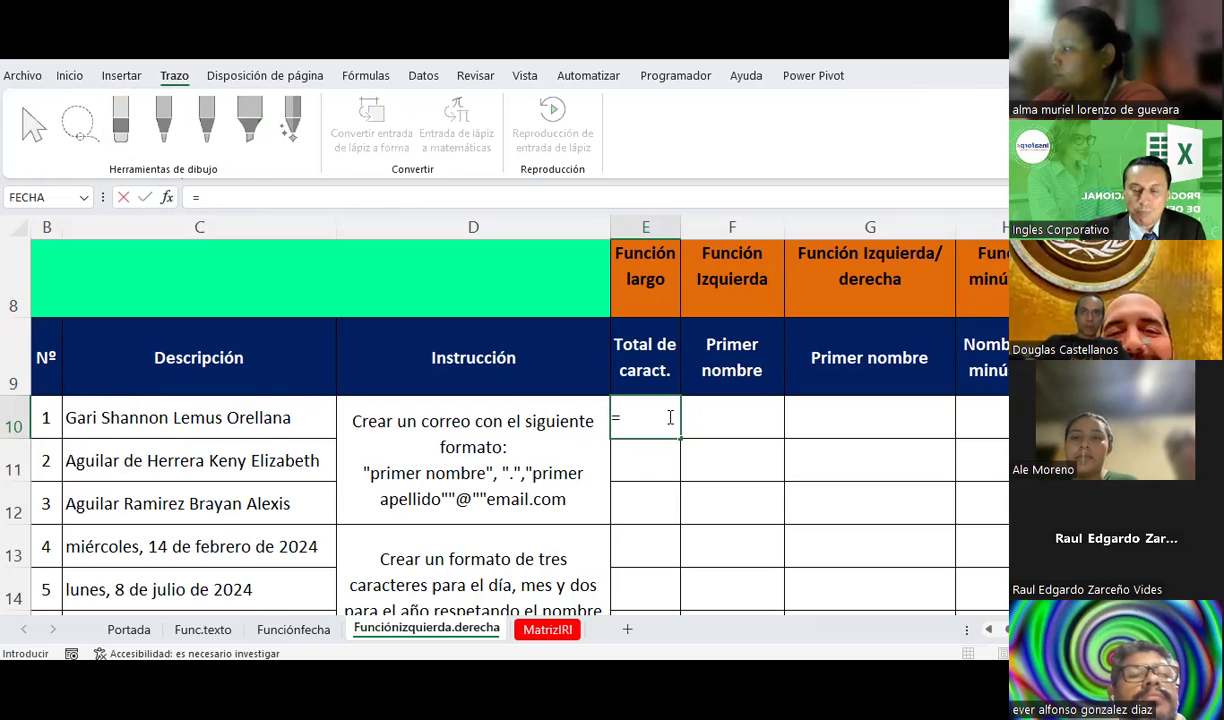
text(largo)
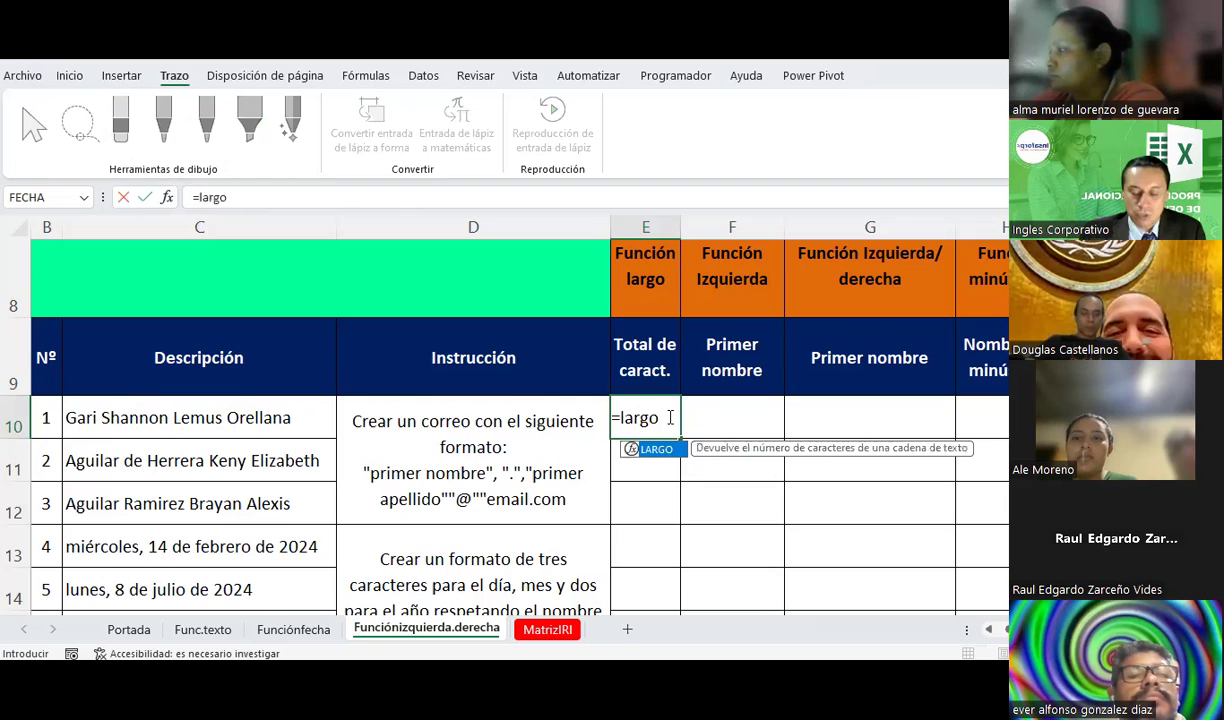
text(()
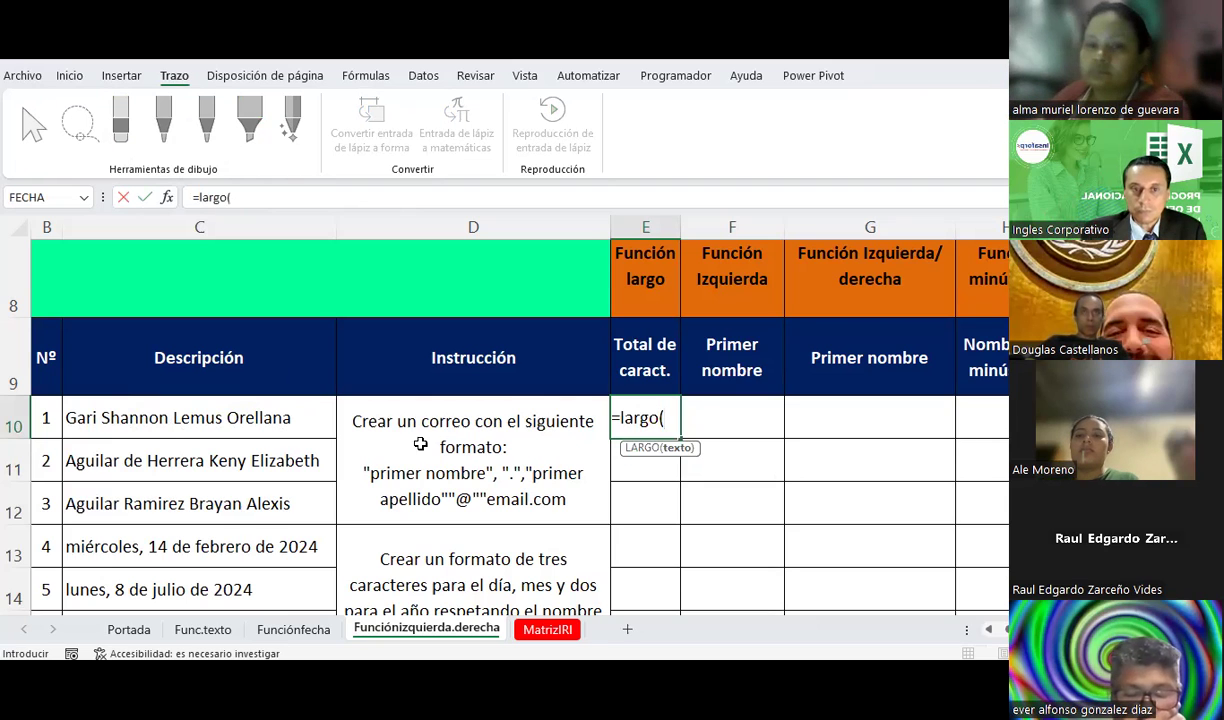
click(296, 412)
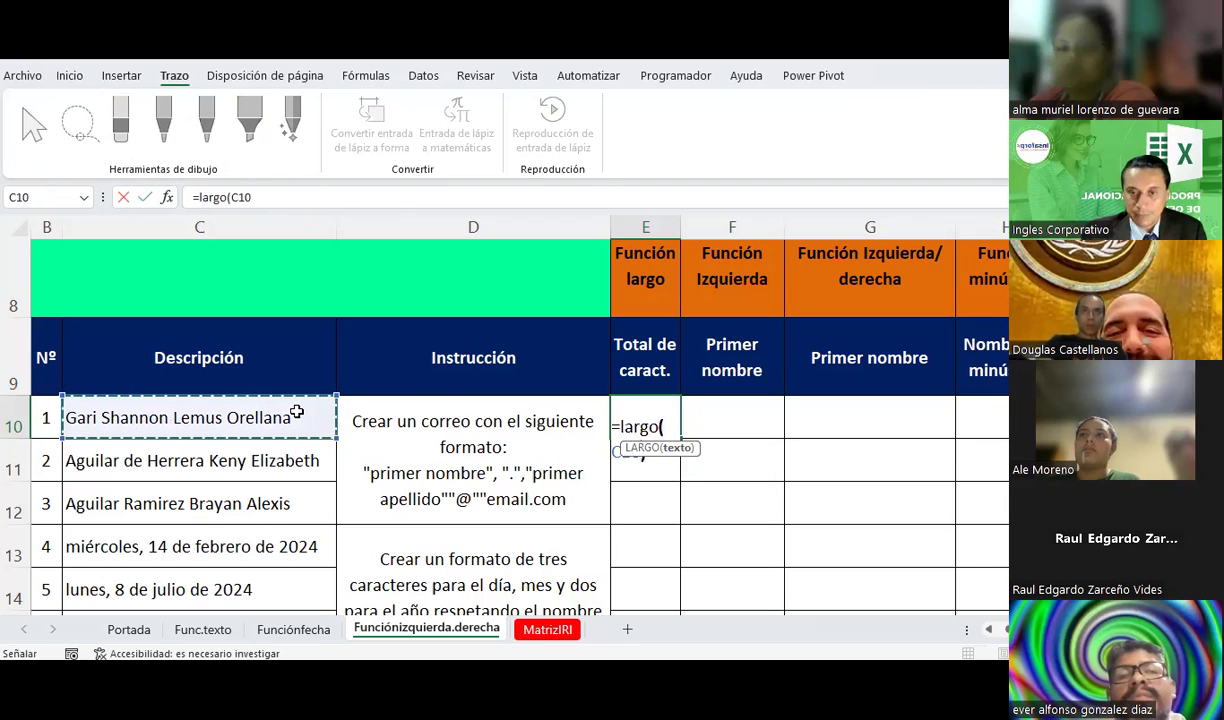
text())
key(Return)
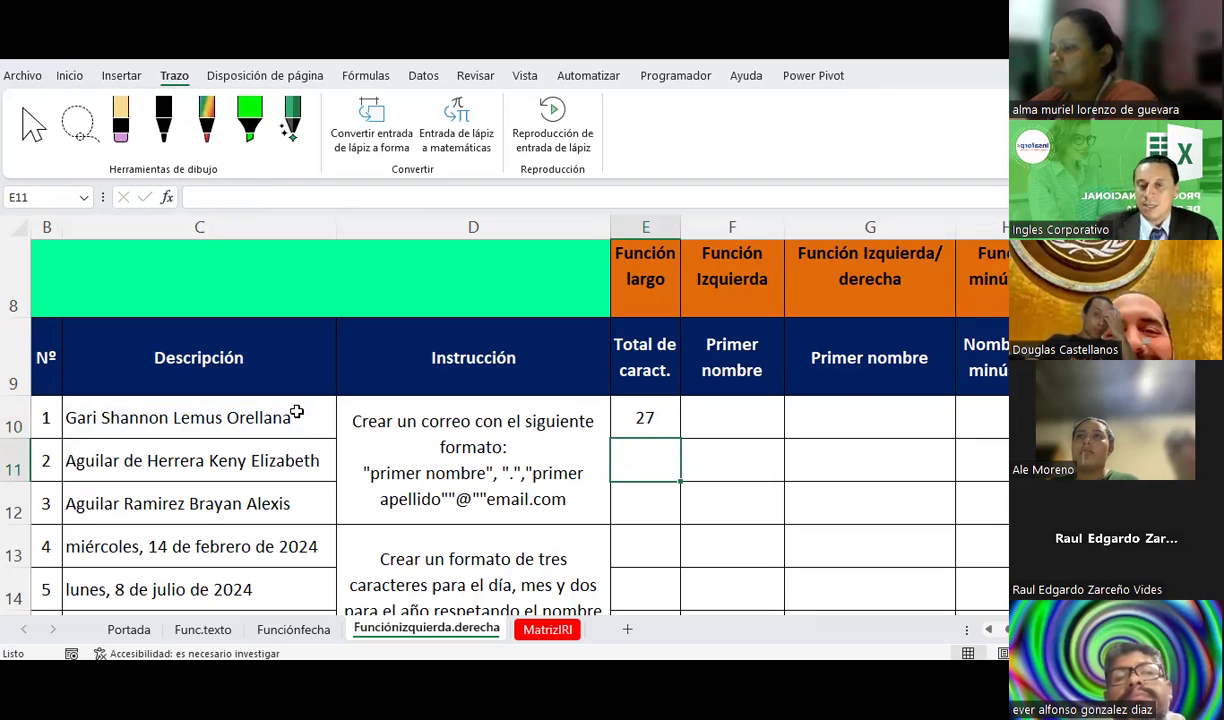
- Fill the LARGO formula down column E and check the row 13 result
click(619, 430)
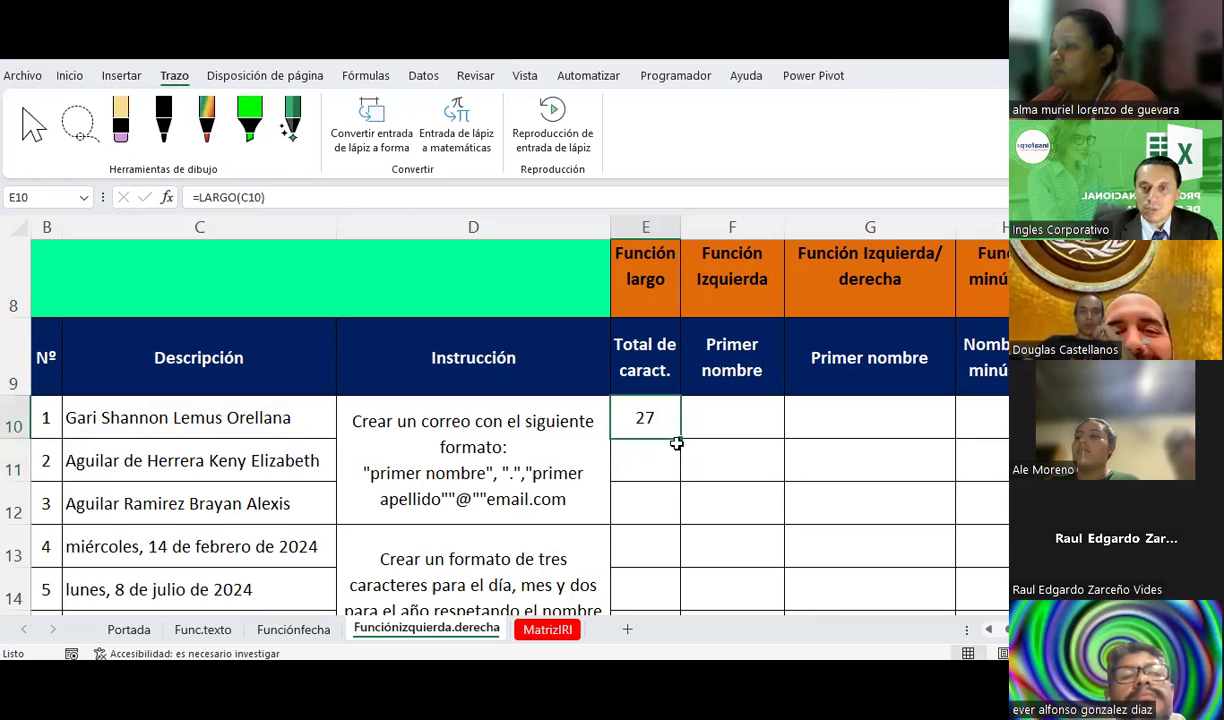
mouse_move(678, 440)
mouse_down()
mouse_move(678, 592)
mouse_move(669, 541)
mouse_up()
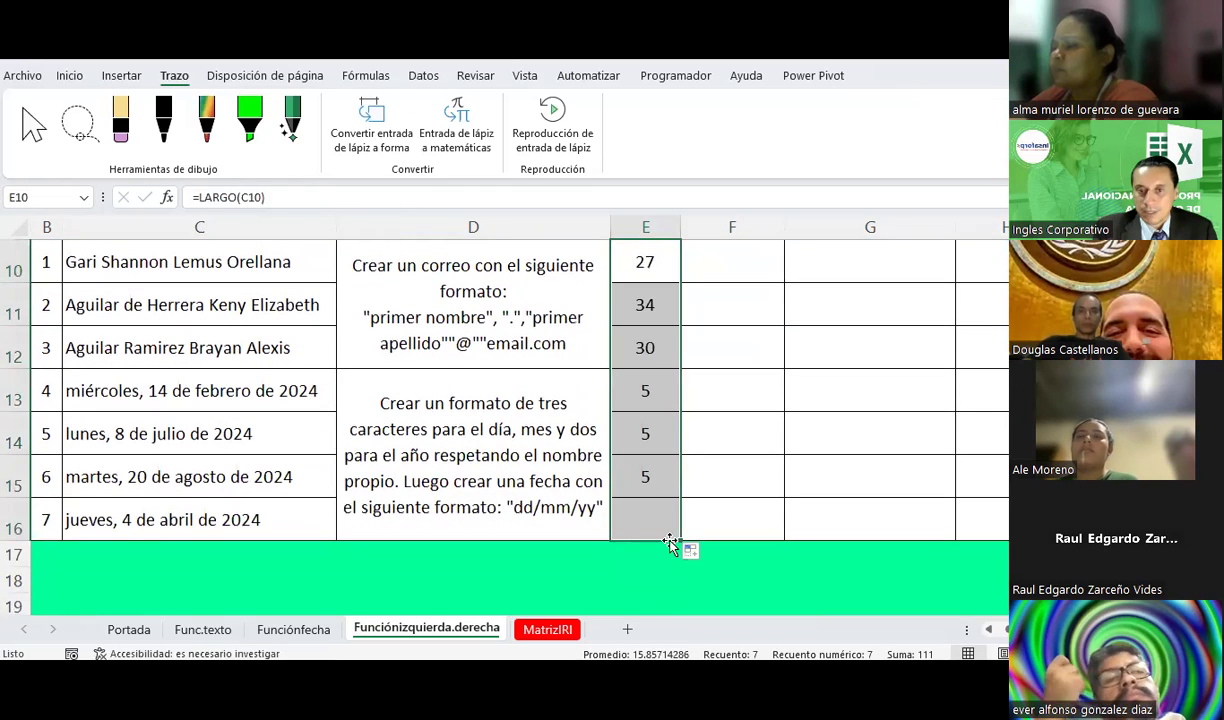
click(645, 392)
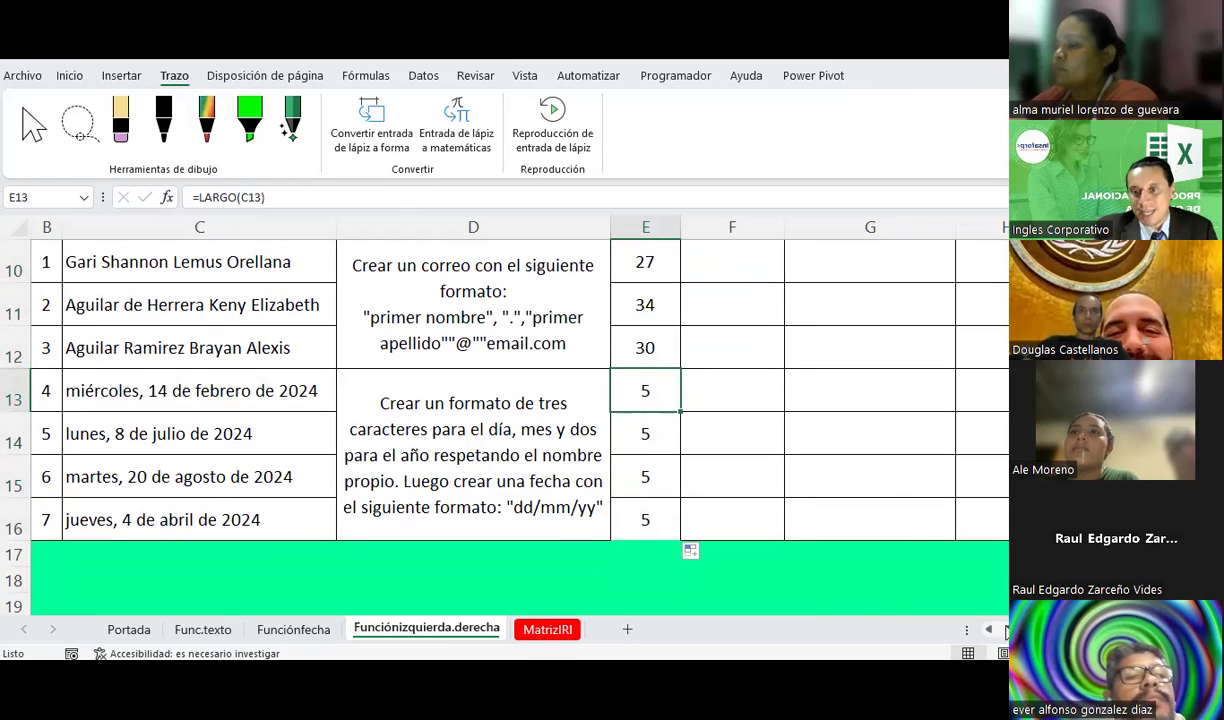
click(988, 629)
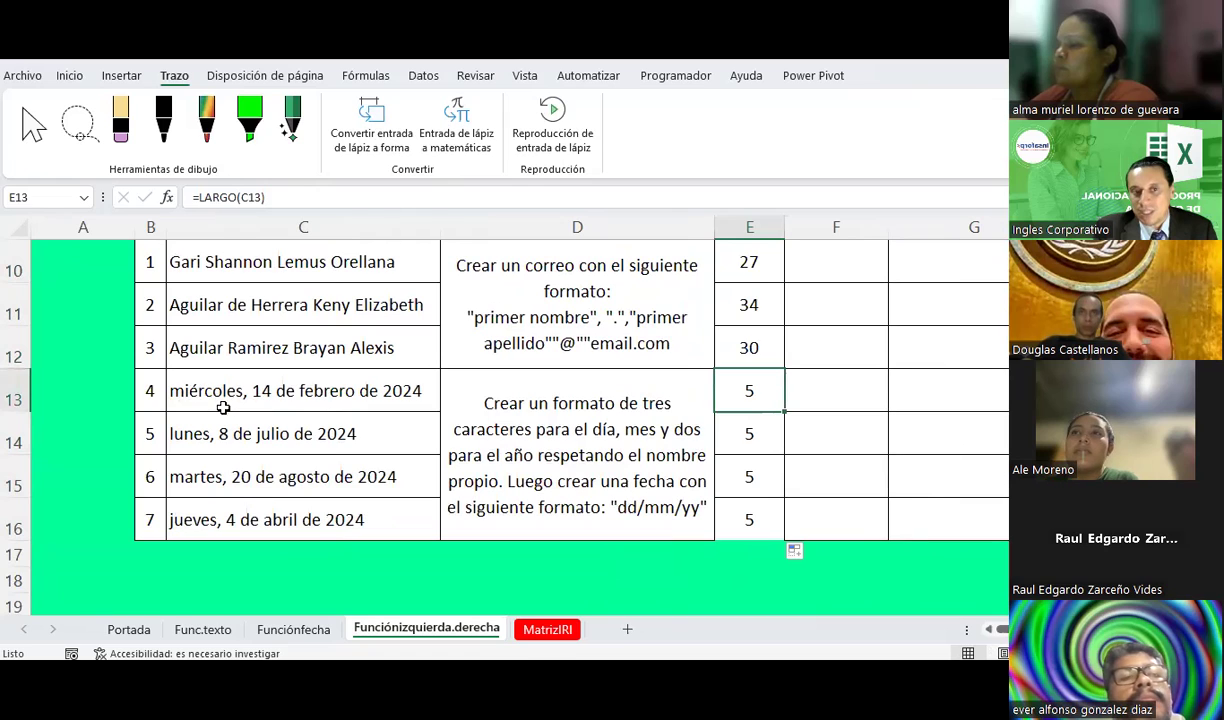
- Enter =C13 in A13 to copy the date from C13
click(87, 395)
text(=)
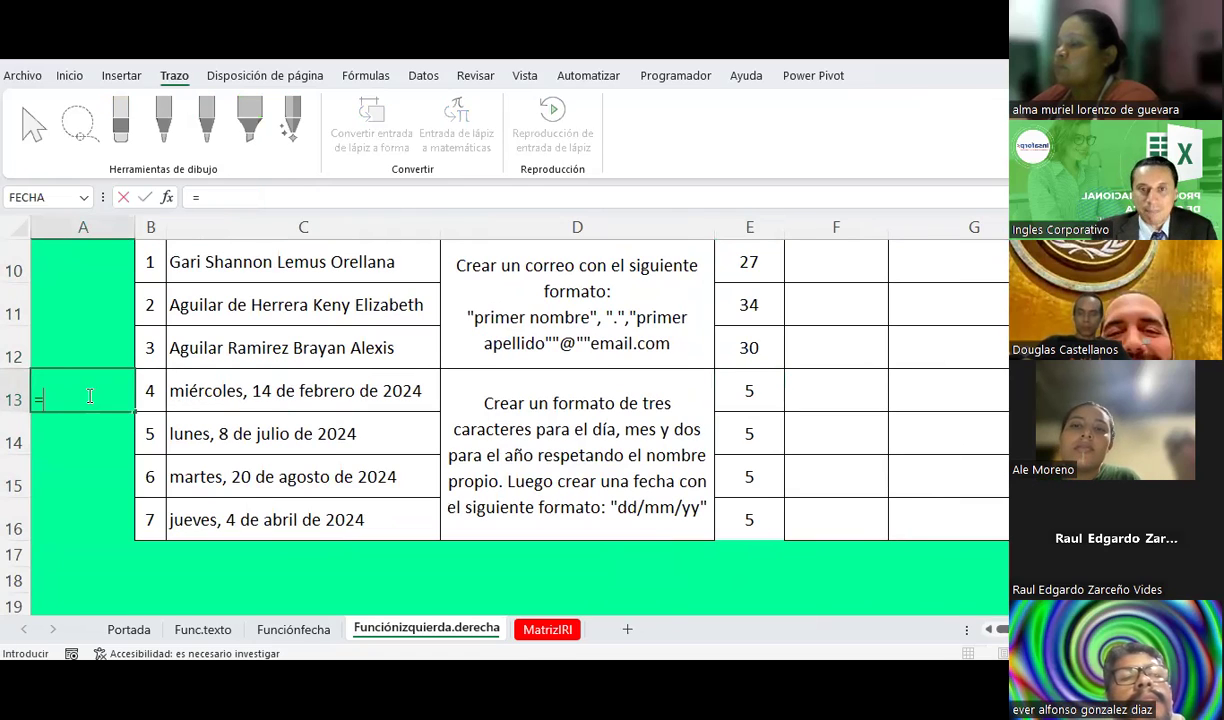
key(Right)
key(Right)
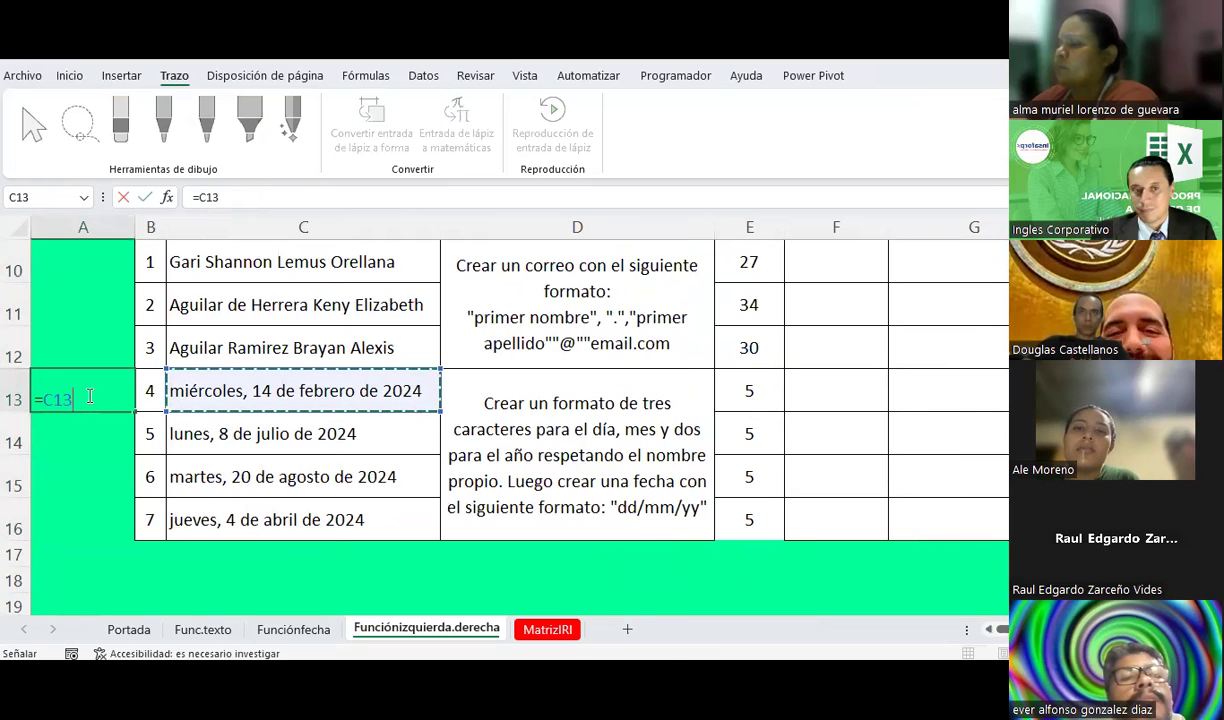
key(Return)
click(88, 396)
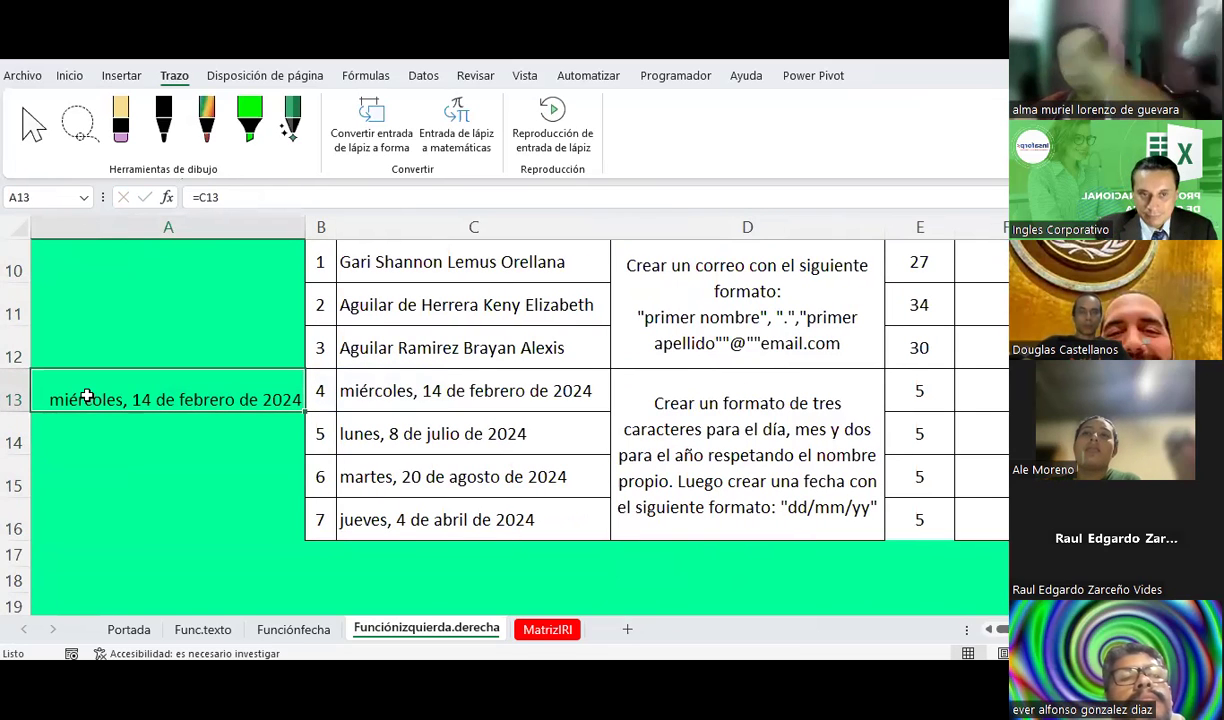
- Format A13 as General, autofit column A and center the number both ways
click(70, 76)
click(566, 105)
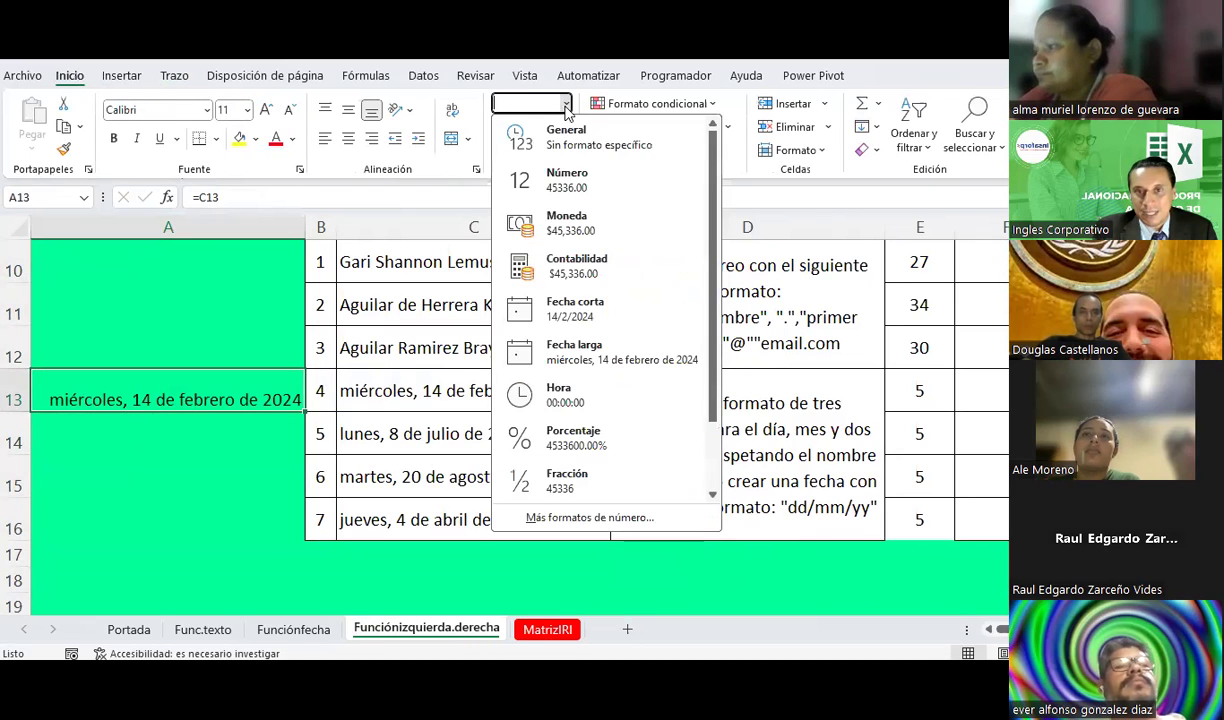
click(562, 137)
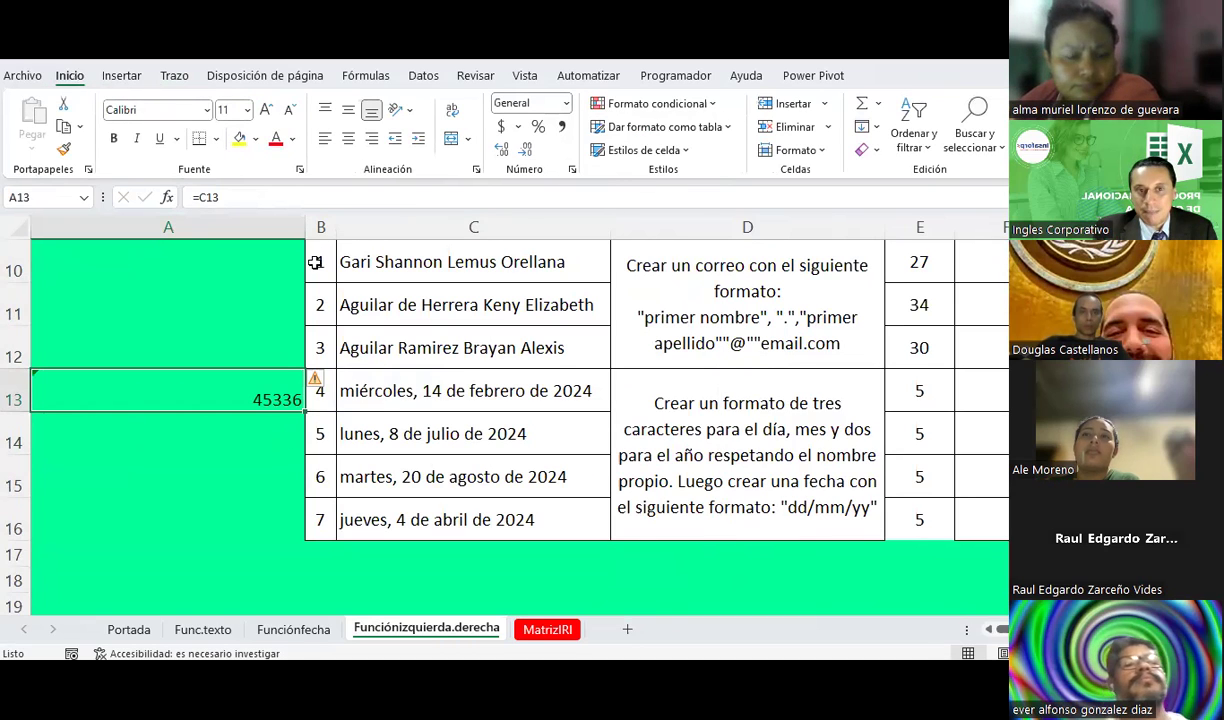
double_click(305, 227)
click(70, 440)
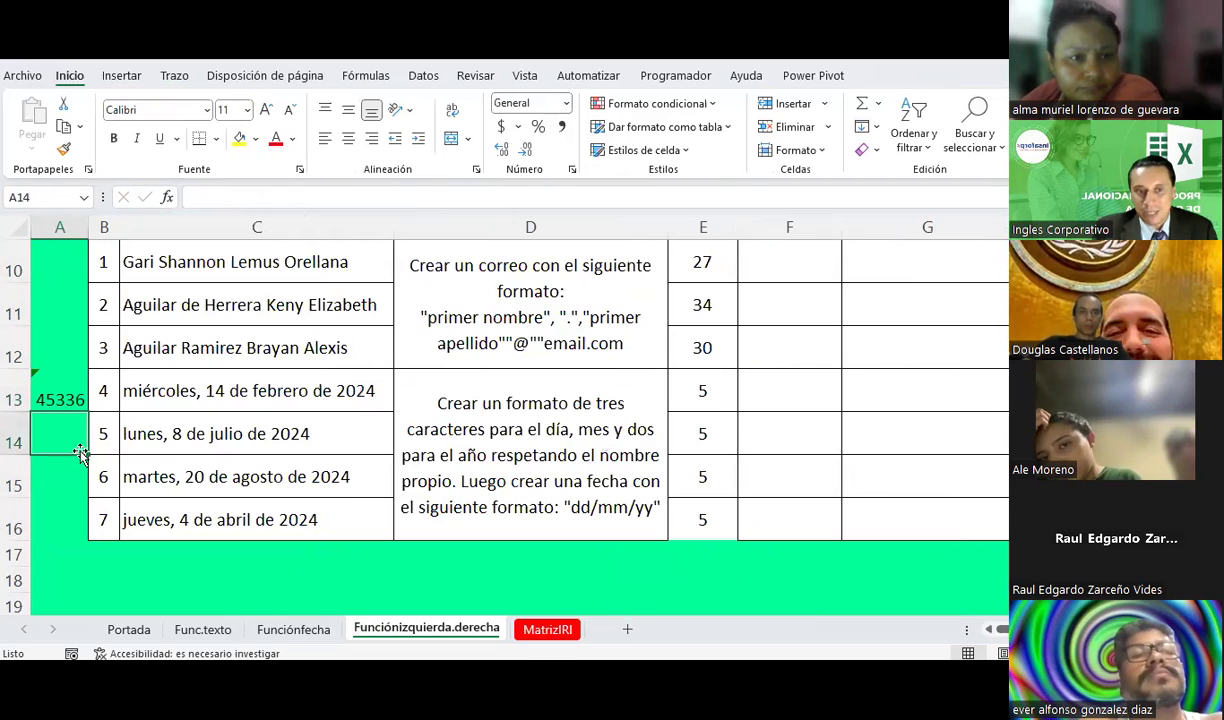
click(66, 399)
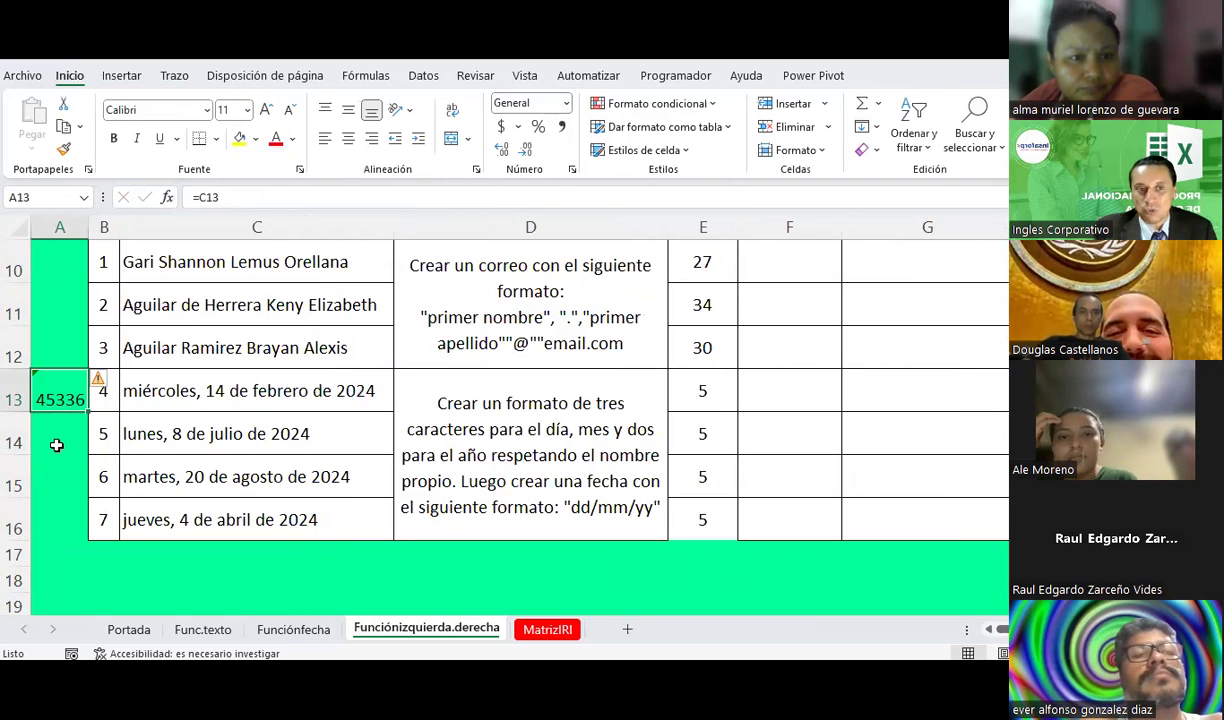
click(348, 139)
click(348, 109)
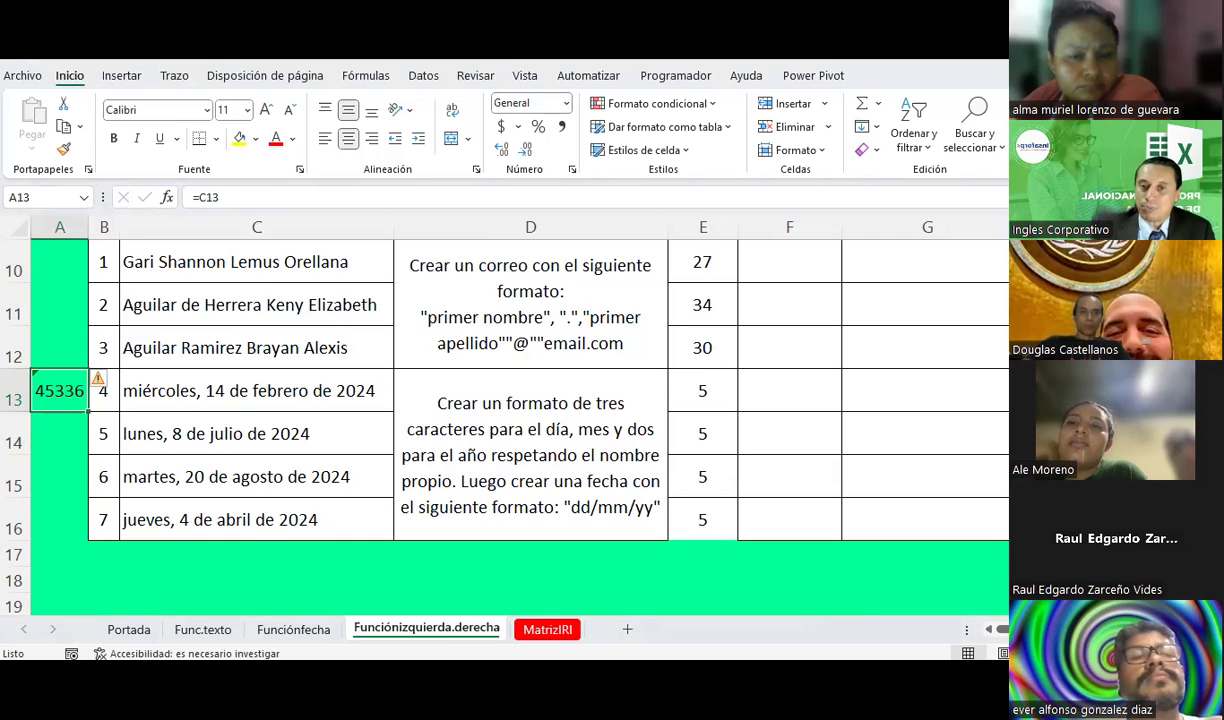
- Change C13's date to 9 October 2023 so A13 shows serial 45208
click(703, 380)
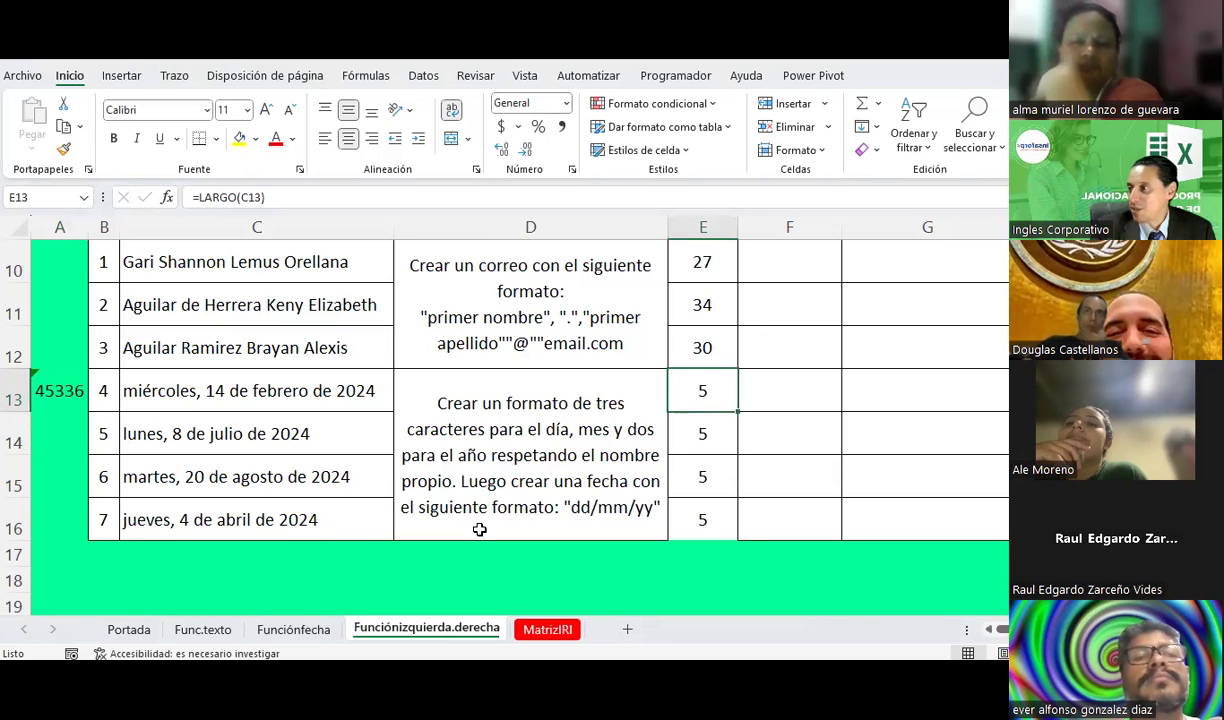
click(62, 392)
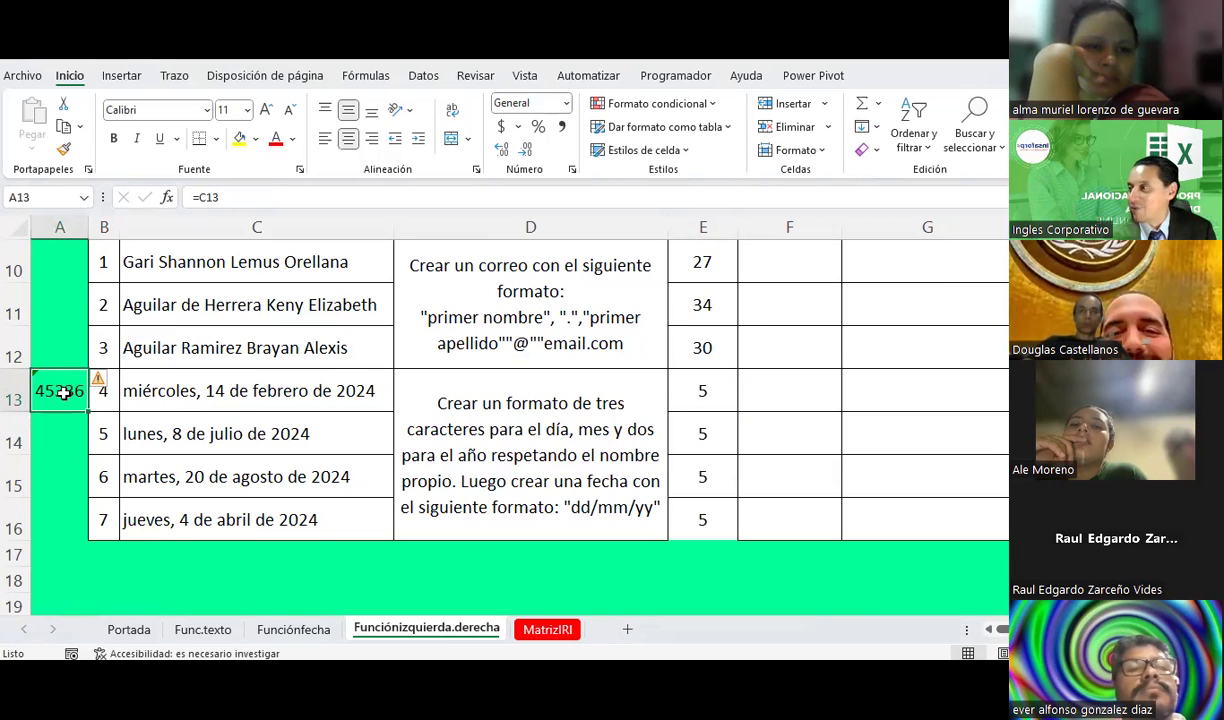
click(327, 400)
text(9-1)
text(23)
key(Return)
key(Up)
key(Left)
key(Left)
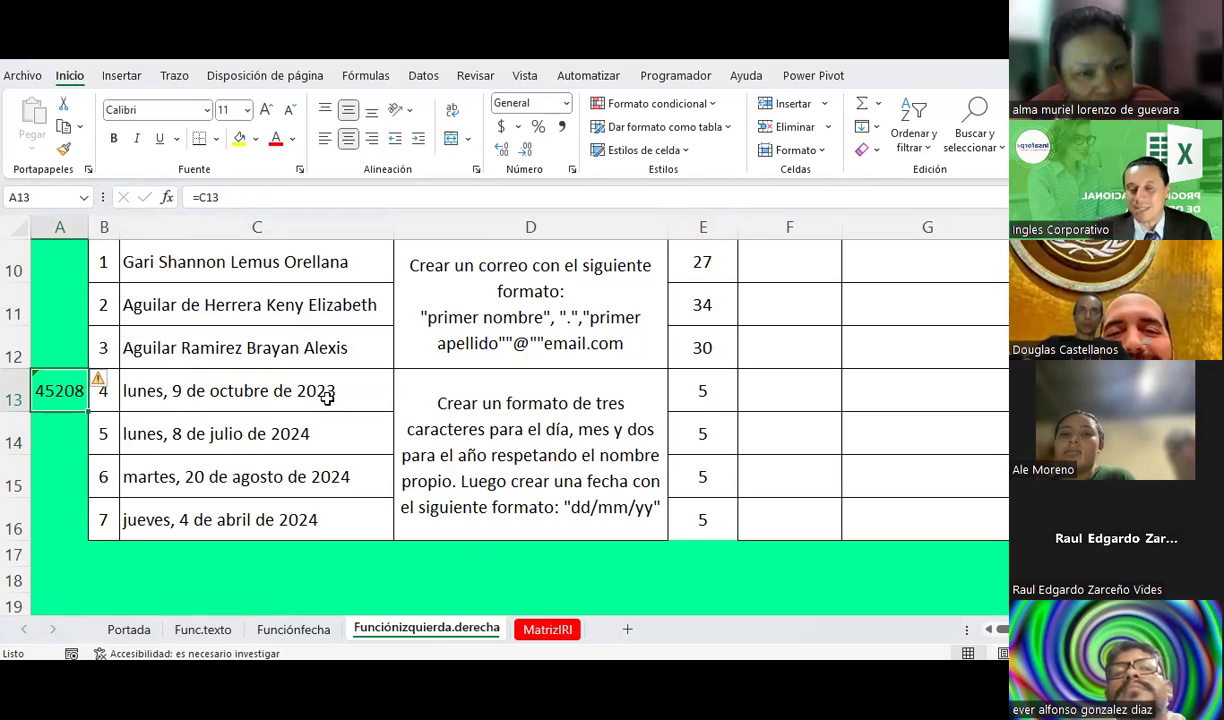
click(292, 627)
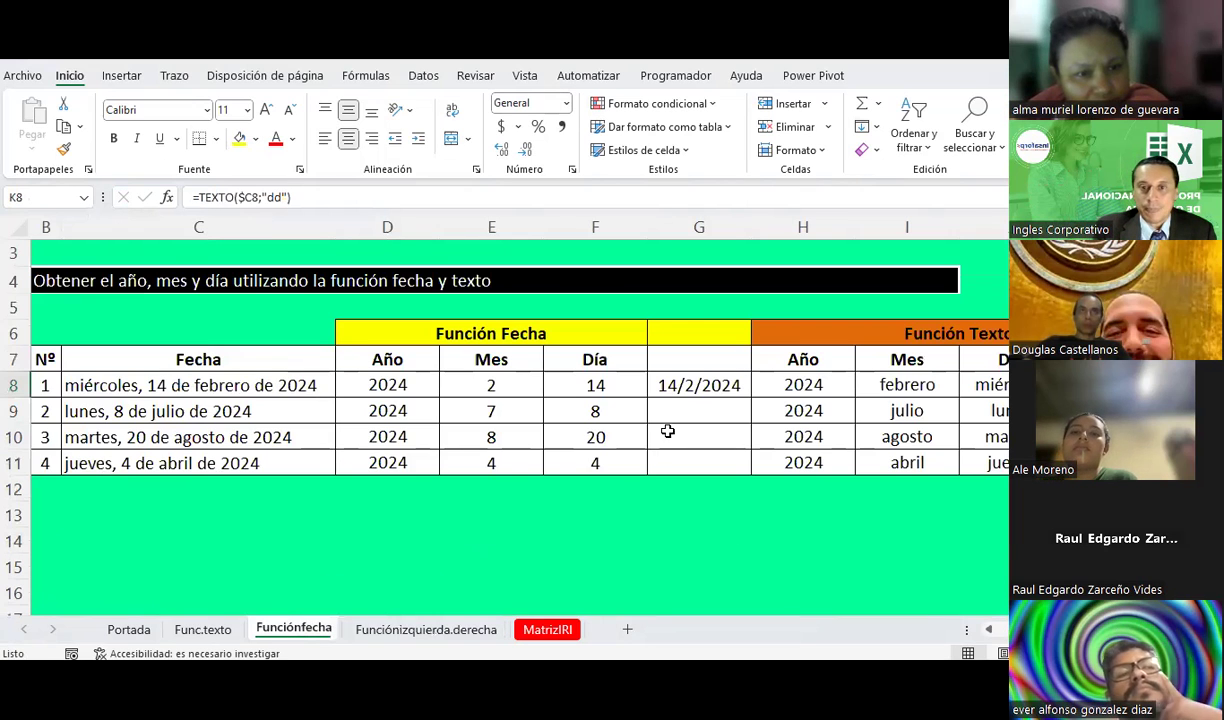
click(203, 628)
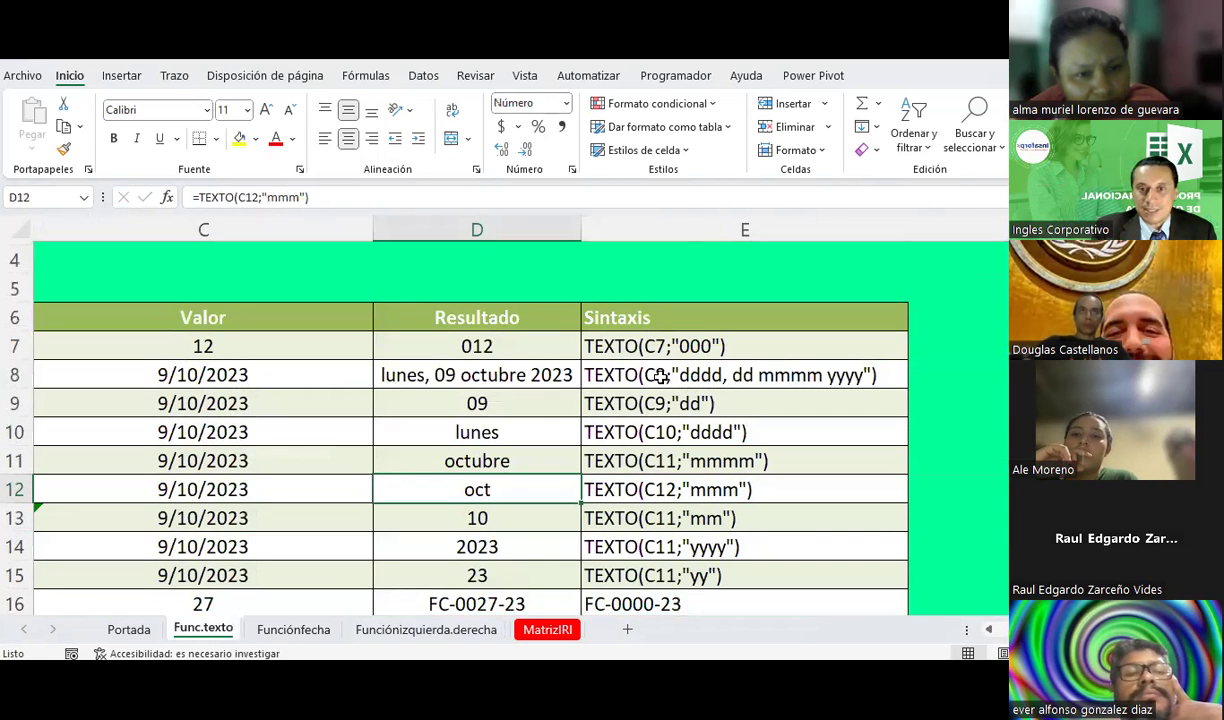
click(677, 371)
double_click(677, 371)
drag(672, 375, 879, 385)
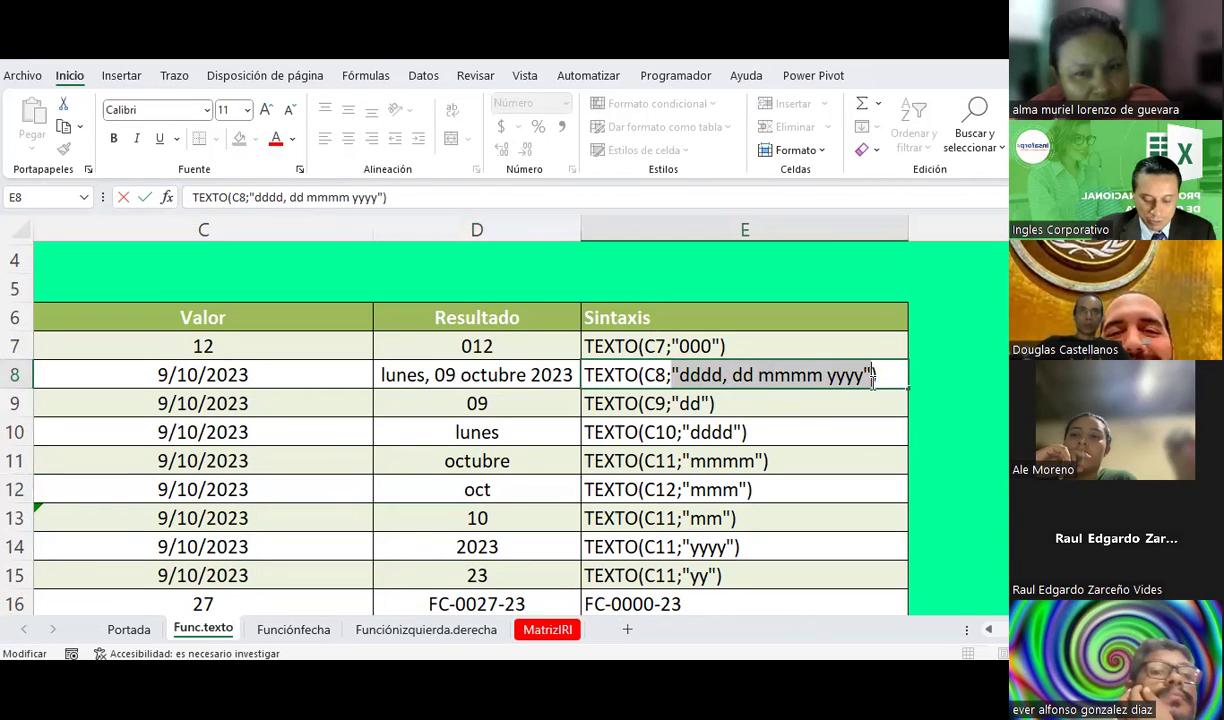
key(Escape)
click(464, 630)
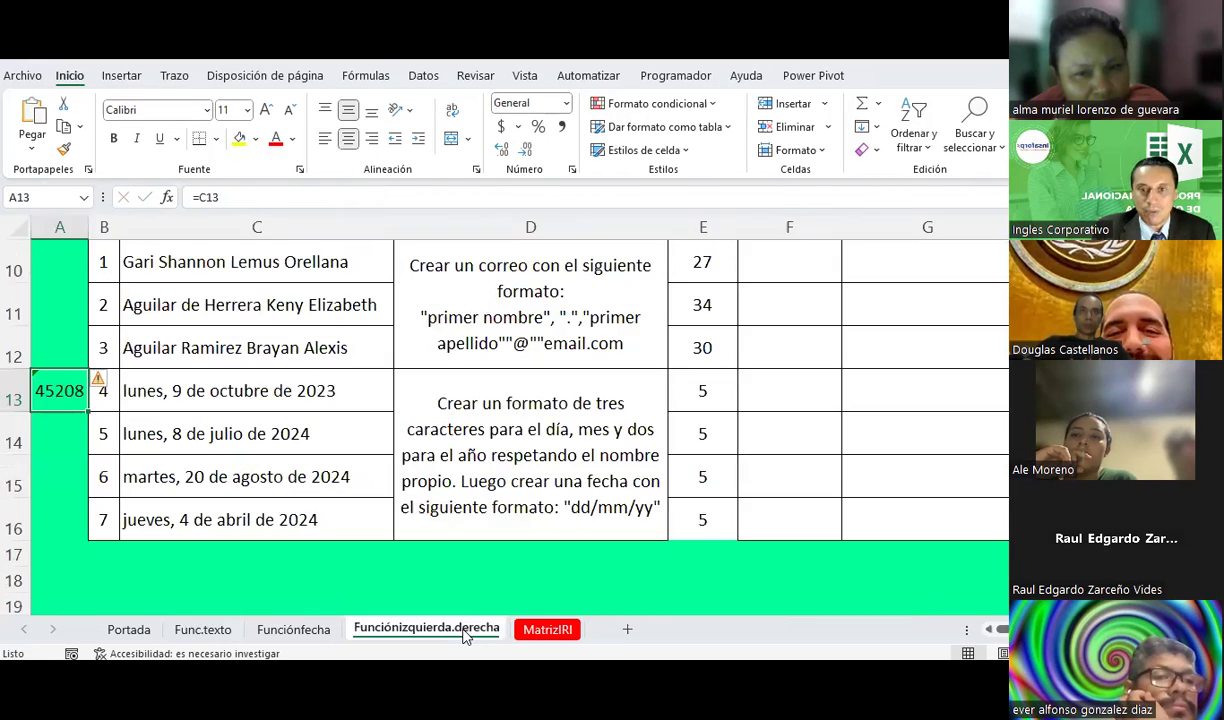
click(702, 386)
key(Delete)
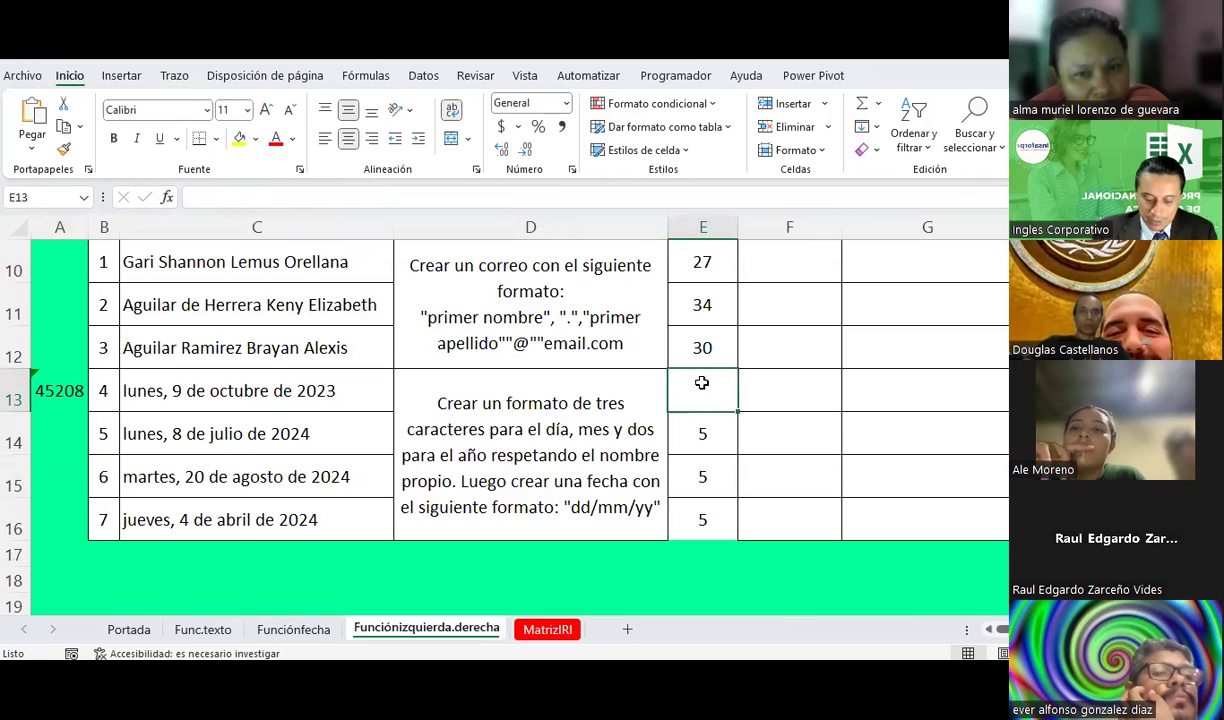
text(=texto()
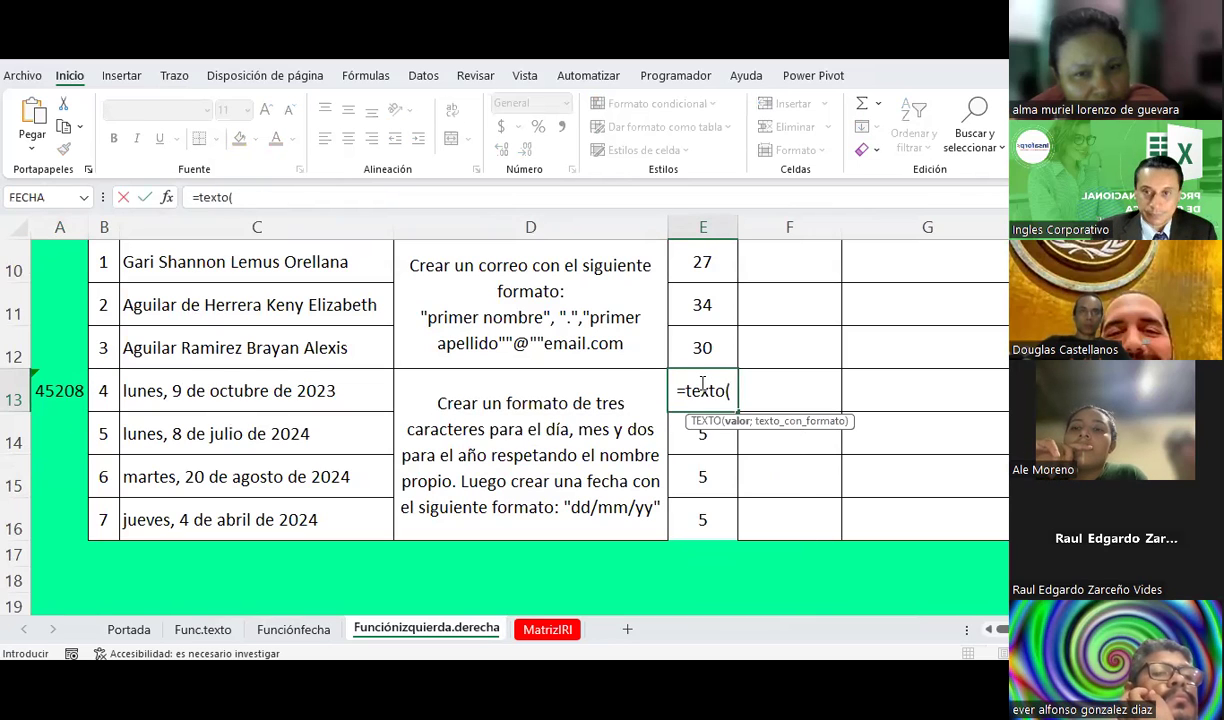
click(363, 390)
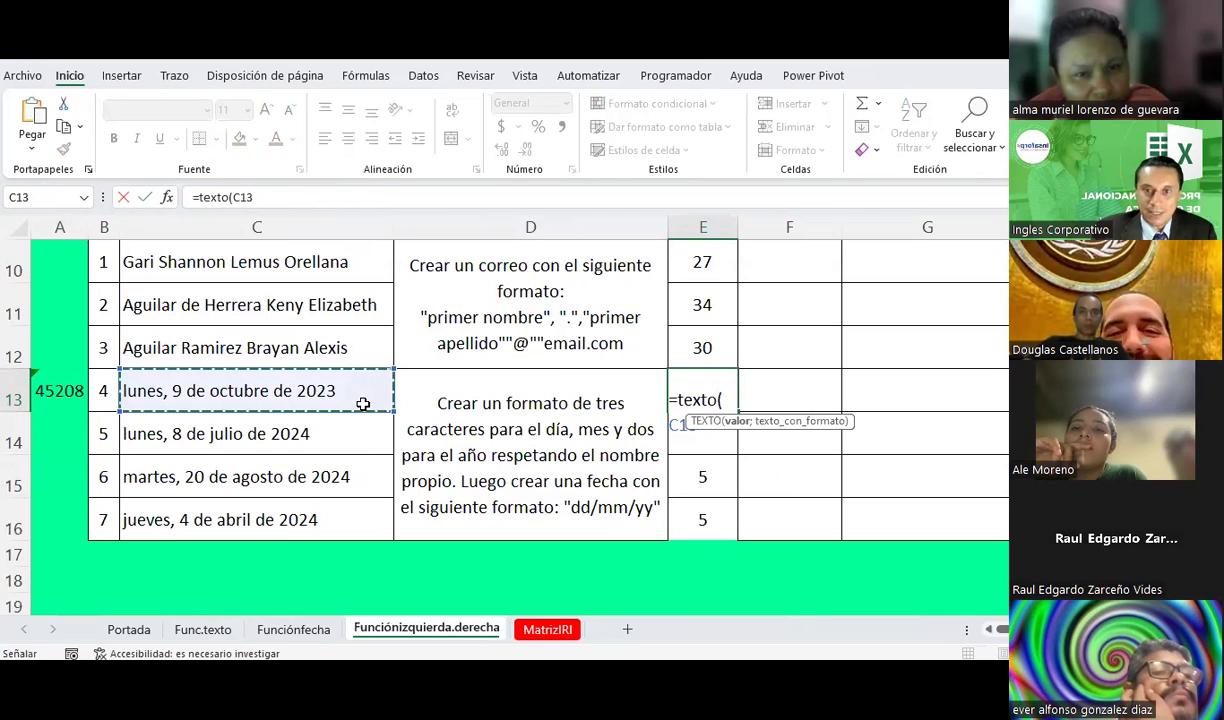
text(;)
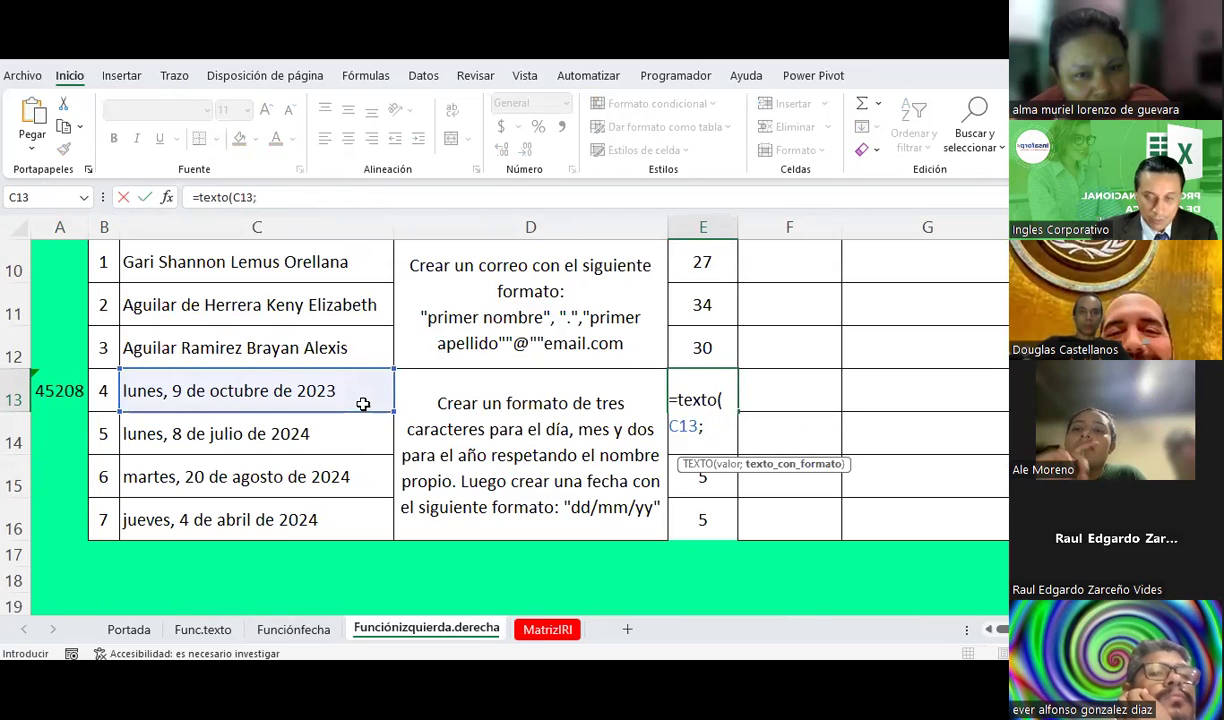
text("dddd, dd mmmm yyyy"))
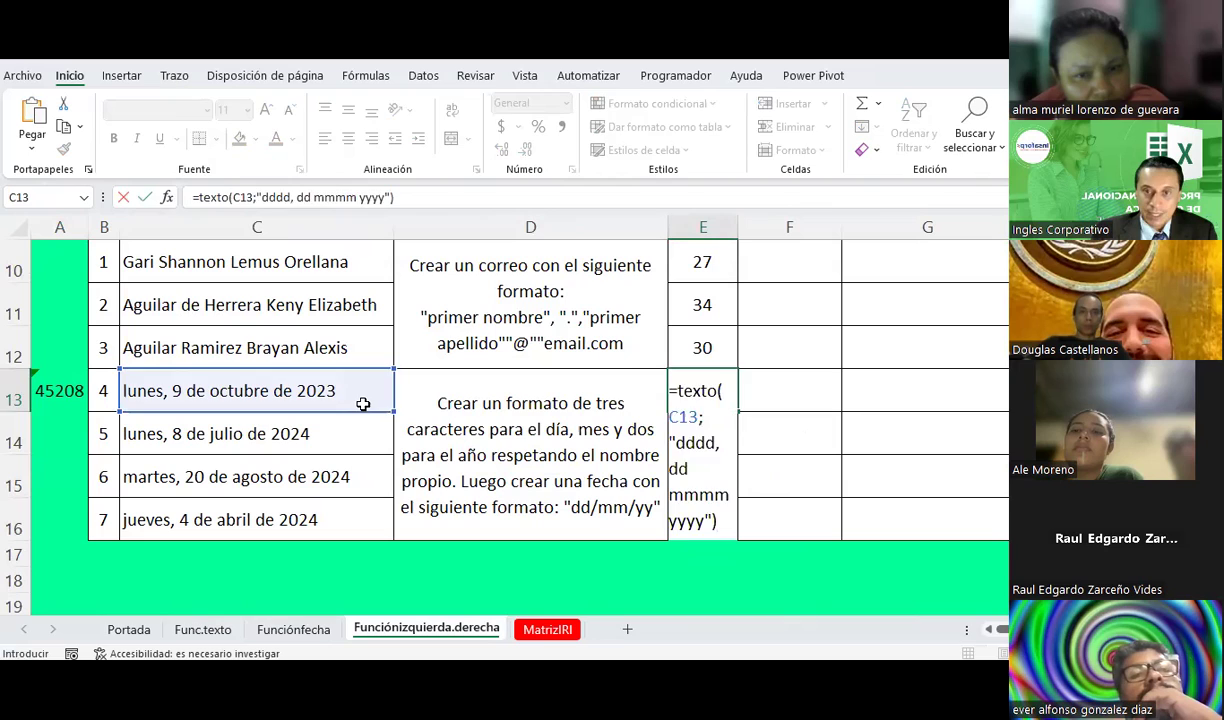
key(Return)
click(712, 400)
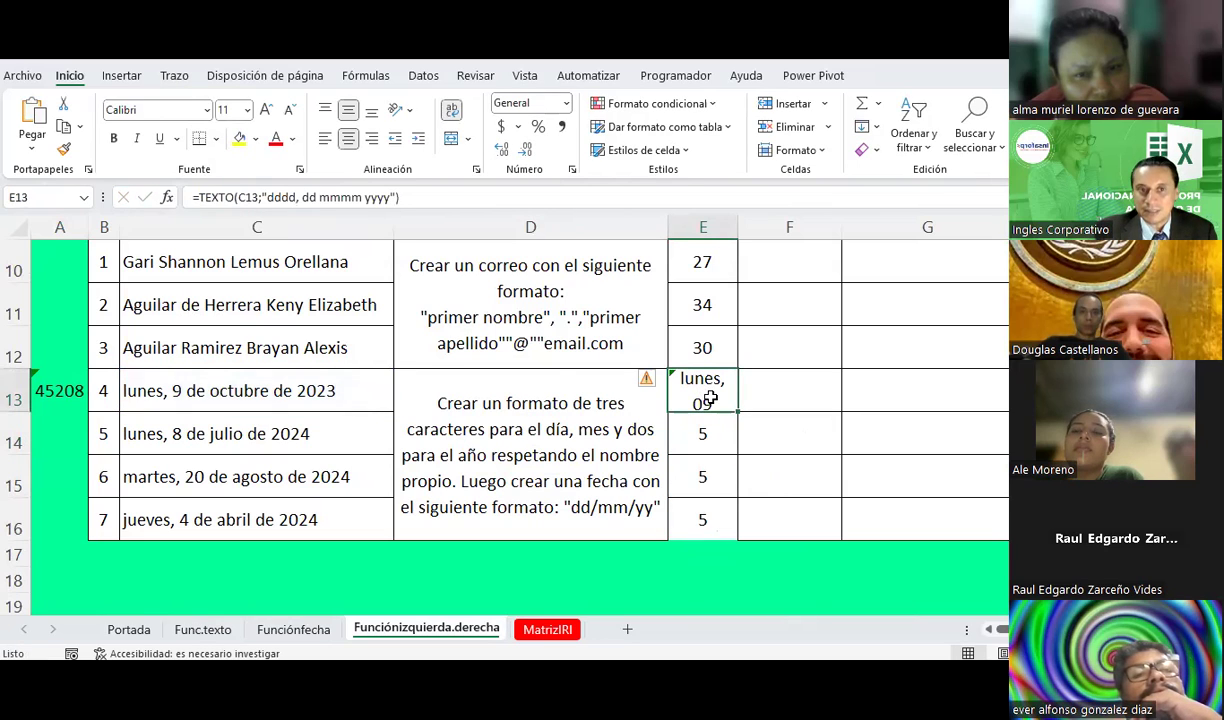
click(197, 197)
text(largo)
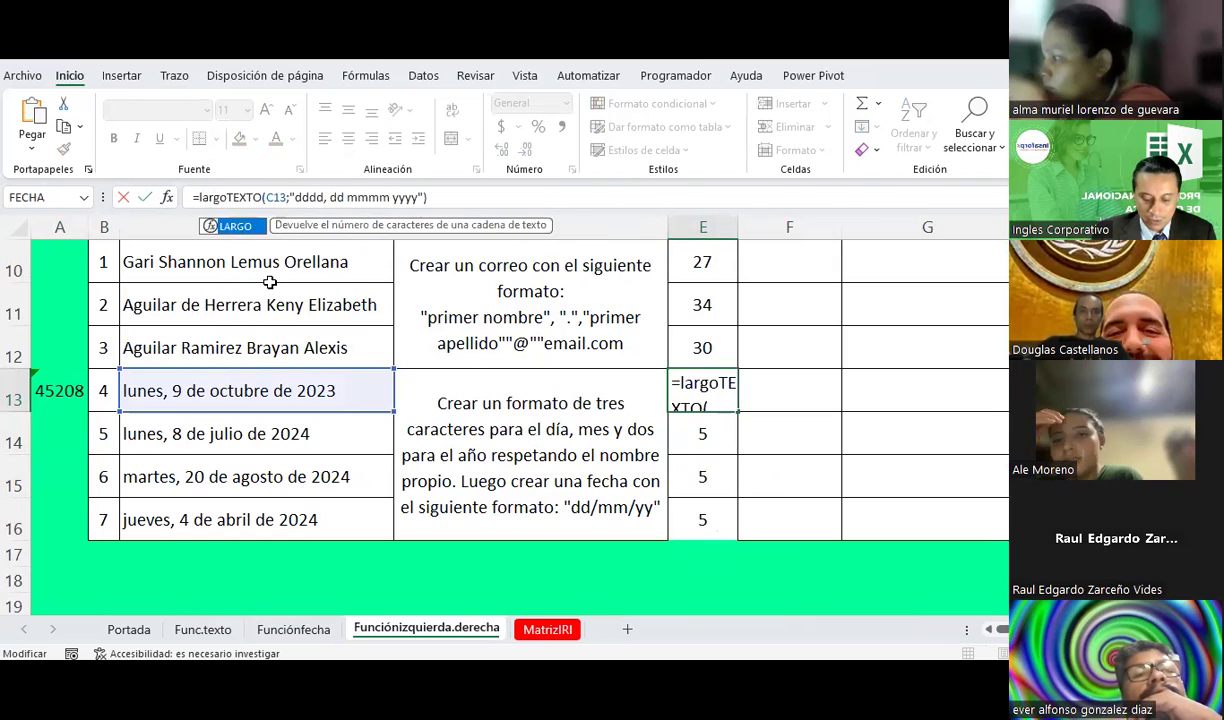
text(()
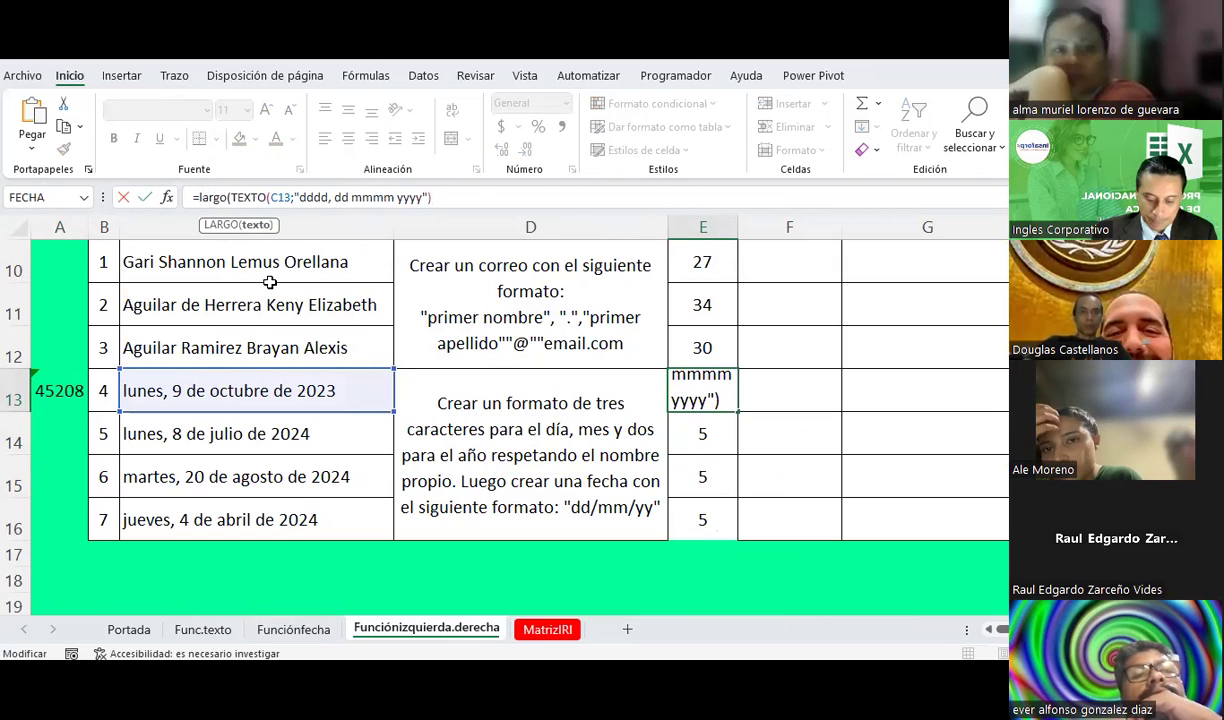
text())
key(Return)
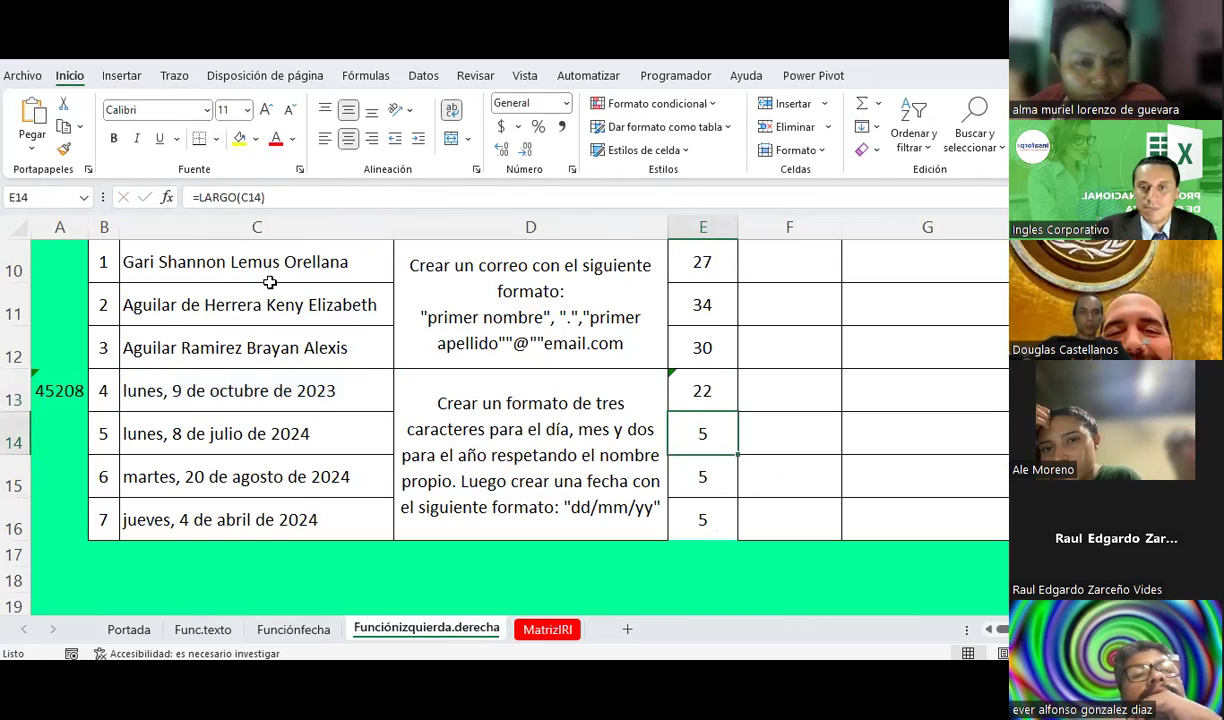
click(723, 393)
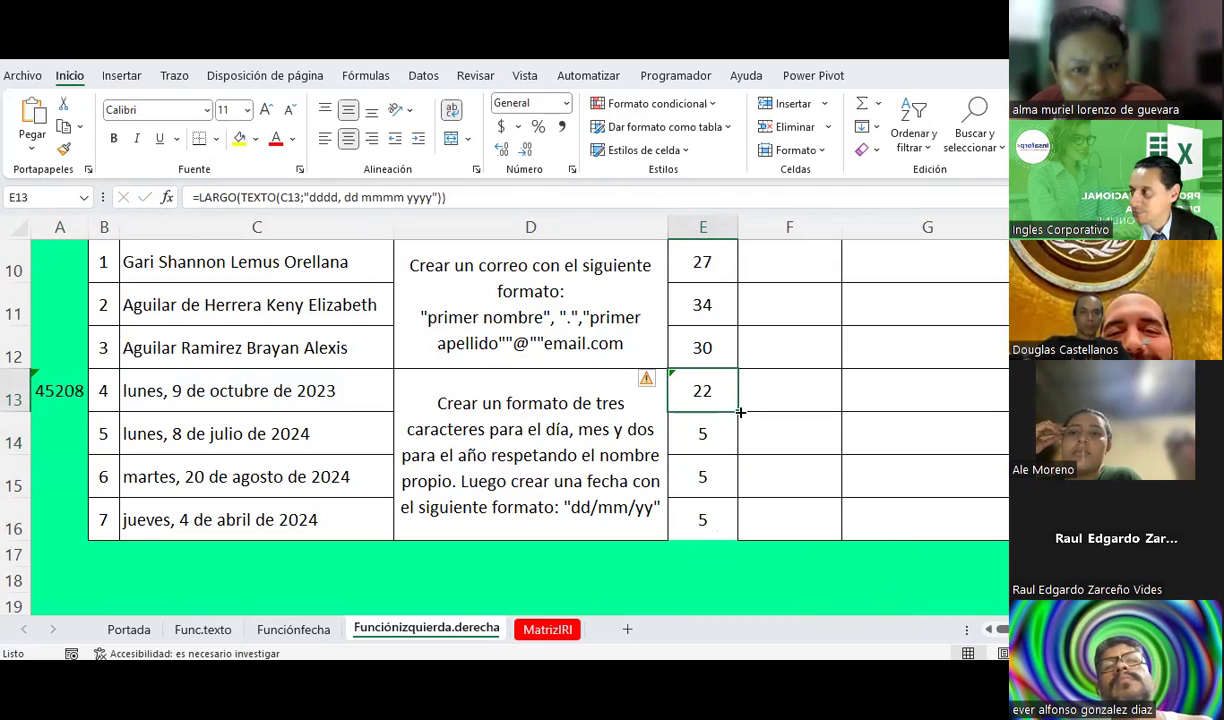
drag(740, 411, 740, 525)
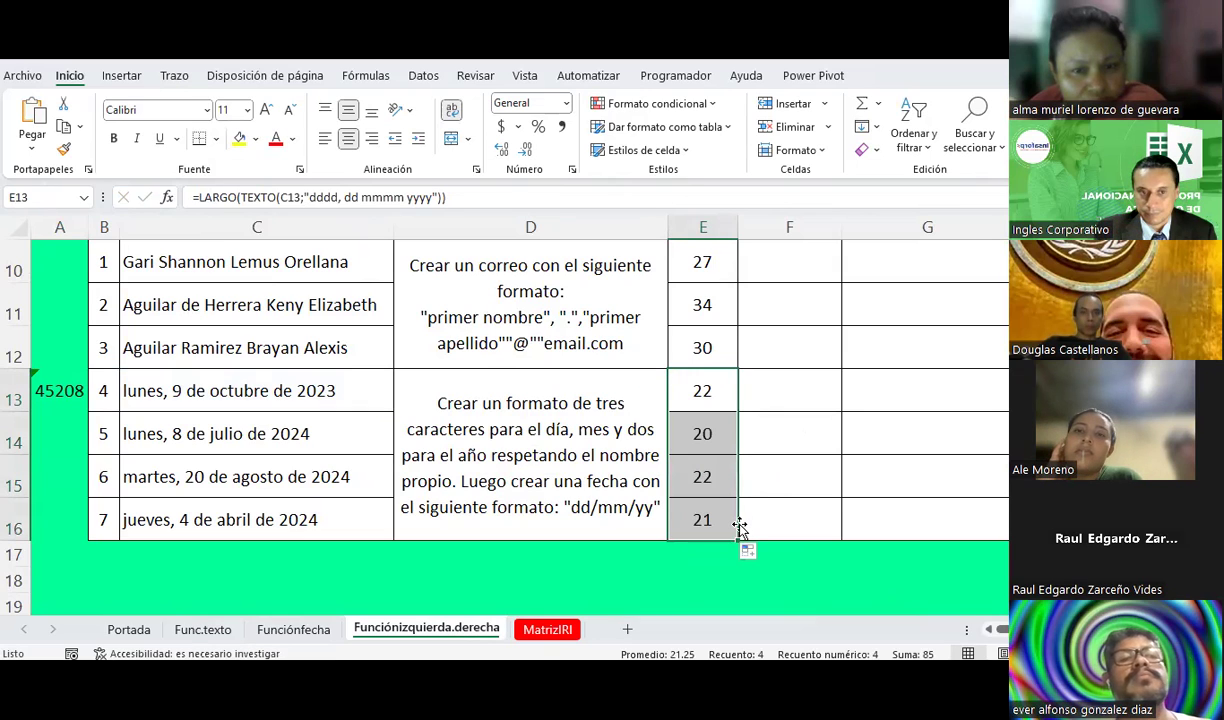
click(723, 395)
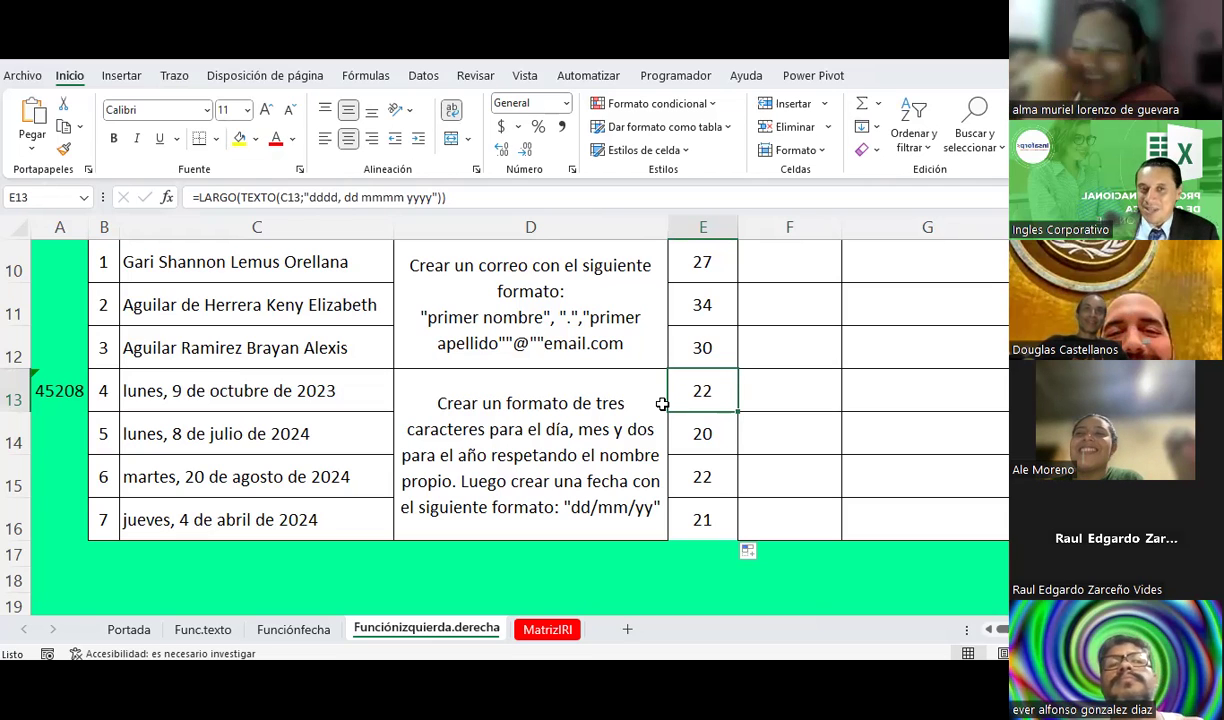
click(150, 404)
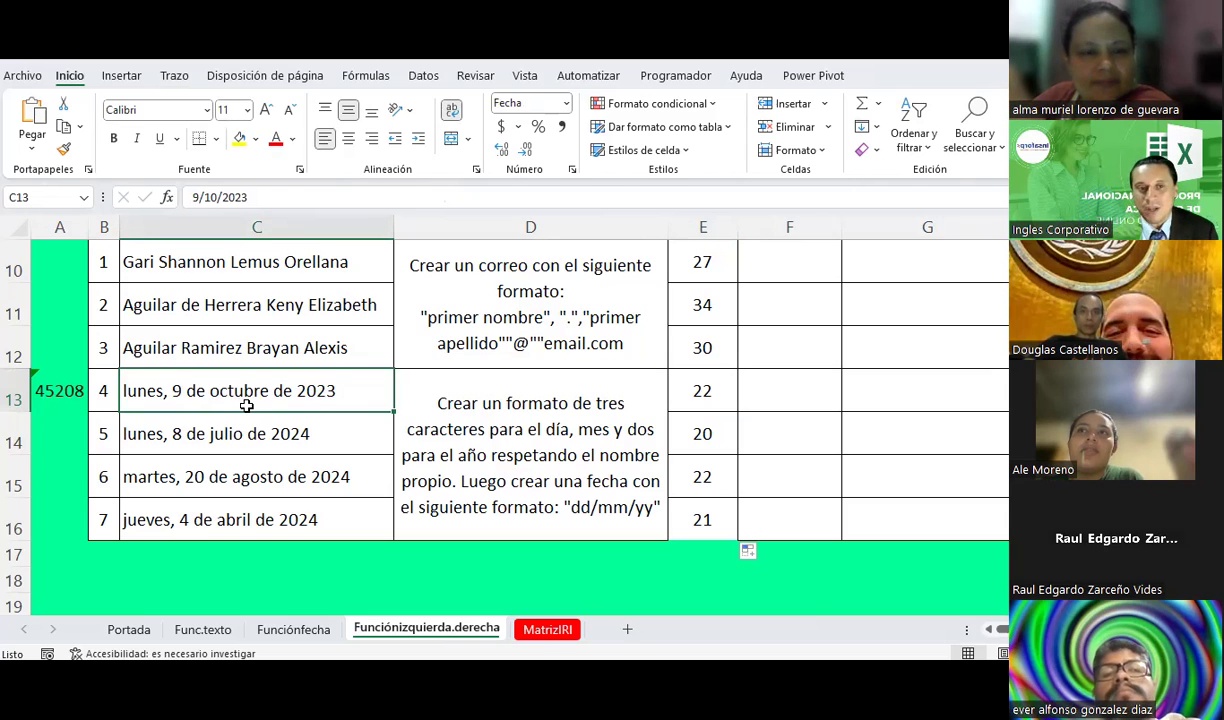
click(62, 392)
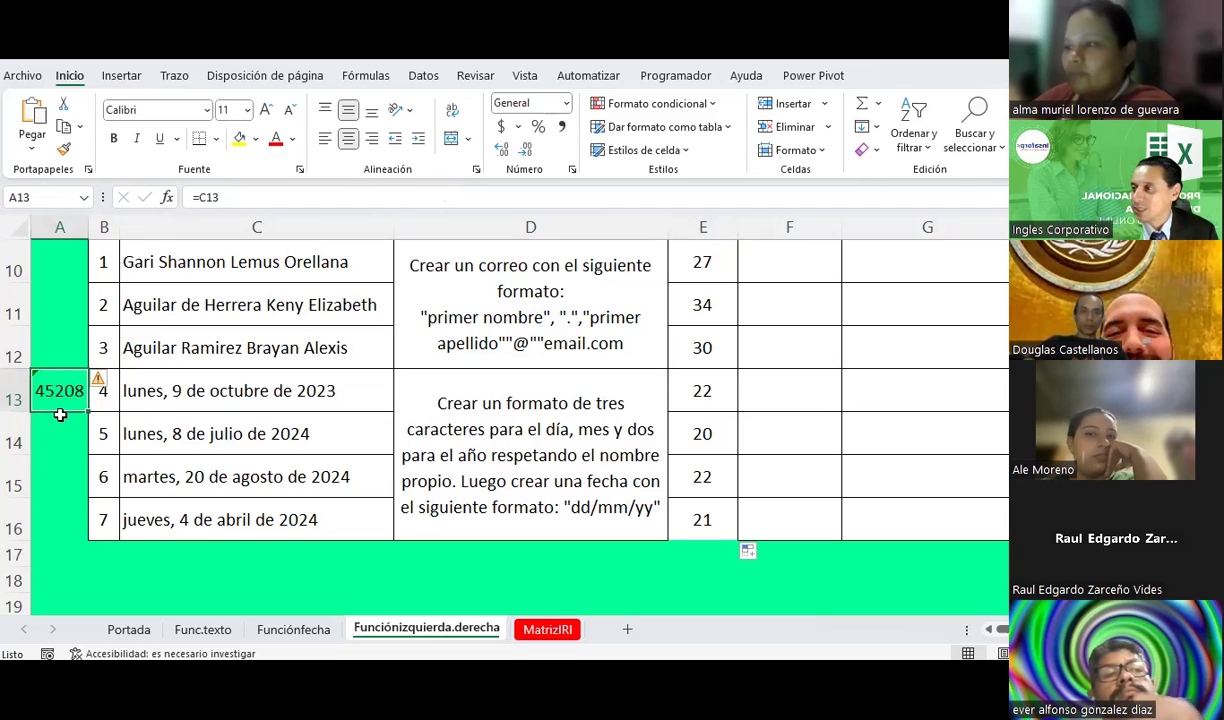
click(688, 391)
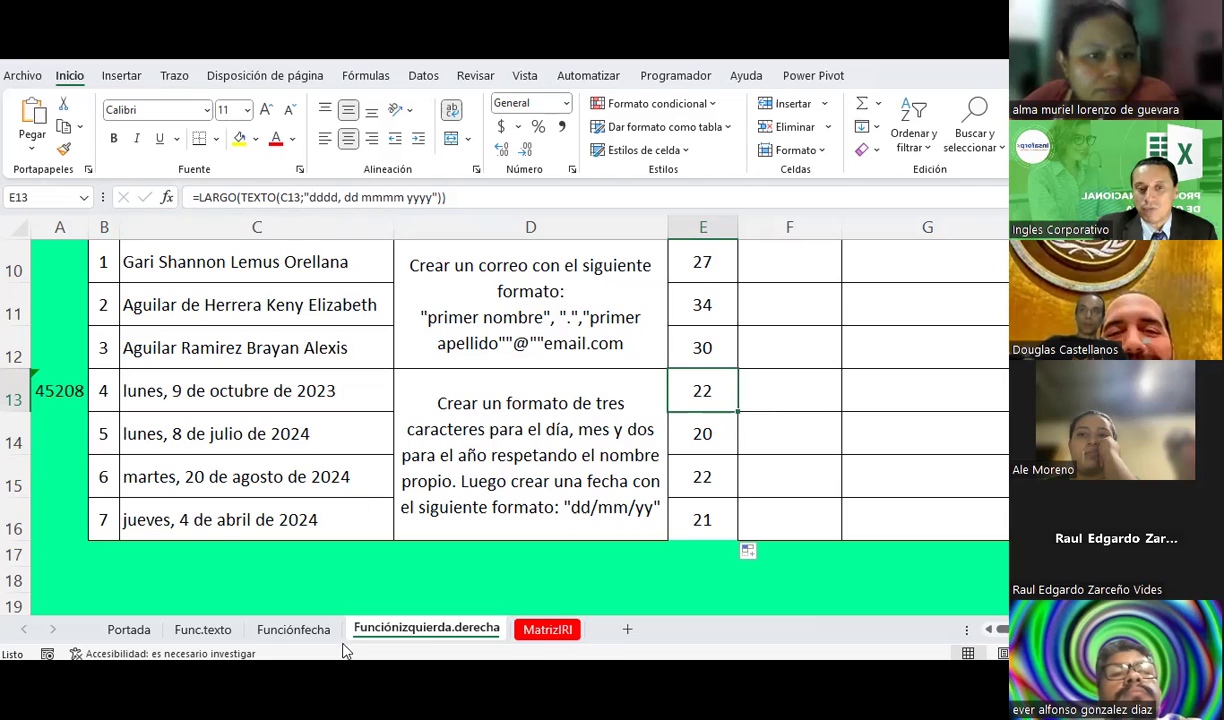
click(203, 629)
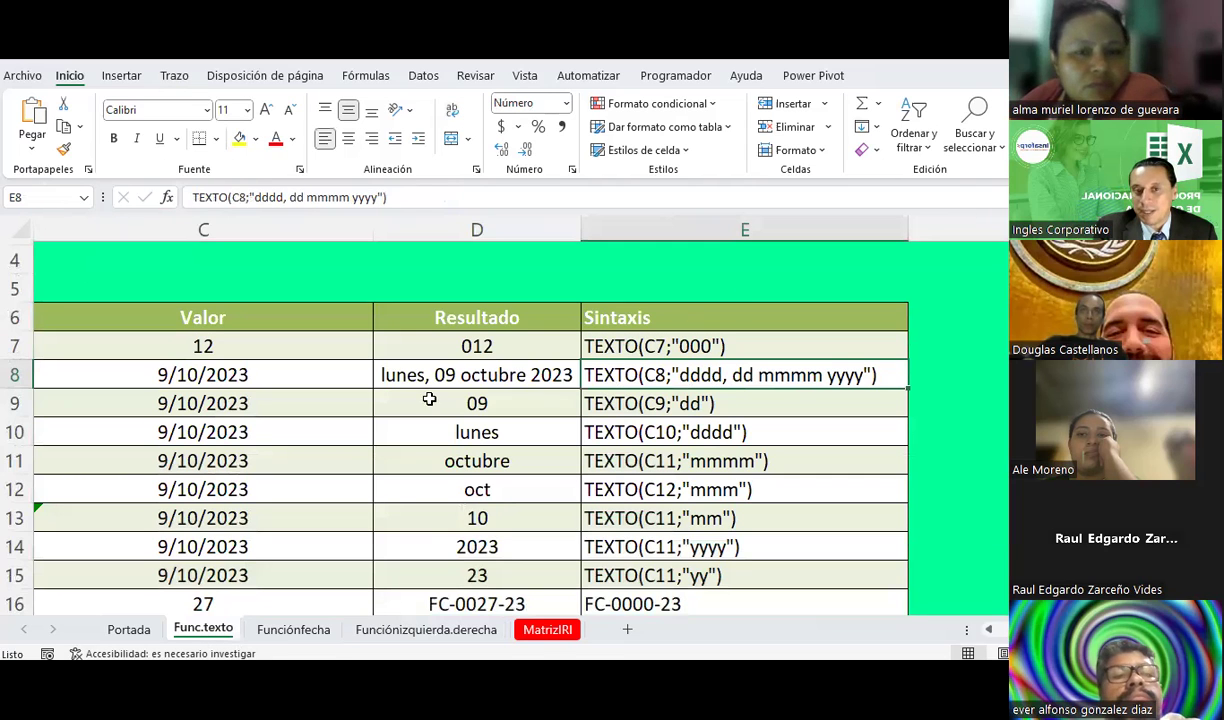
click(444, 632)
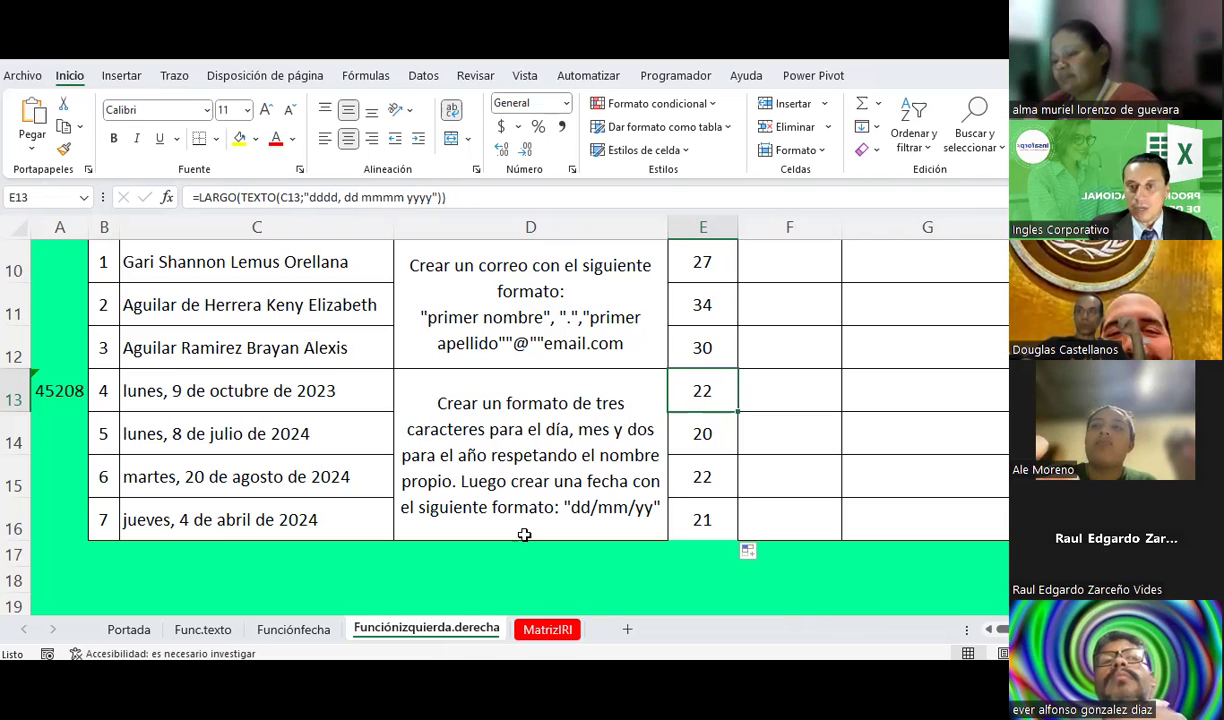
scroll(725, 456, up, 3)
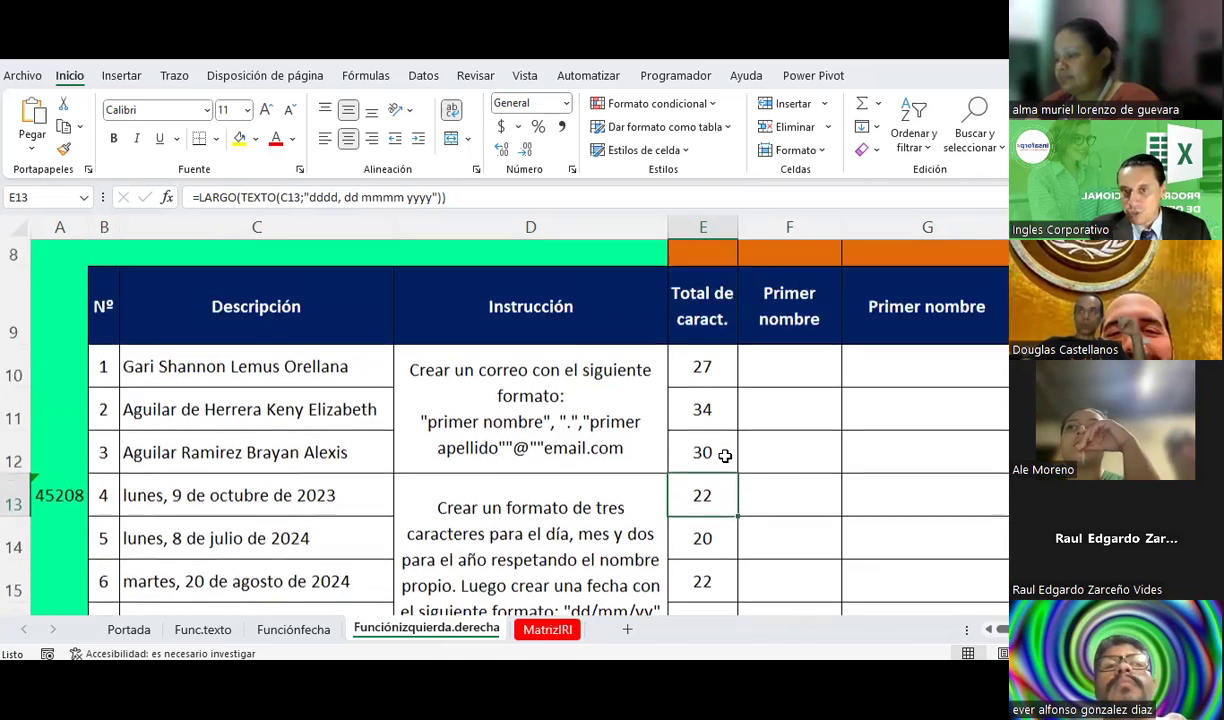
scroll(725, 456, down, 1)
scroll(725, 456, up, 1)
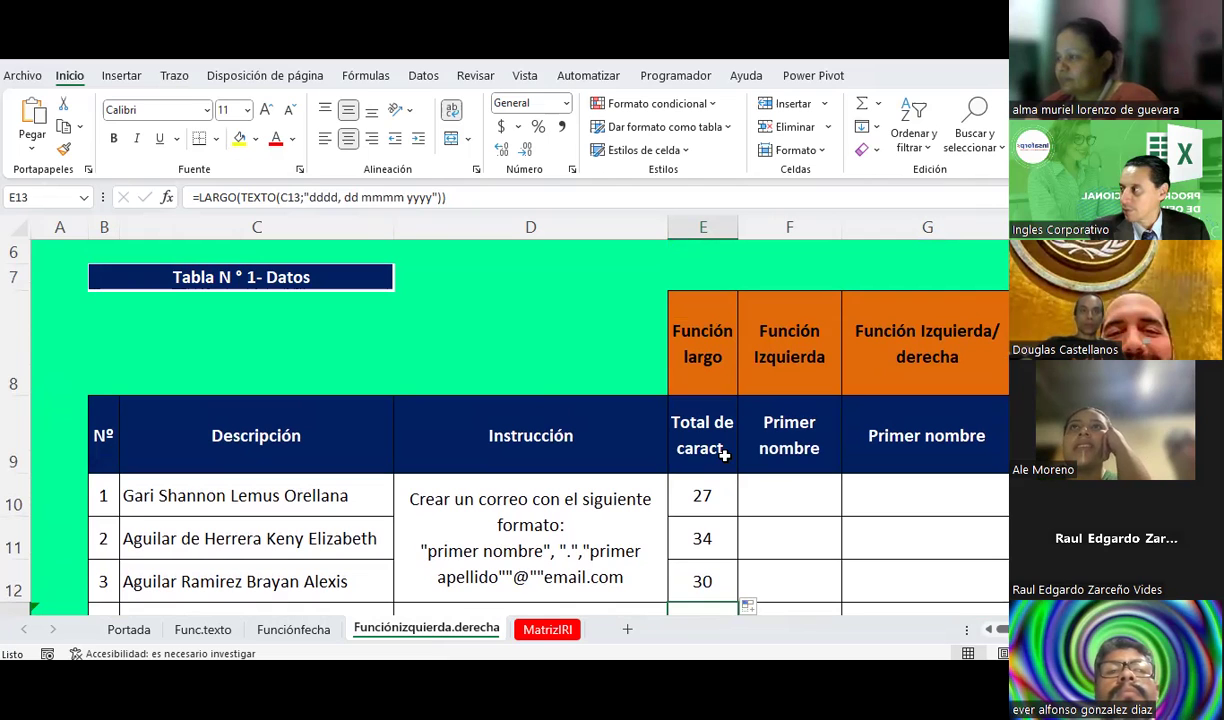
scroll(725, 456, down, 1)
scroll(725, 456, down, 1)
scroll(725, 456, down, 1)
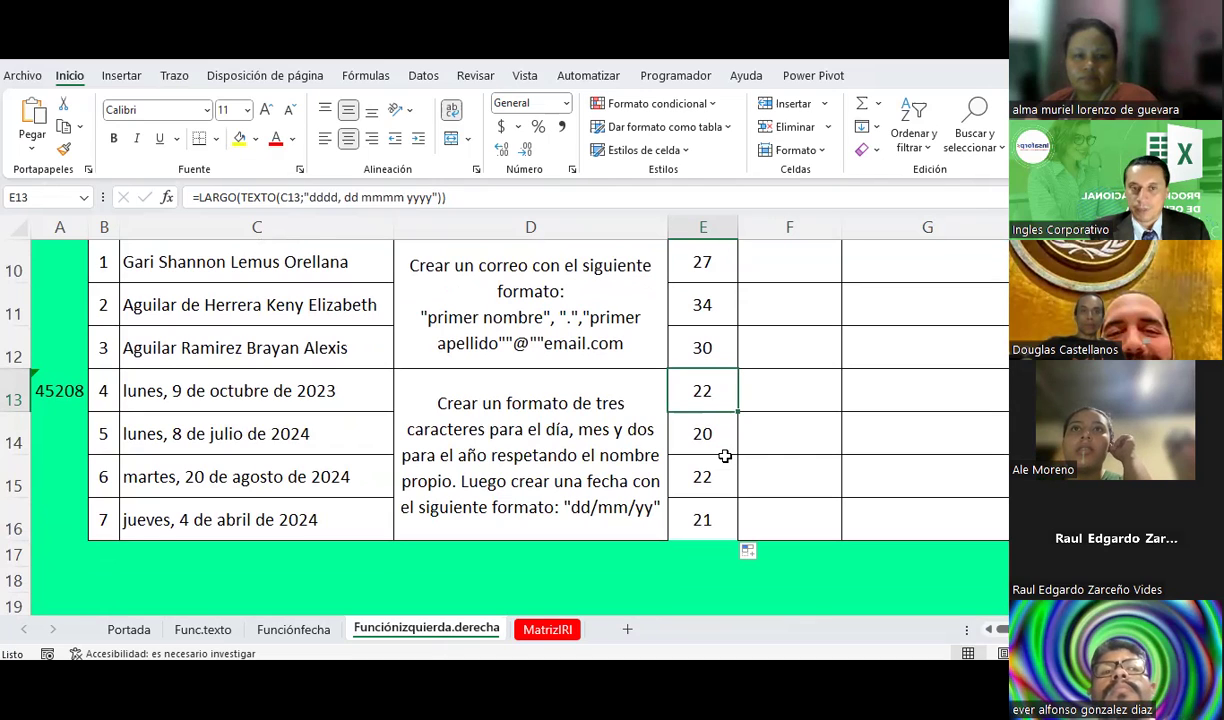
click(180, 391)
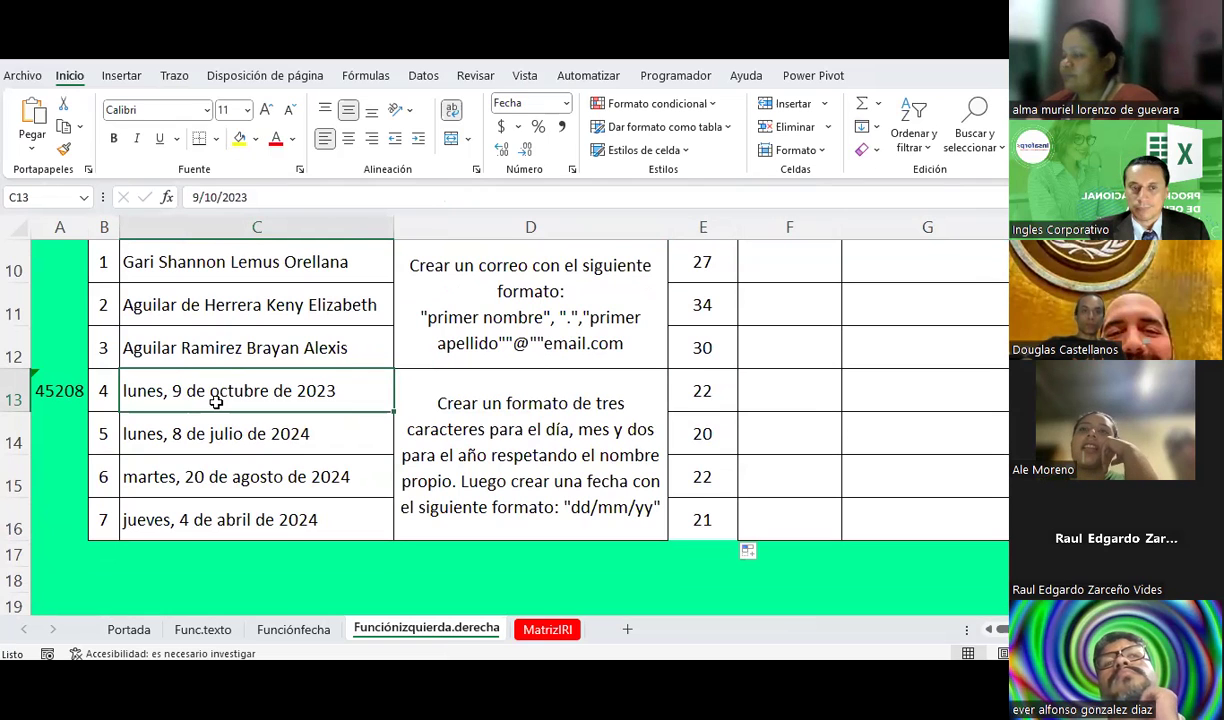
scroll(216, 401, up, 1)
scroll(216, 401, up, 1)
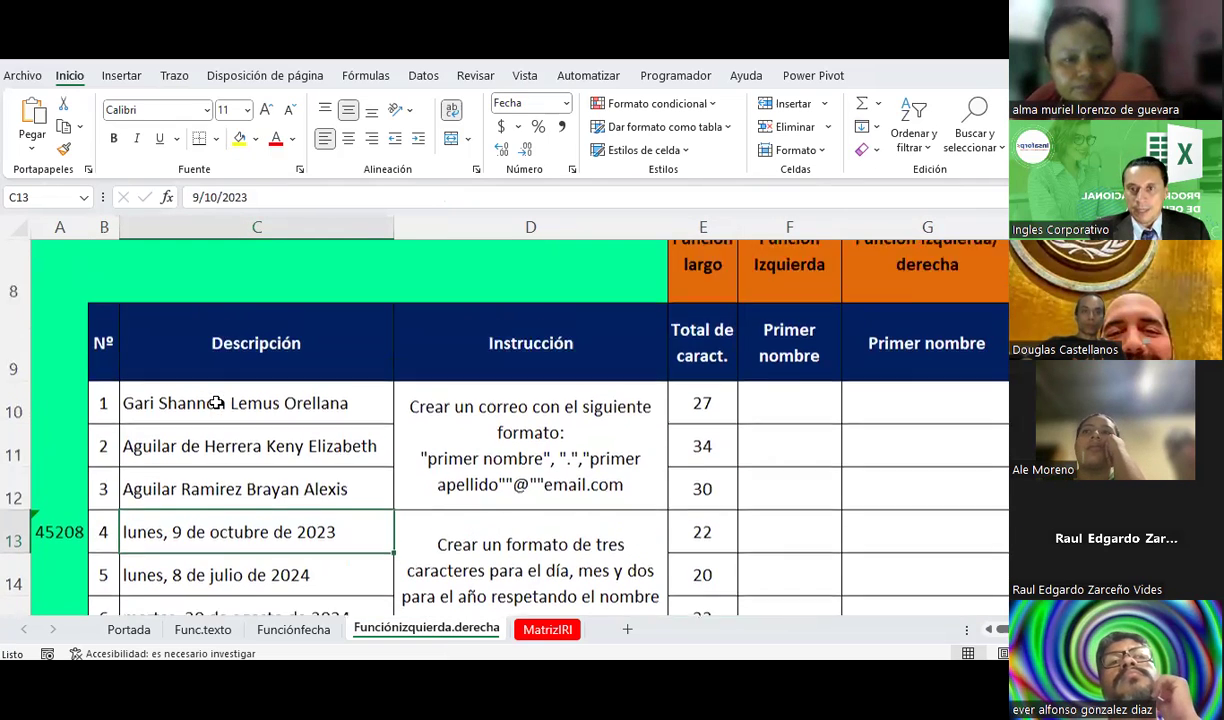
scroll(216, 401, up, 1)
scroll(216, 401, down, 1)
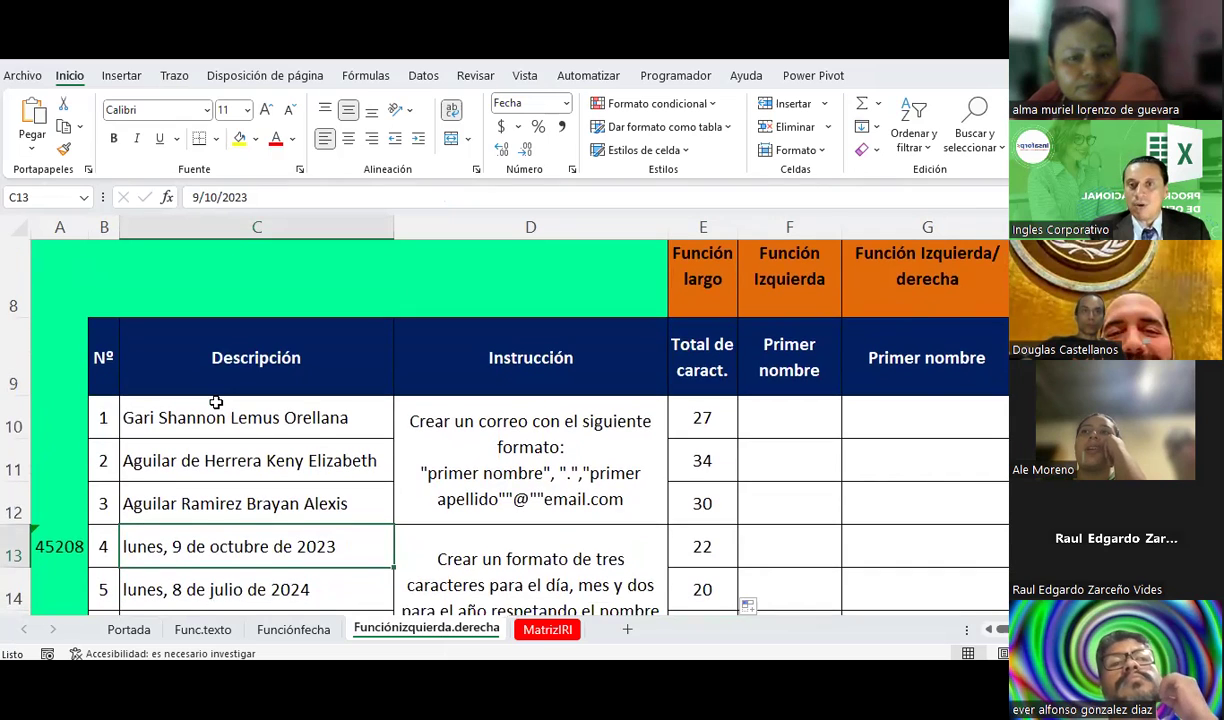
scroll(216, 401, up, 1)
scroll(216, 401, down, 1)
scroll(216, 401, down, 1)
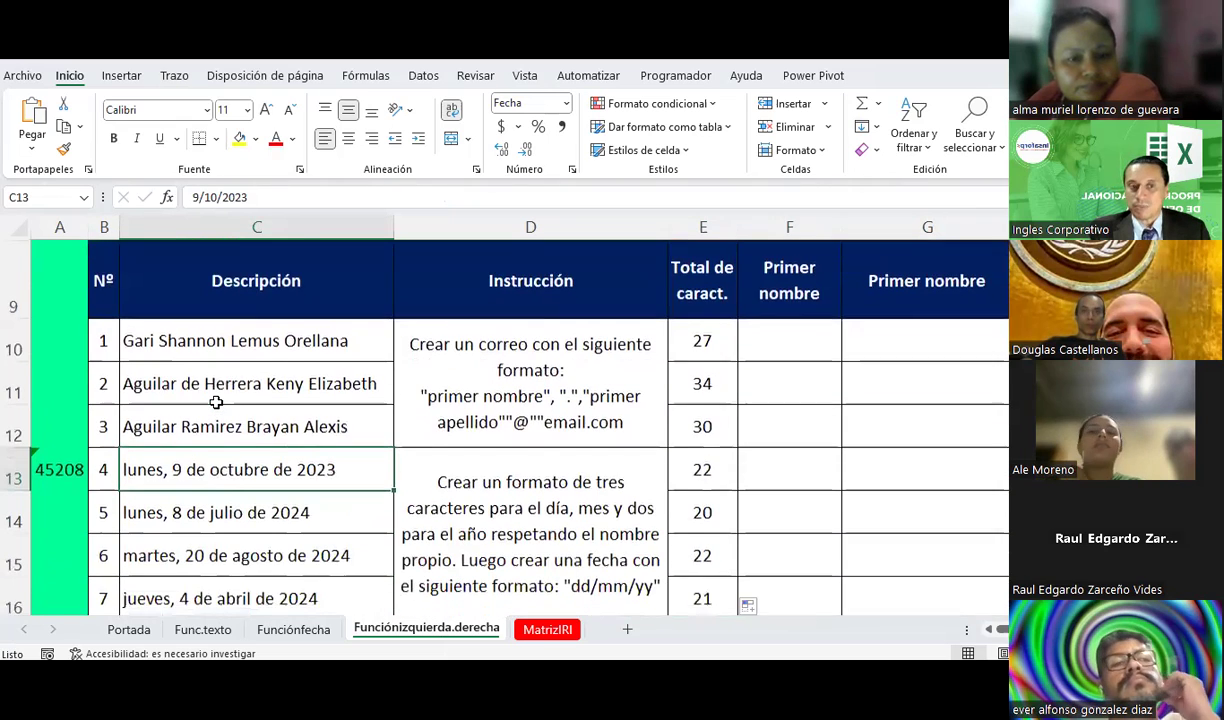
scroll(216, 401, up, 1)
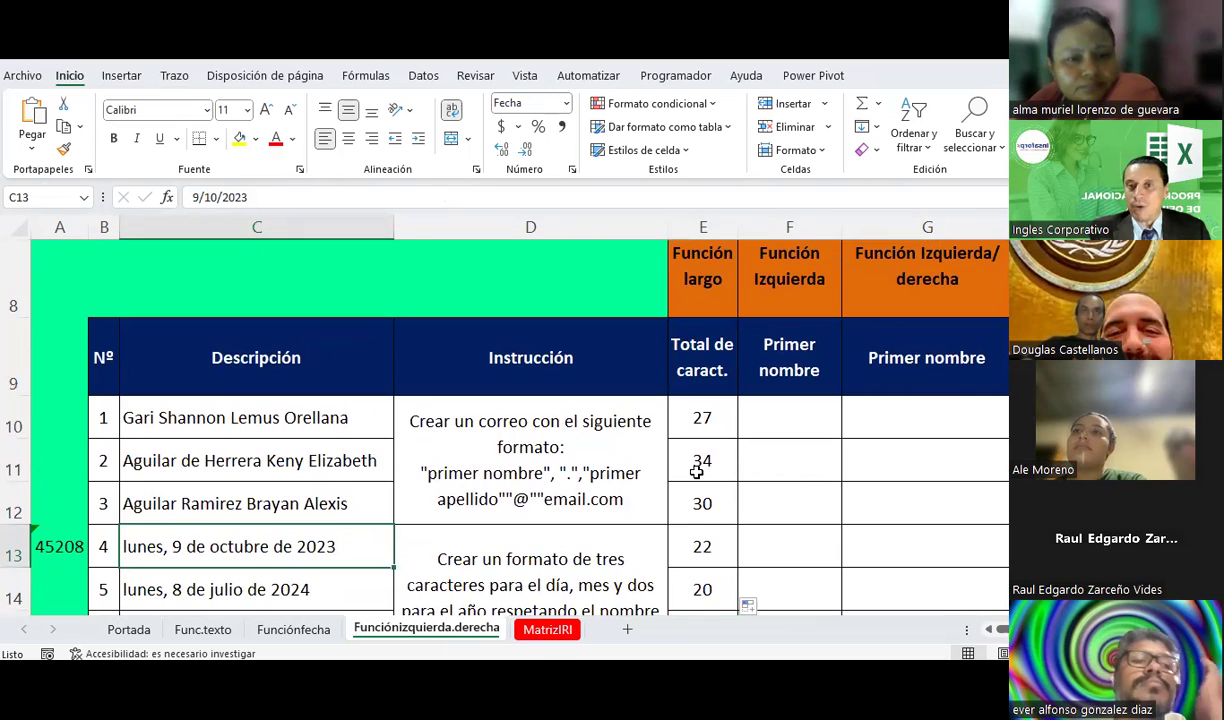
click(784, 411)
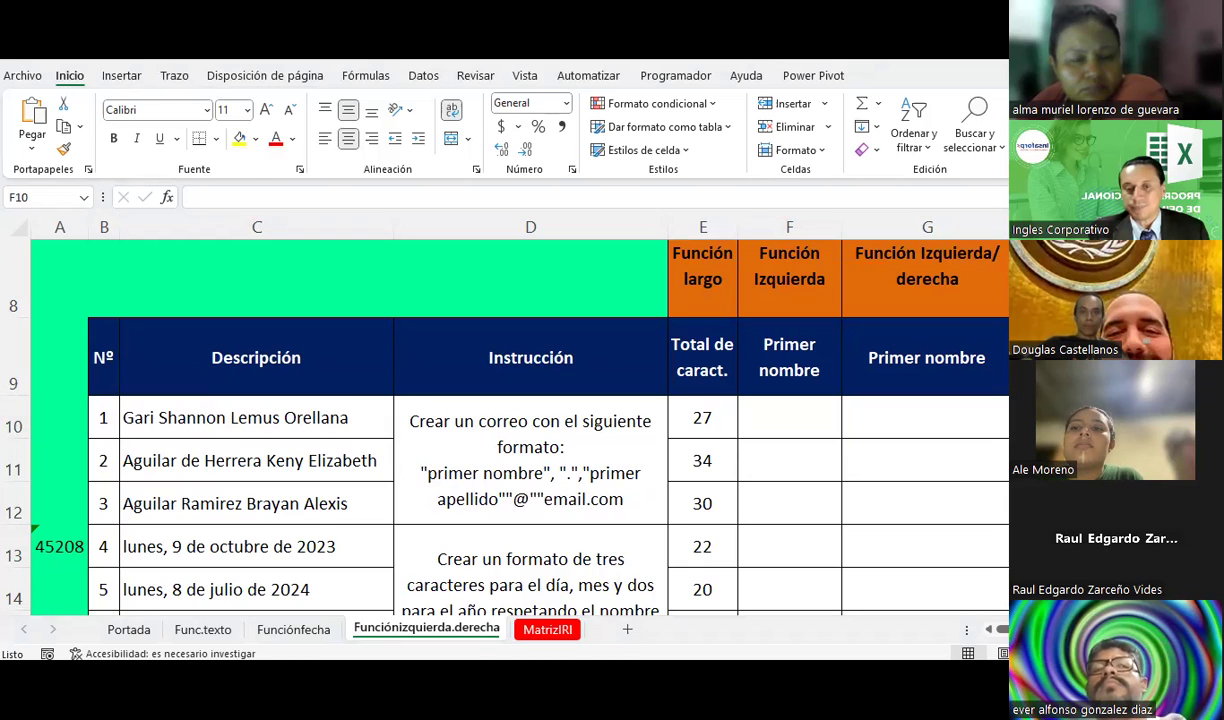
click(811, 430)
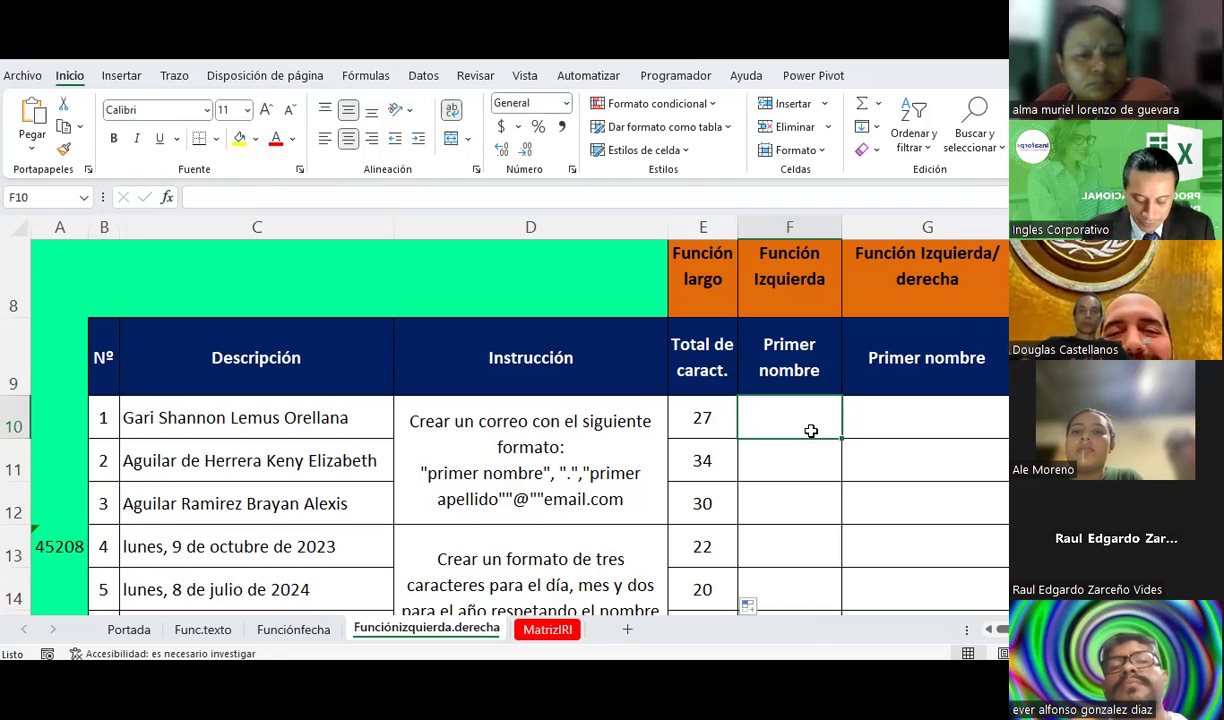
- Enter =IZQUIERDA(C10;4) in F10 to extract the first four characters of C10's full name
text(=izquierd)
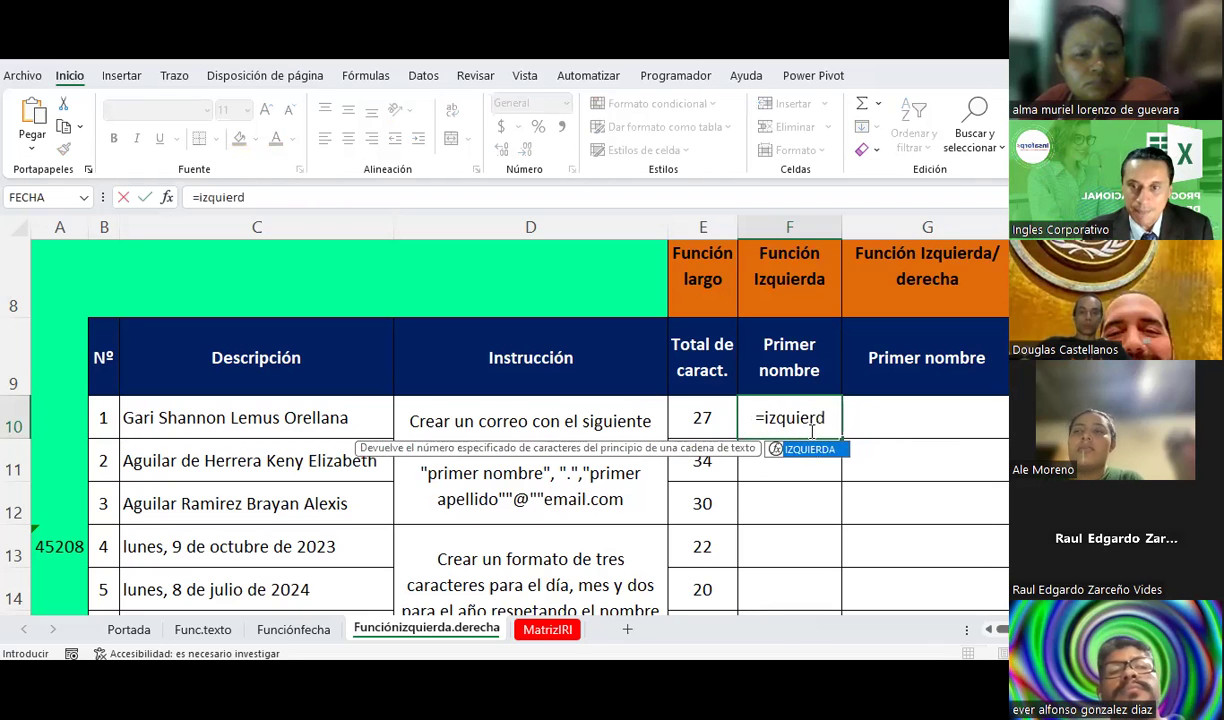
text(a()
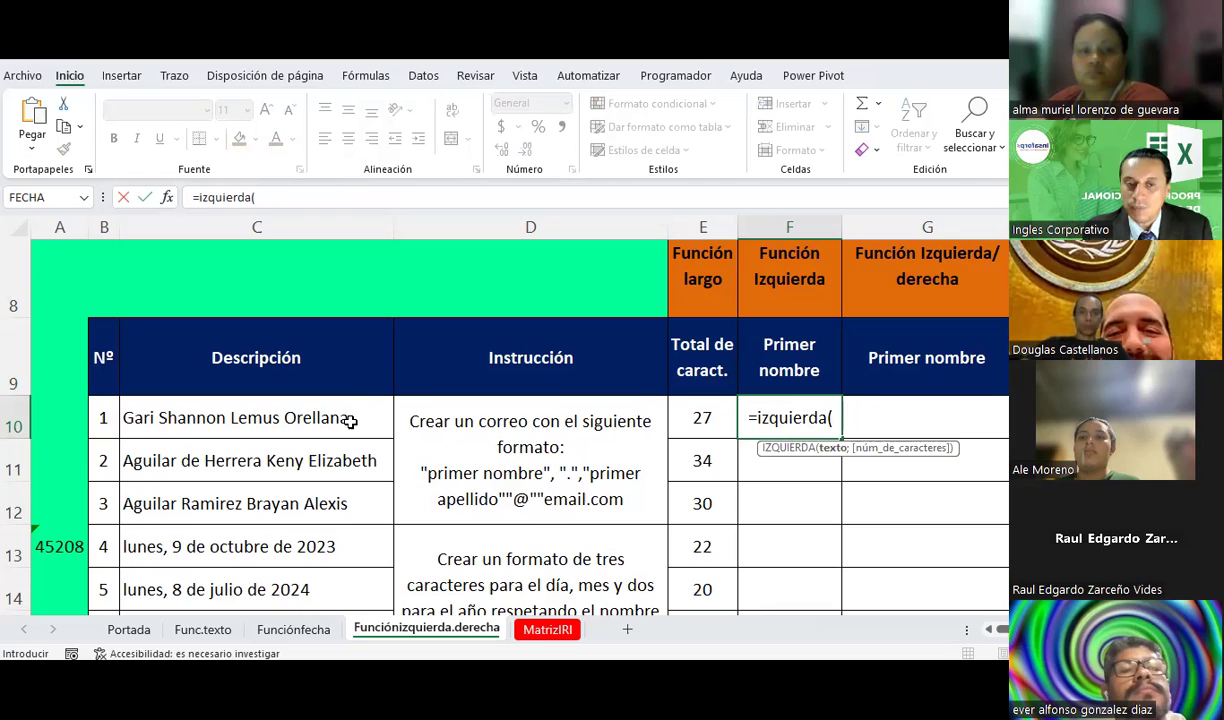
click(349, 422)
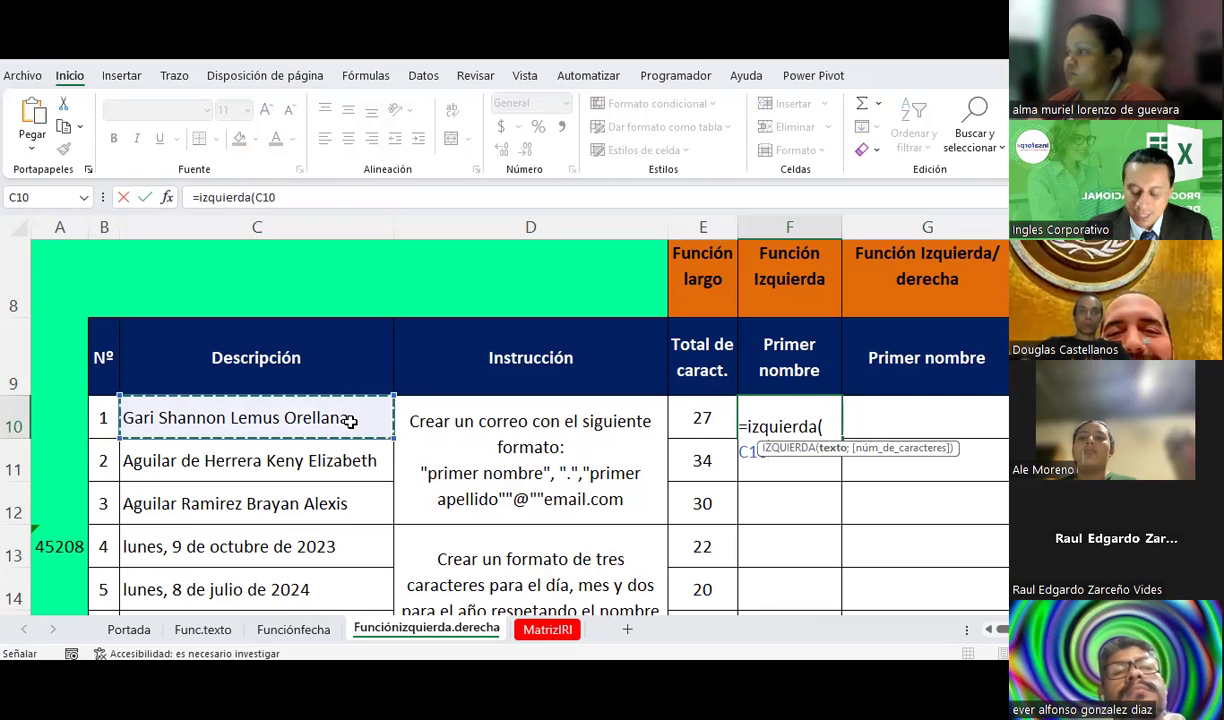
text(;4)
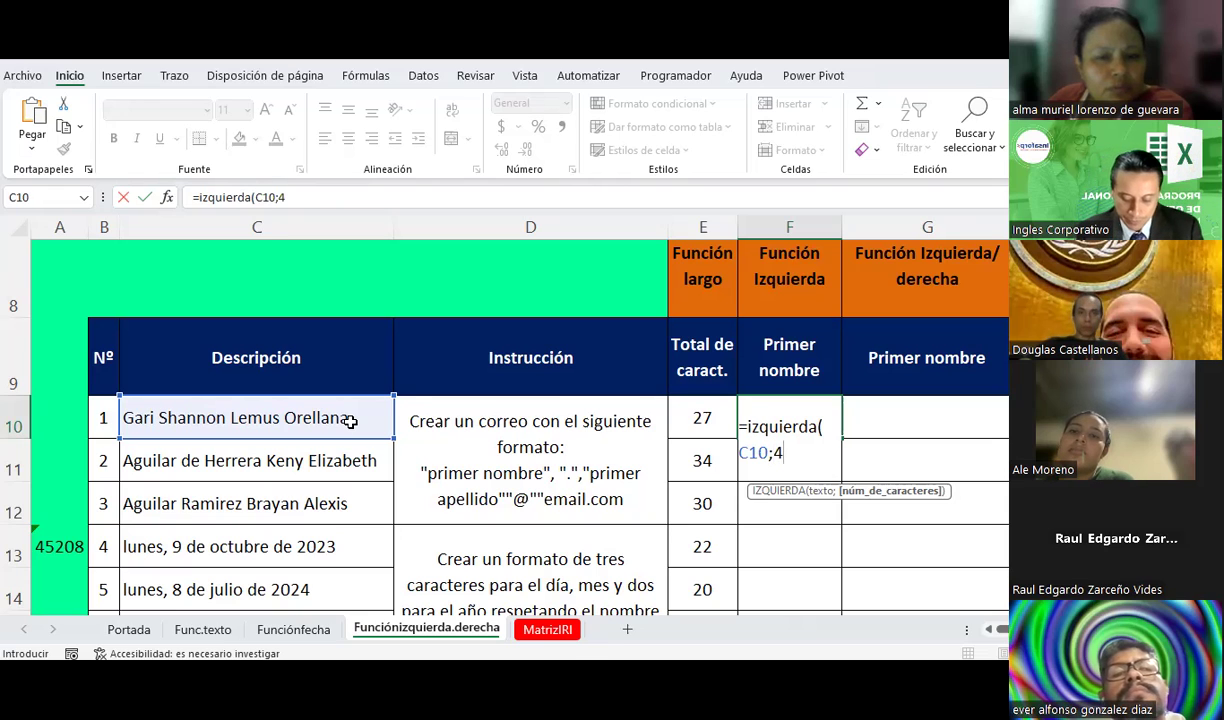
text())
key(Return)
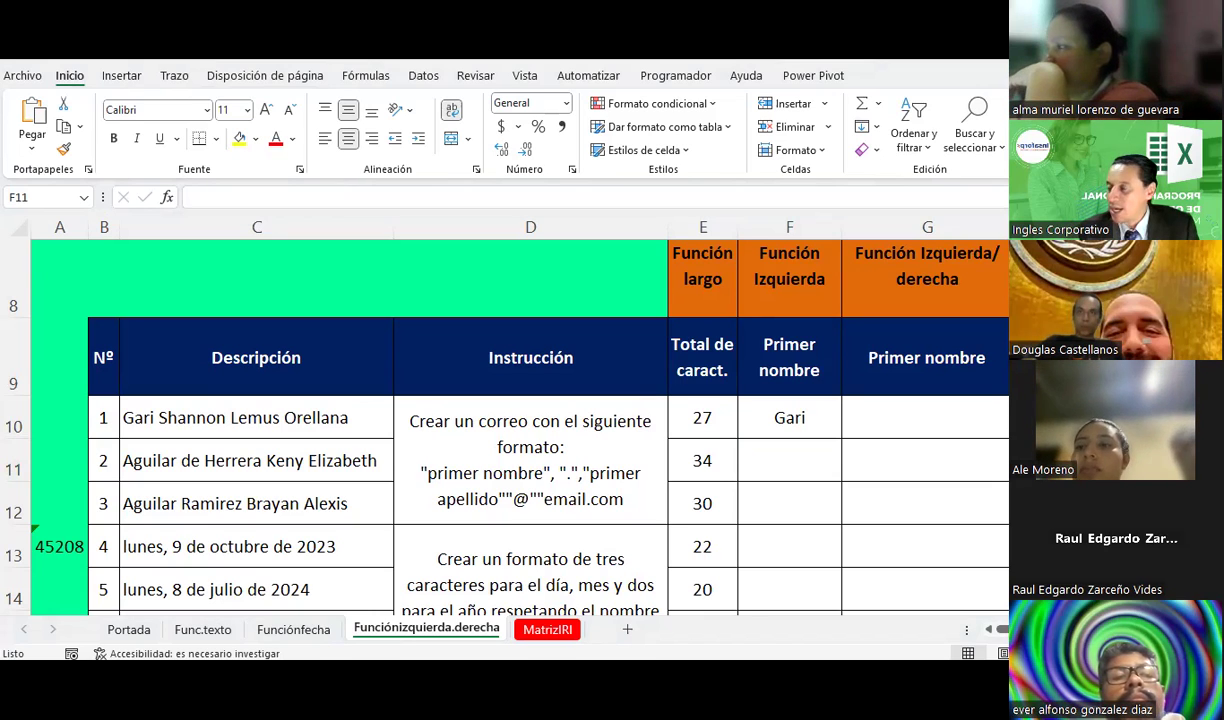
click(759, 463)
click(905, 461)
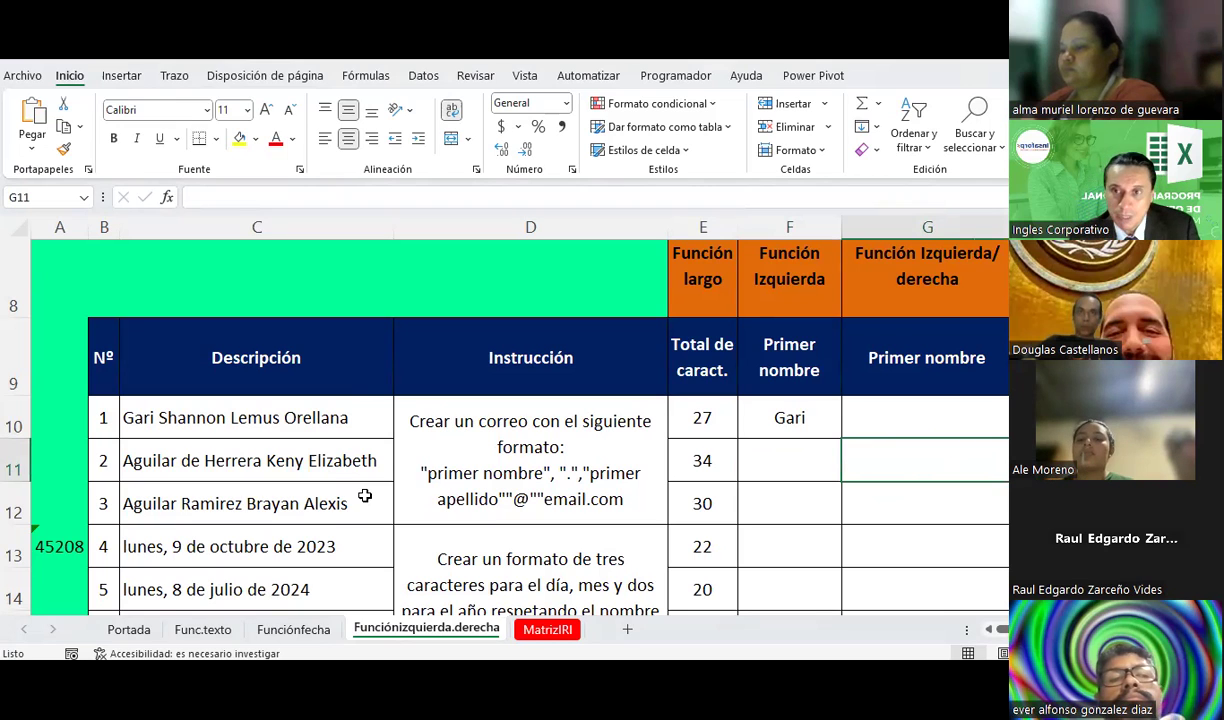
click(1003, 628)
click(963, 451)
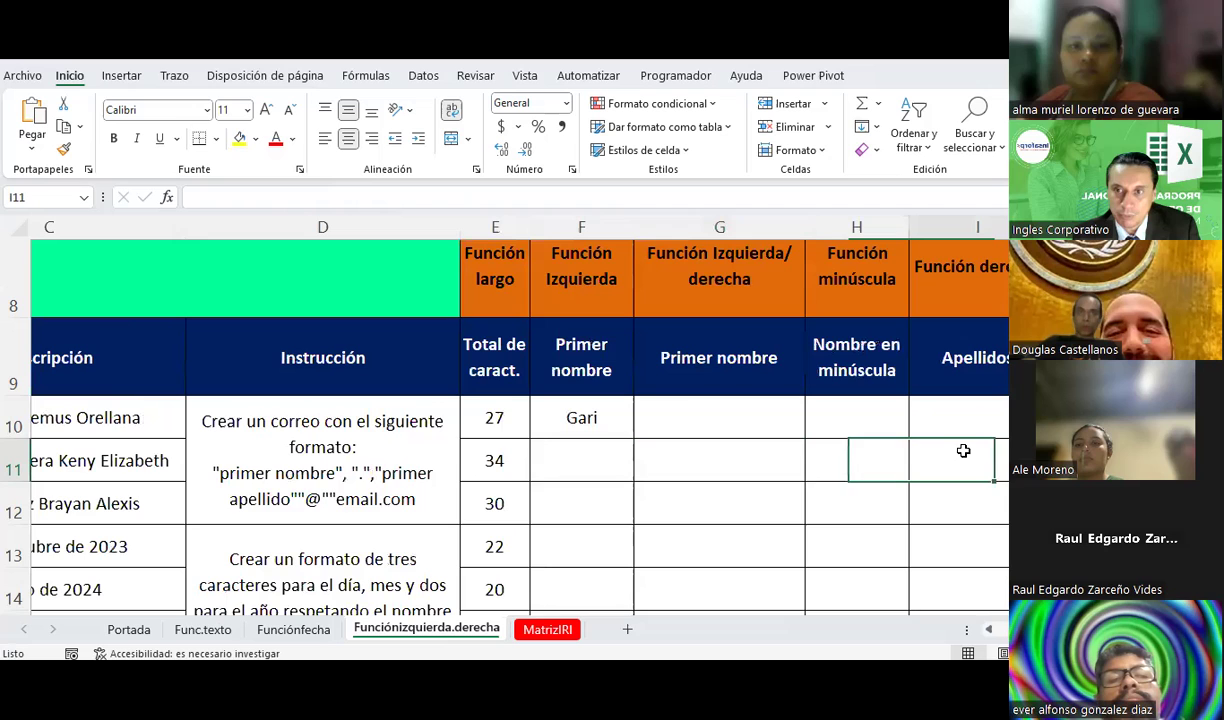
scroll(971, 402, up, 1)
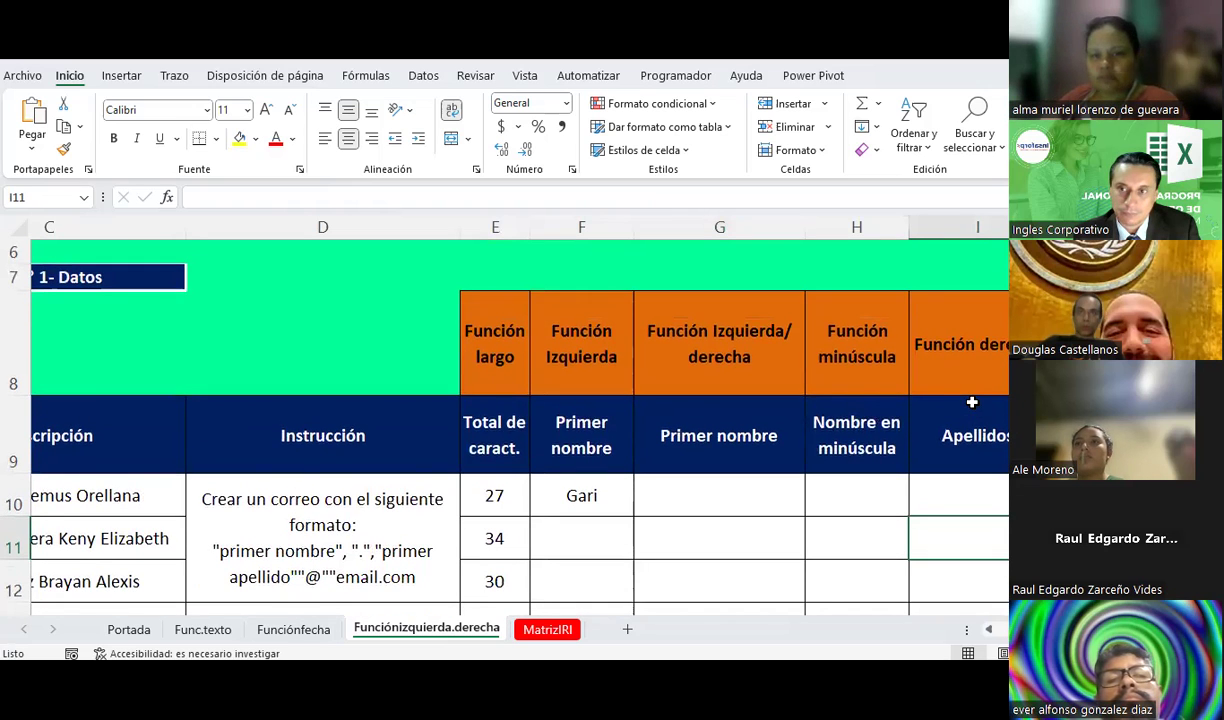
scroll(971, 402, down, 1)
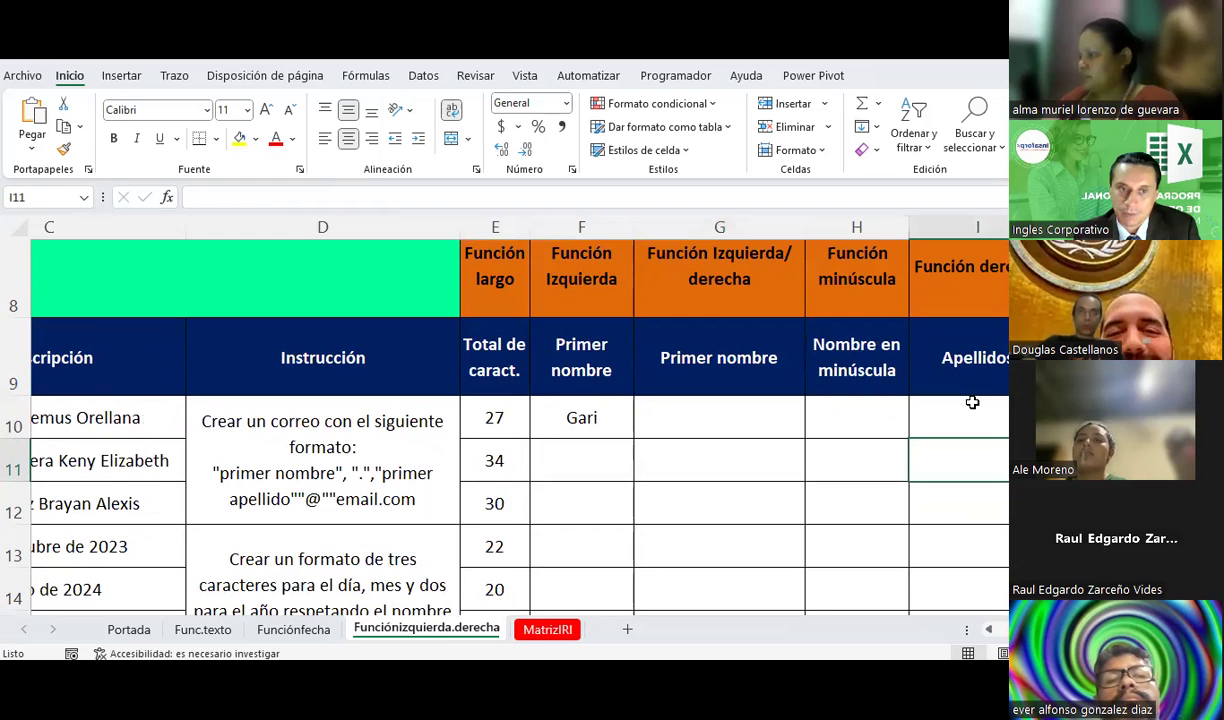
scroll(971, 402, down, 1)
scroll(975, 463, up, 1)
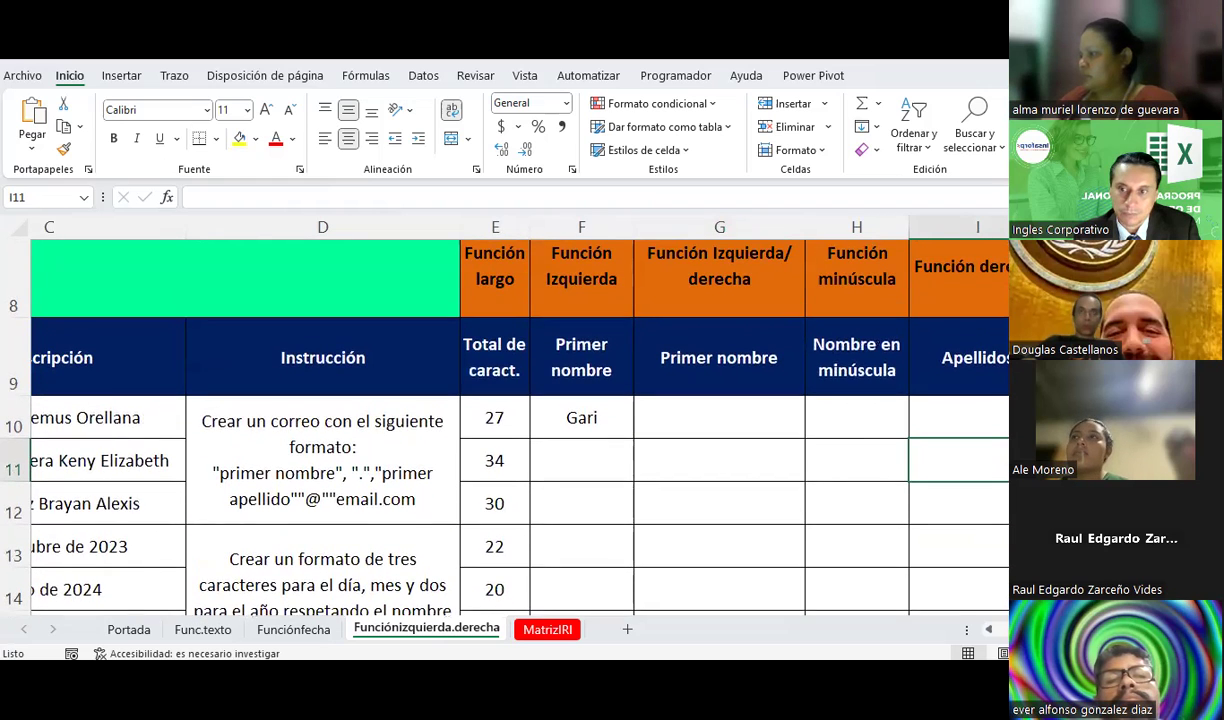
scroll(520, 415, left, 3)
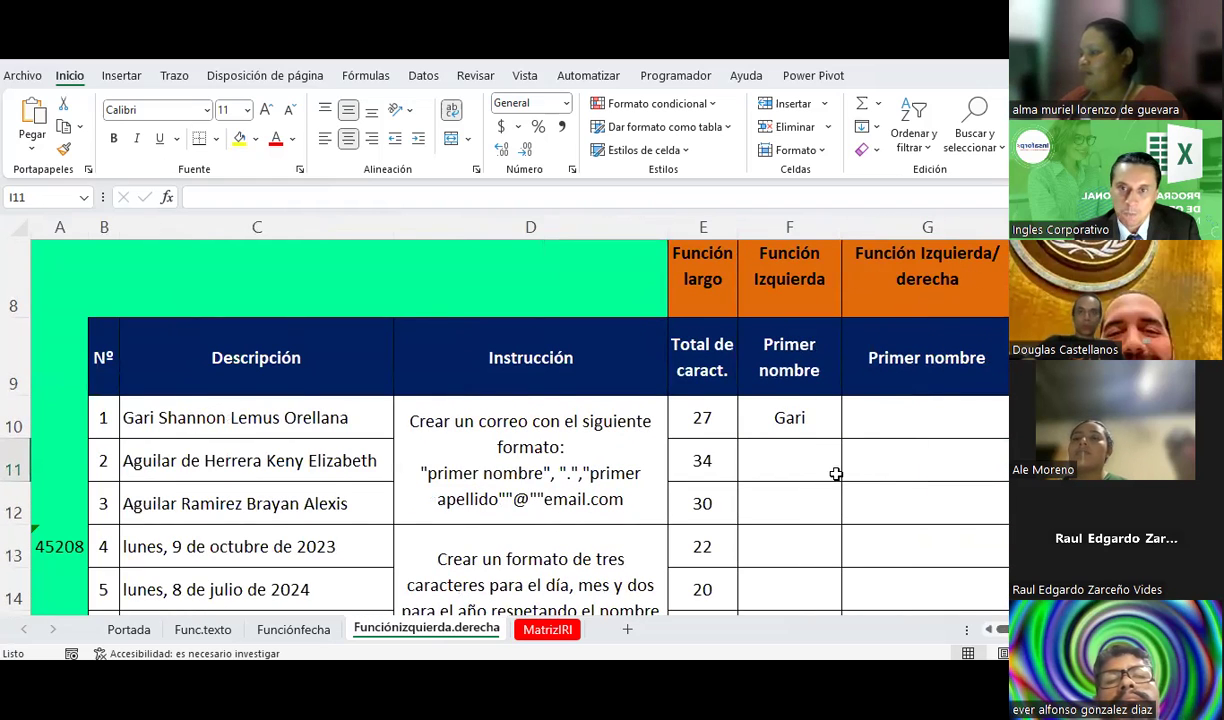
click(897, 462)
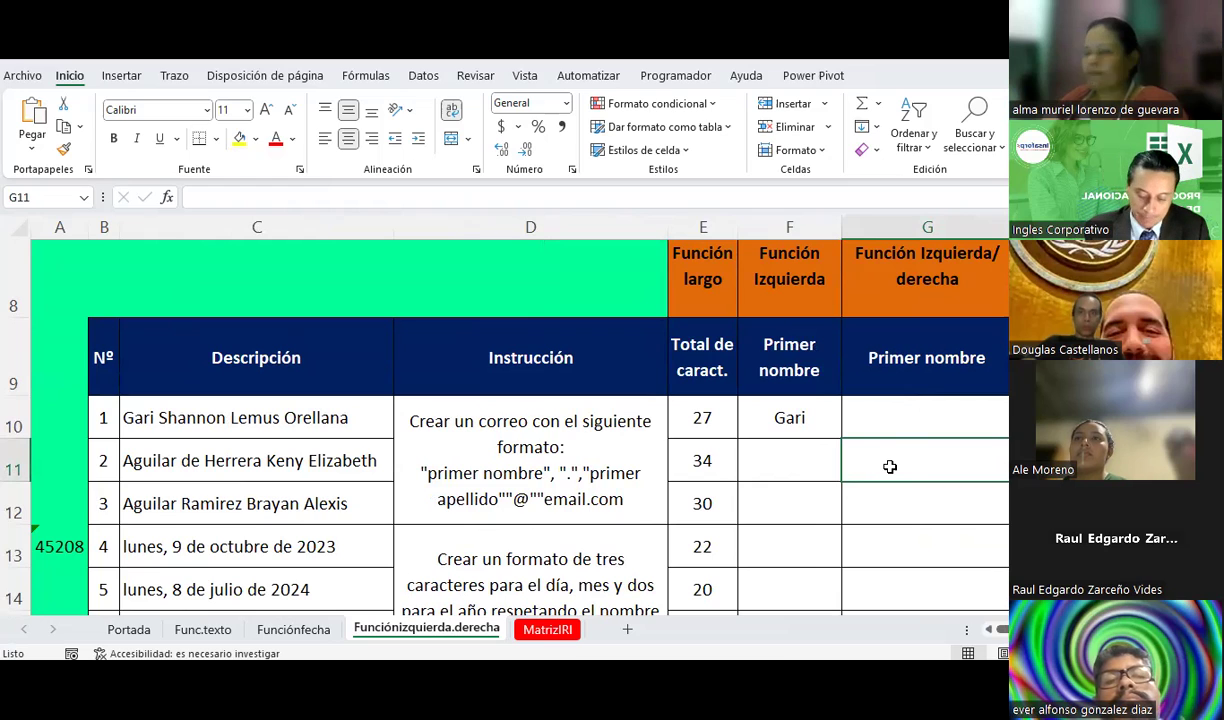
- Enter =DERECHA(C11;9) in G11 to pull the end of the second full name
text(=)
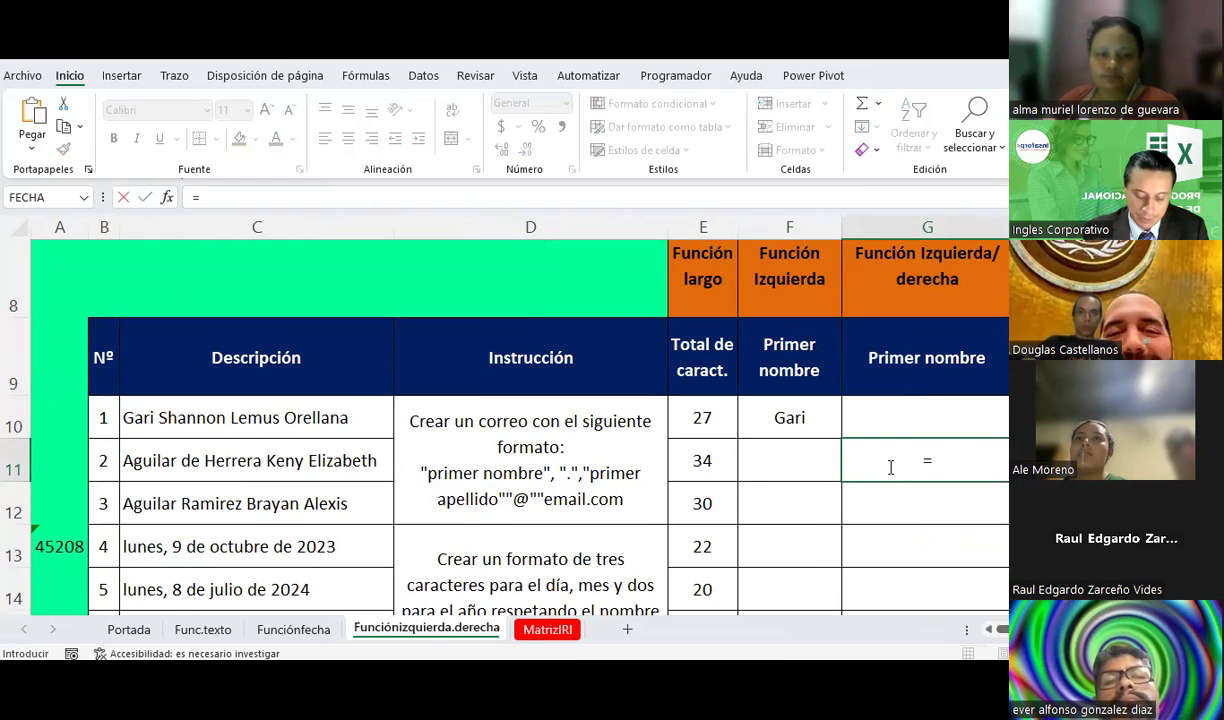
text(derecha()
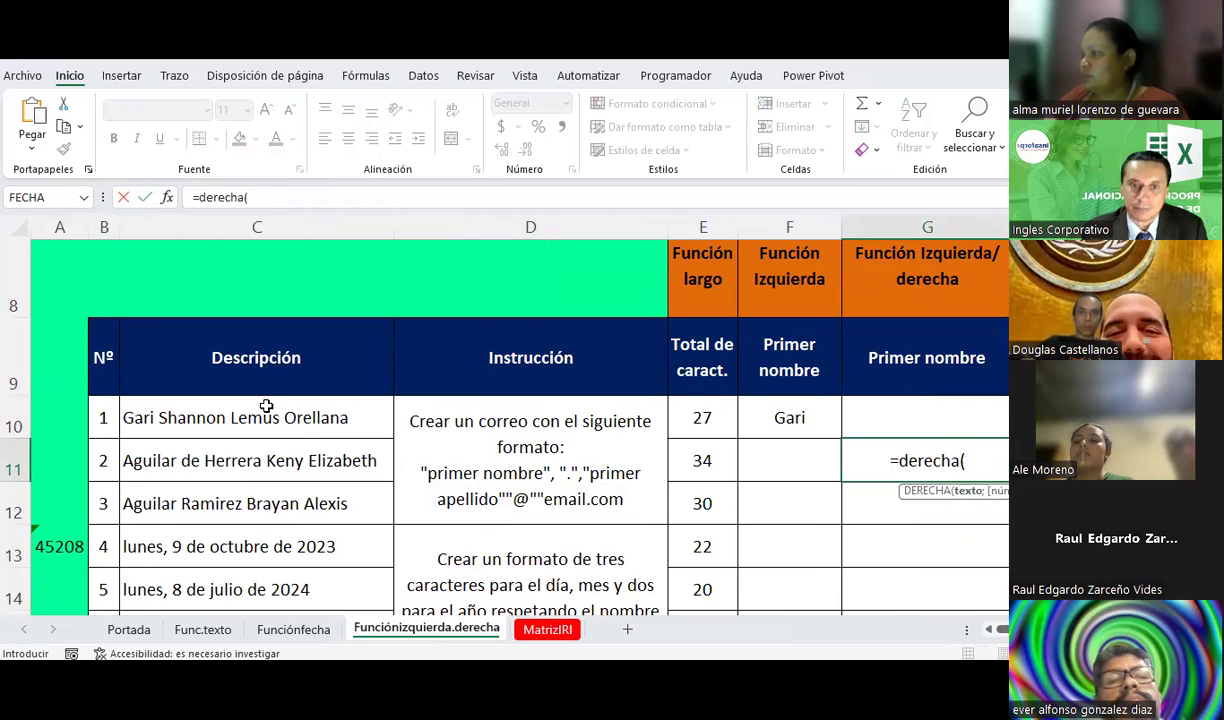
click(265, 459)
text(;)
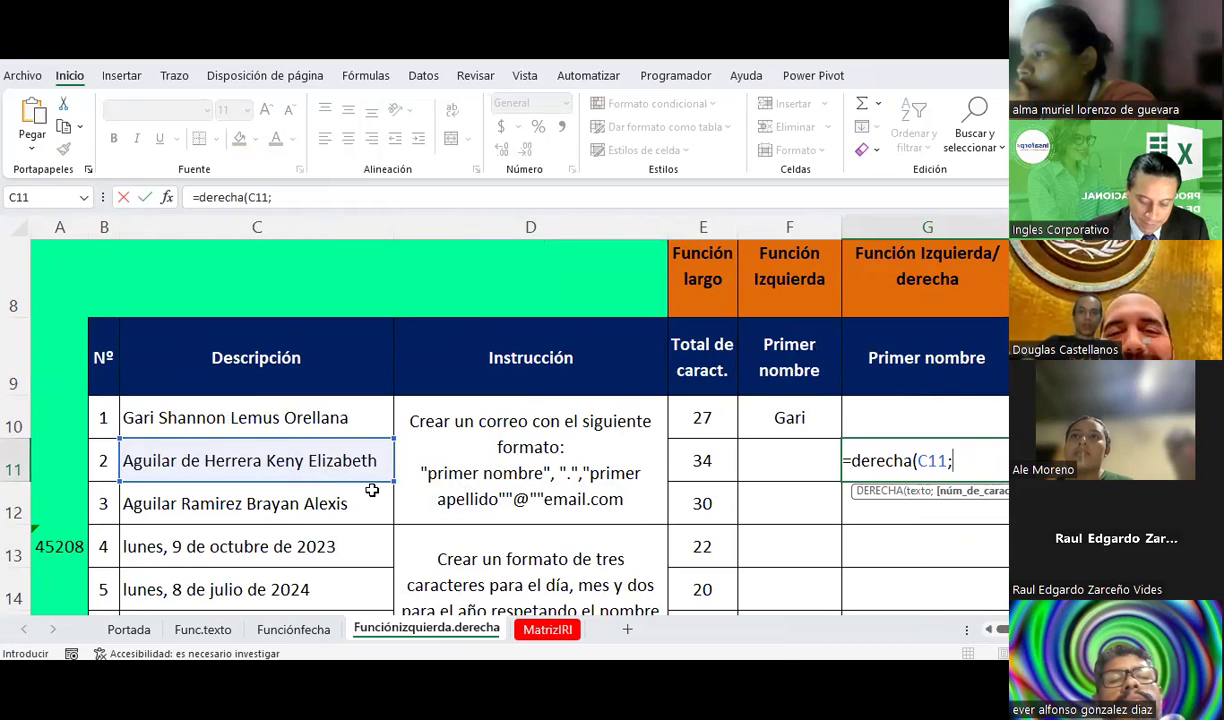
text())
key(Return)
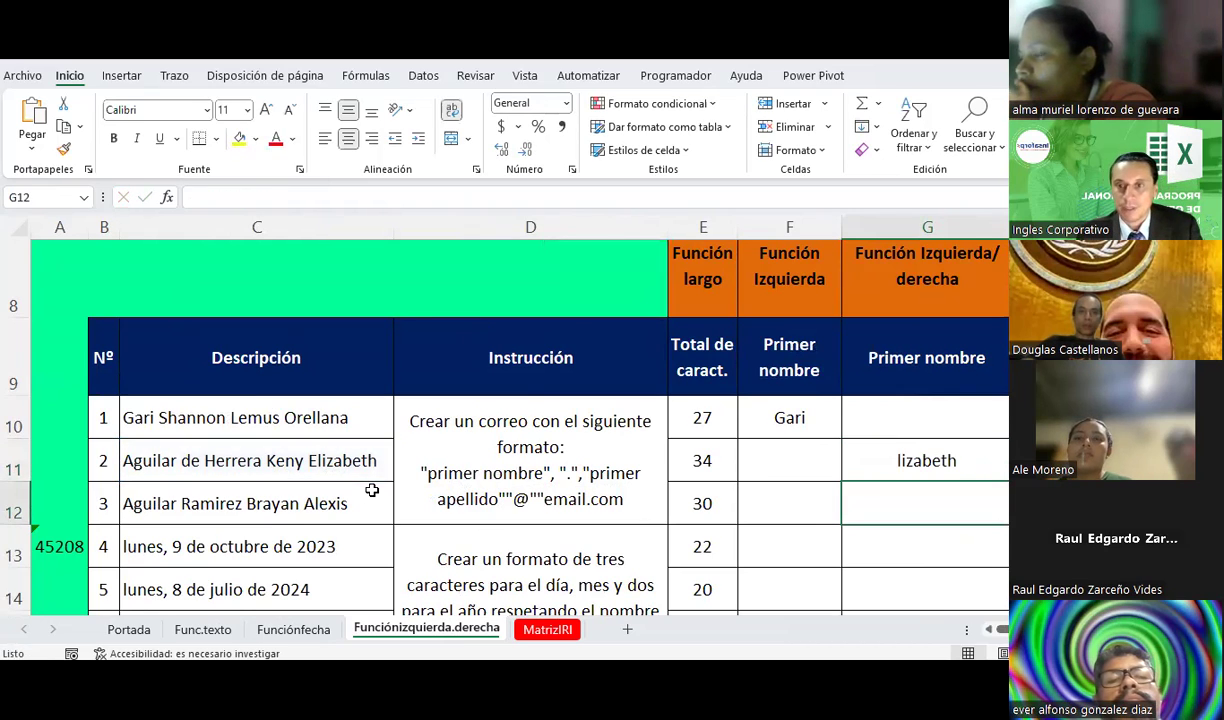
- Correct G11 to =DERECHA(C11;10) so the last word appears complete
key(Up)
key(F2)
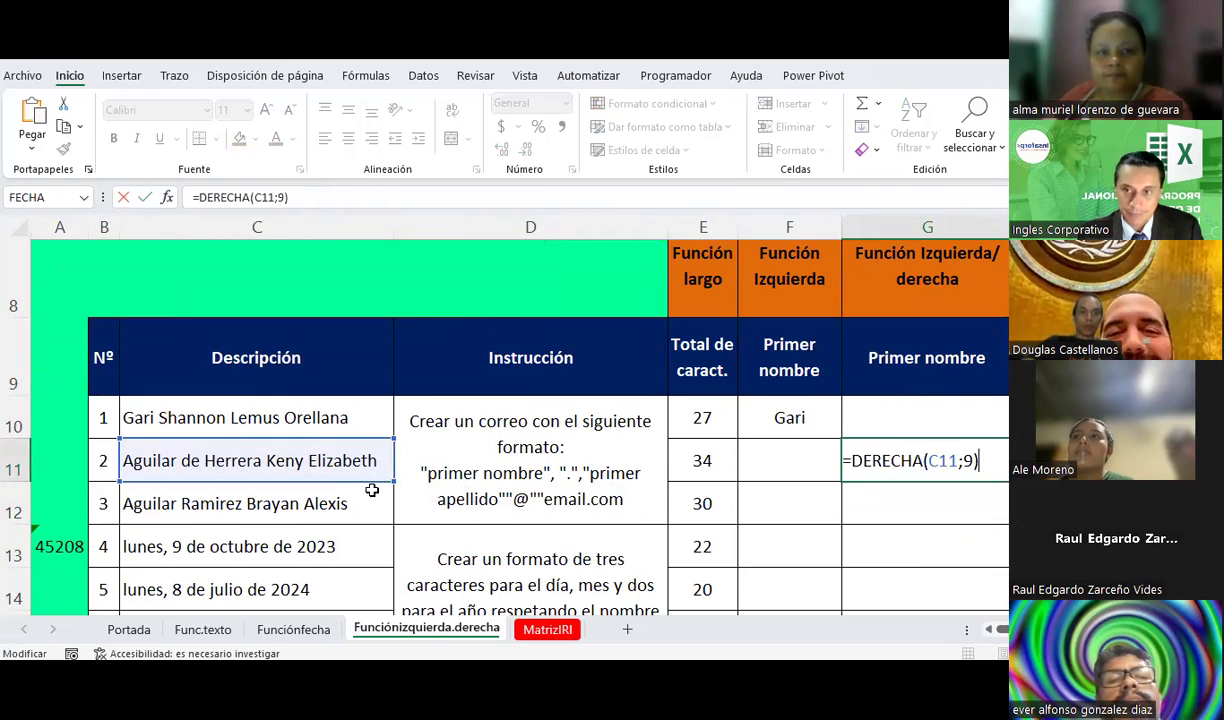
key(Left)
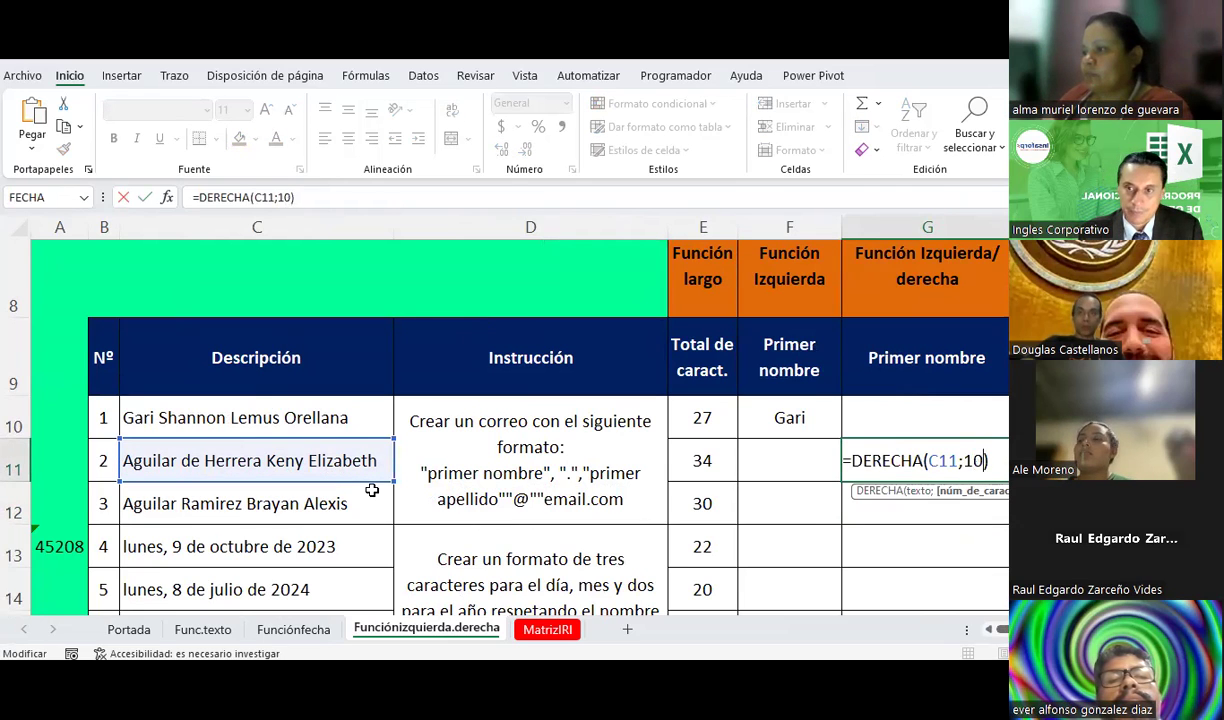
key(Return)
key(Up)
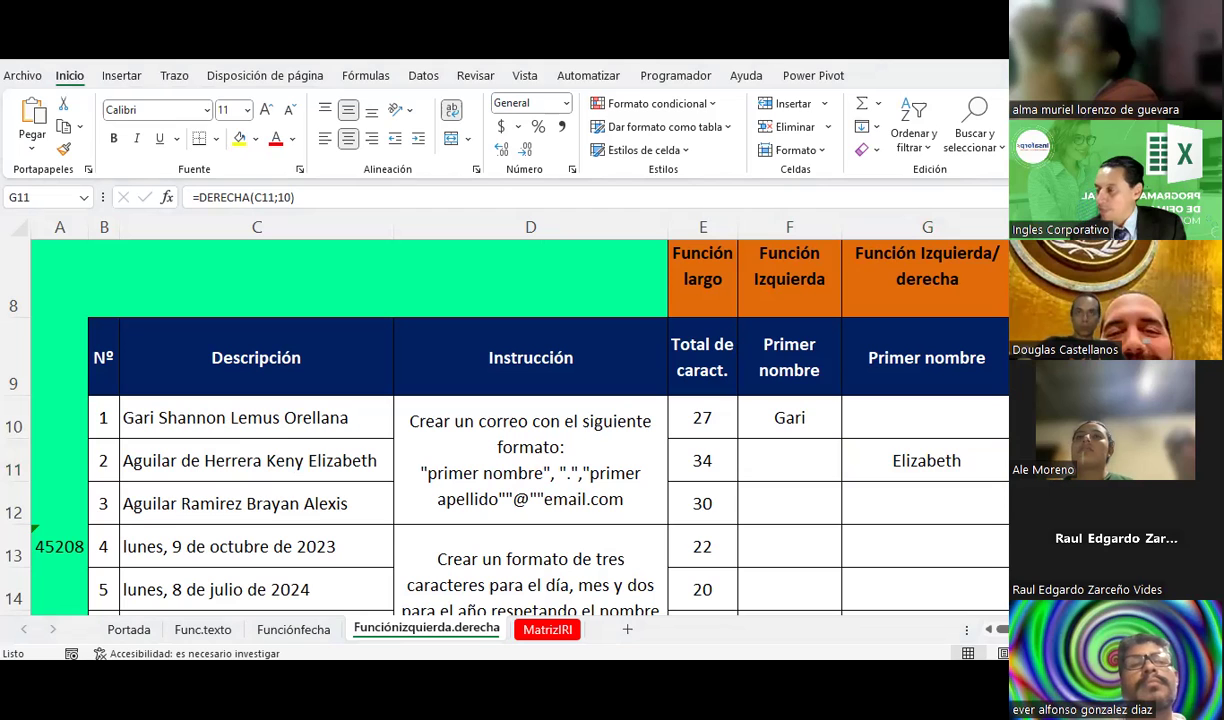
scroll(640, 430, down, 1)
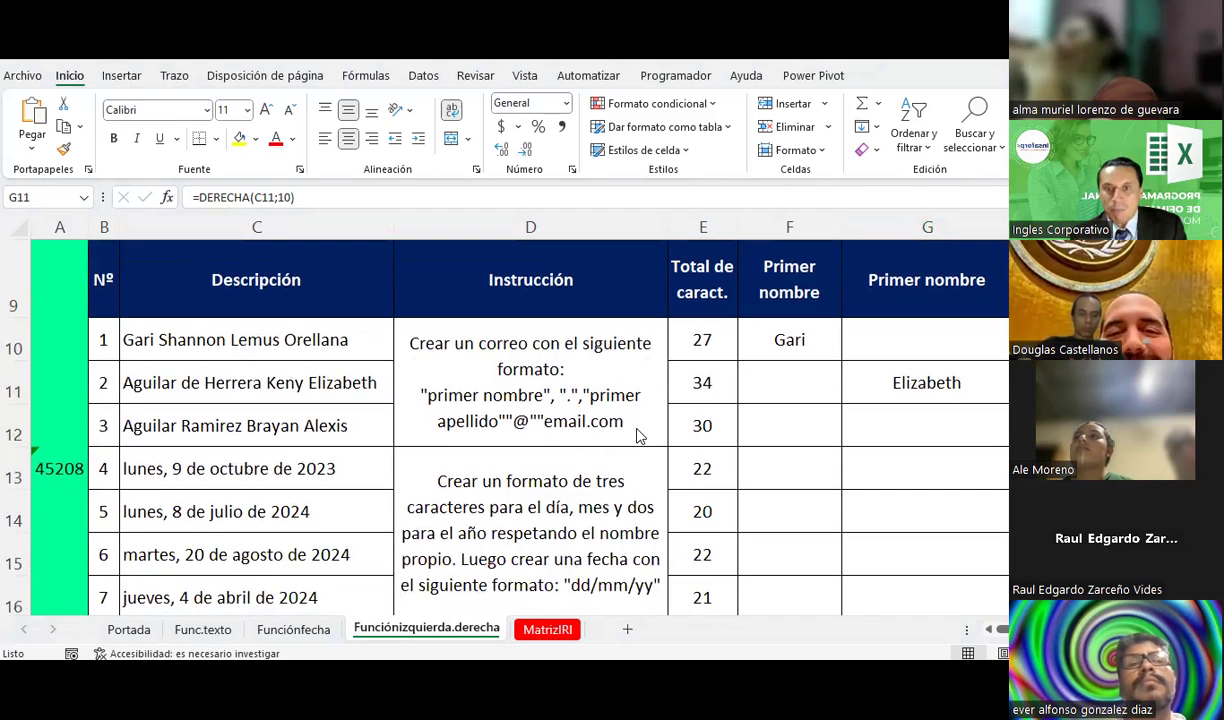
click(257, 436)
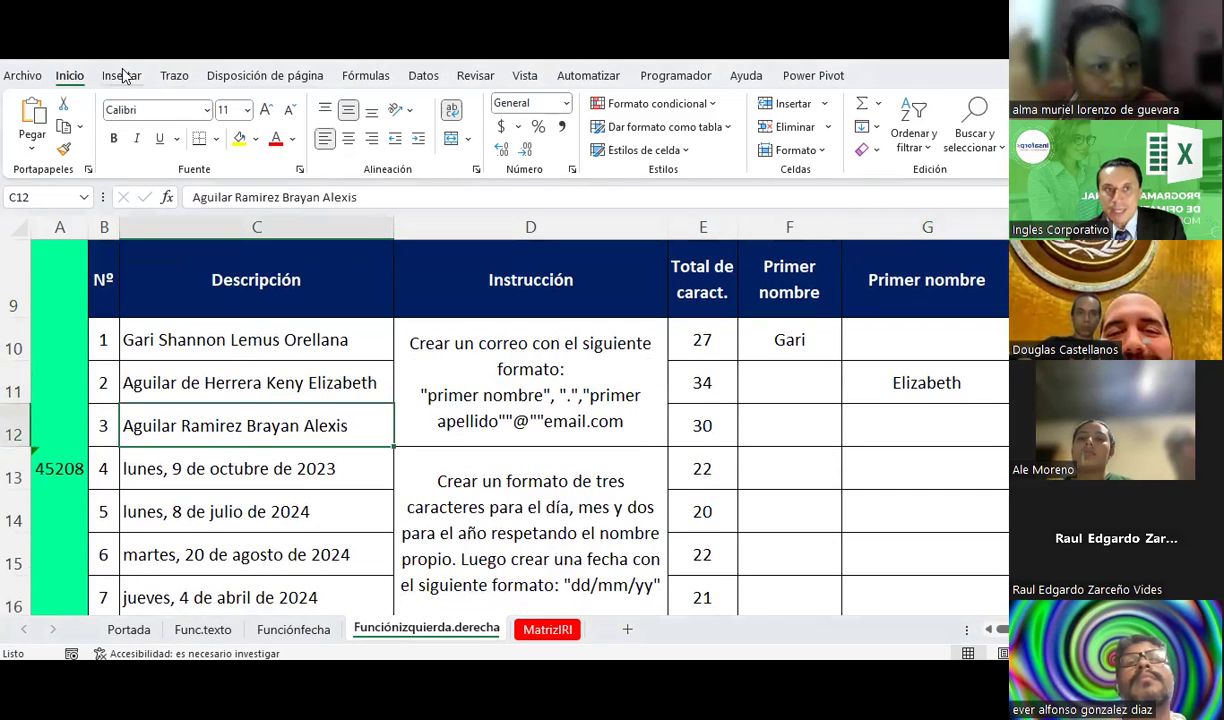
- Pick the black pen on the Trazo tab and draw ink marks over C12's names
click(121, 75)
click(170, 78)
click(164, 118)
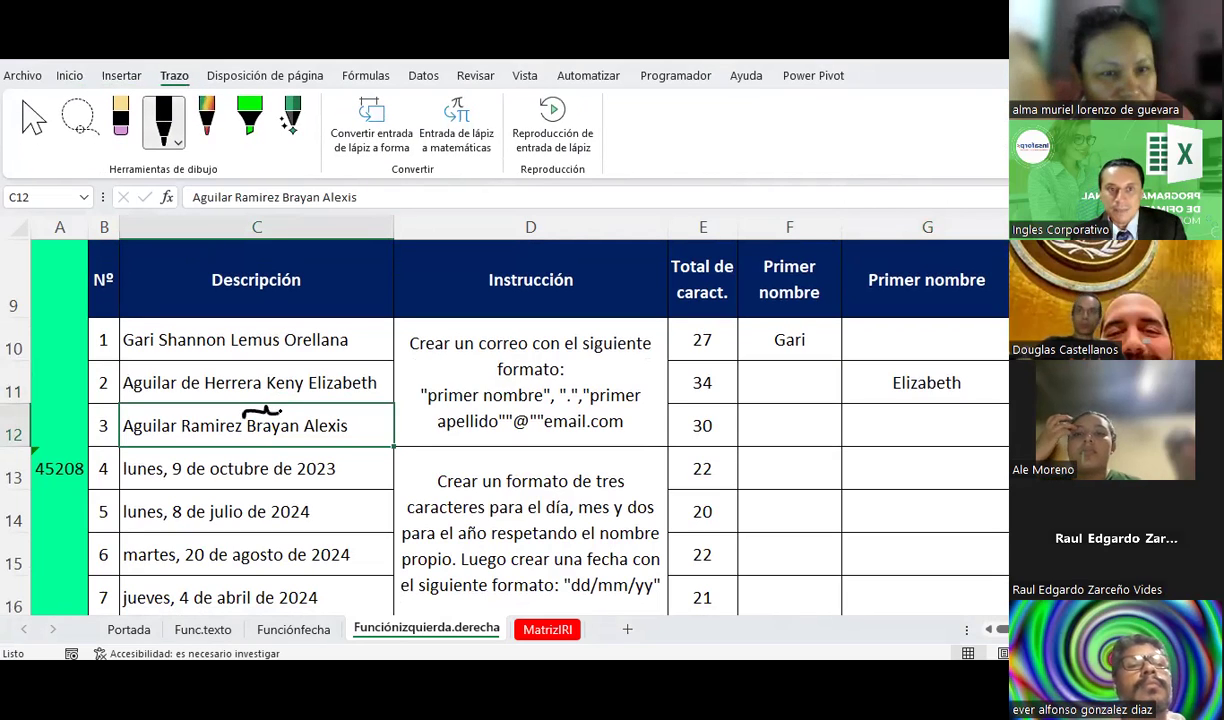
drag(243, 414, 297, 408)
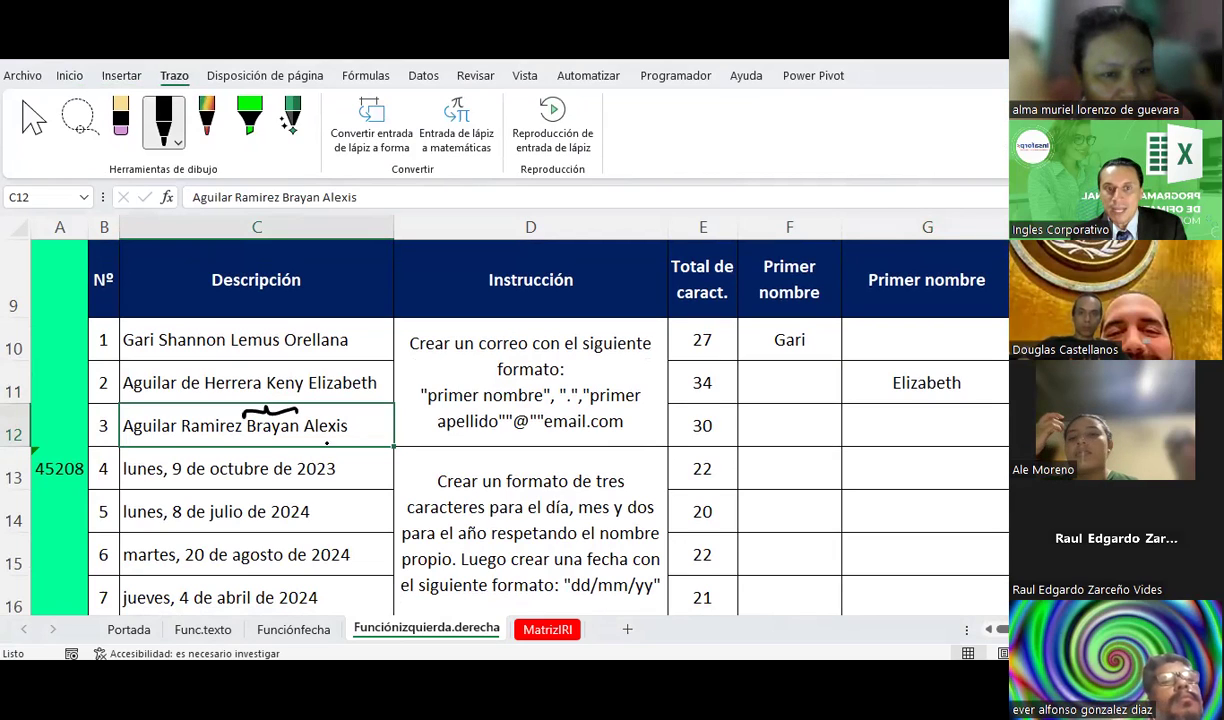
drag(357, 440, 303, 432)
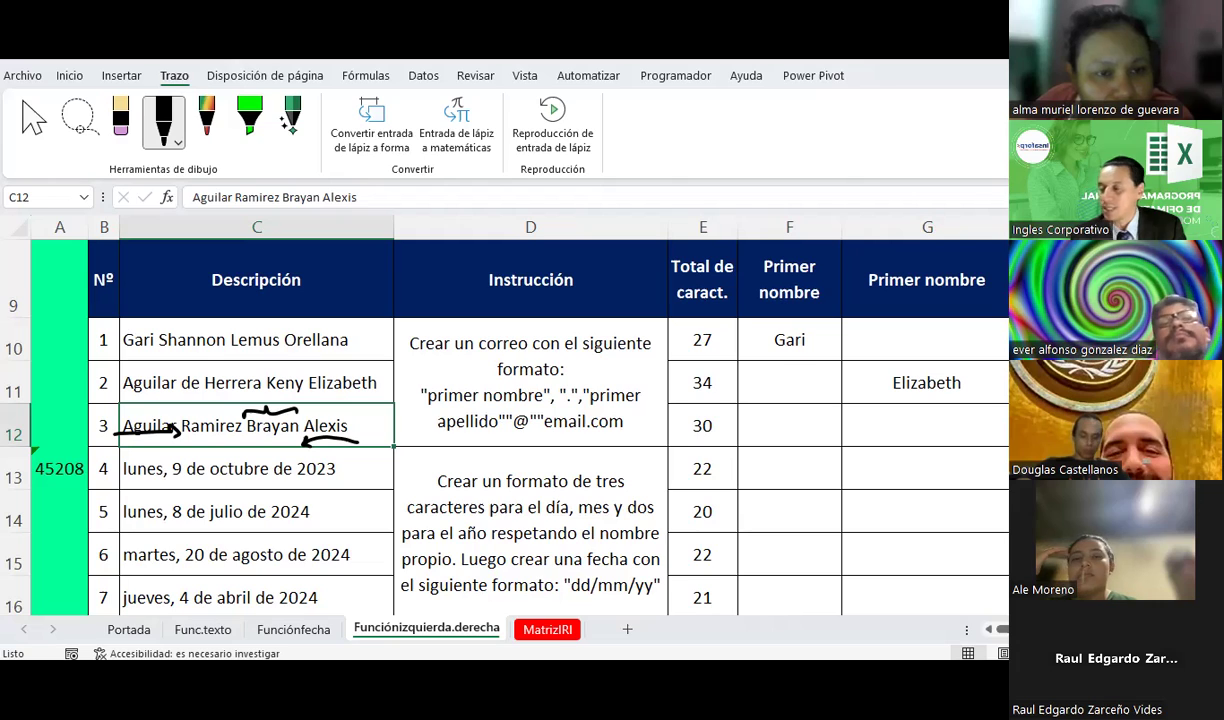
- Erase an underline and redraw marks circling the first given name in C12
click(120, 115)
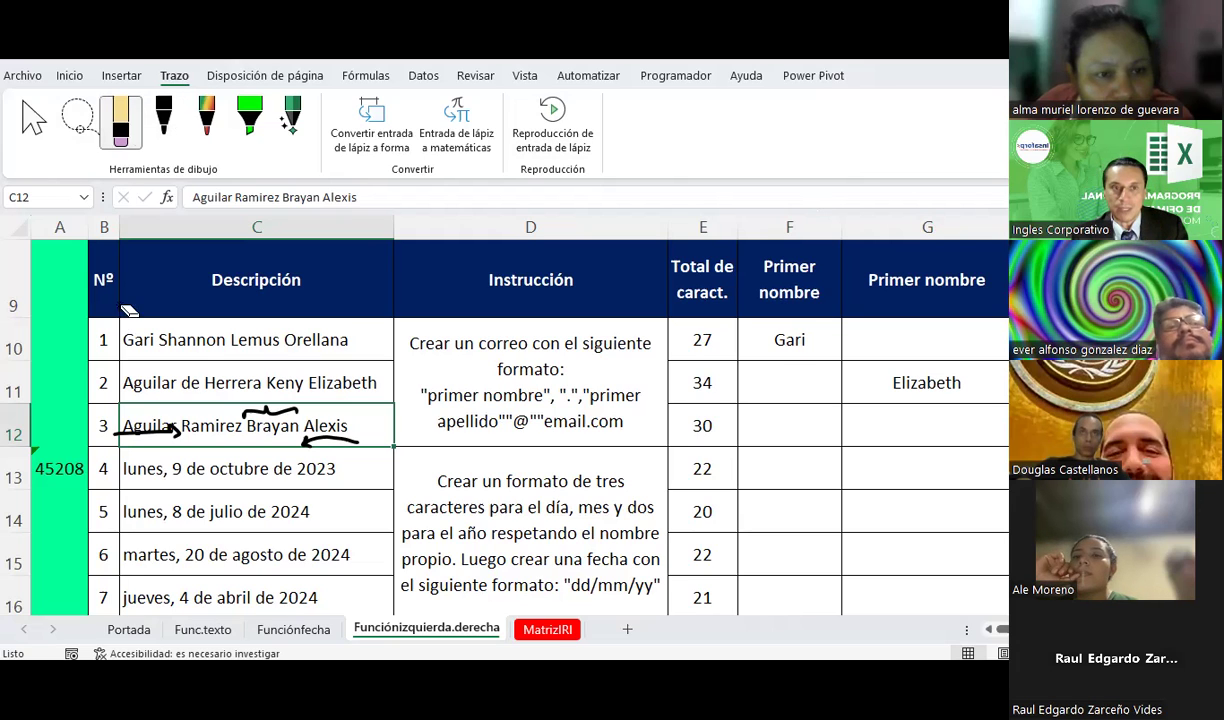
drag(112, 432, 180, 428)
click(163, 115)
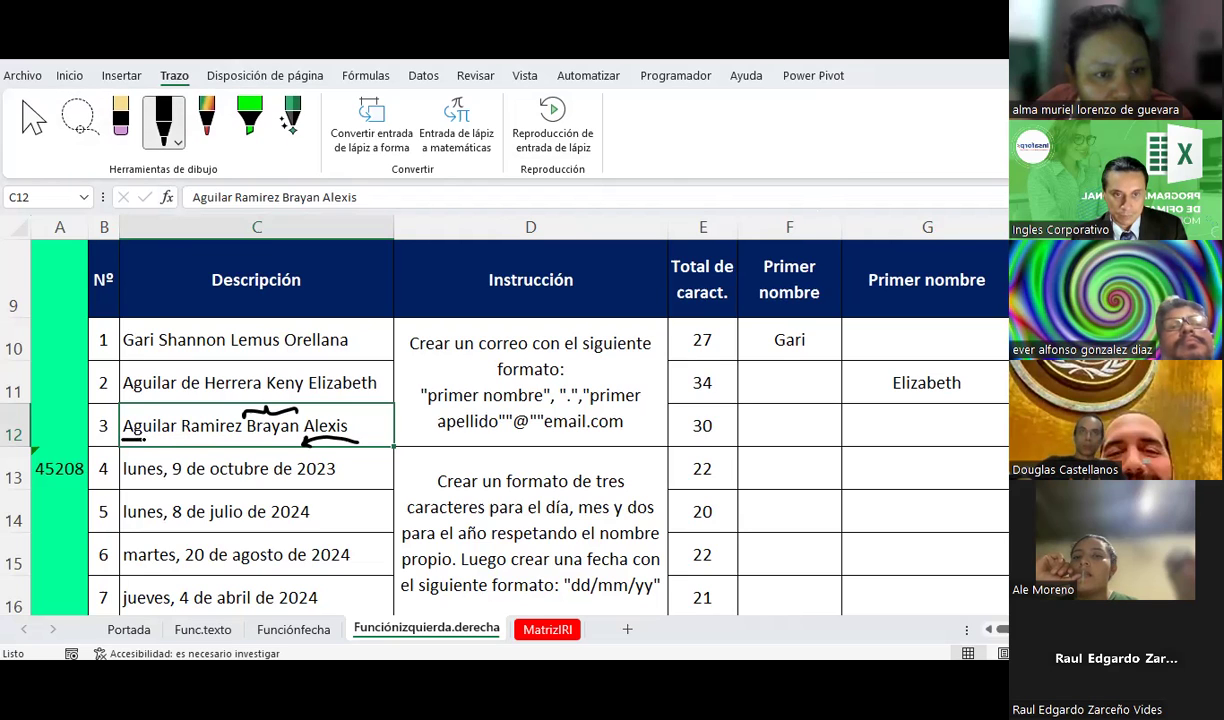
drag(170, 438, 175, 440)
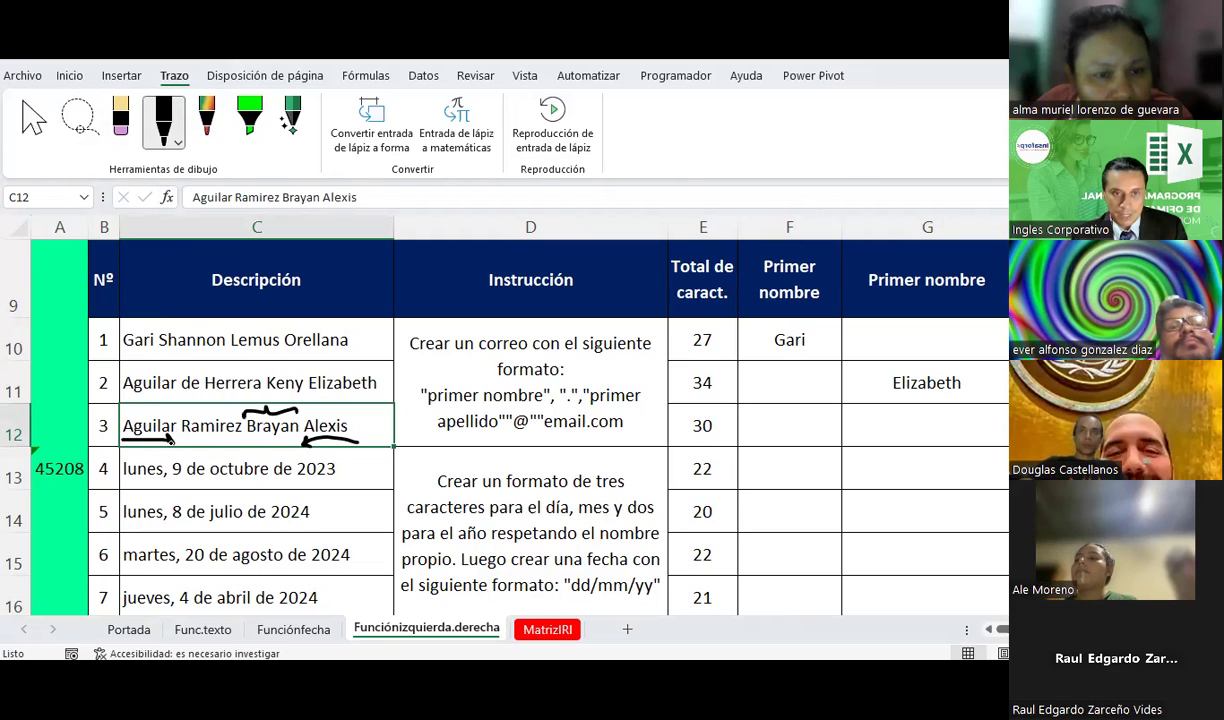
drag(244, 410, 272, 442)
click(120, 115)
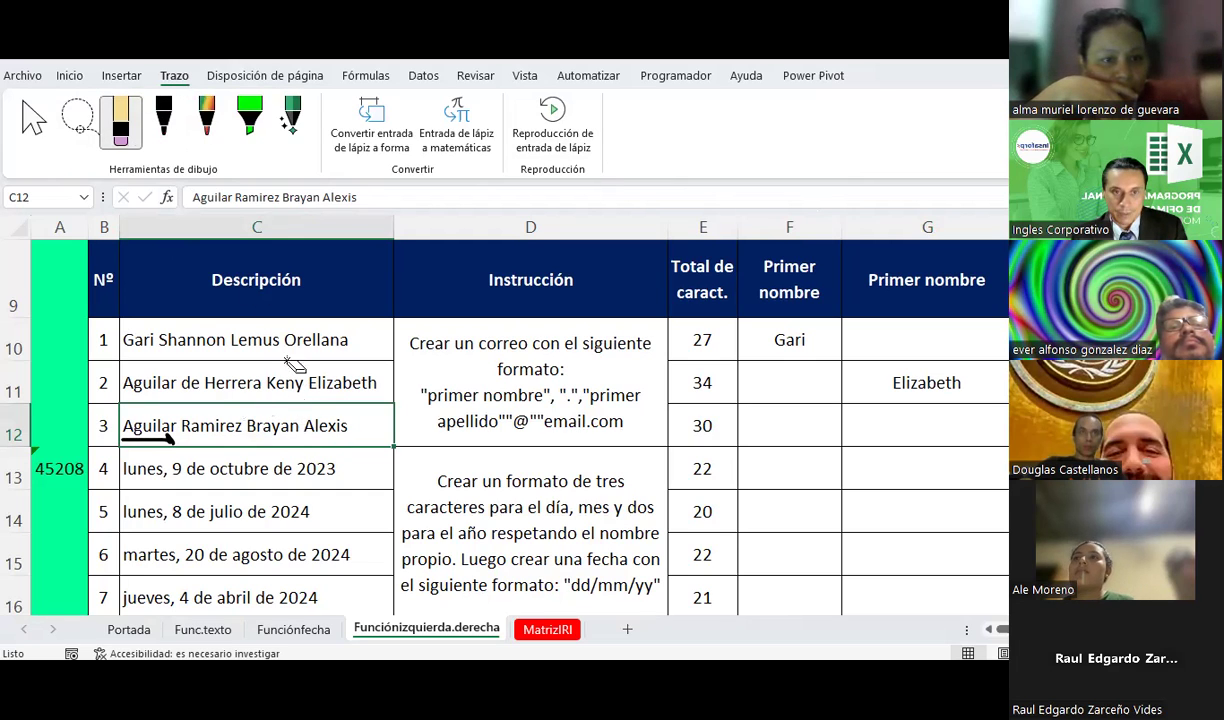
click(163, 115)
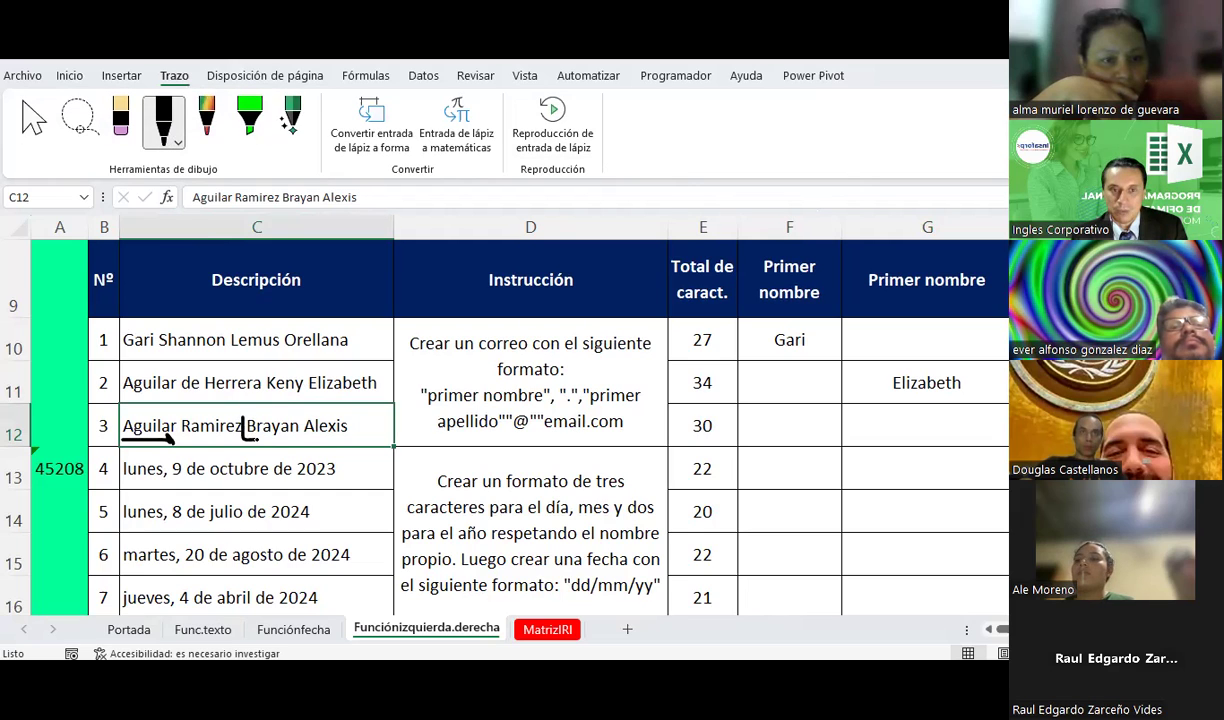
drag(305, 437, 248, 415)
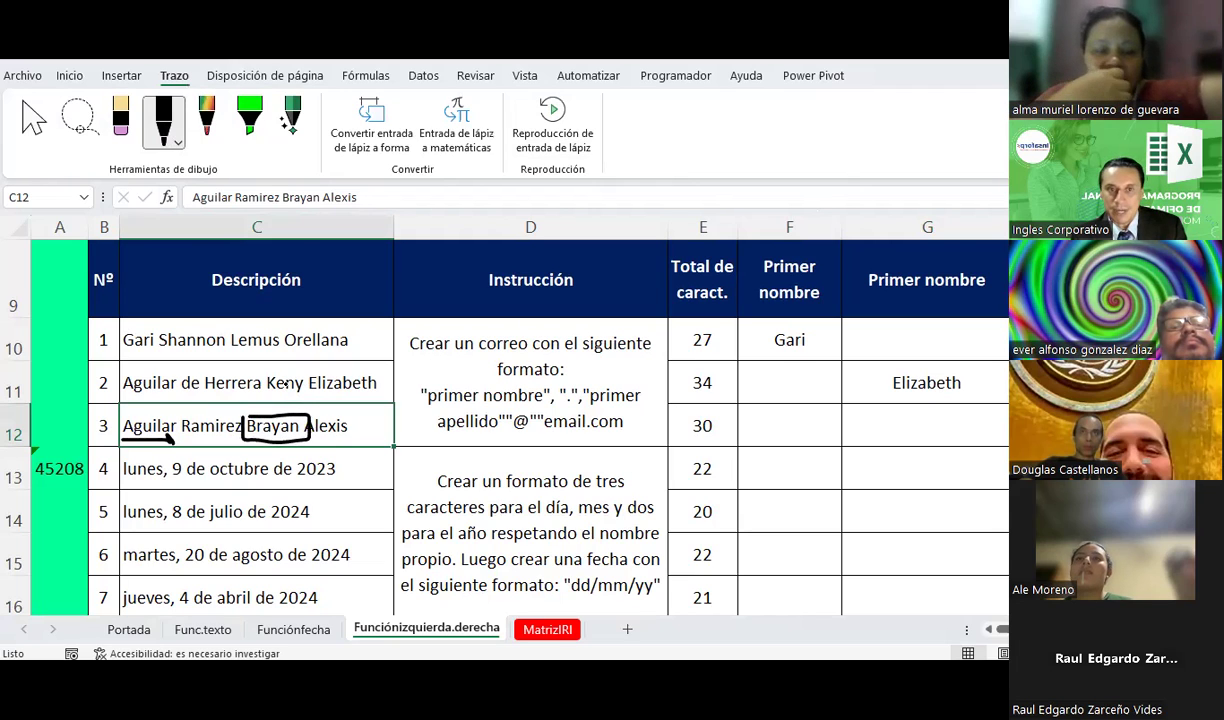
- Erase the loop and start a new black ink arrow across C12
click(120, 118)
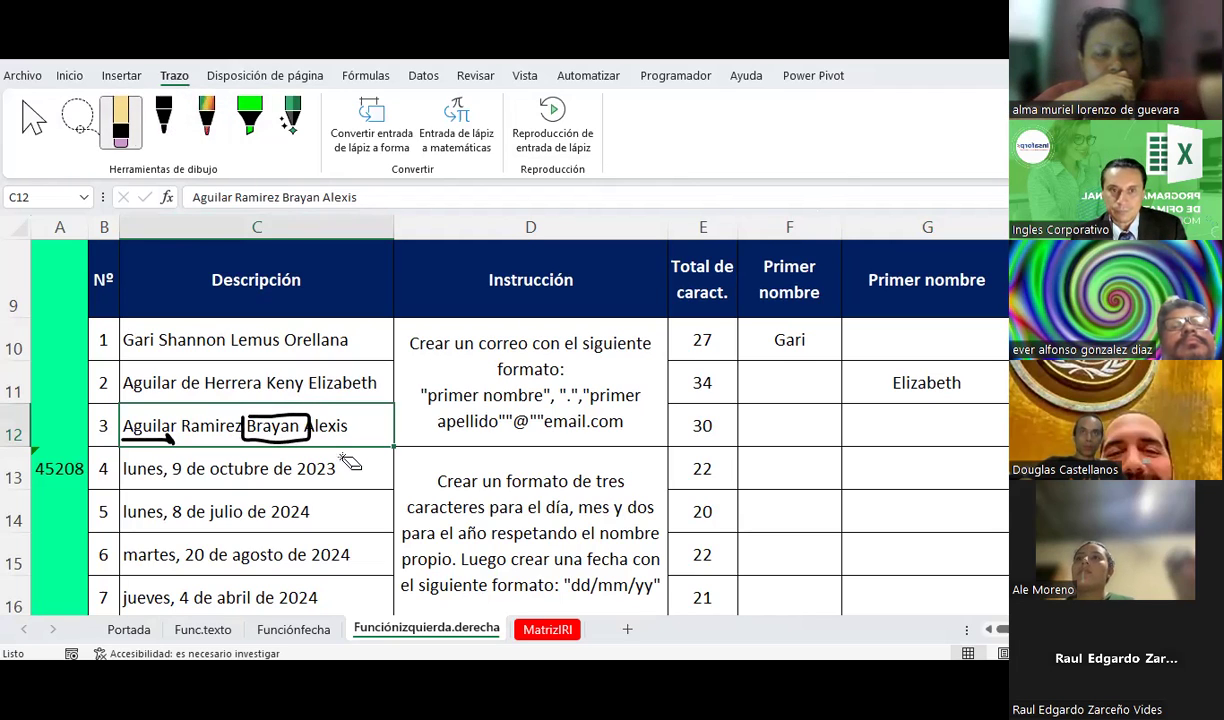
mouse_move(290, 385)
mouse_down()
mouse_move(296, 455)
mouse_move(160, 438)
mouse_up()
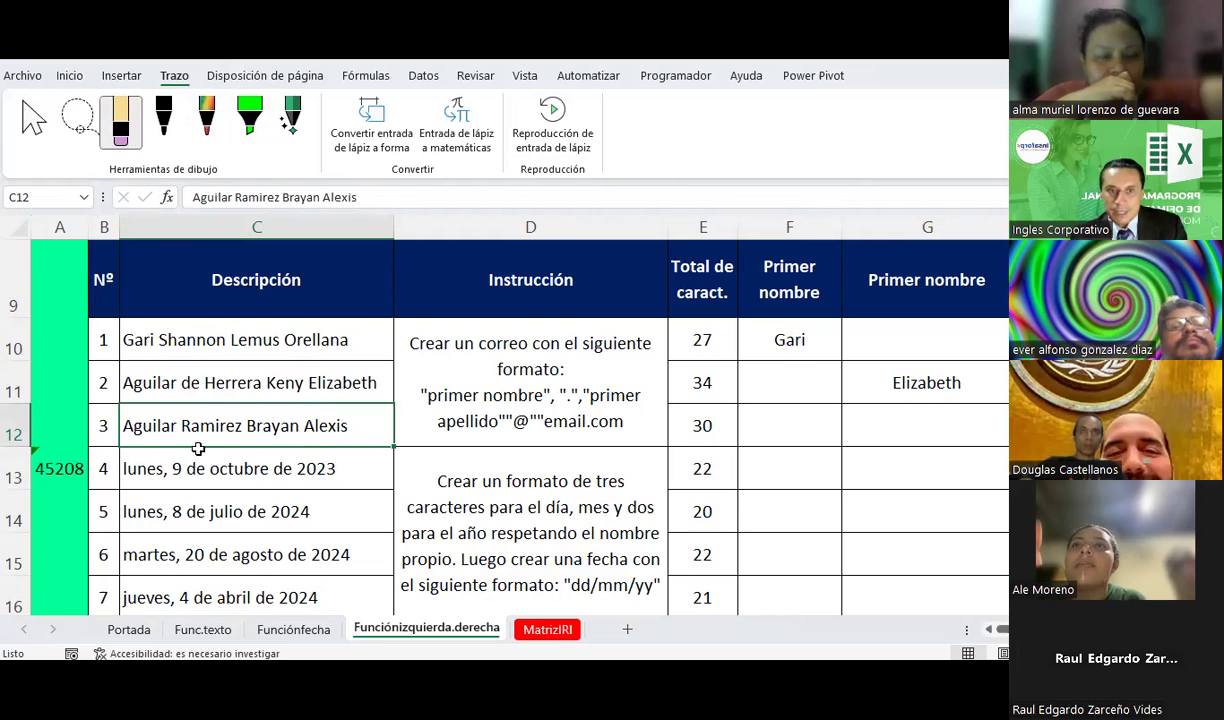
key(Escape)
click(164, 115)
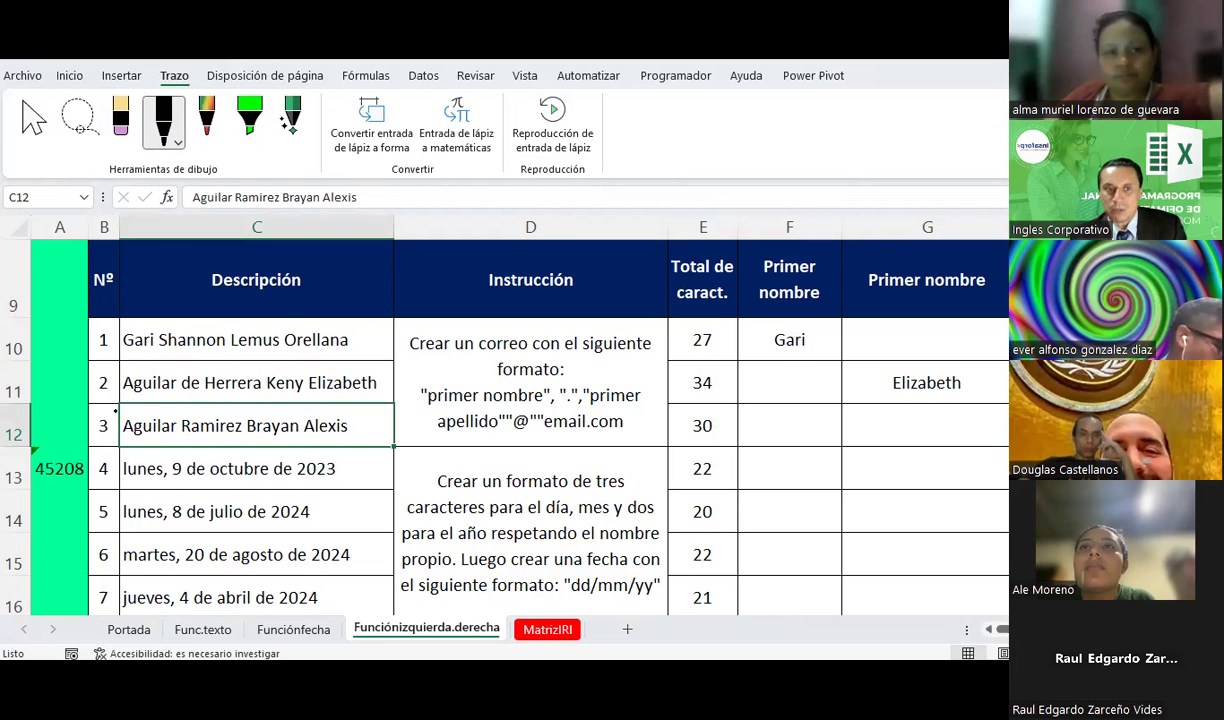
mouse_move(108, 413)
mouse_down()
mouse_move(200, 398)
mouse_move(255, 418)
mouse_up()
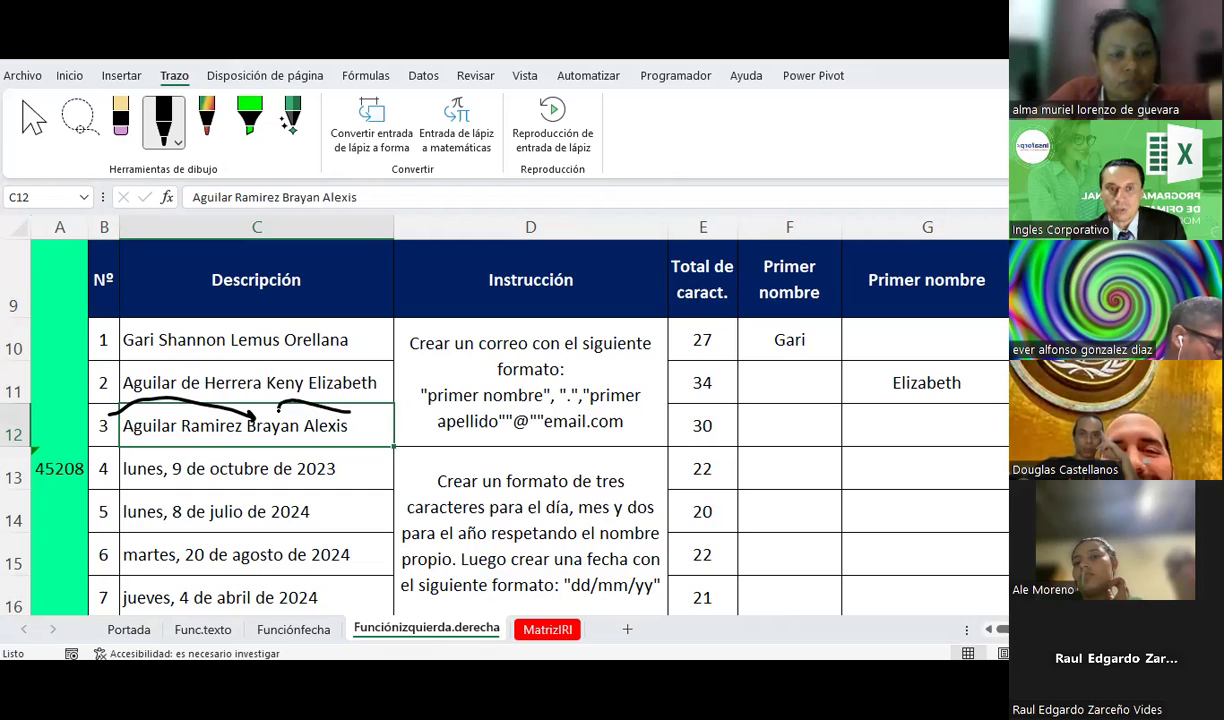
- Finish the arrow over C12's given names, then erase the ink strokes
drag(290, 408, 274, 417)
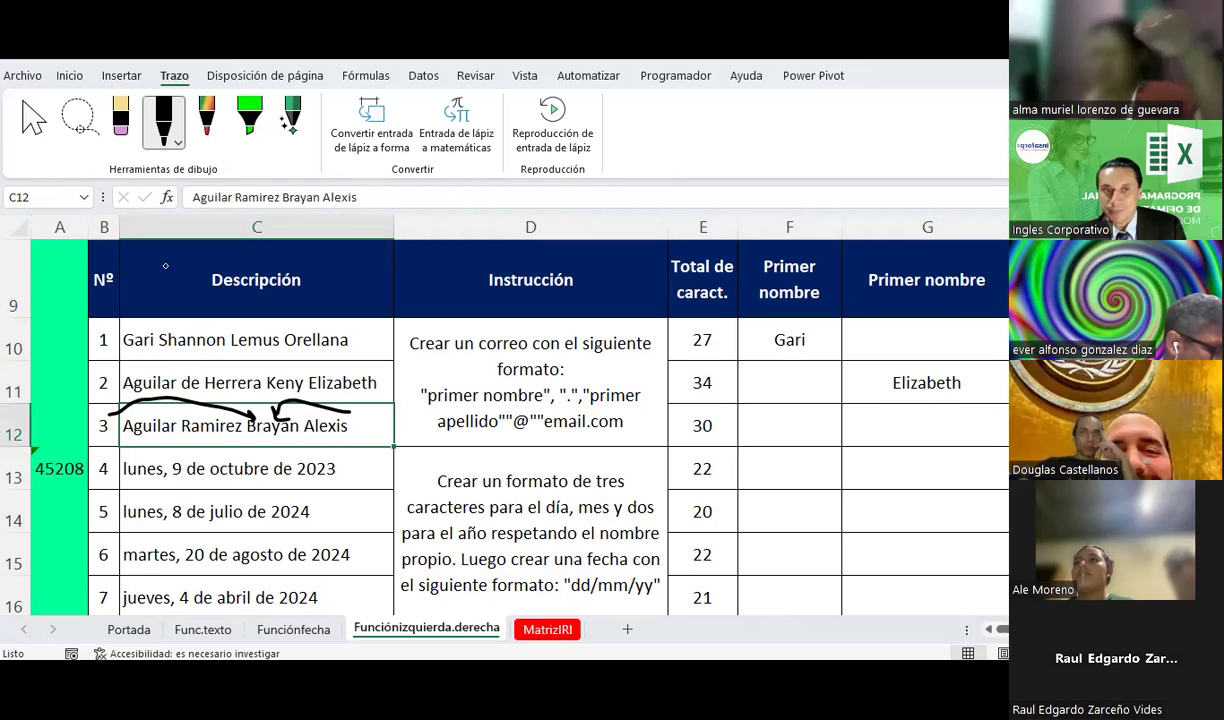
click(120, 115)
drag(270, 405, 105, 405)
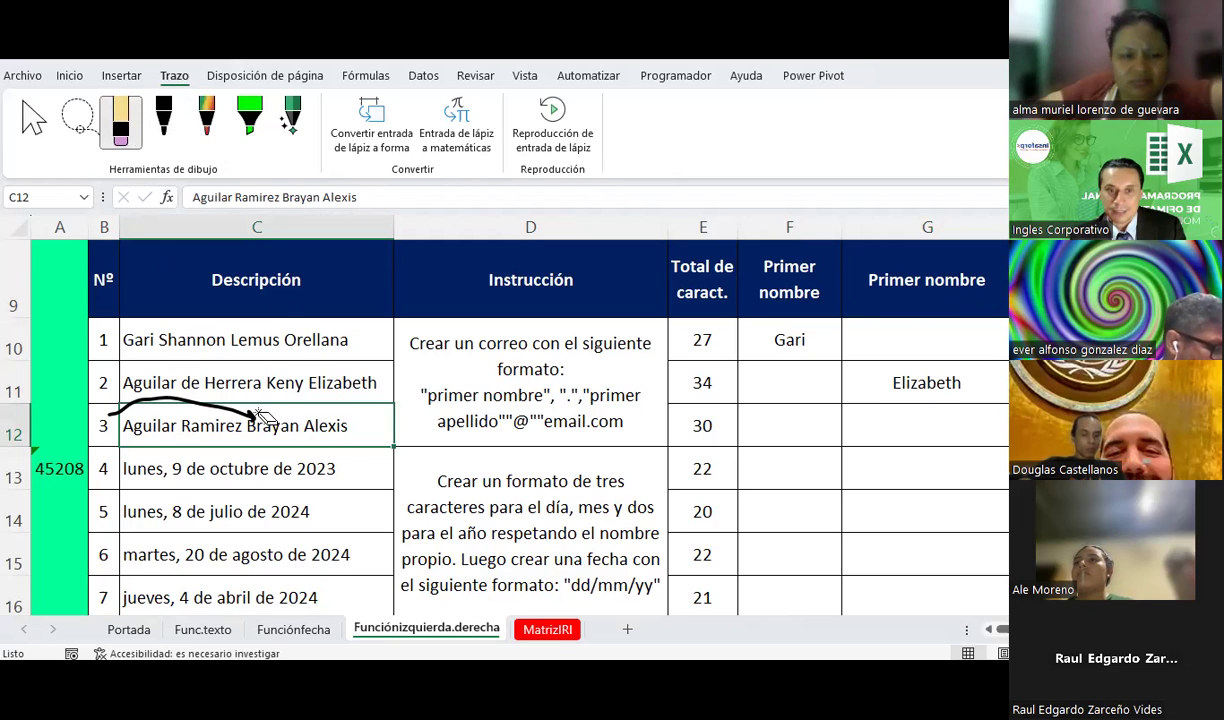
key(Escape)
click(861, 420)
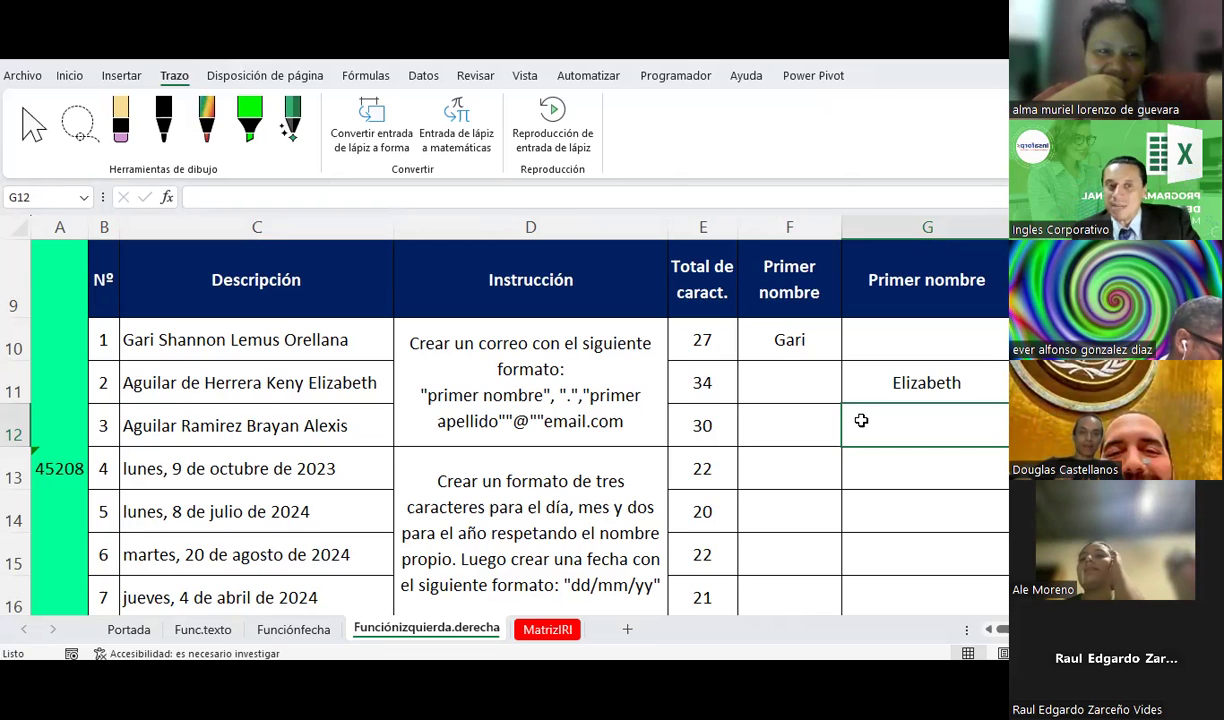
- Redraw ink arrows over row 12's names and erase them again
click(163, 118)
mouse_move(102, 425)
mouse_down()
mouse_move(150, 394)
mouse_move(245, 424)
mouse_up()
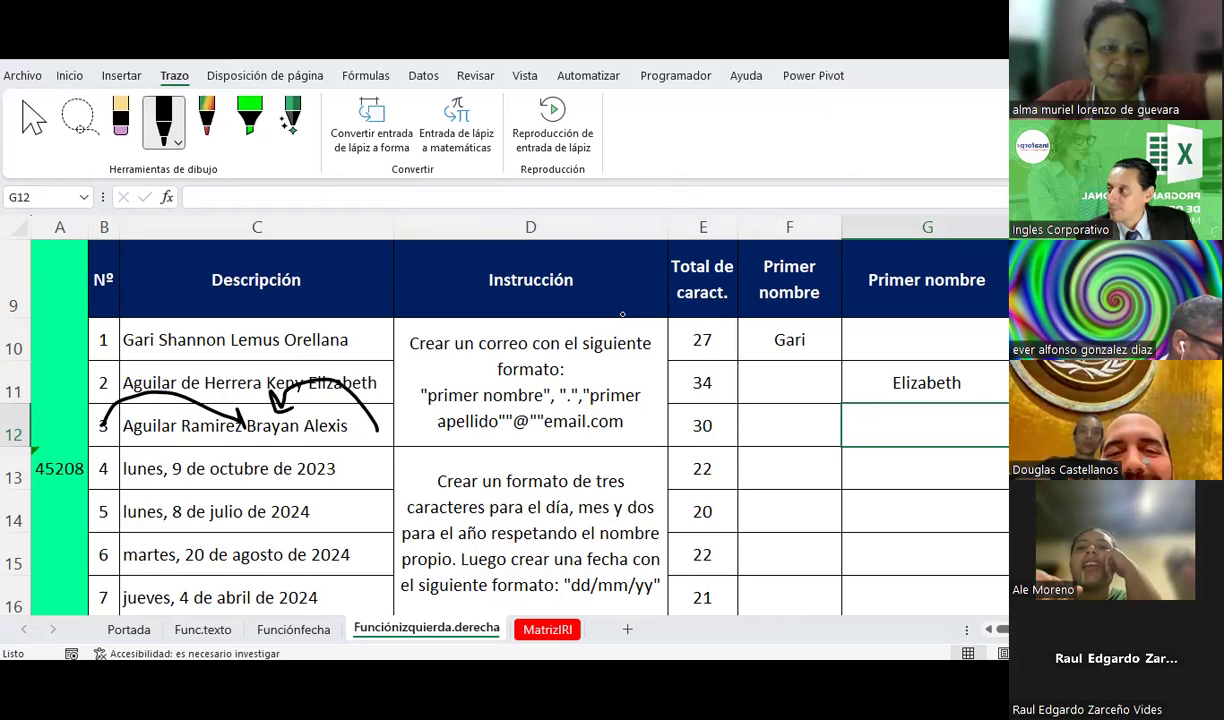
click(163, 118)
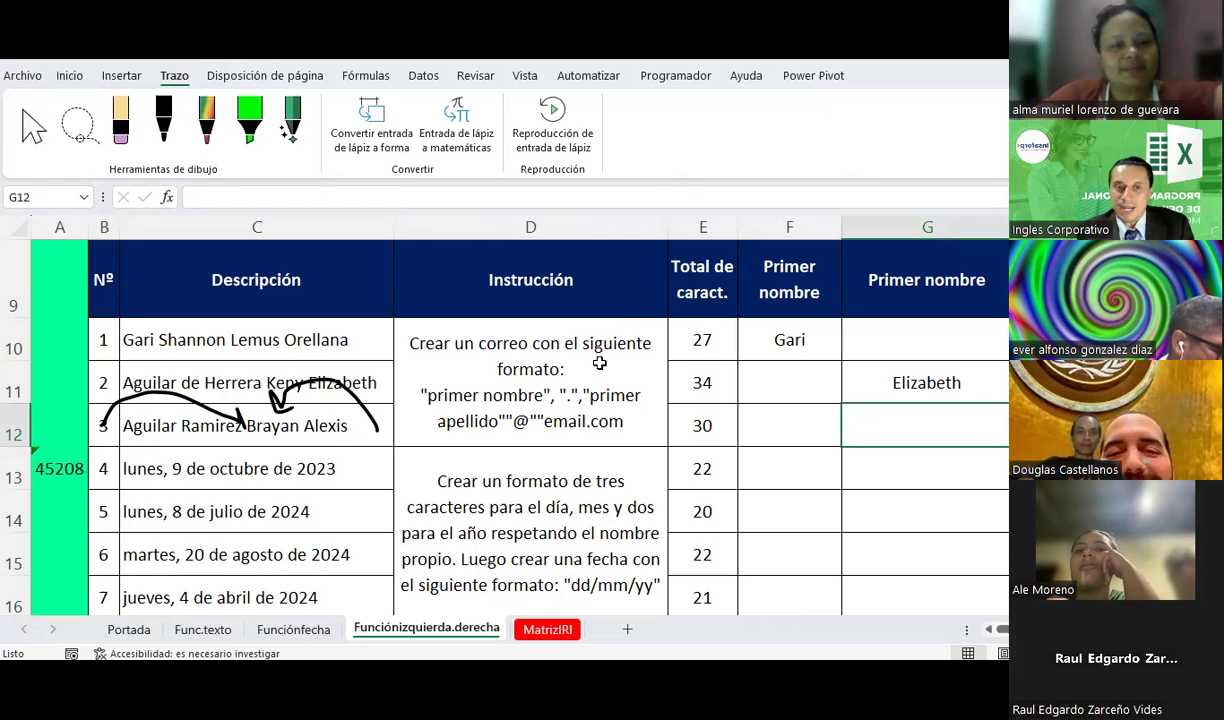
click(121, 128)
mouse_move(100, 415)
mouse_down()
mouse_move(175, 400)
mouse_move(340, 405)
mouse_up()
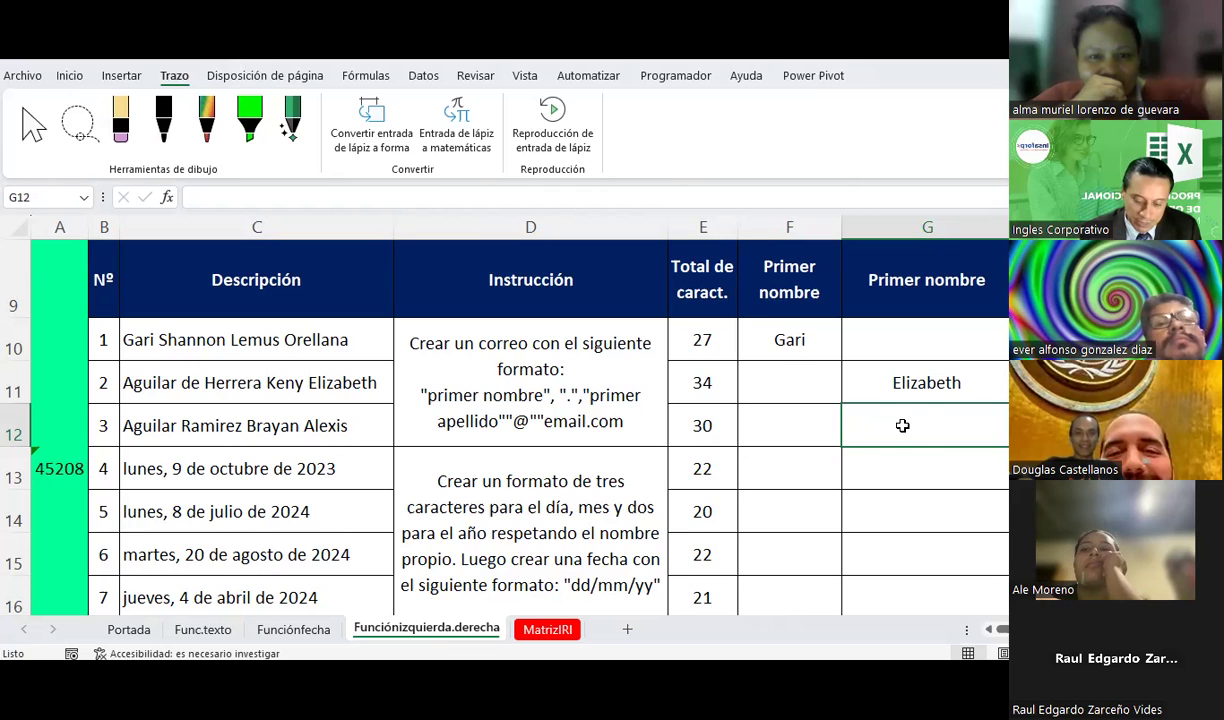
- Enter an IZQUIERDA formula on C12 in cell G12
text(=izquierda()
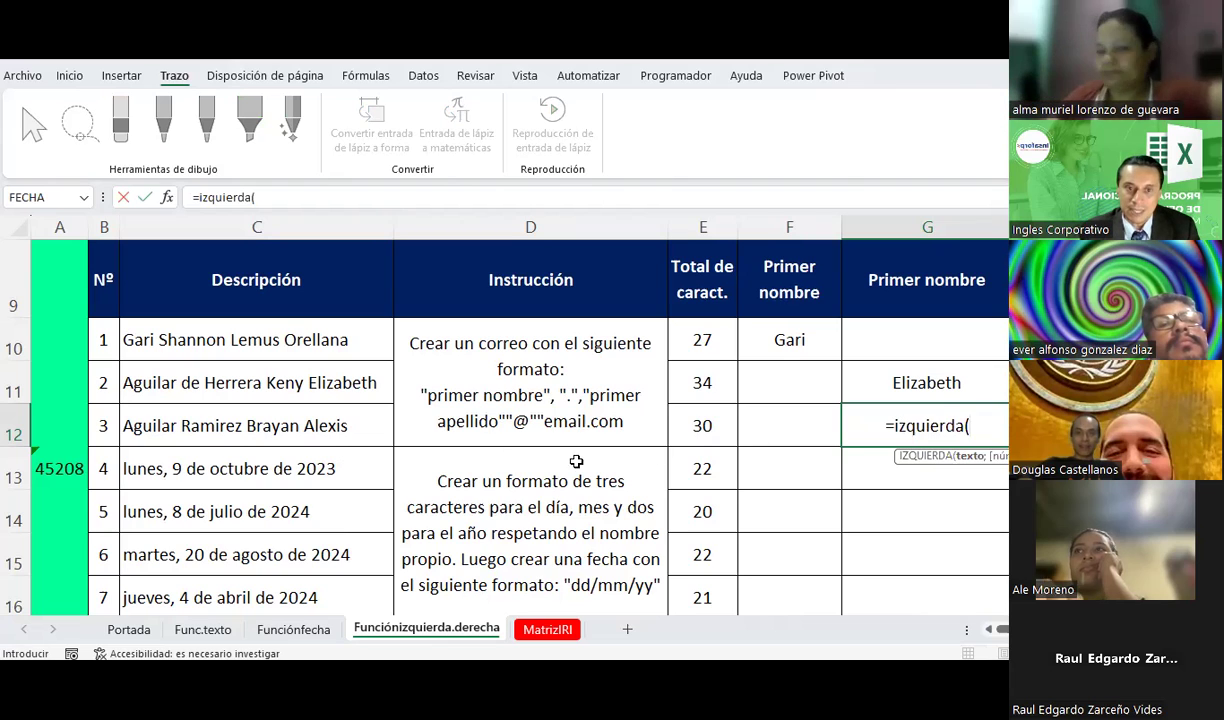
click(348, 430)
text(;12)
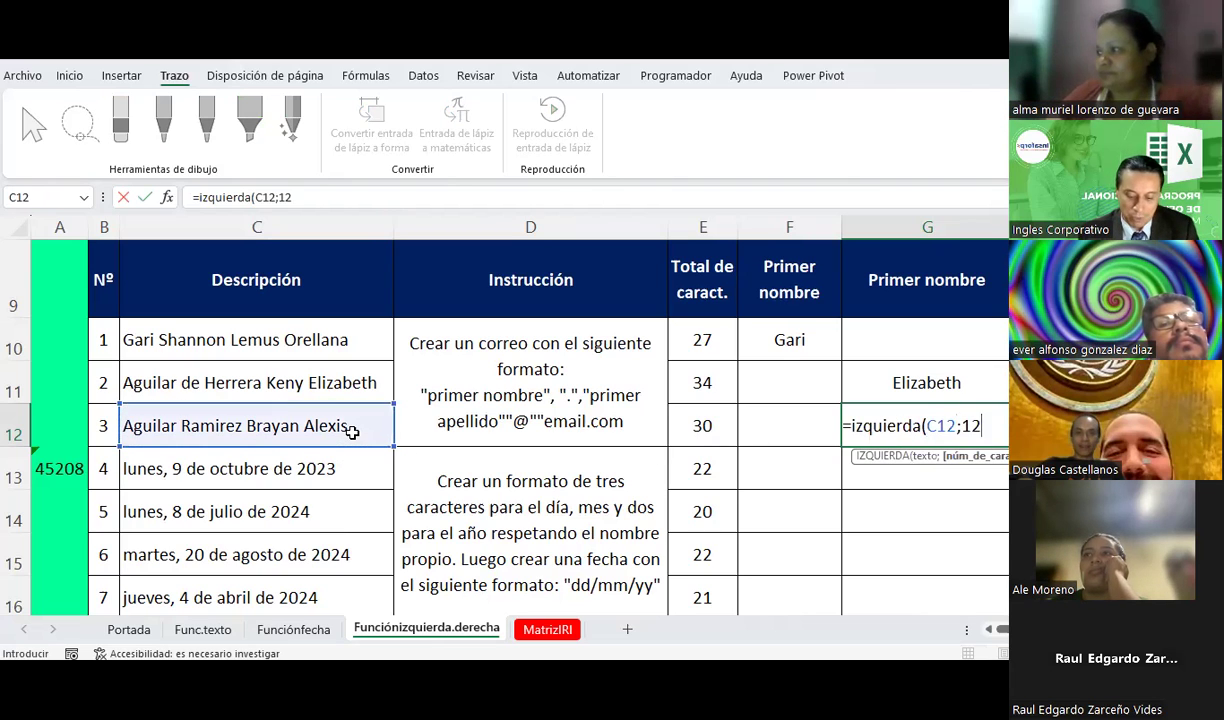
text())
key(Return)
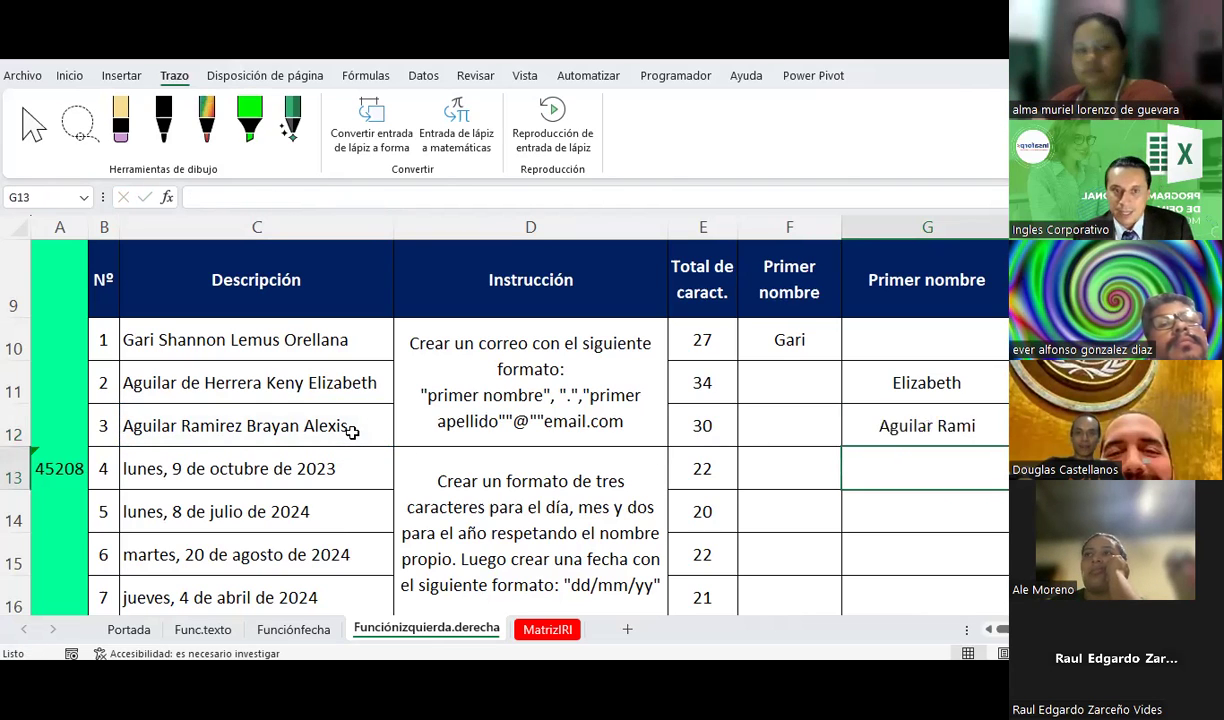
- Change G12 to =DERECHA(C12;14) so it returns Brayan Alexis
key(Up)
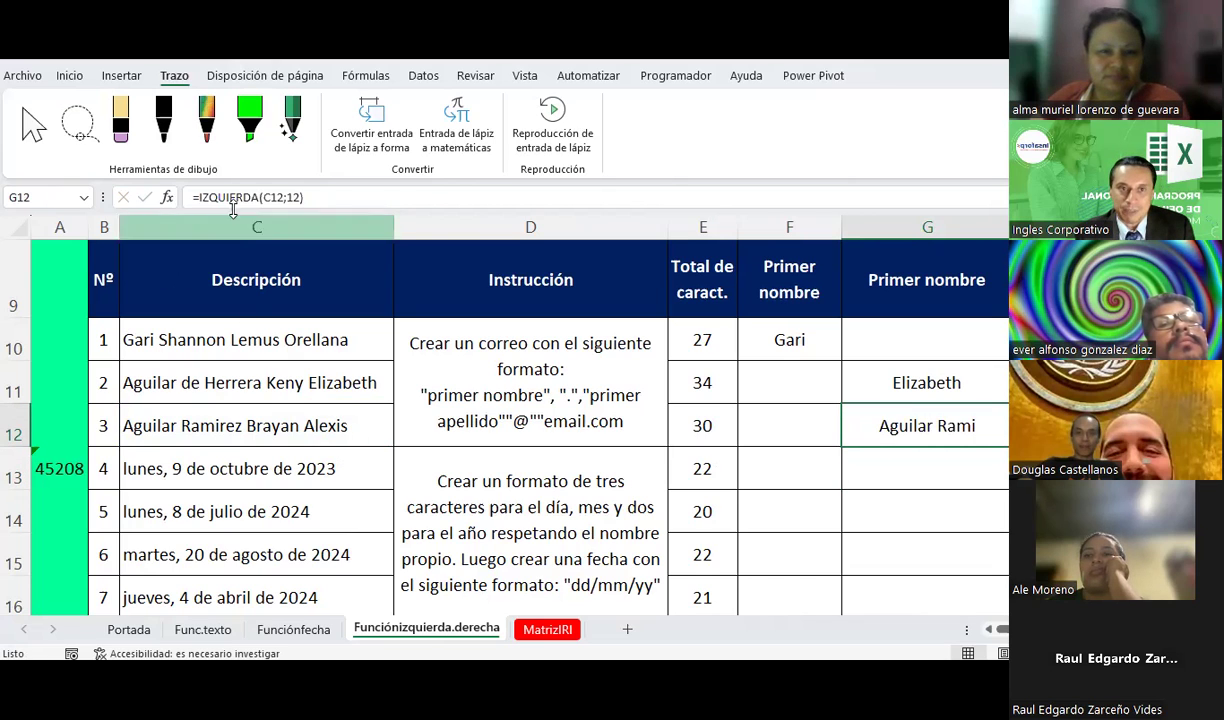
drag(258, 198, 201, 198)
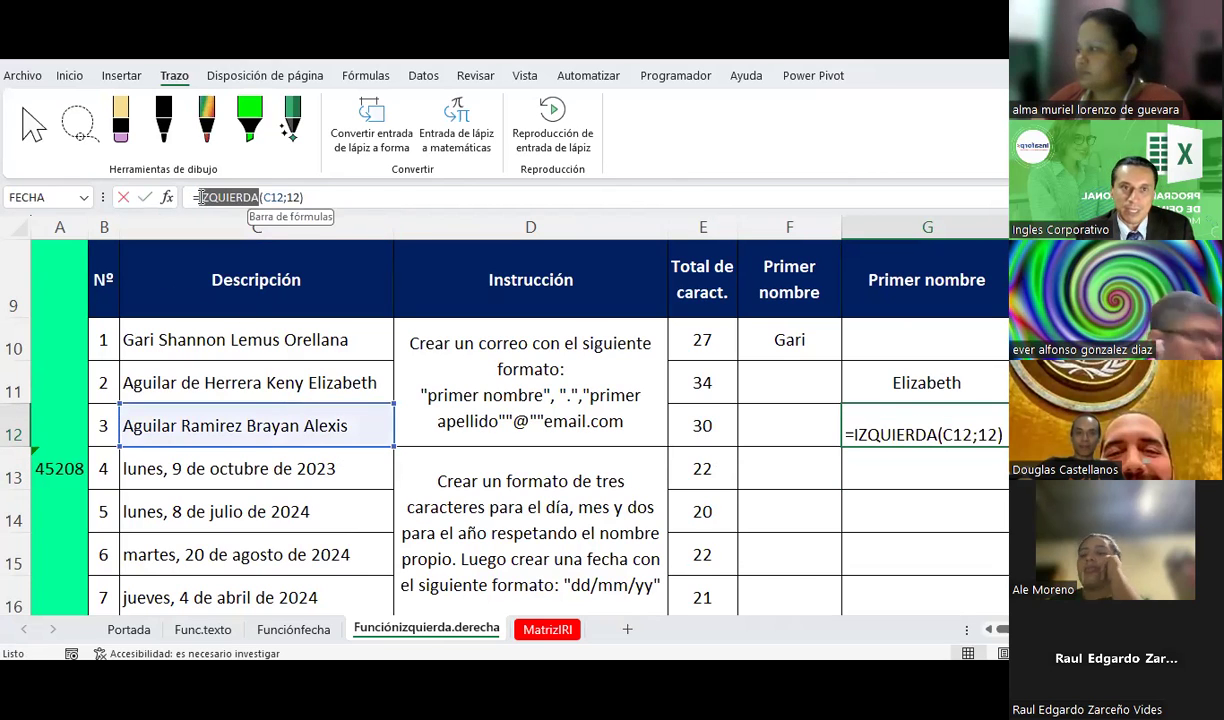
text(derec)
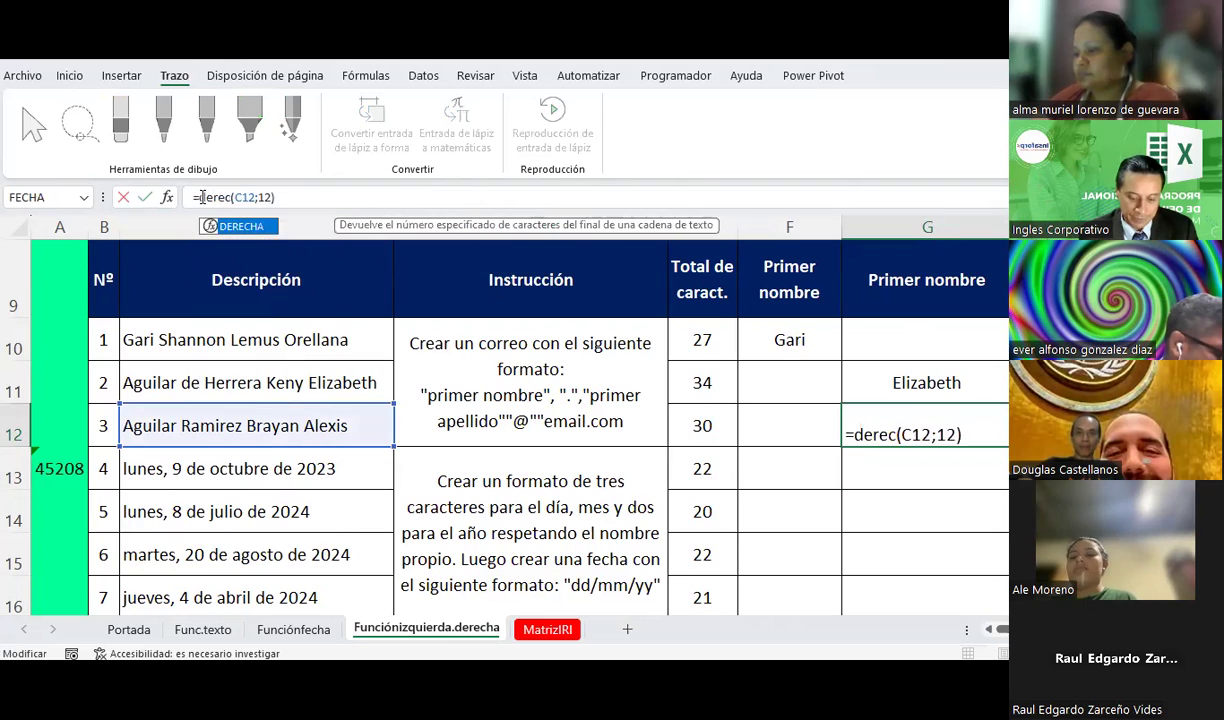
text(ha)
key(Return)
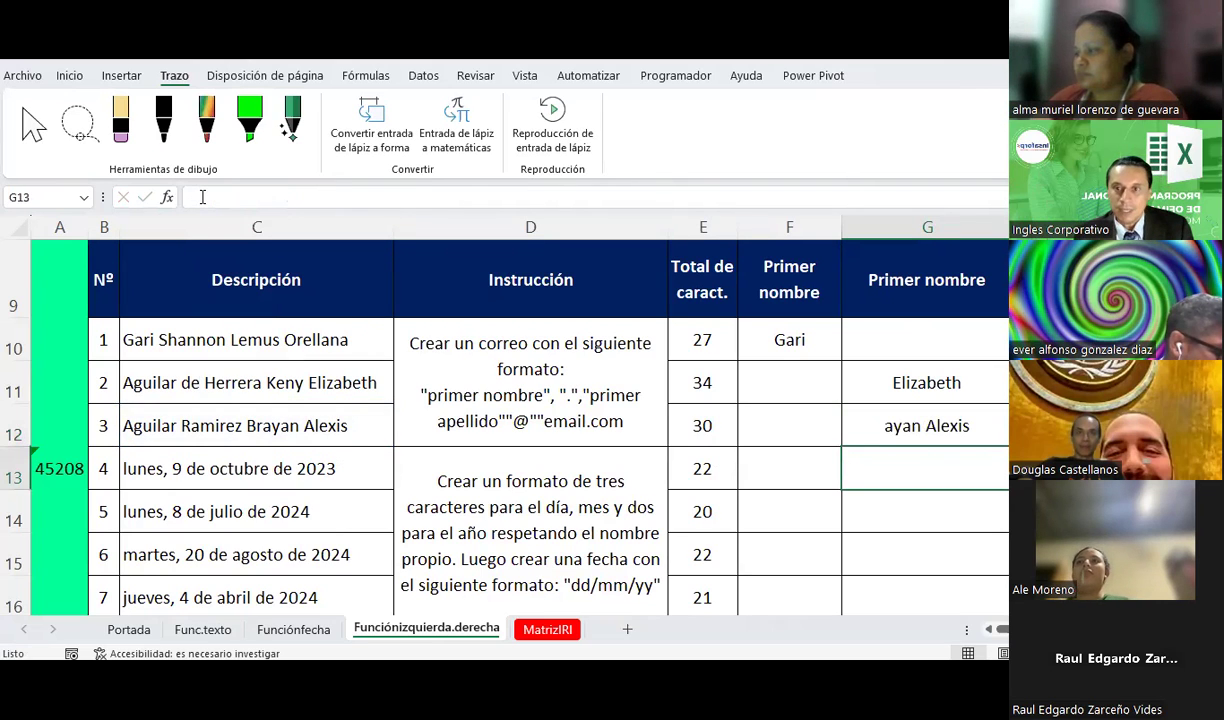
click(937, 424)
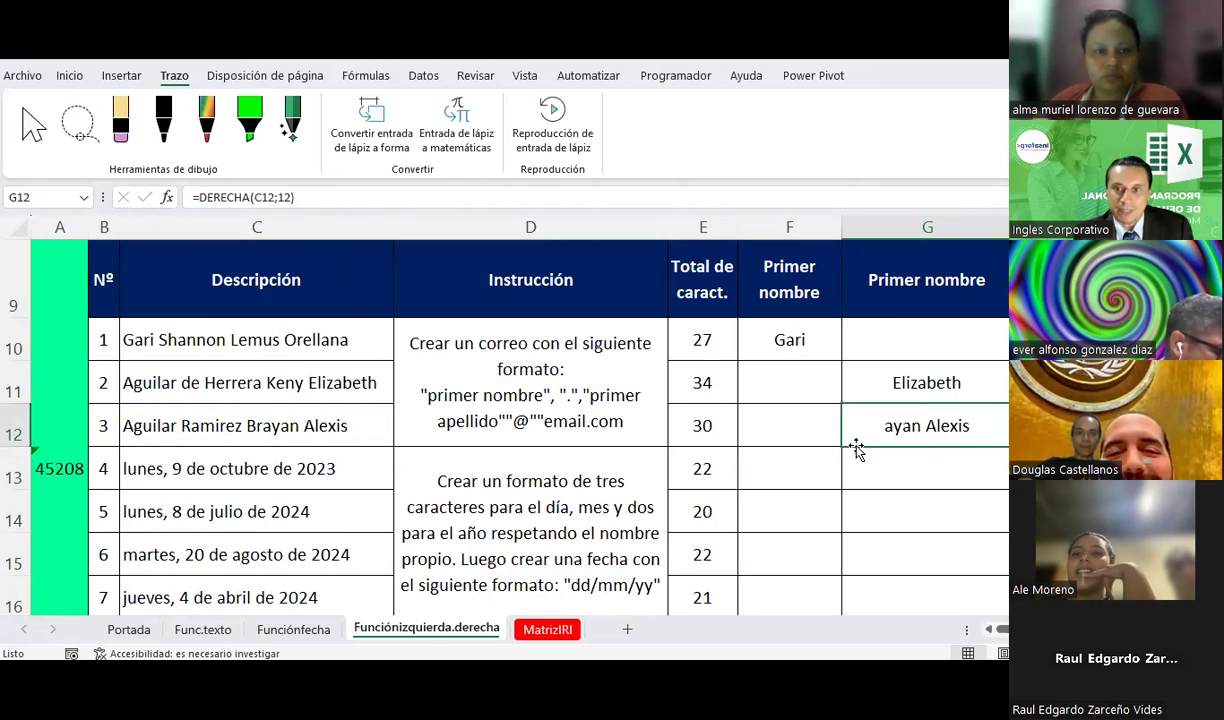
click(287, 197)
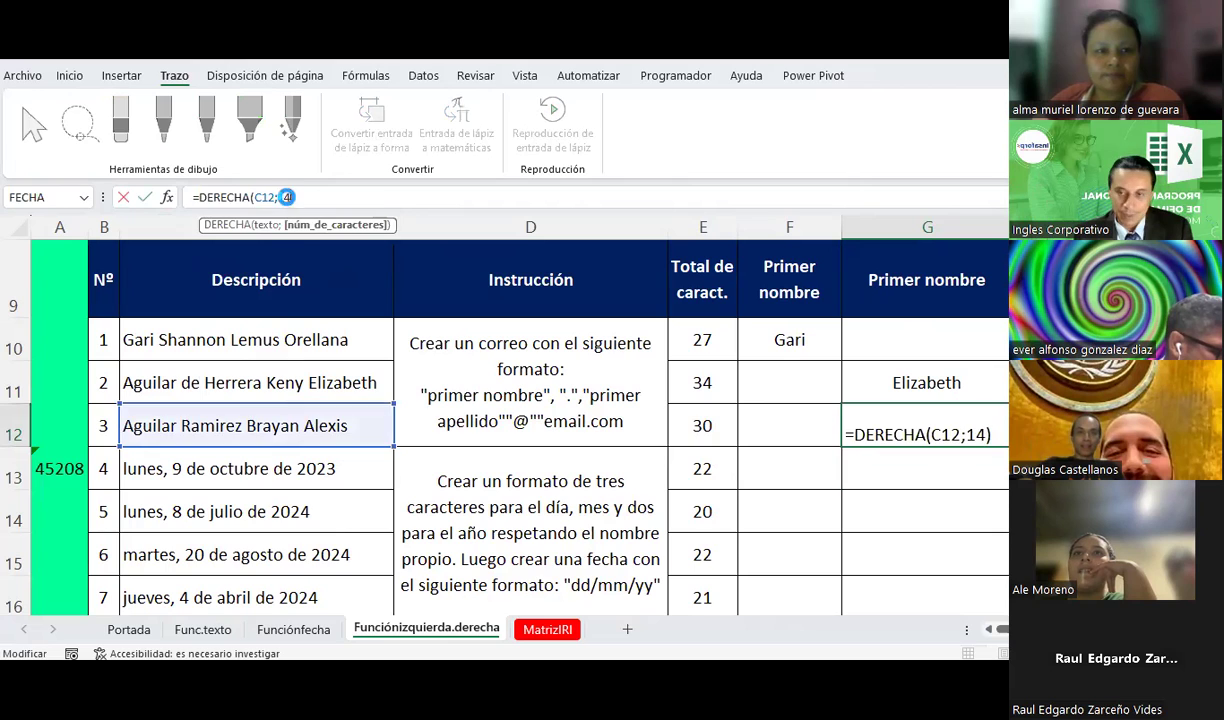
key(ctrl+Return)
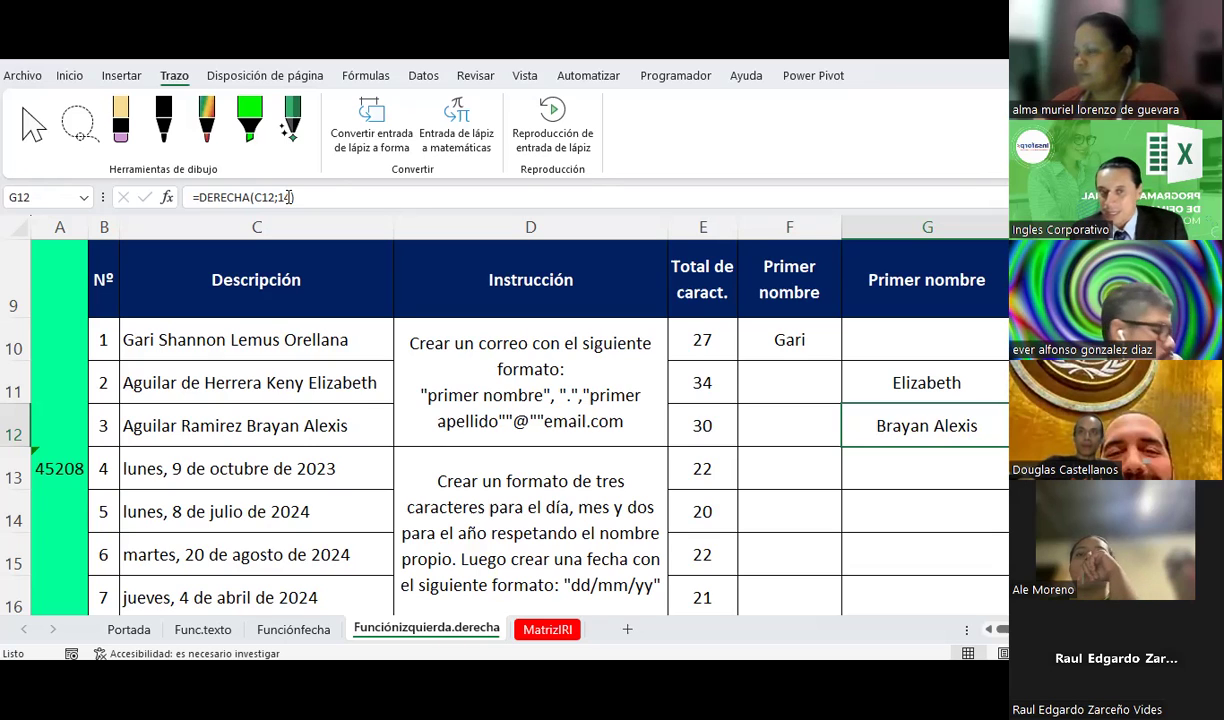
- Wrap DERECHA(C12;14) inside IZQUIERDA with 6 characters so G12 shows only Brayan
click(197, 196)
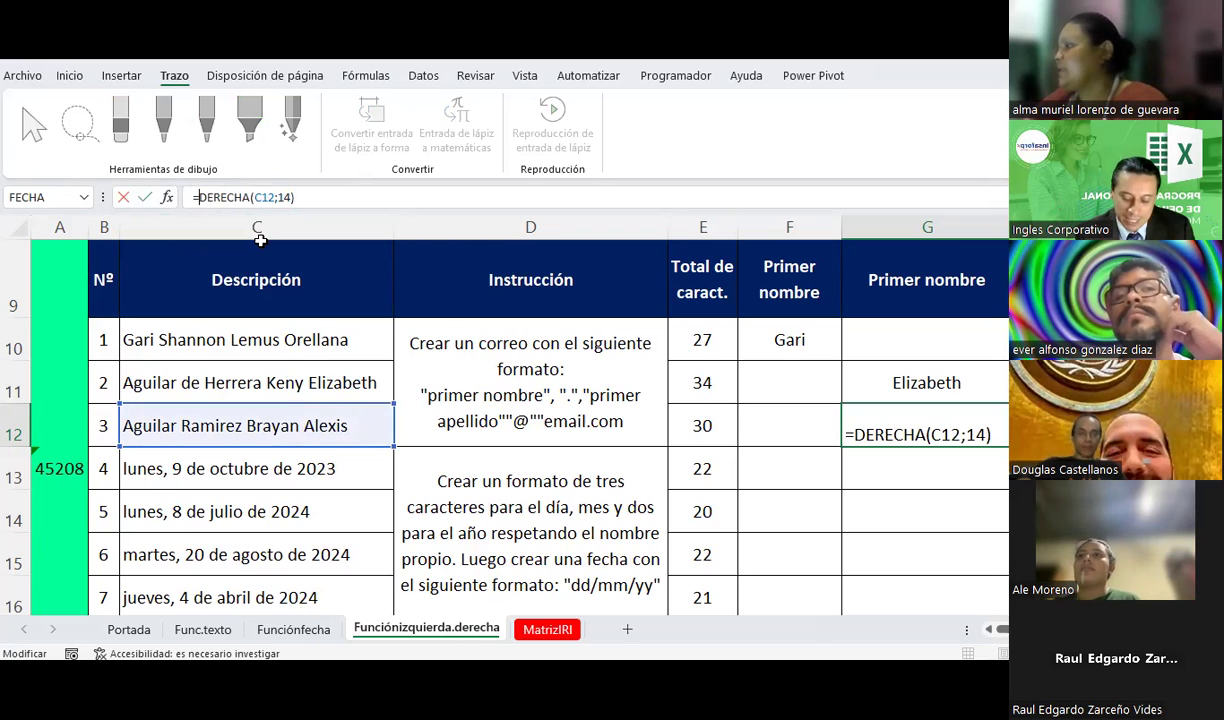
text(izquierda)
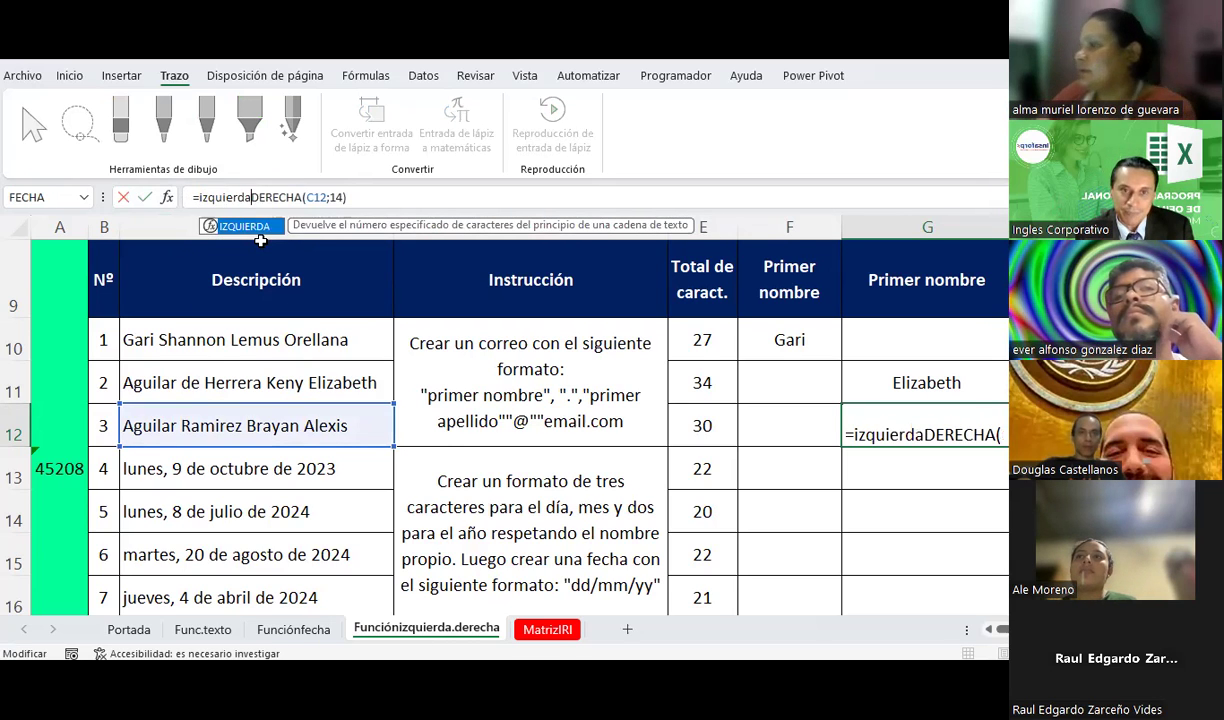
text(()
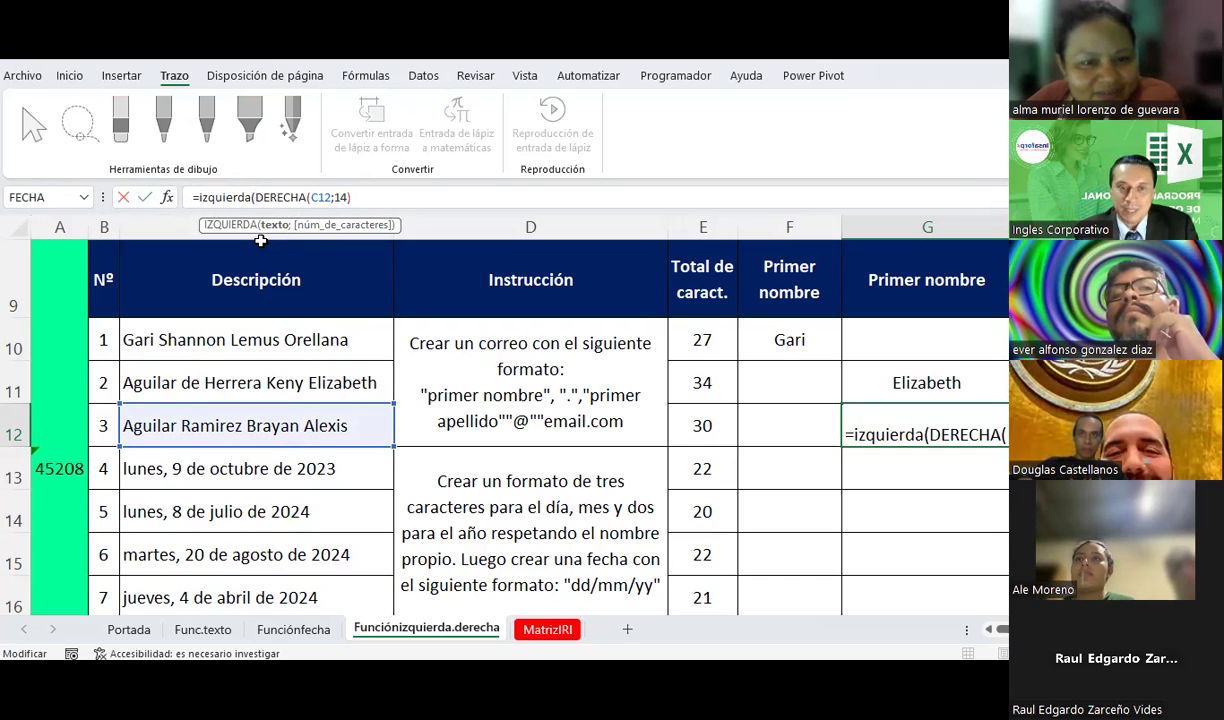
click(392, 200)
text(;)
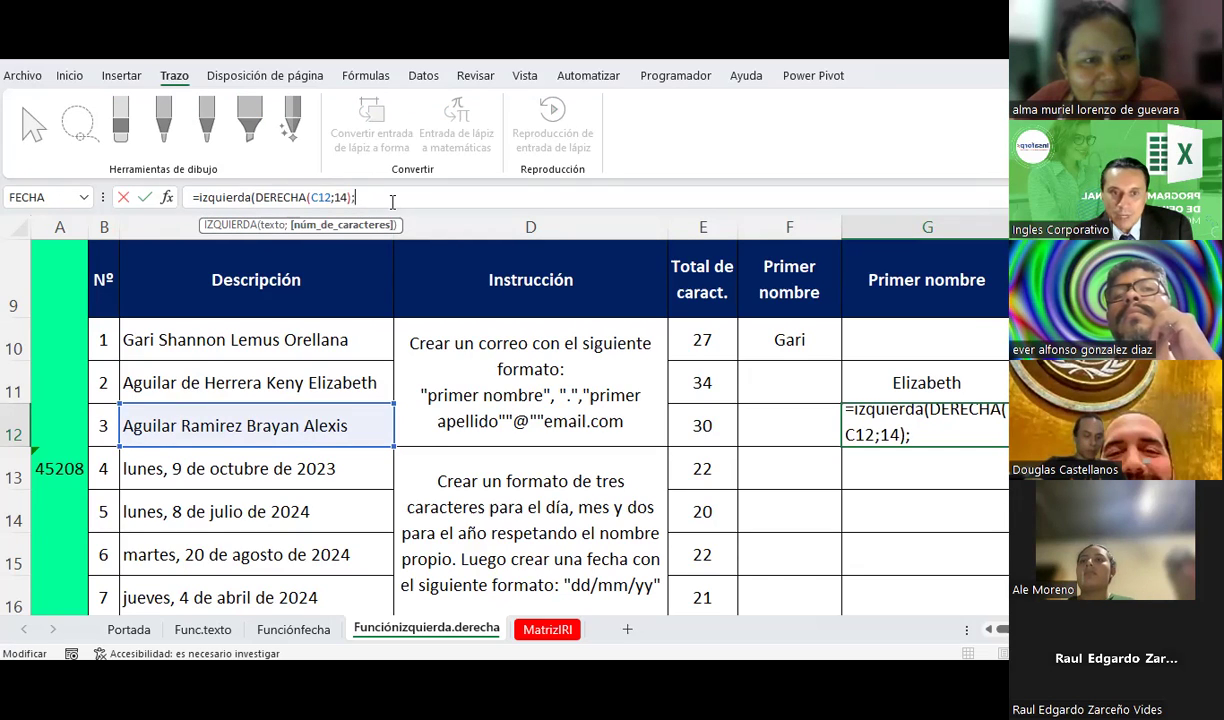
text(6)
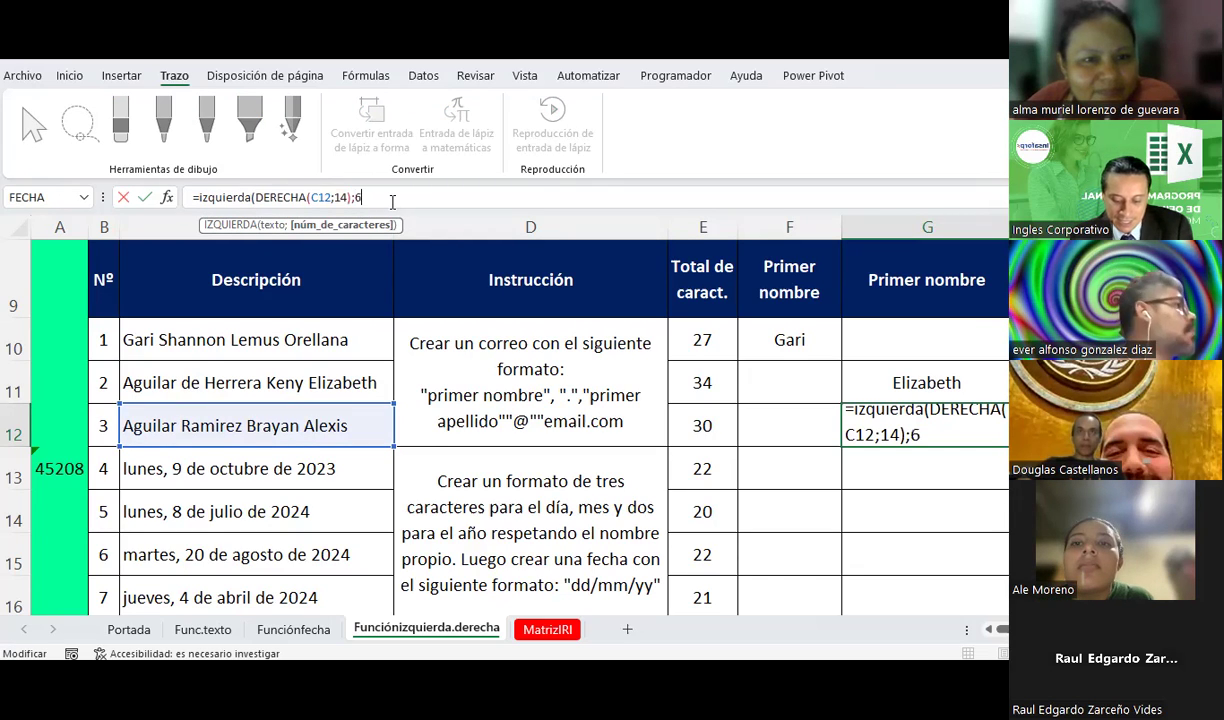
text())
key(Return)
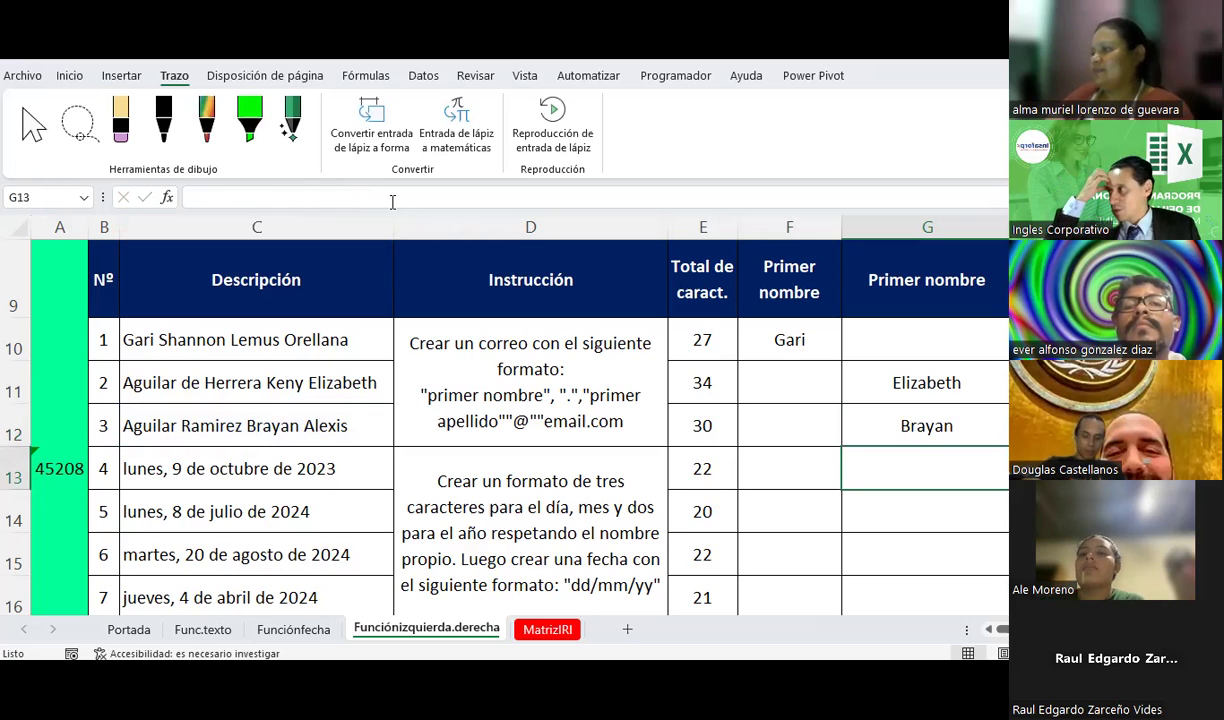
key(Up)
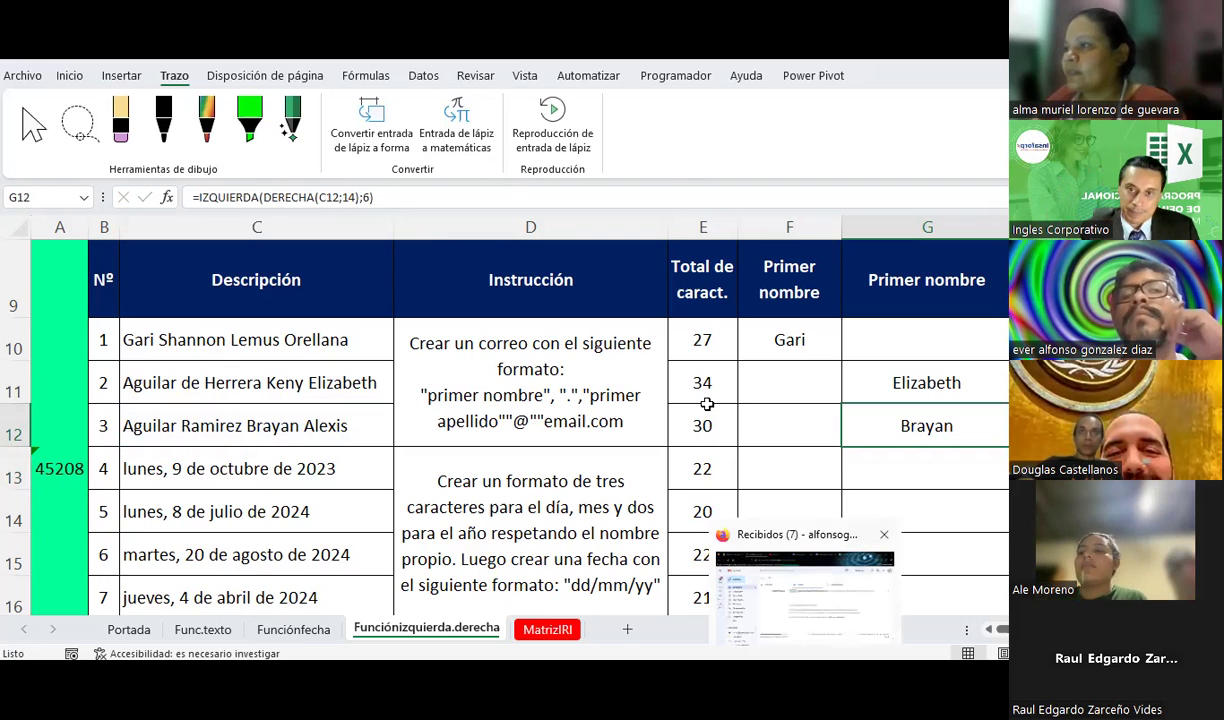
scroll(705, 400, right, 3)
scroll(520, 420, left, 3)
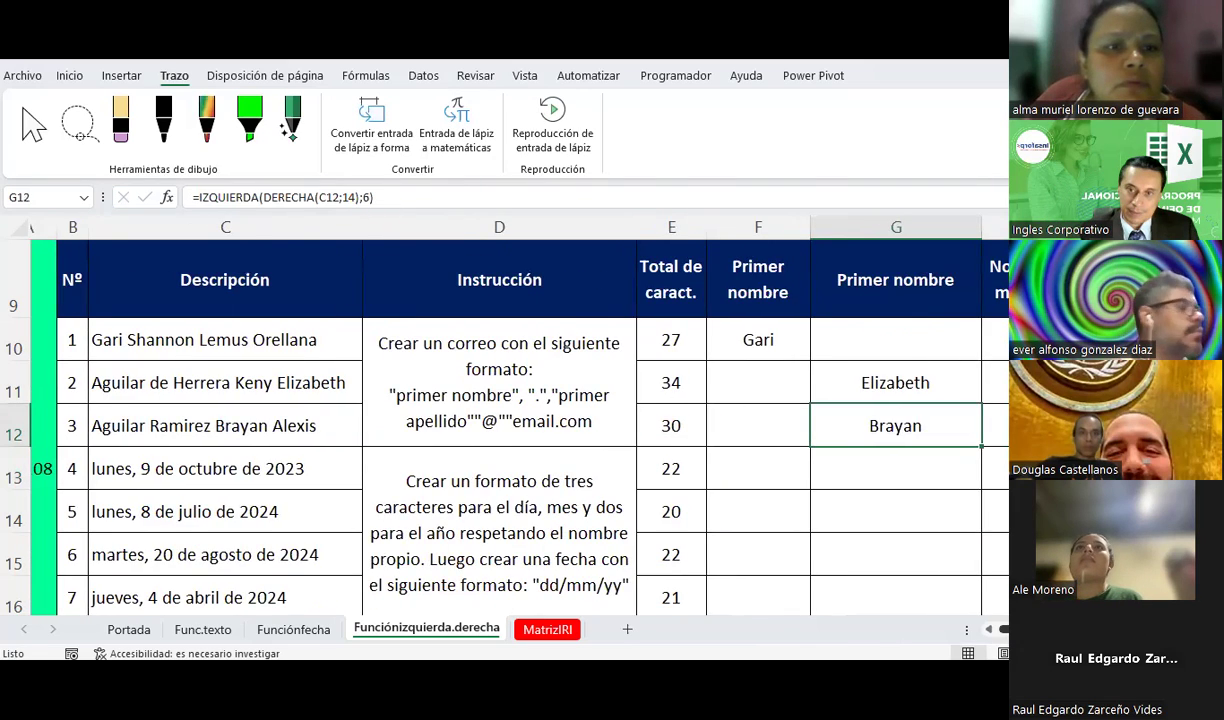
scroll(520, 420, right, 1)
scroll(500, 420, up, 1)
scroll(500, 420, down, 1)
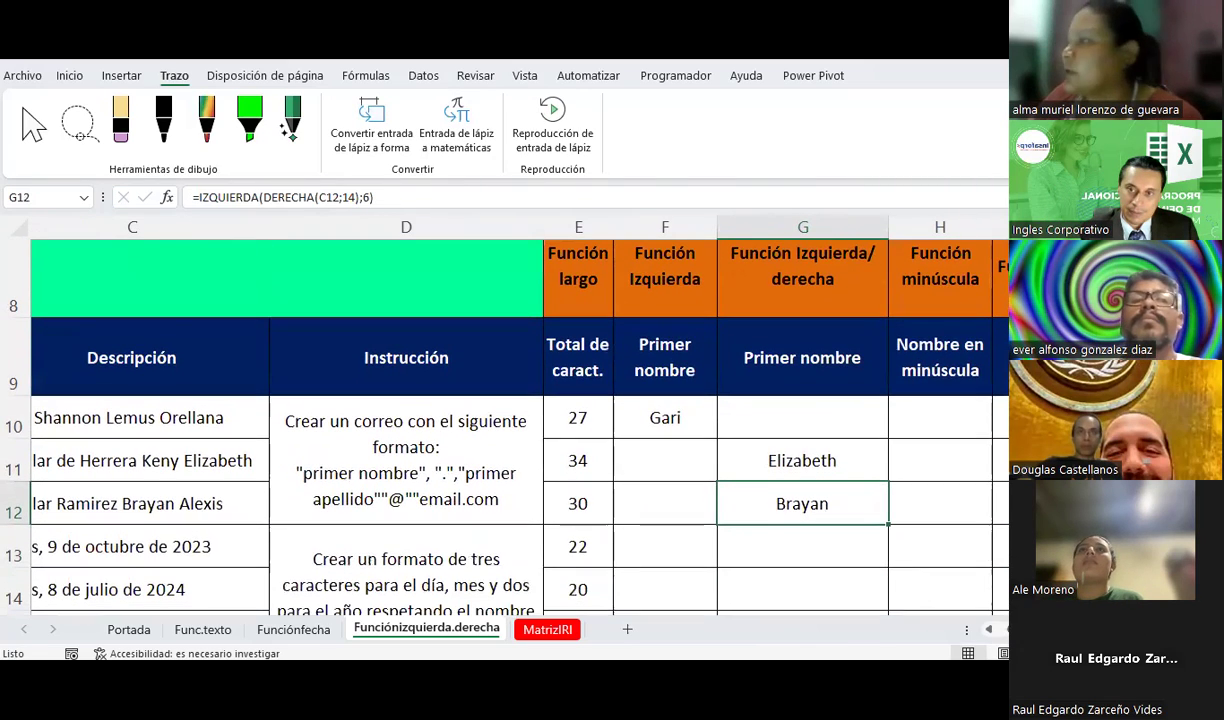
scroll(500, 420, up, 1)
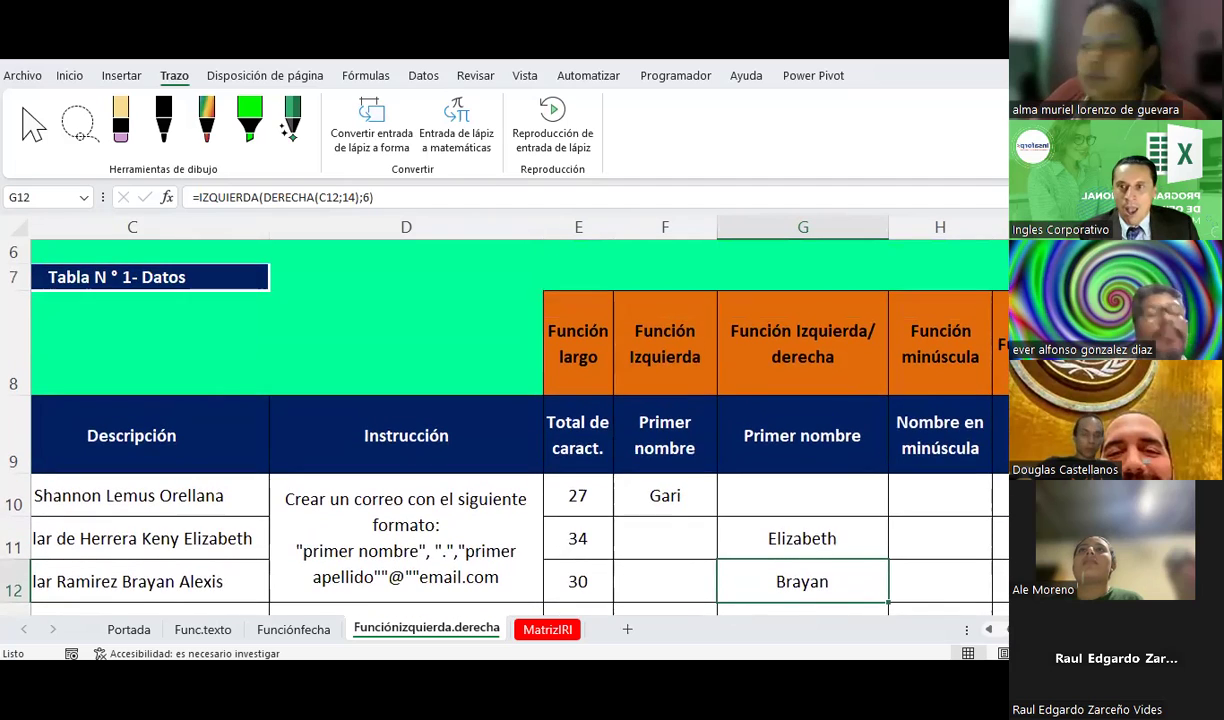
scroll(500, 420, down, 1)
scroll(500, 420, down, 1)
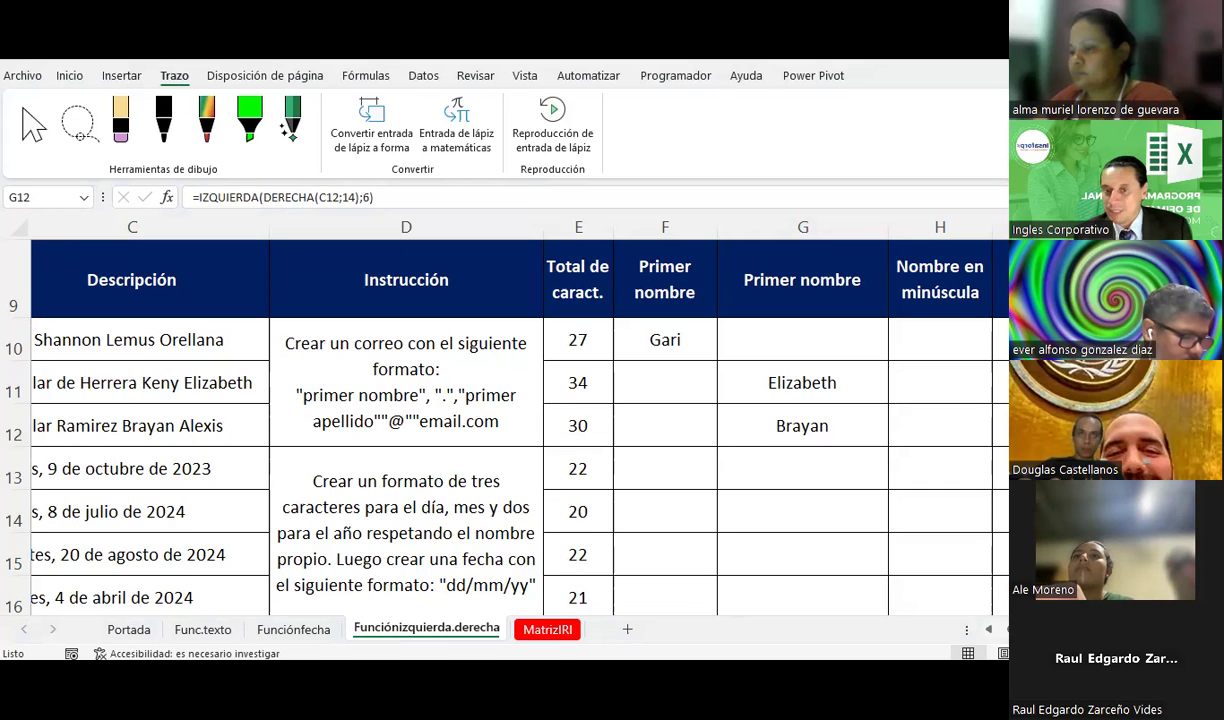
- Freeze panes at E10 using Vista > Inmovilizar > Inmovilizar paneles
click(778, 408)
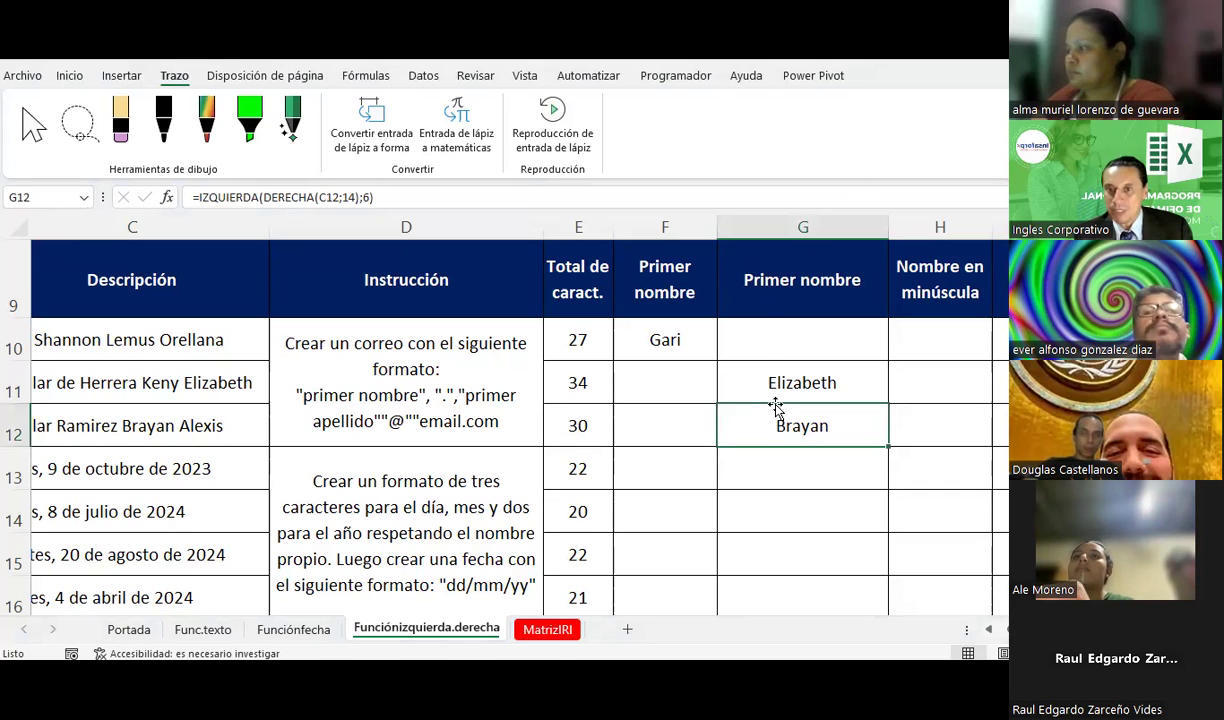
scroll(778, 408, up, 1)
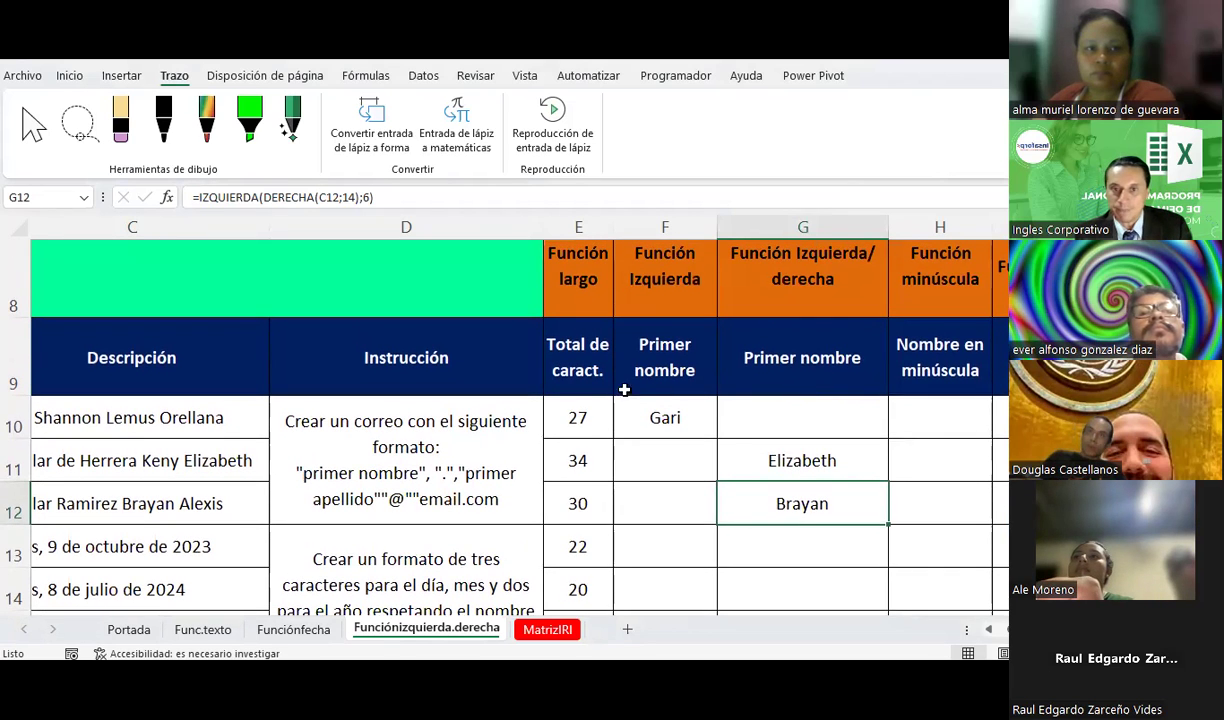
click(577, 415)
click(423, 76)
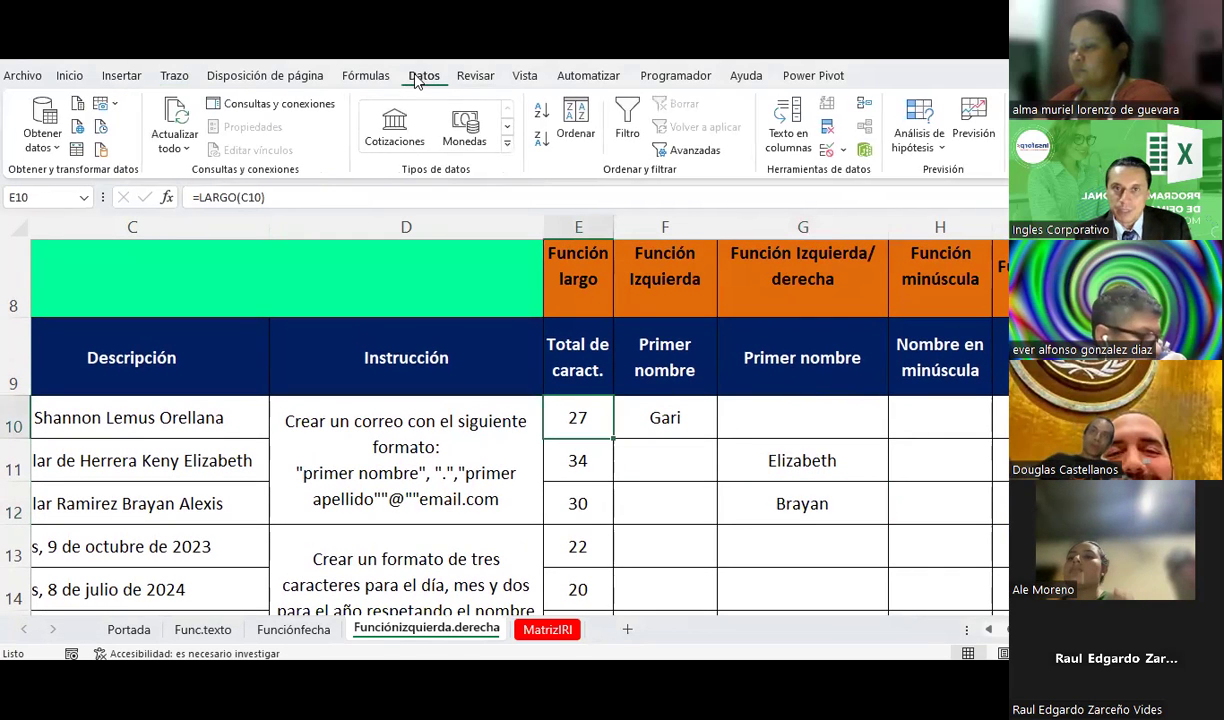
click(368, 78)
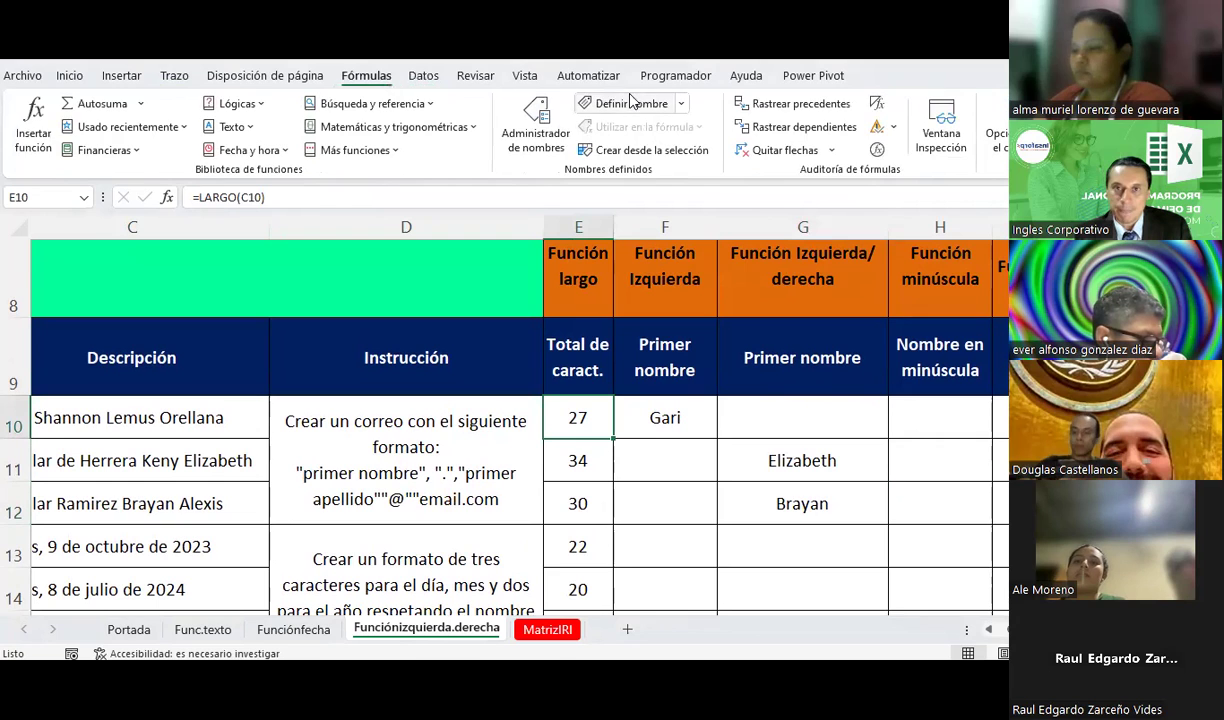
click(525, 77)
scroll(535, 404, down, 1)
scroll(537, 407, up, 1)
scroll(537, 407, up, 1)
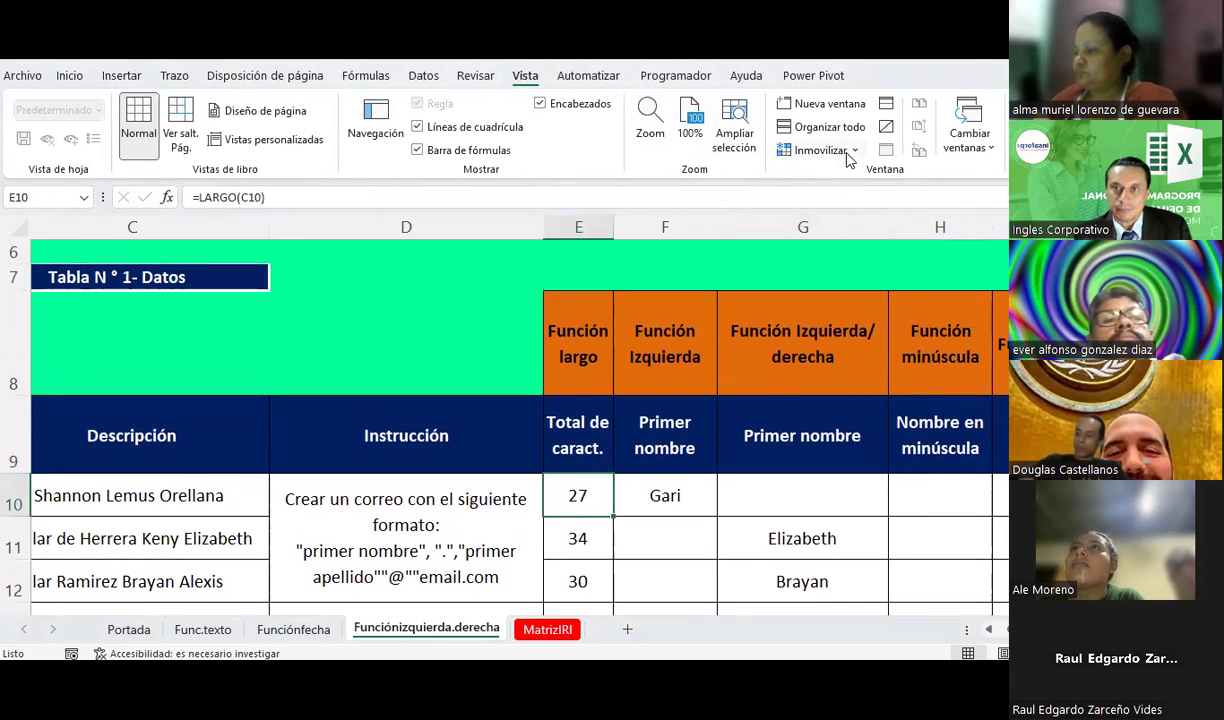
click(820, 150)
click(812, 185)
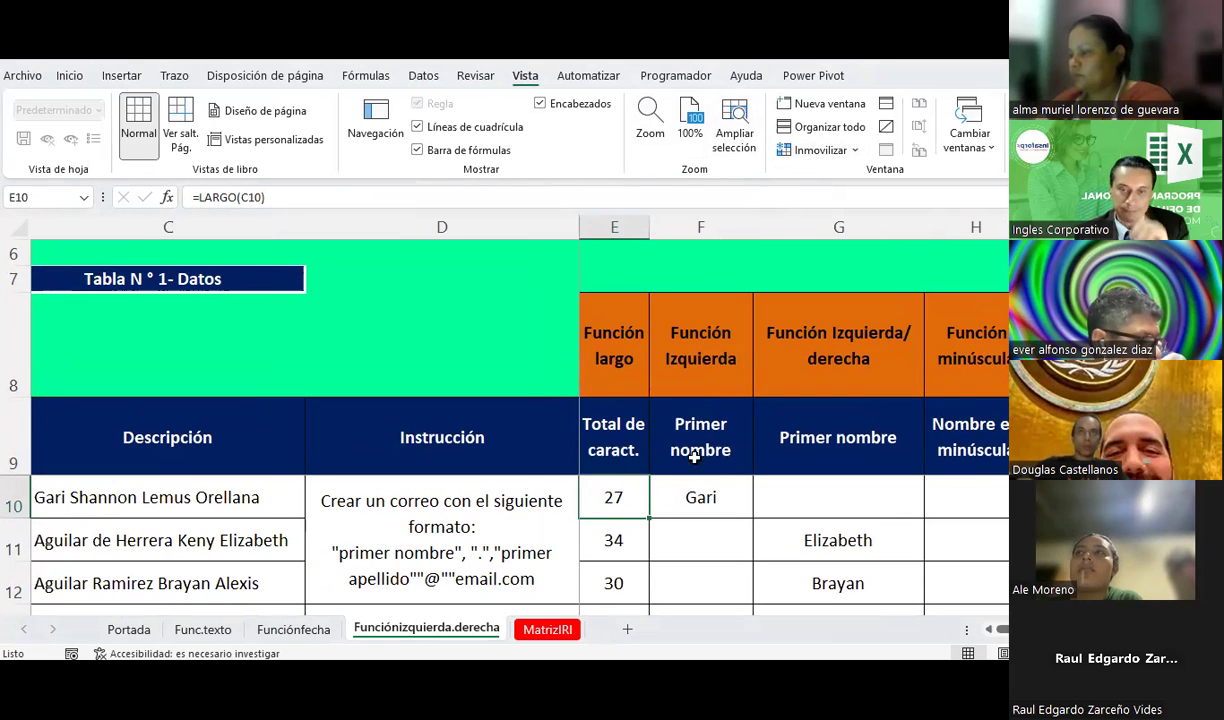
- Scroll right to check that the columns stay frozen, then select H10
scroll(794, 420, right, 1)
scroll(794, 420, right, 2)
scroll(794, 420, right, 2)
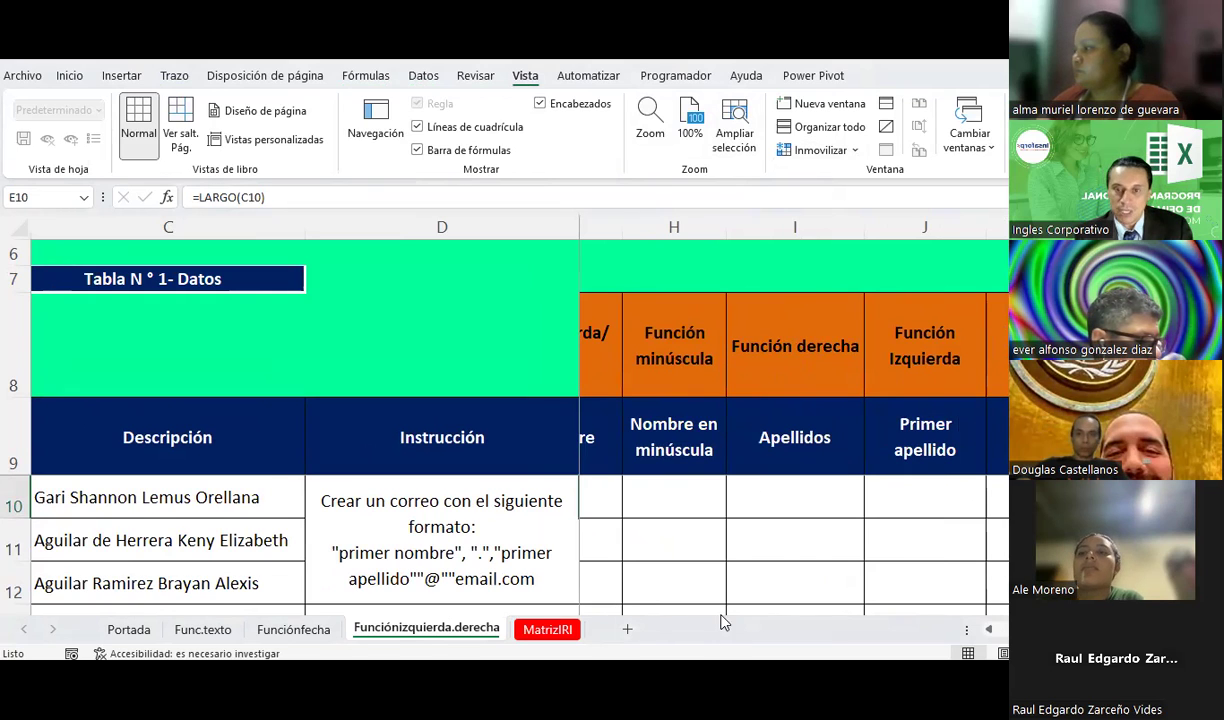
click(659, 510)
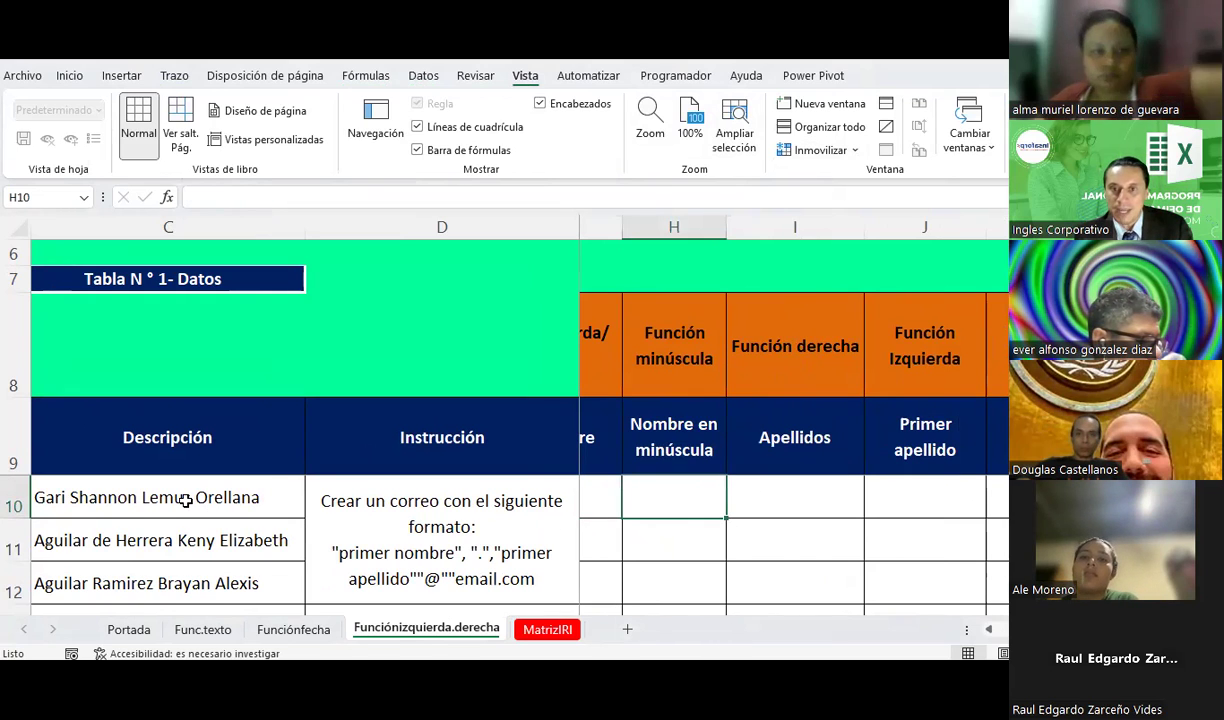
- Enter =MINUSC(C10) in H10 and autofit column H to the lowercase name
text(=)
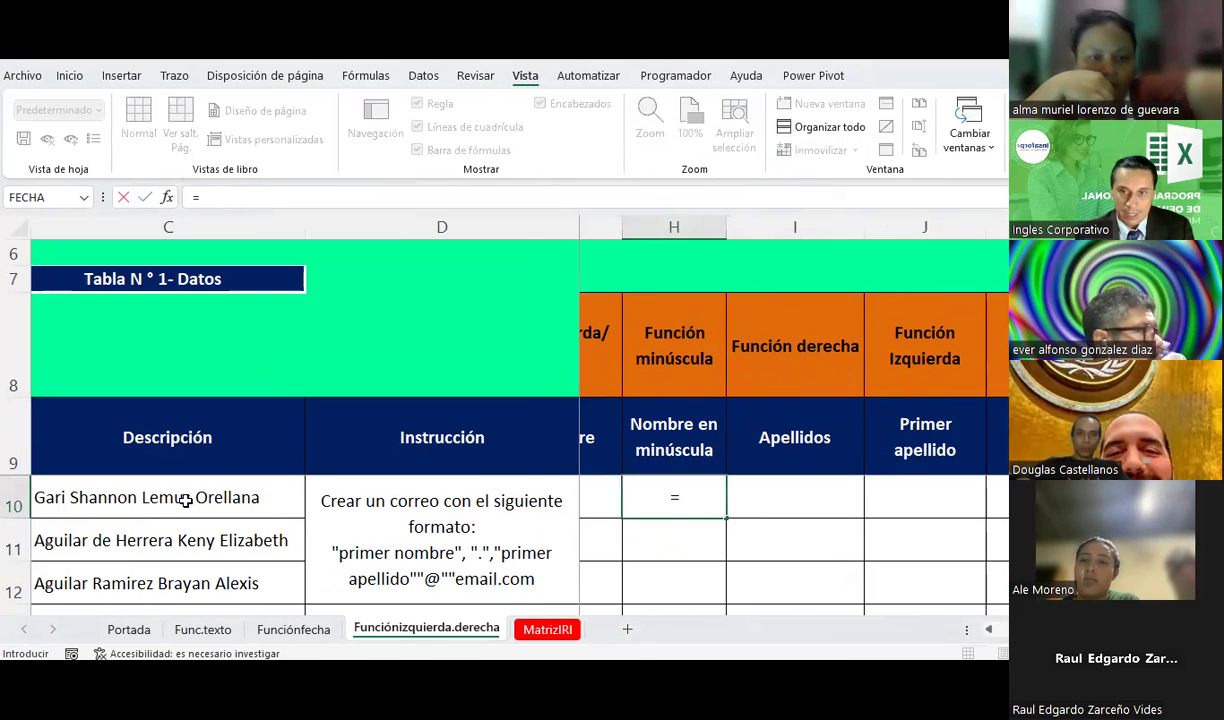
text(minus)
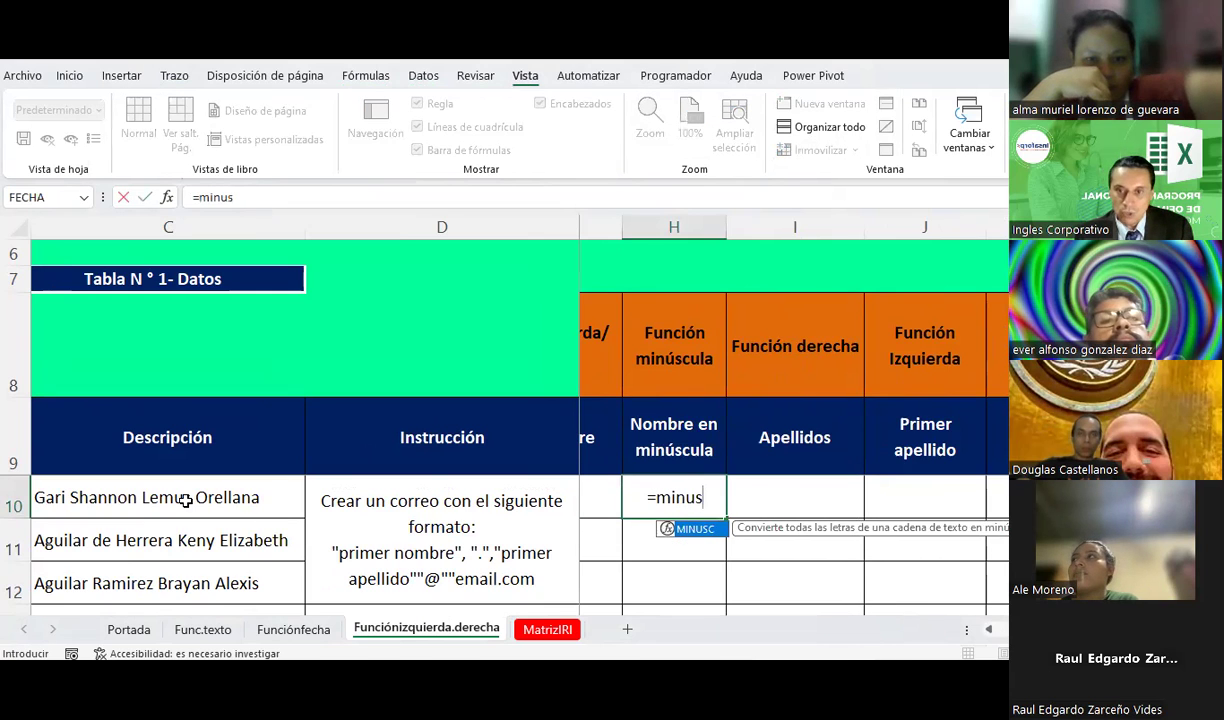
text(c()
click(178, 504)
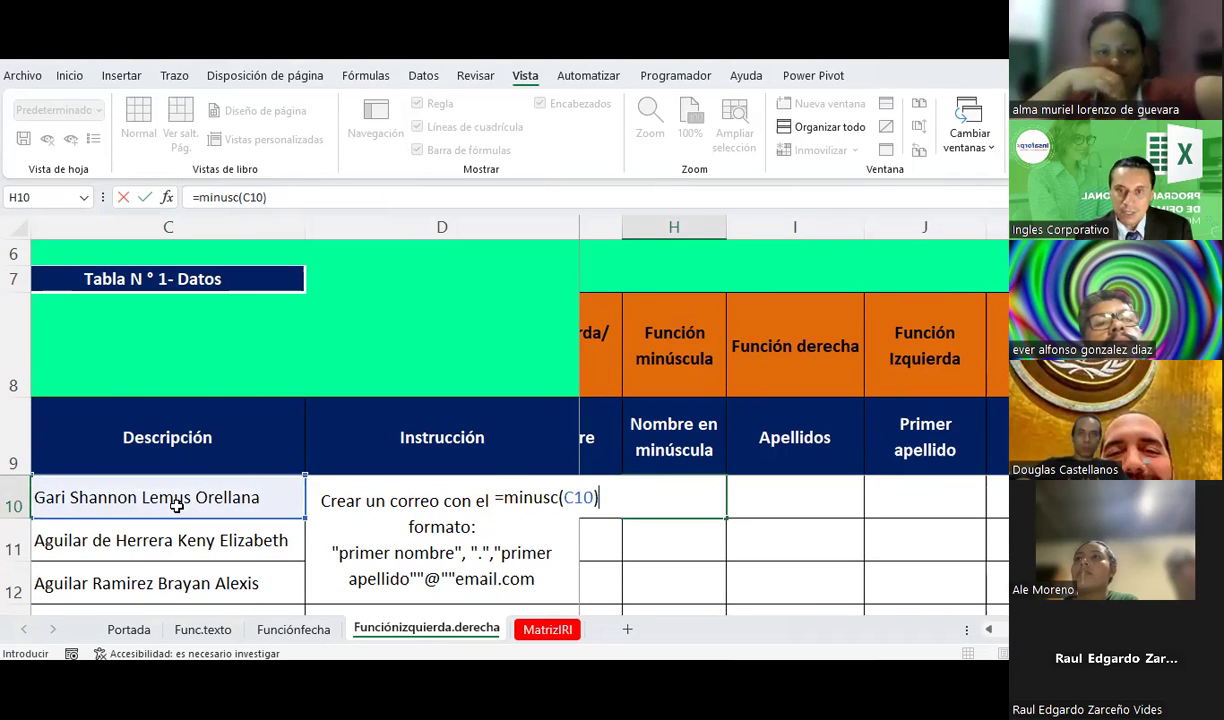
key(Return)
key(Up)
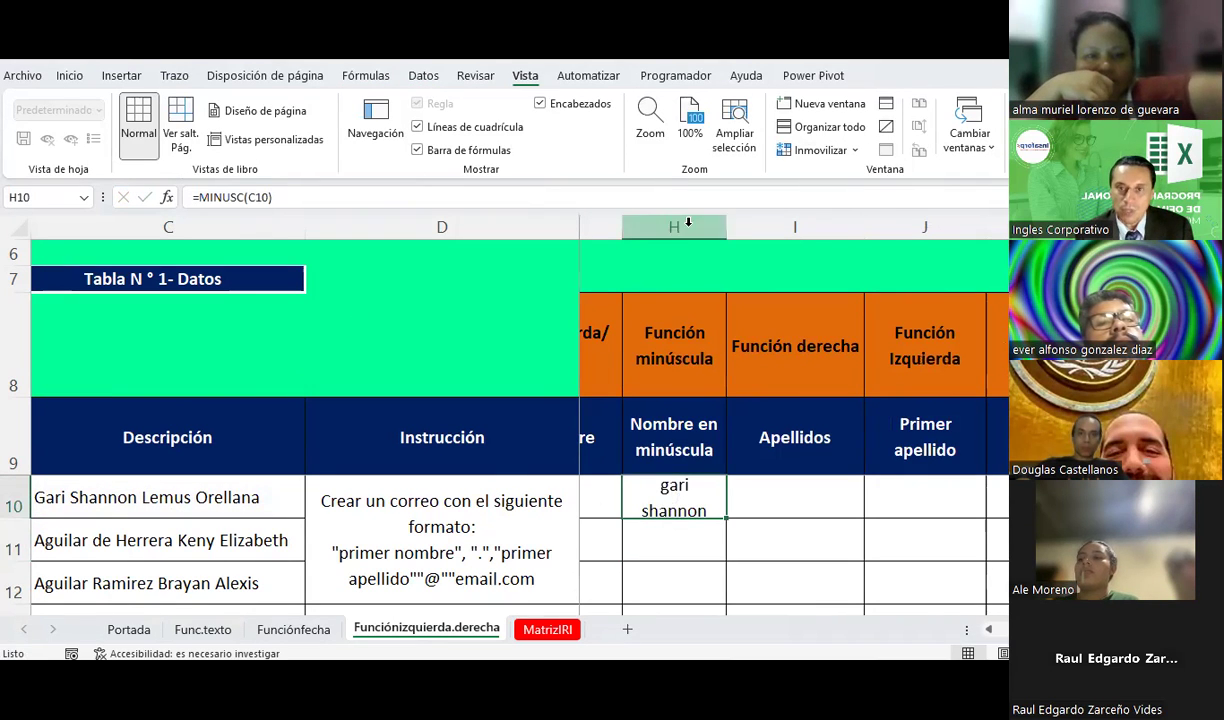
double_click(726, 227)
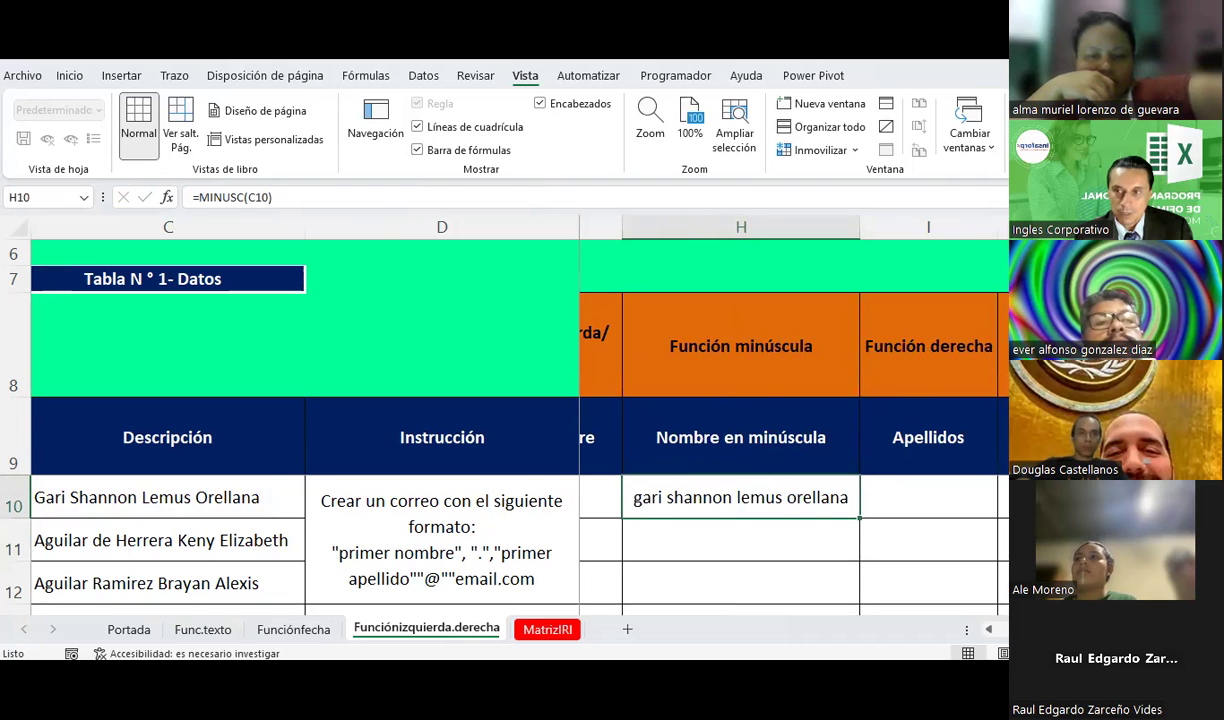
- Scroll across the answer columns and select I10
scroll(780, 420, right, 2)
scroll(780, 420, right, 2)
scroll(780, 420, right, 2)
scroll(780, 420, right, 2)
scroll(780, 420, right, 2)
scroll(780, 420, left, 1)
scroll(780, 420, left, 4)
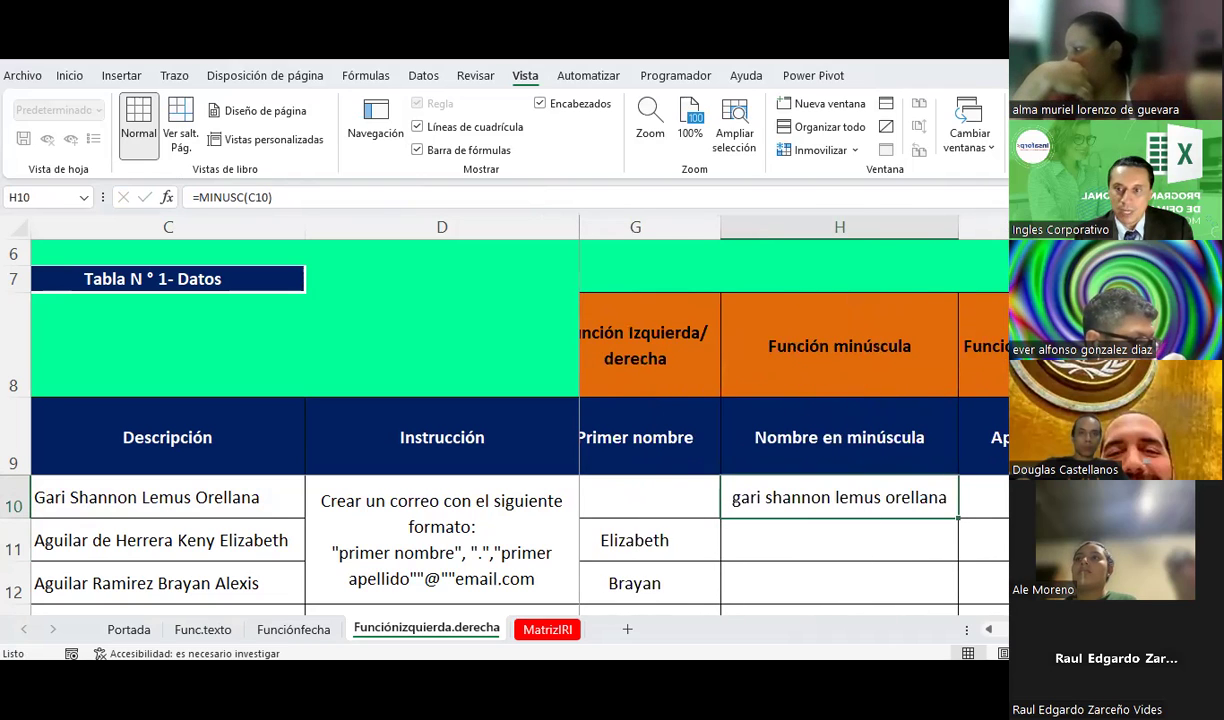
click(983, 497)
- Enter =MAYUSC(C10) in I10 and widen column I to fit the uppercase name
text(=)
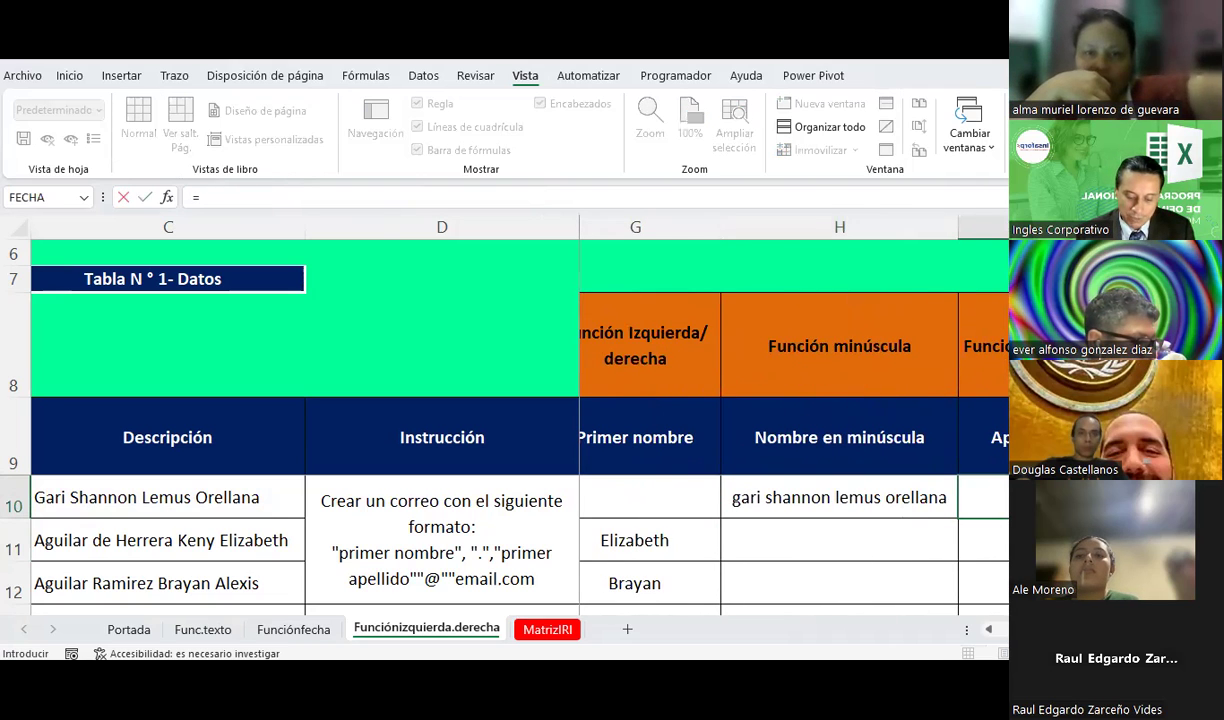
text(mayusc)
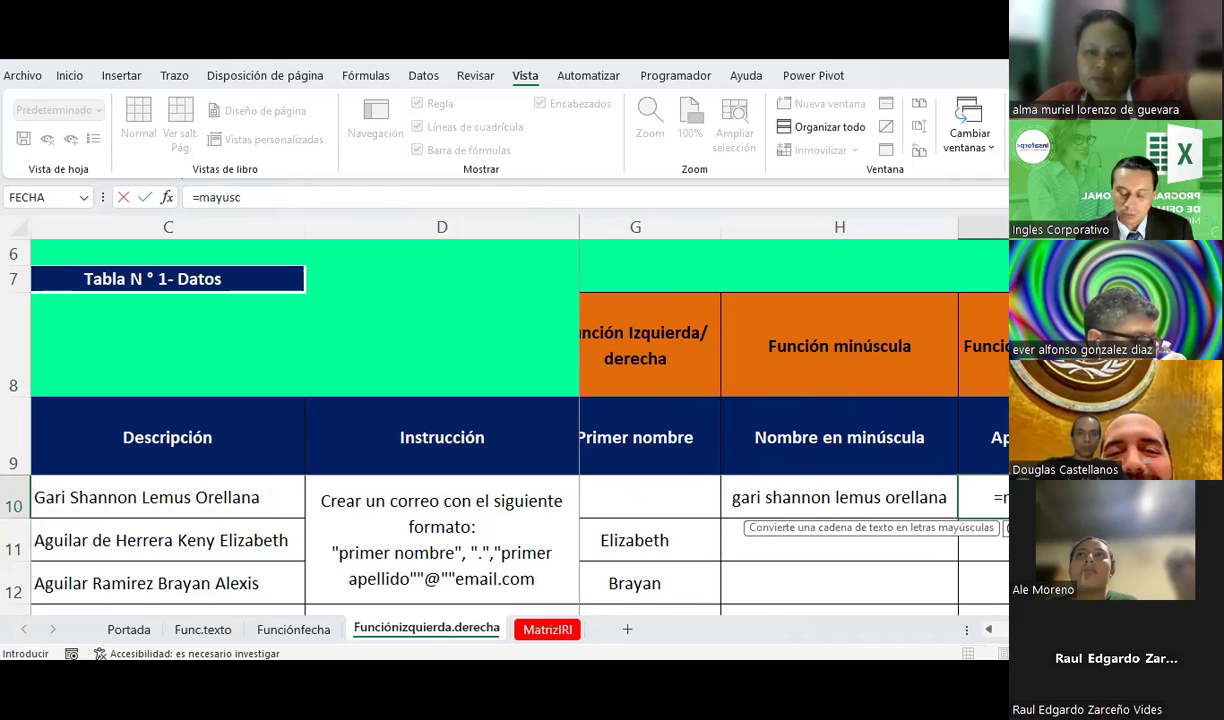
text(()
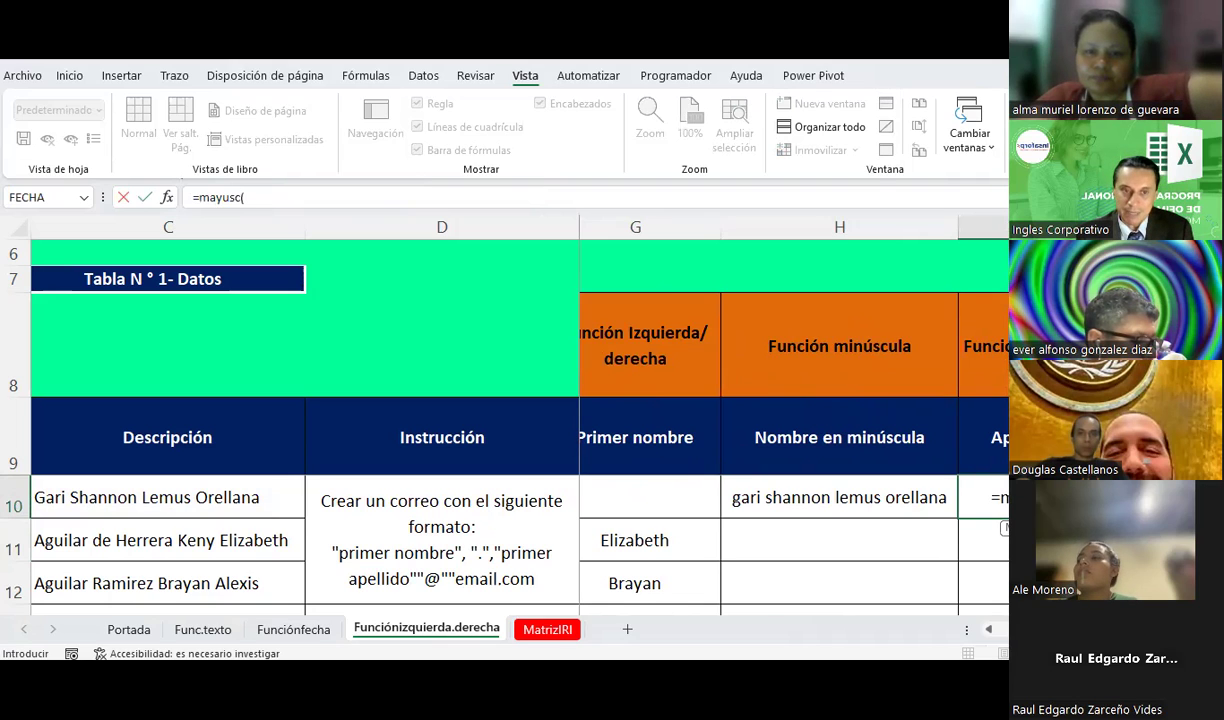
click(214, 510)
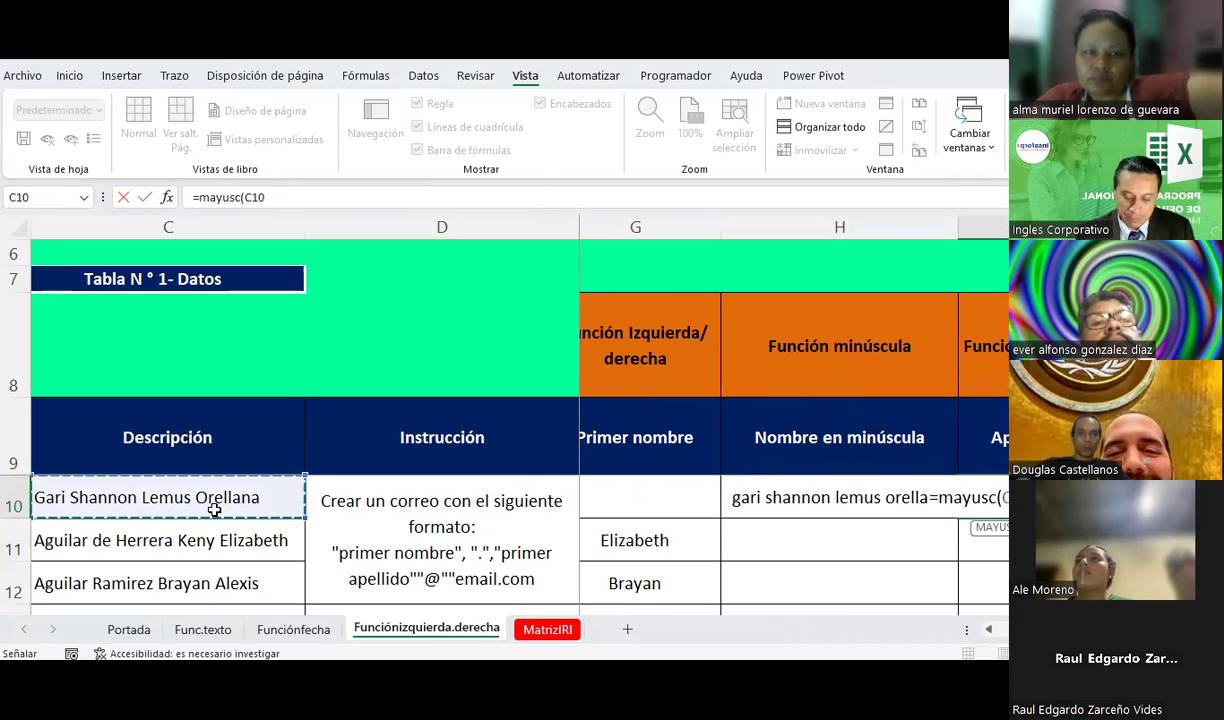
text())
key(Return)
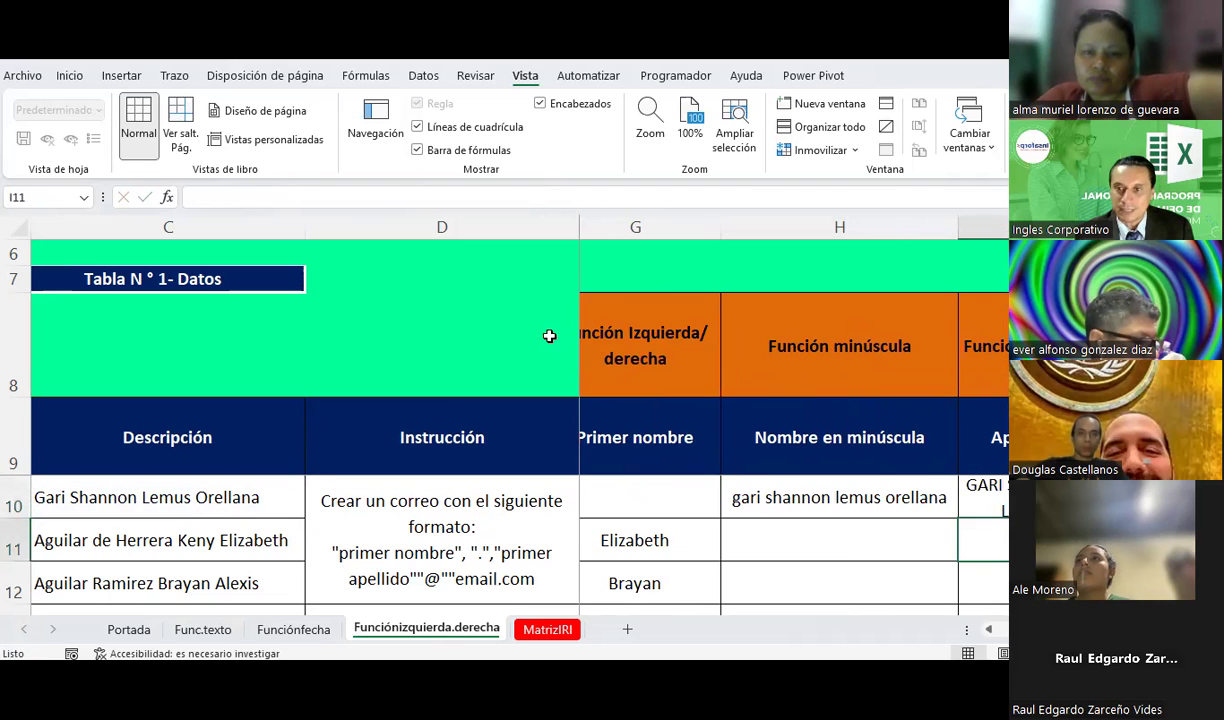
drag(1006, 227, 1200, 227)
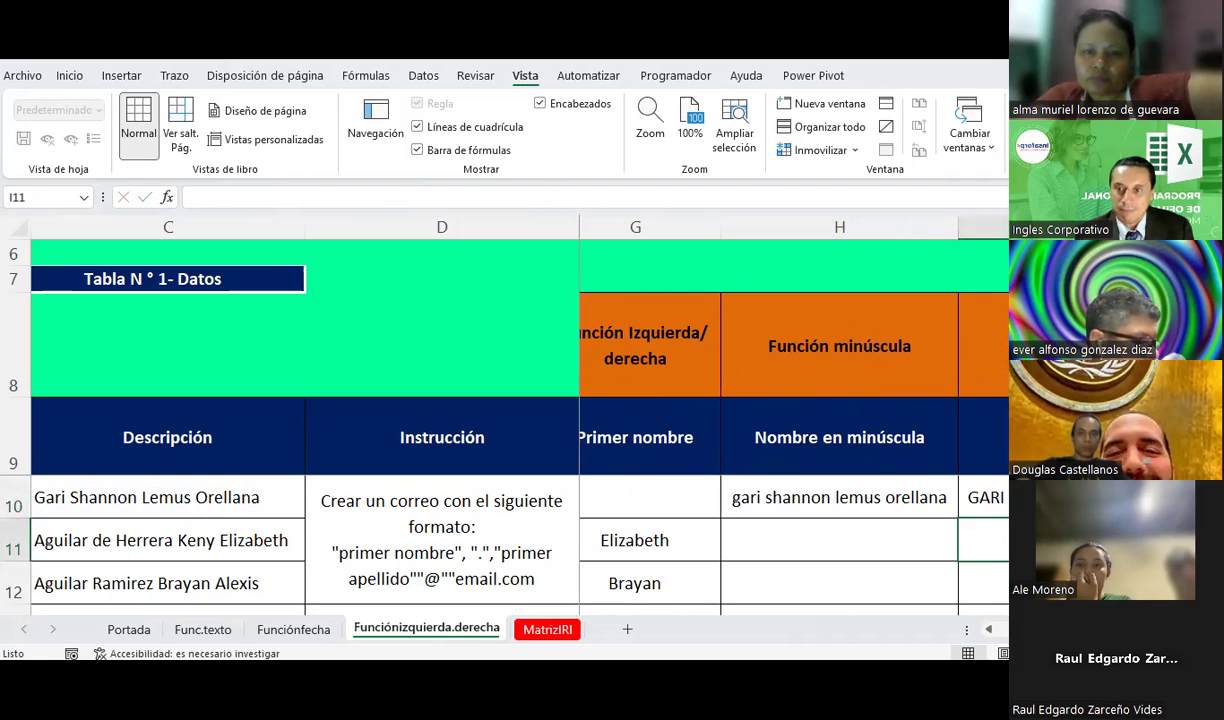
- Review the uppercase formula in I10 and the lowercase one in H10, then select J10
scroll(790, 420, right, 2)
scroll(790, 420, right, 1)
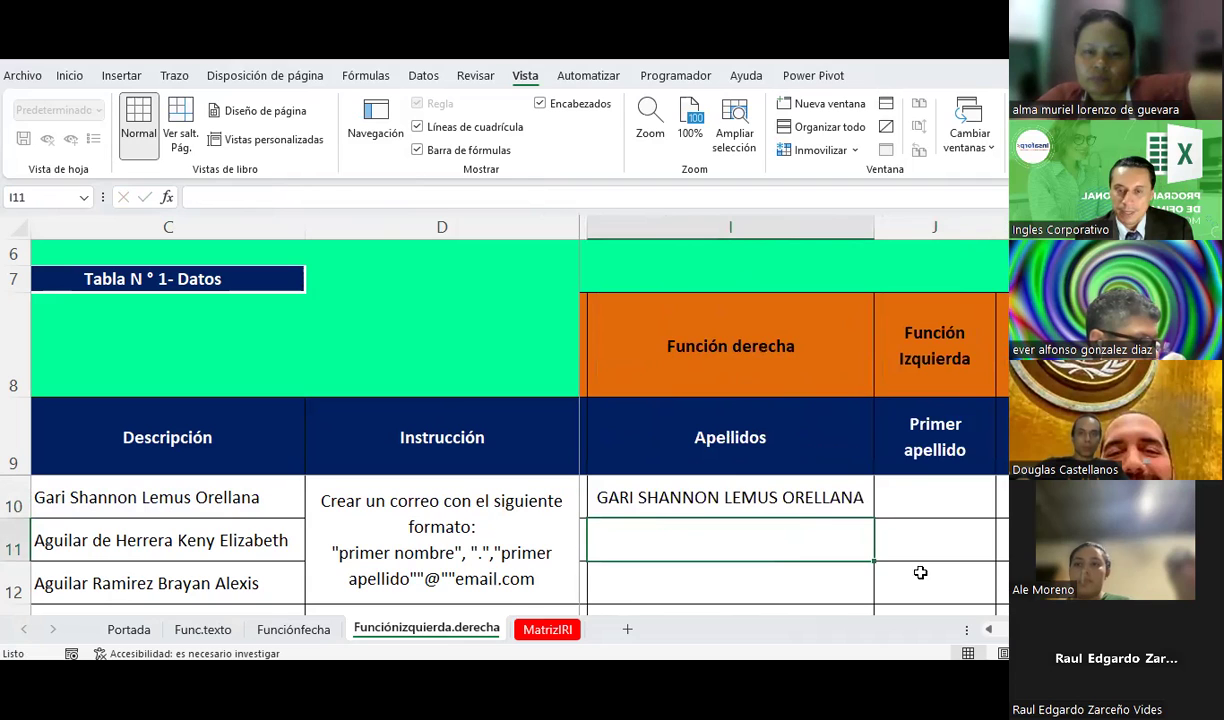
click(712, 495)
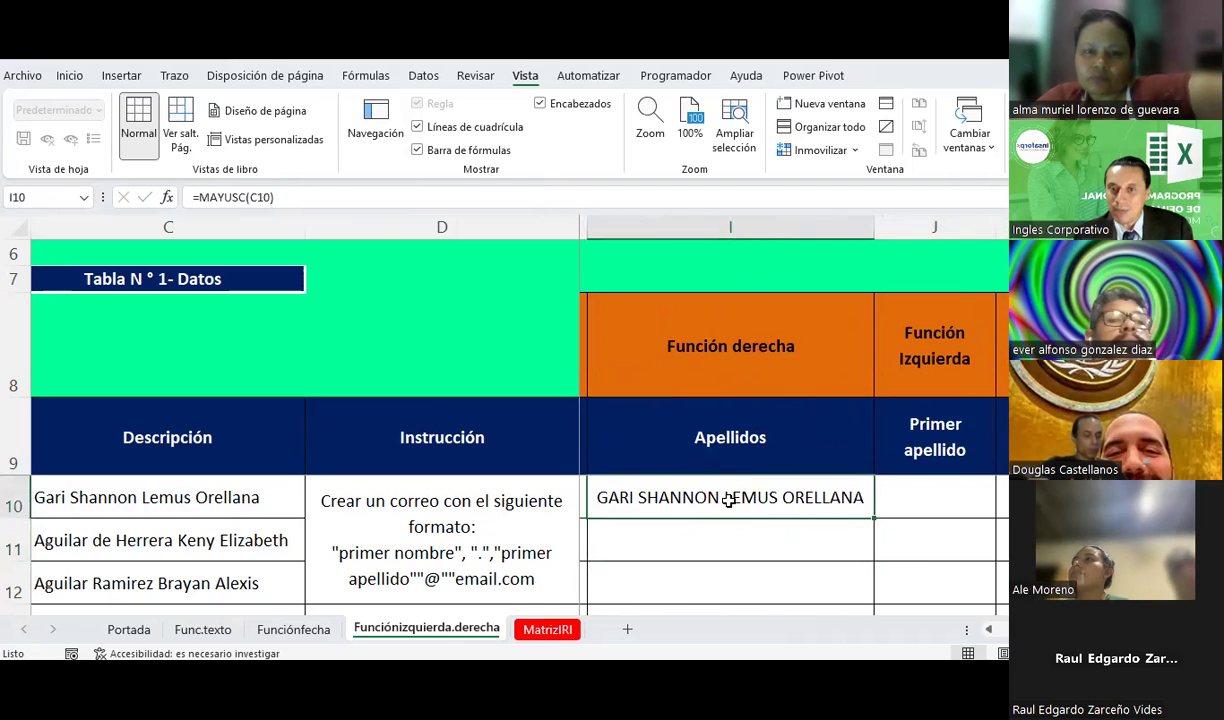
scroll(839, 469, left, 1)
click(773, 485)
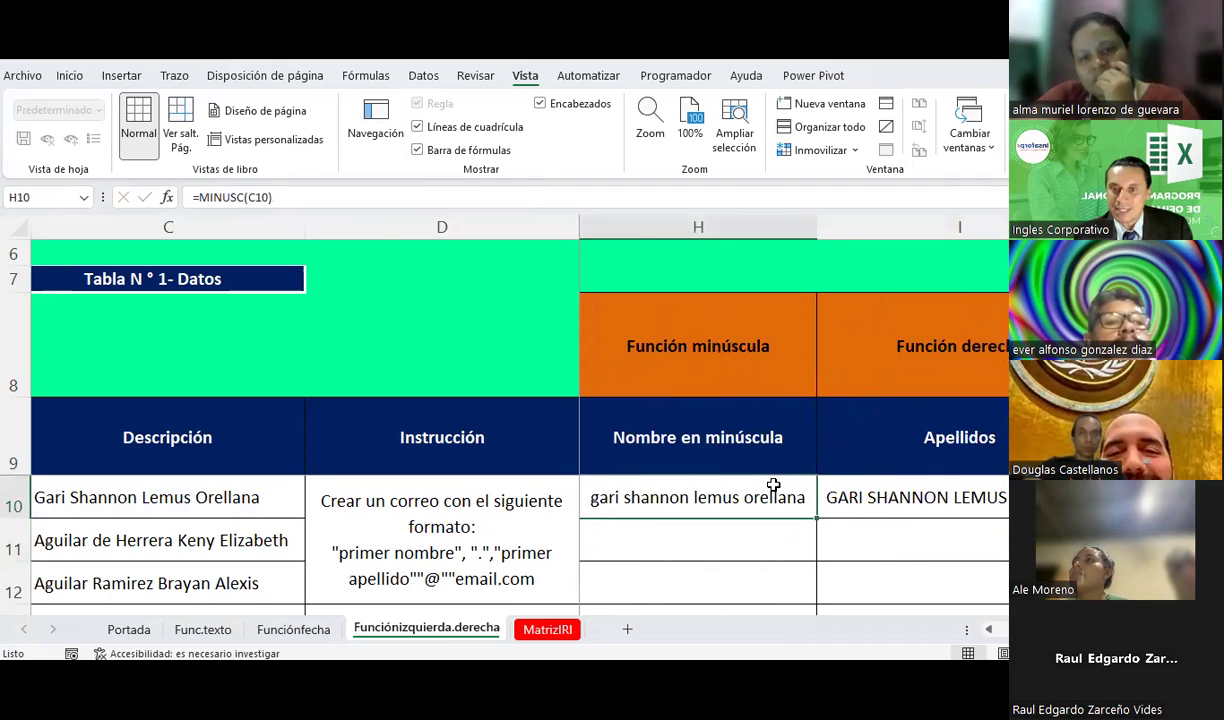
scroll(934, 476, right, 2)
scroll(934, 476, right, 1)
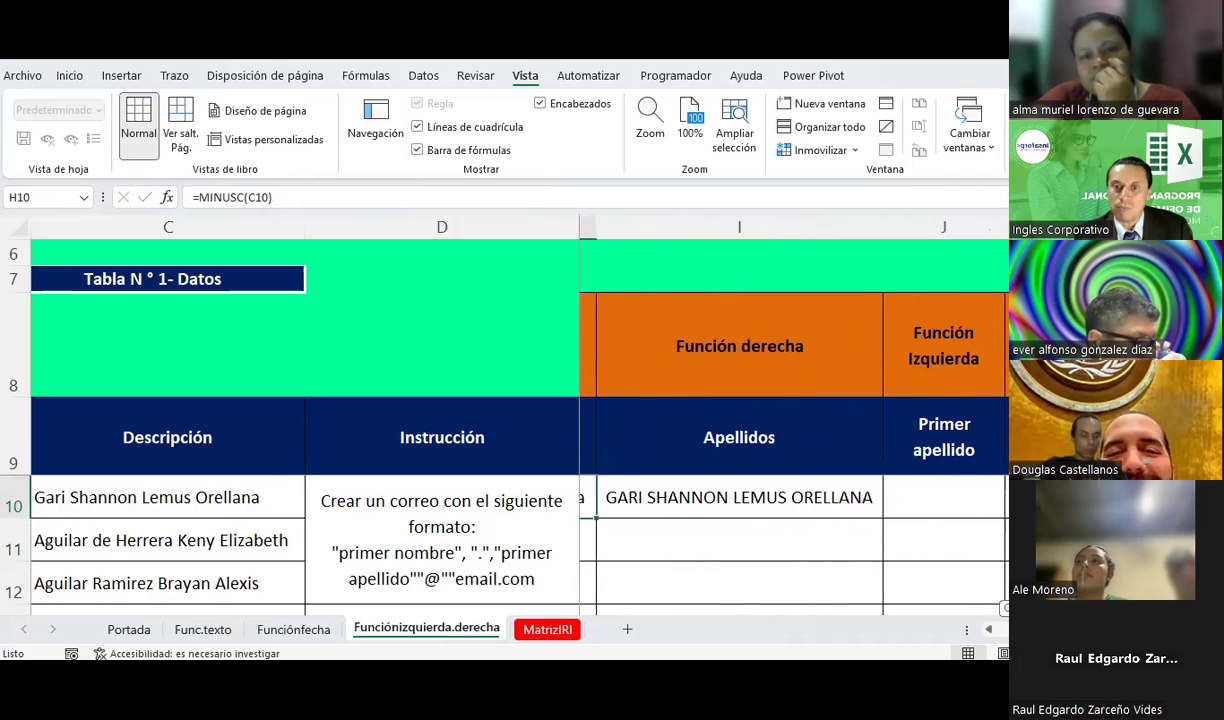
click(934, 495)
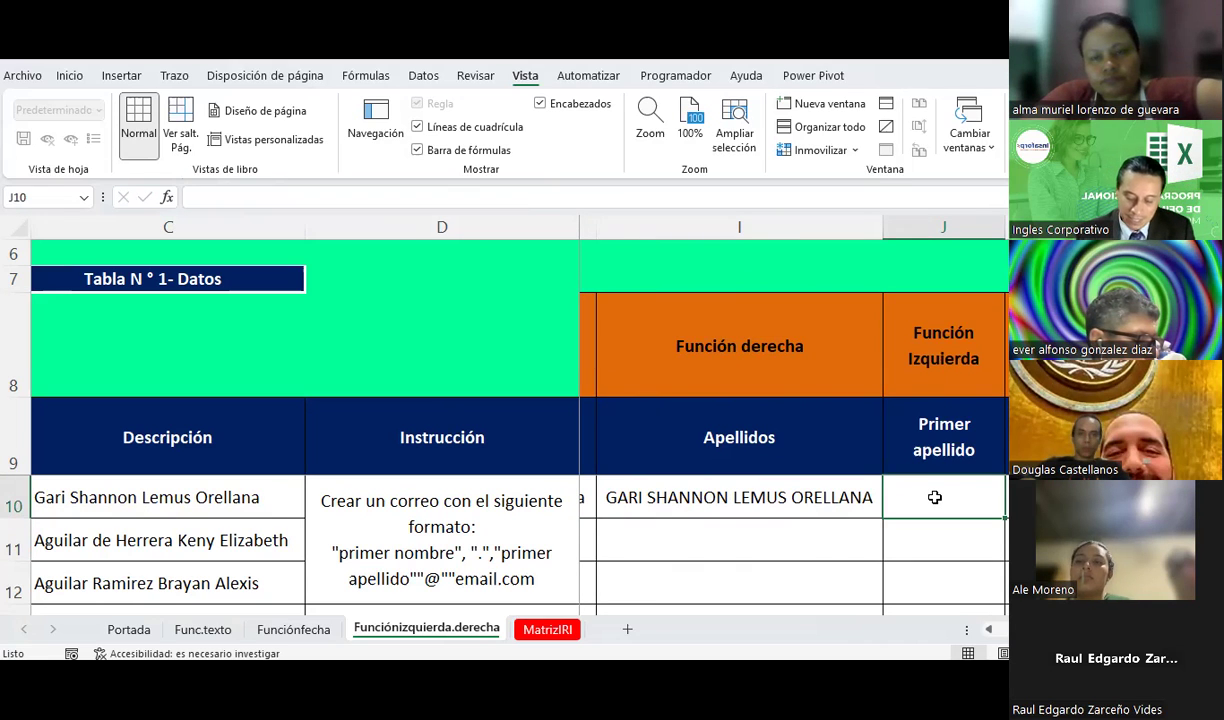
- Enter =NOMPROPIO(I10) in J10 to get the proper-case name
text(=nompropio()
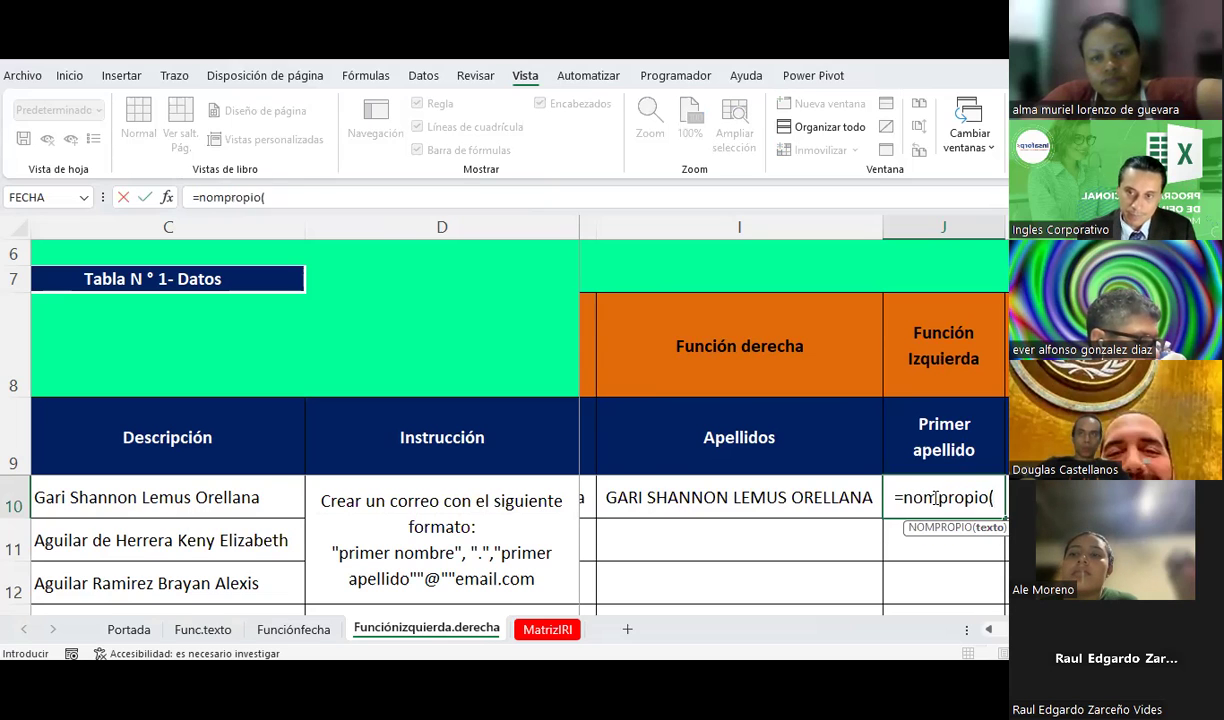
key(Left)
text())
key(Return)
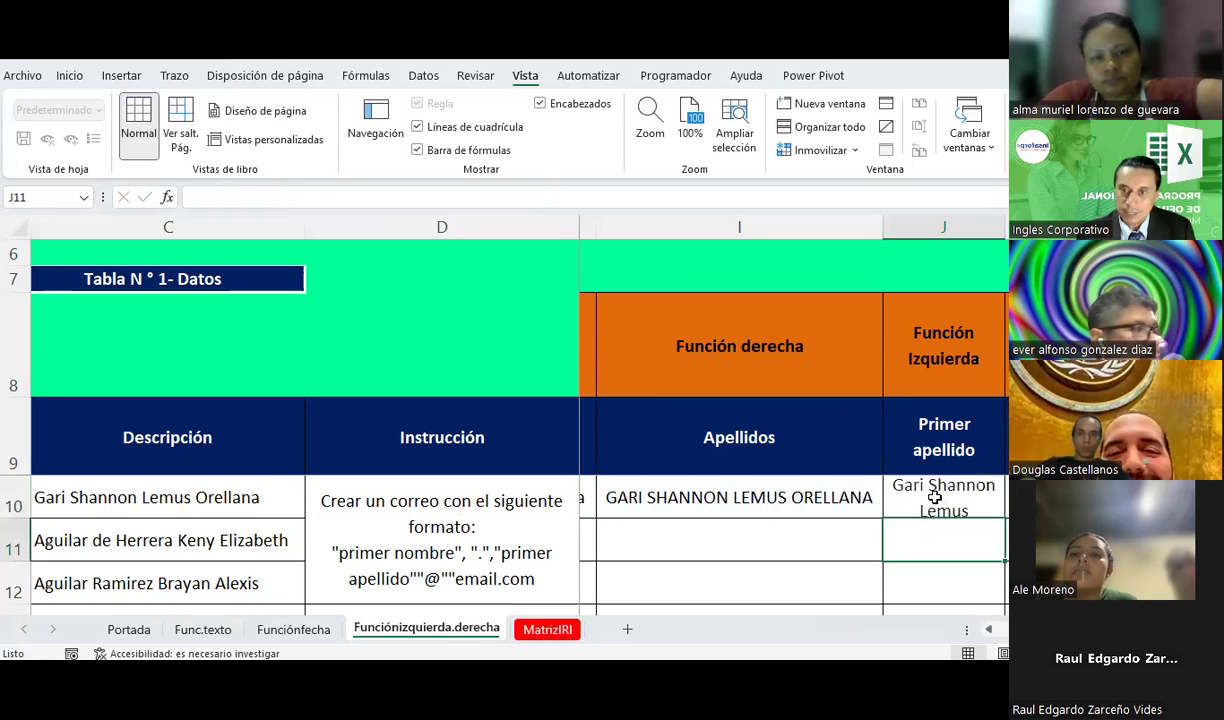
- Autofit column J's width with Alt+H, O, I and return to J10
key(alt+h)
key(o)
key(i)
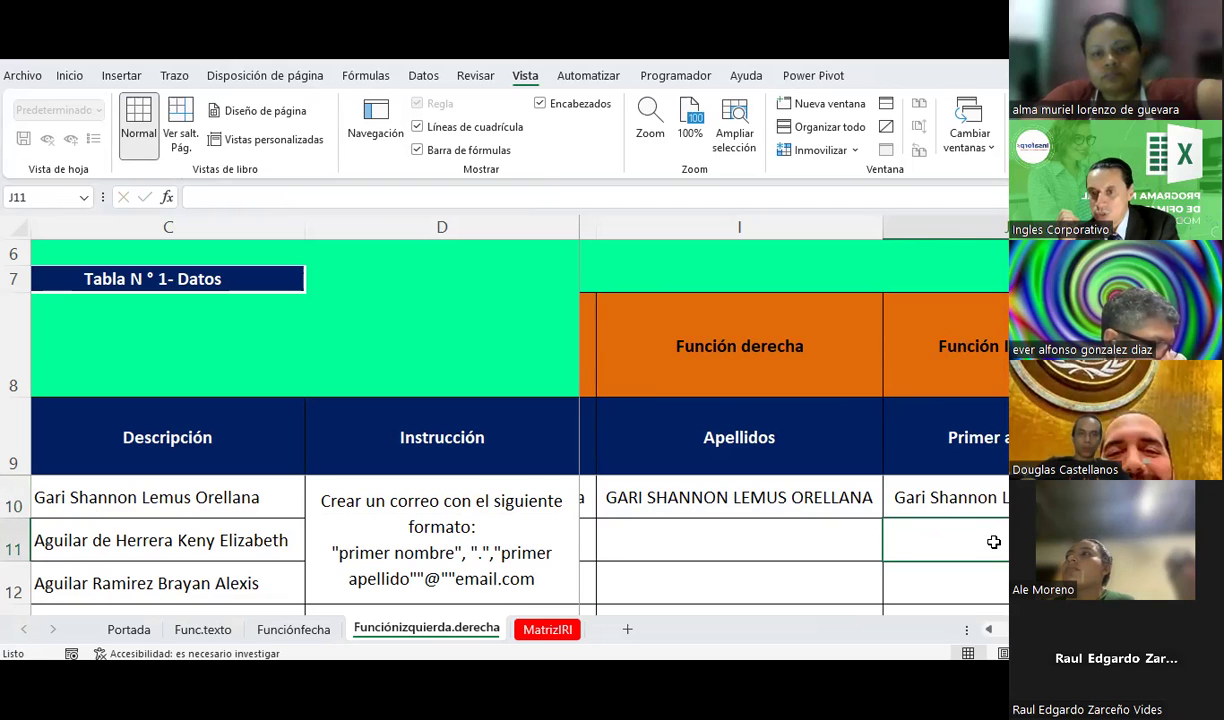
key(Up)
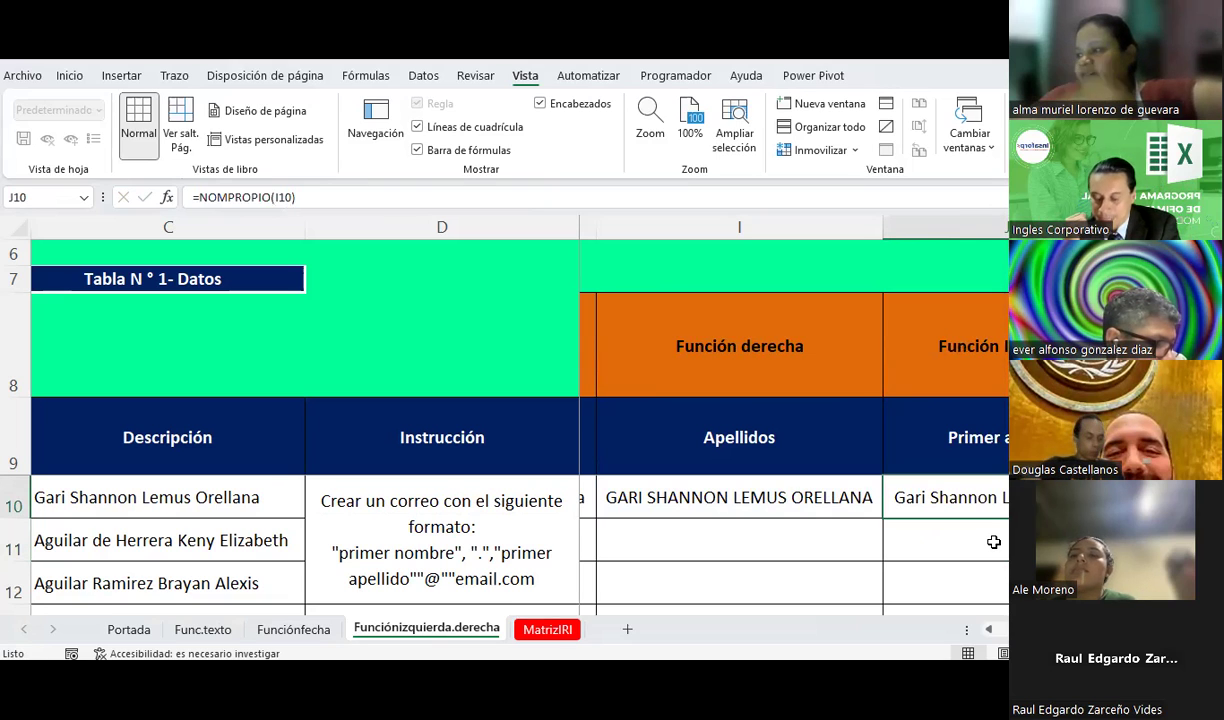
key(Left)
key(Left)
key(Left)
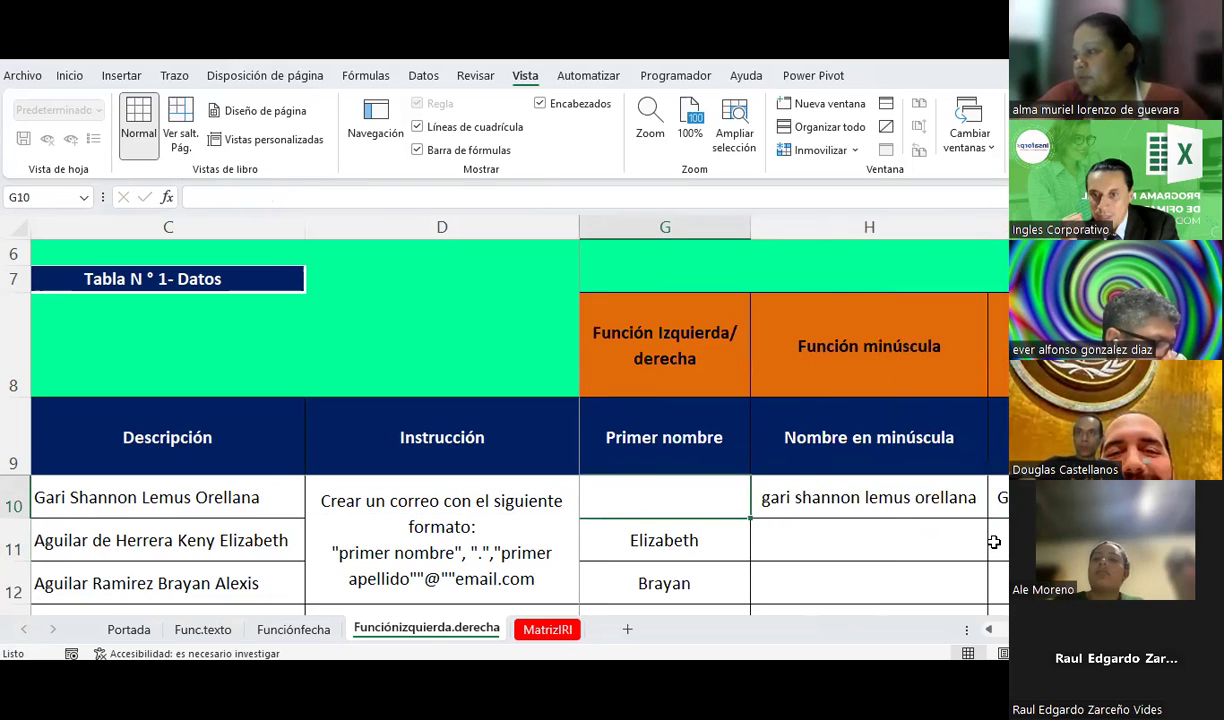
key(Right)
key(Left)
key(Right)
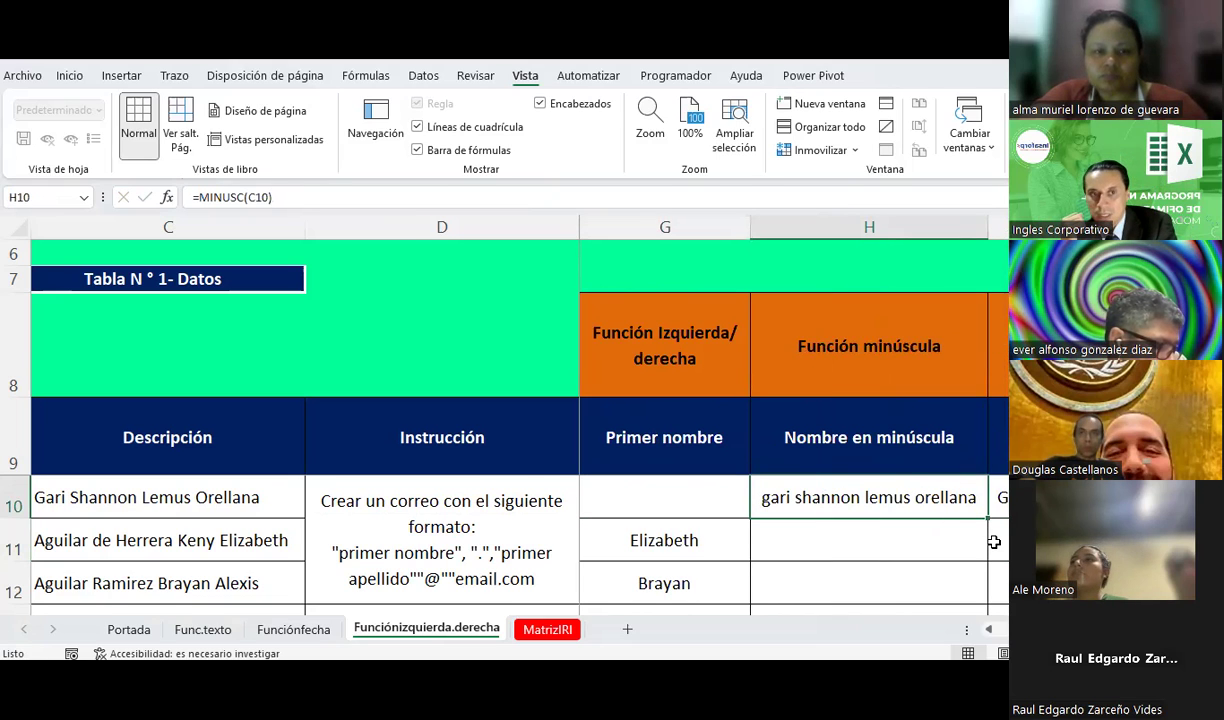
key(Right)
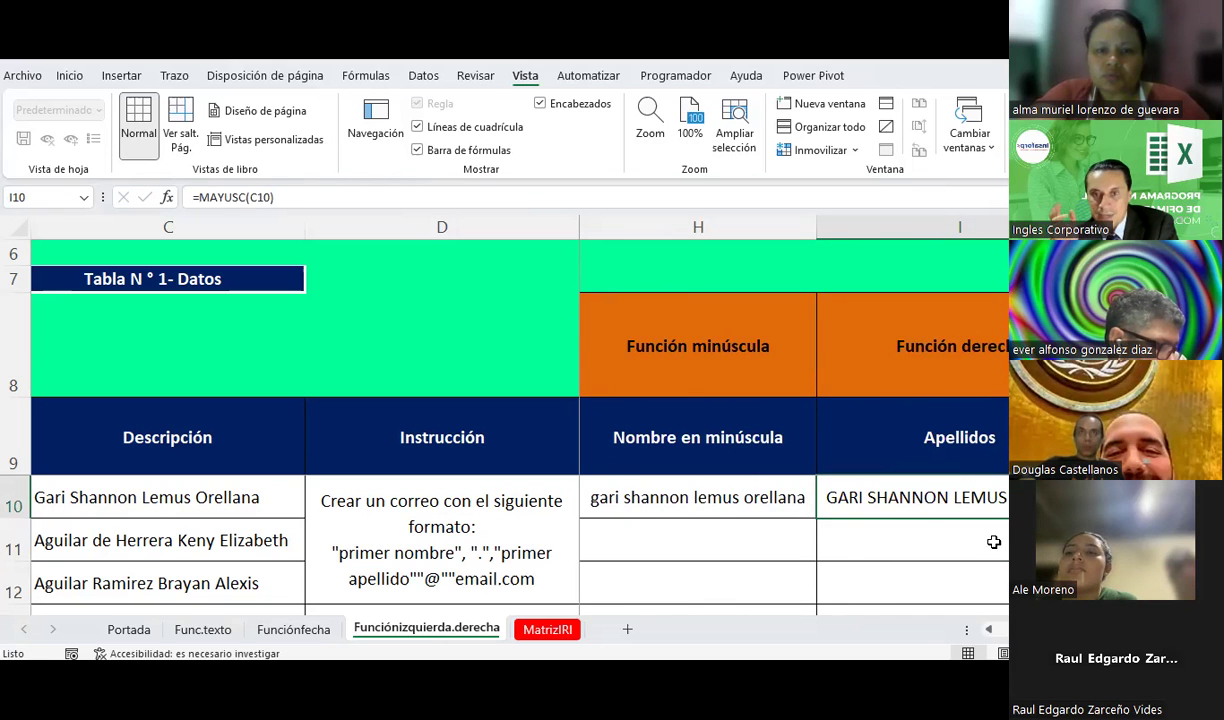
key(Right)
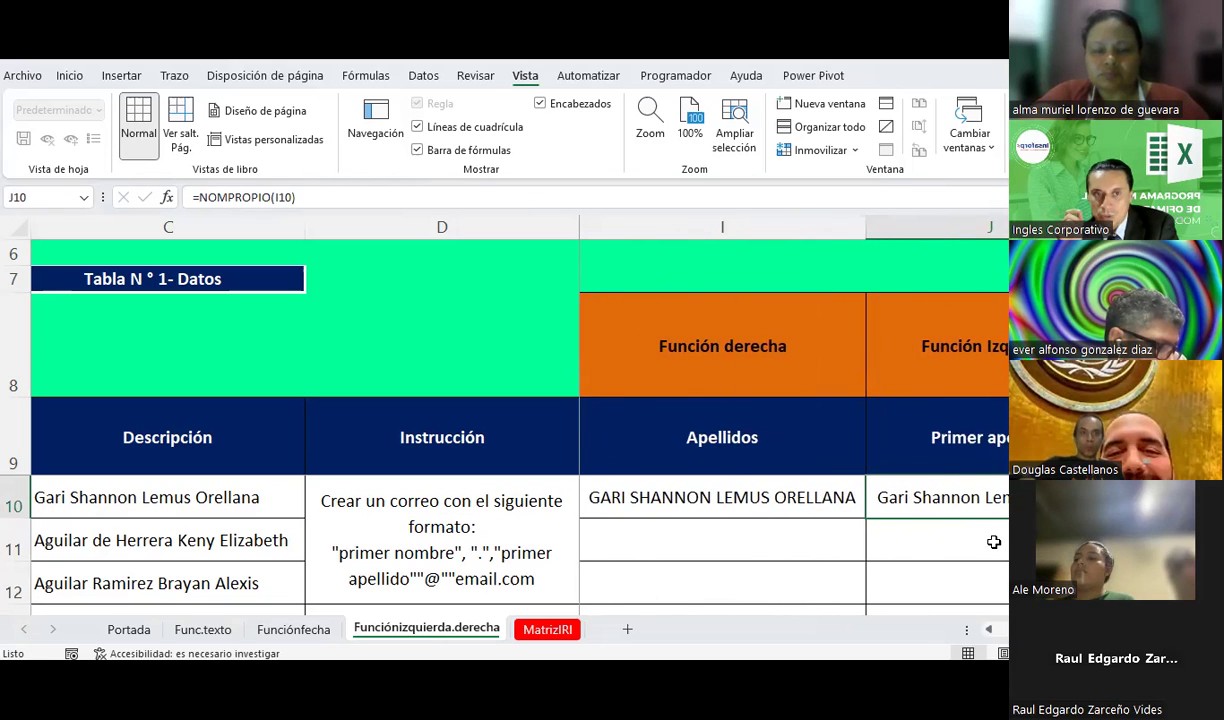
key(Left)
key(Left)
key(Left)
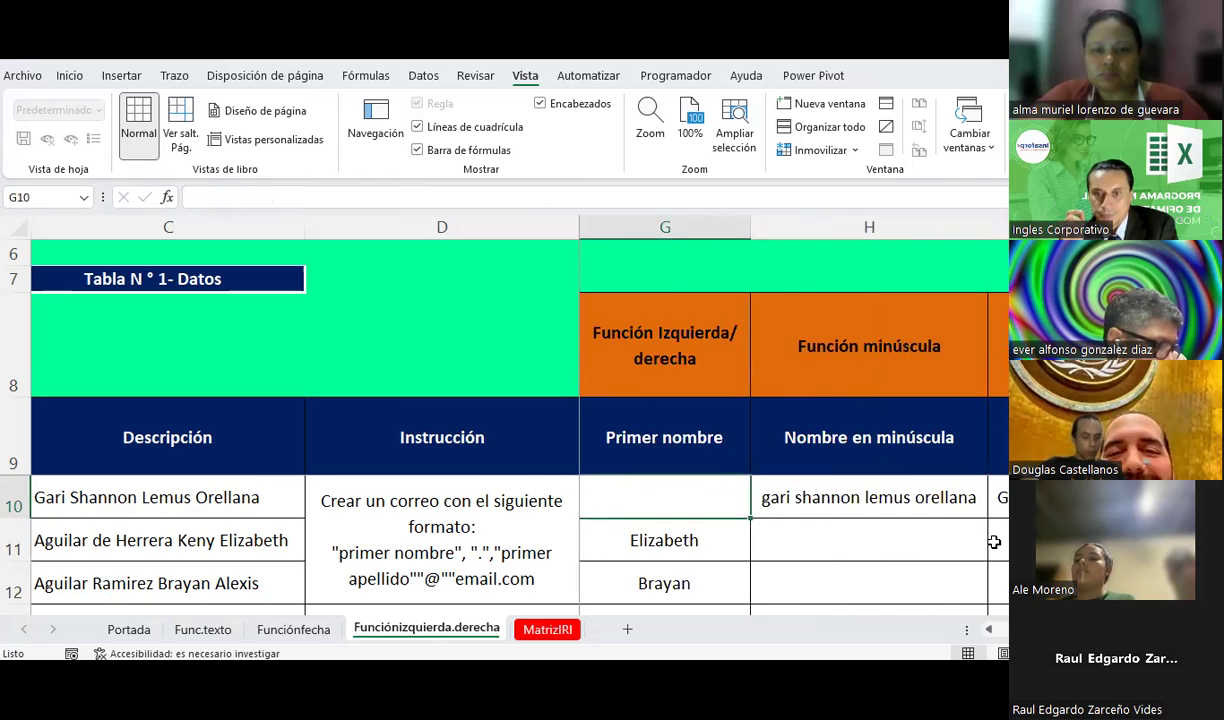
key(Right)
key(Right)
key(Right)
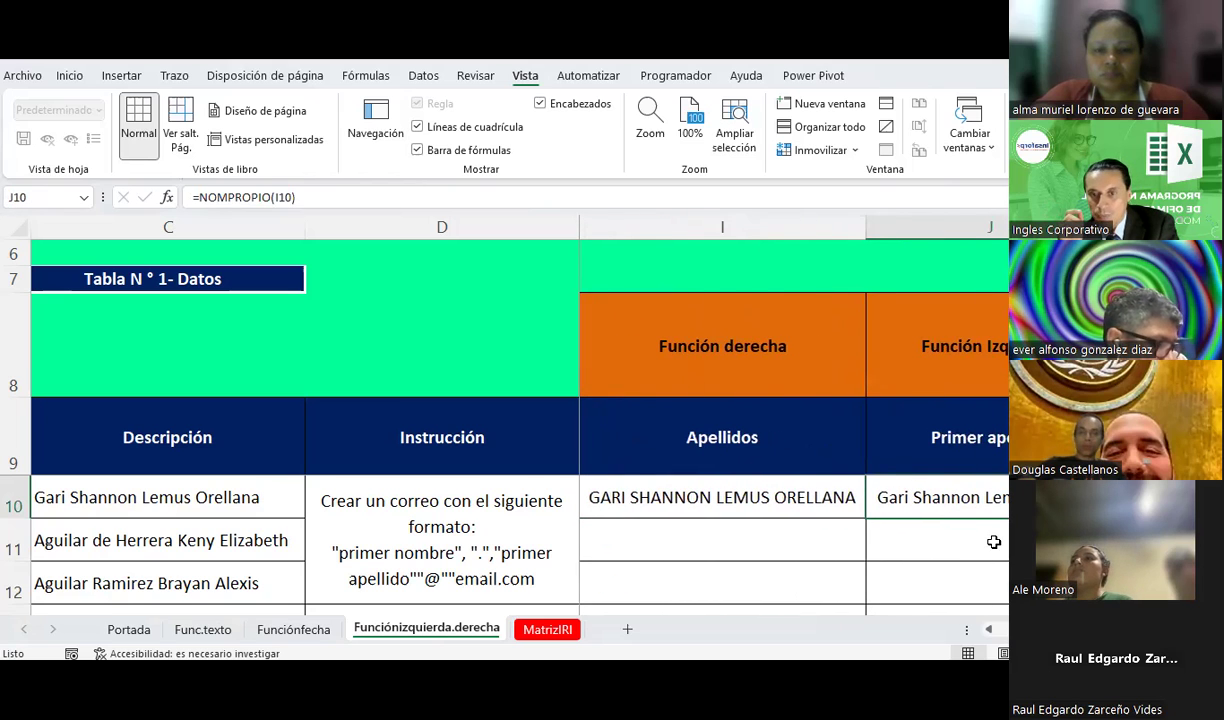
key(Left)
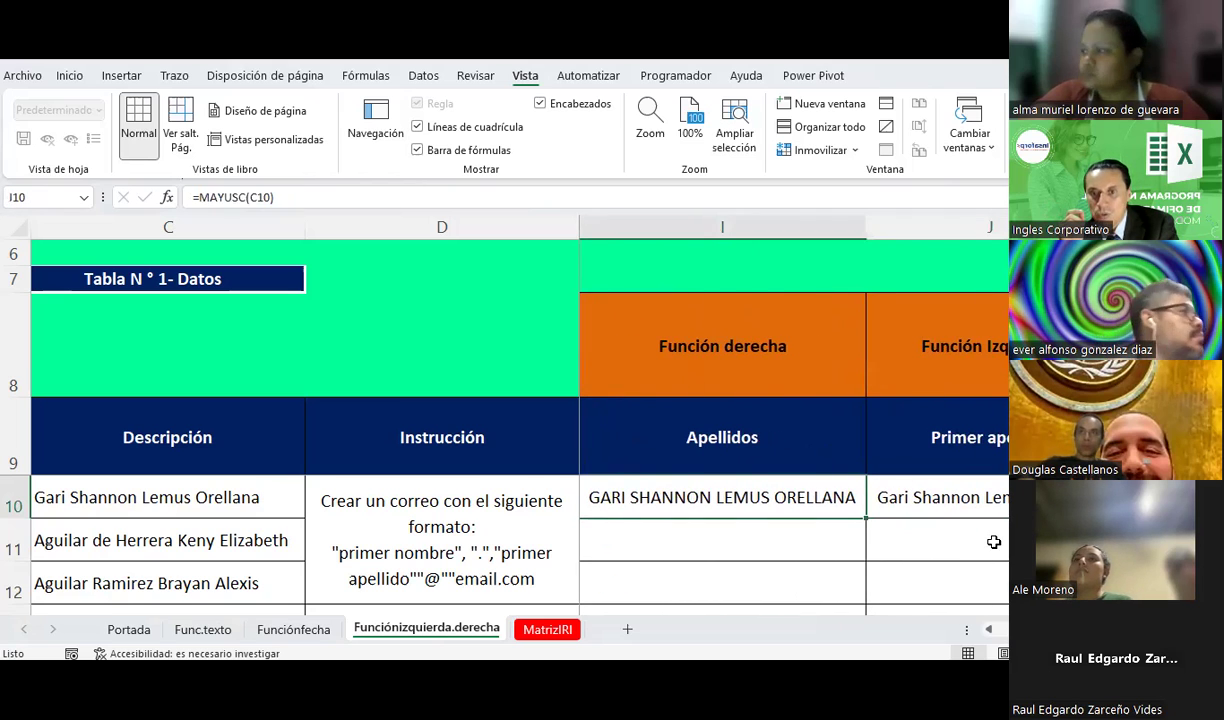
key(Left)
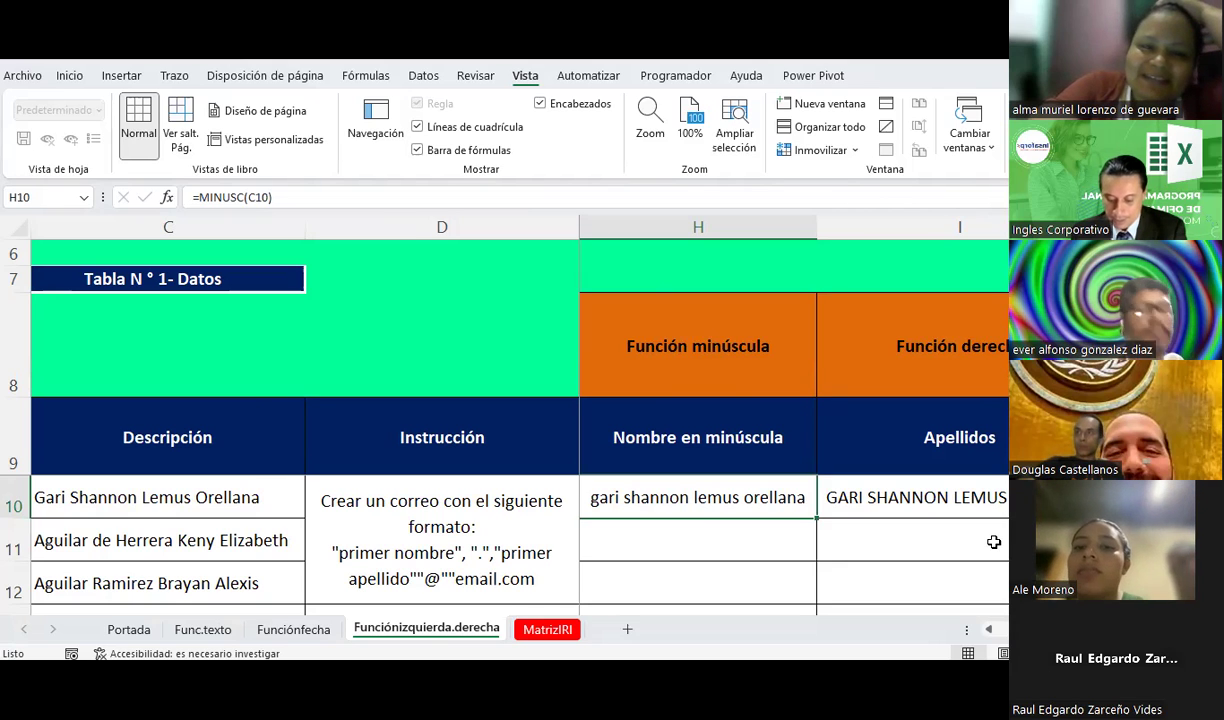
key(Left)
key(Left)
key(Left)
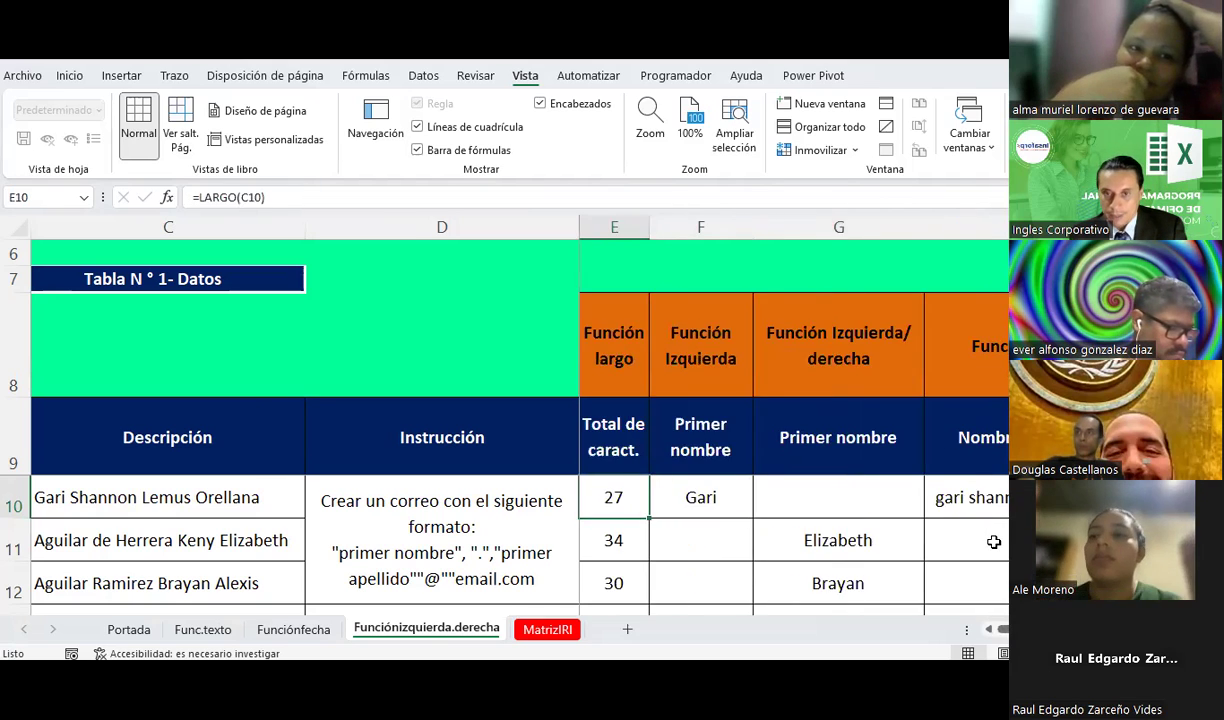
key(Left)
key(Left)
key(Right)
key(Right)
key(Right)
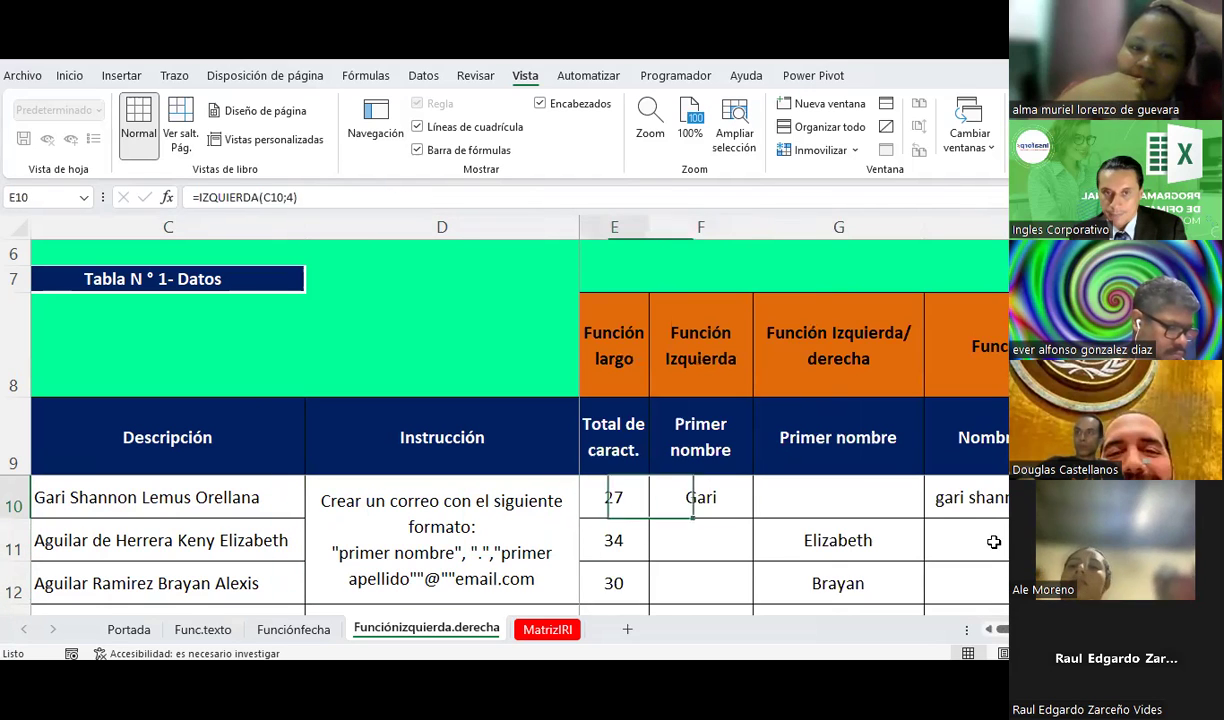